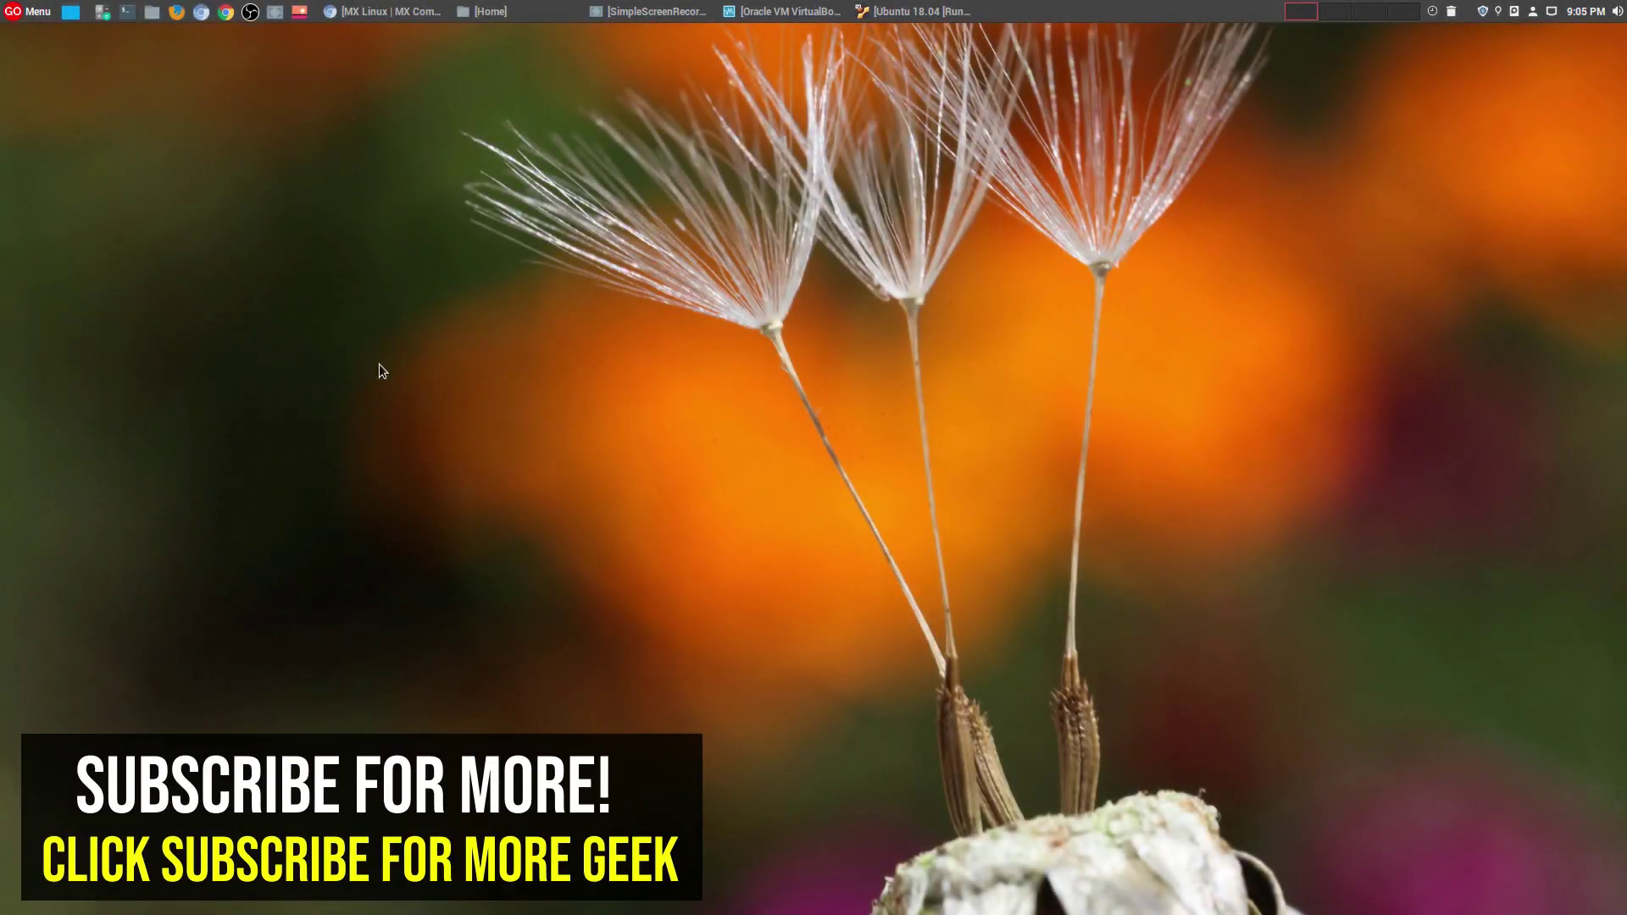
click(39, 14)
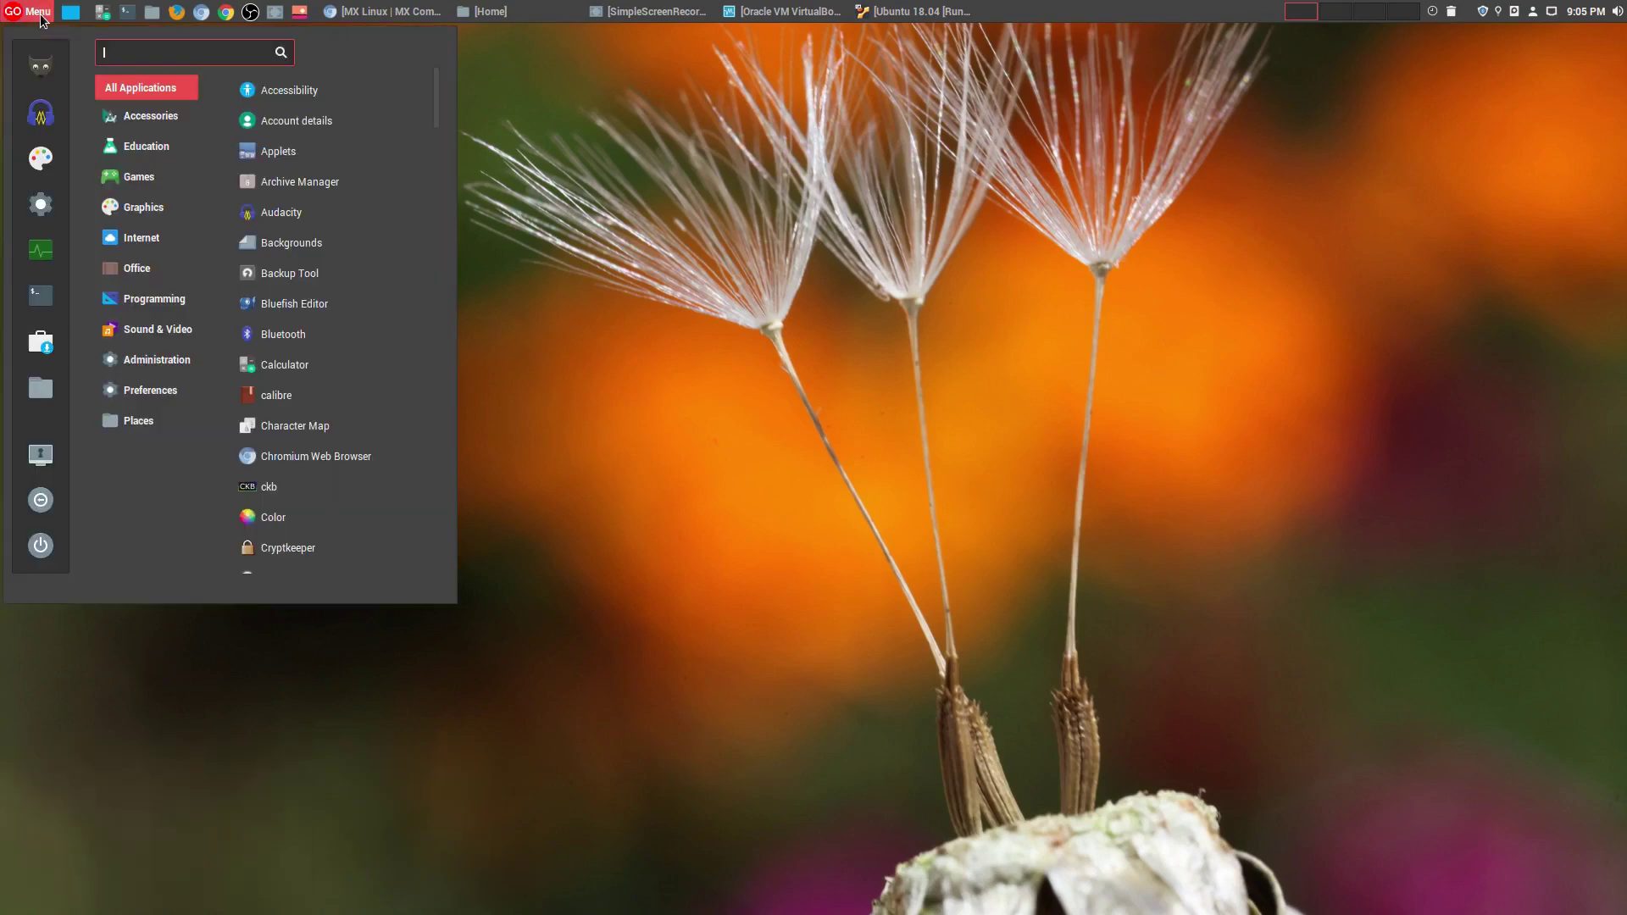
mouse_move(124, 174)
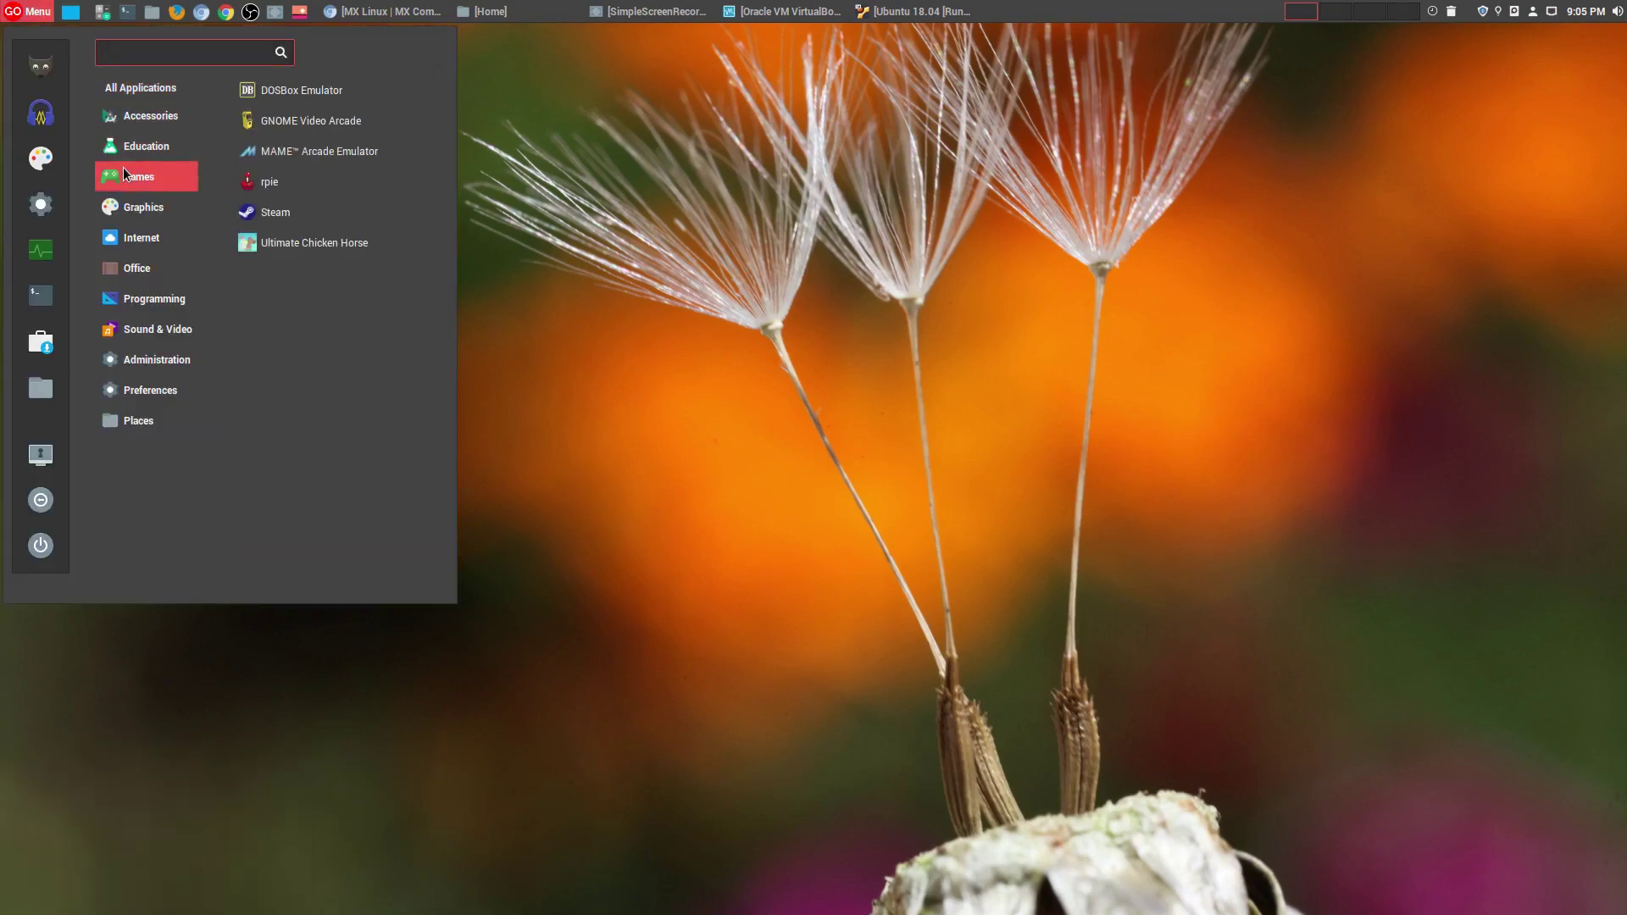
mouse_move(129, 232)
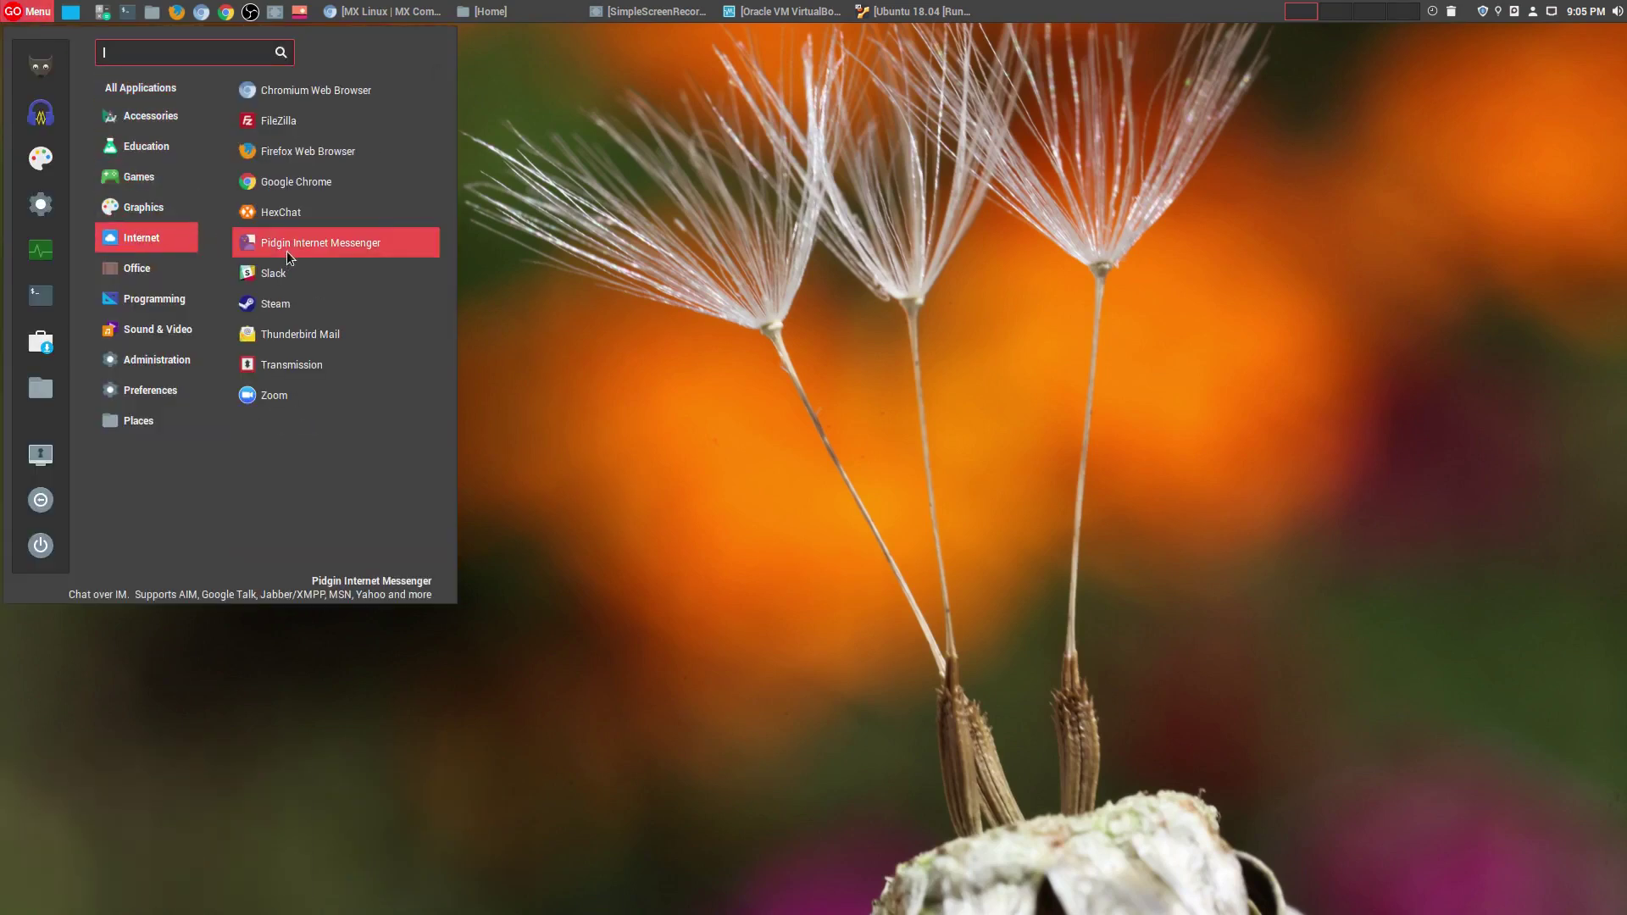
click(718, 261)
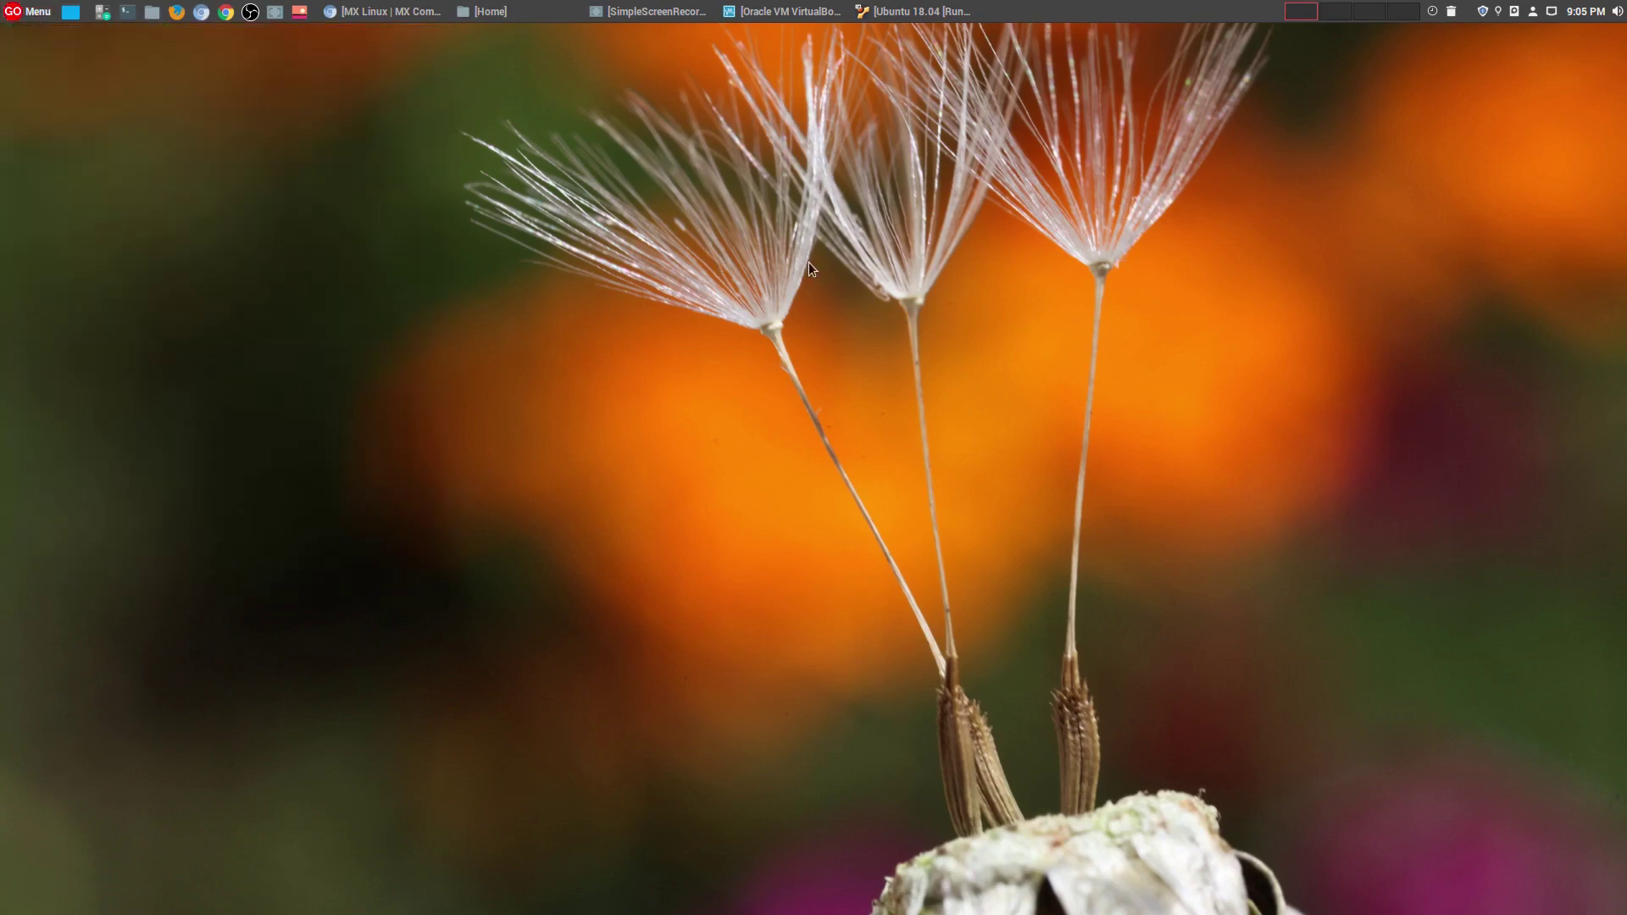
Switch to the running Ubuntu 18.04 virtual machine, look over its installed applications, and minimize its window.
click(909, 14)
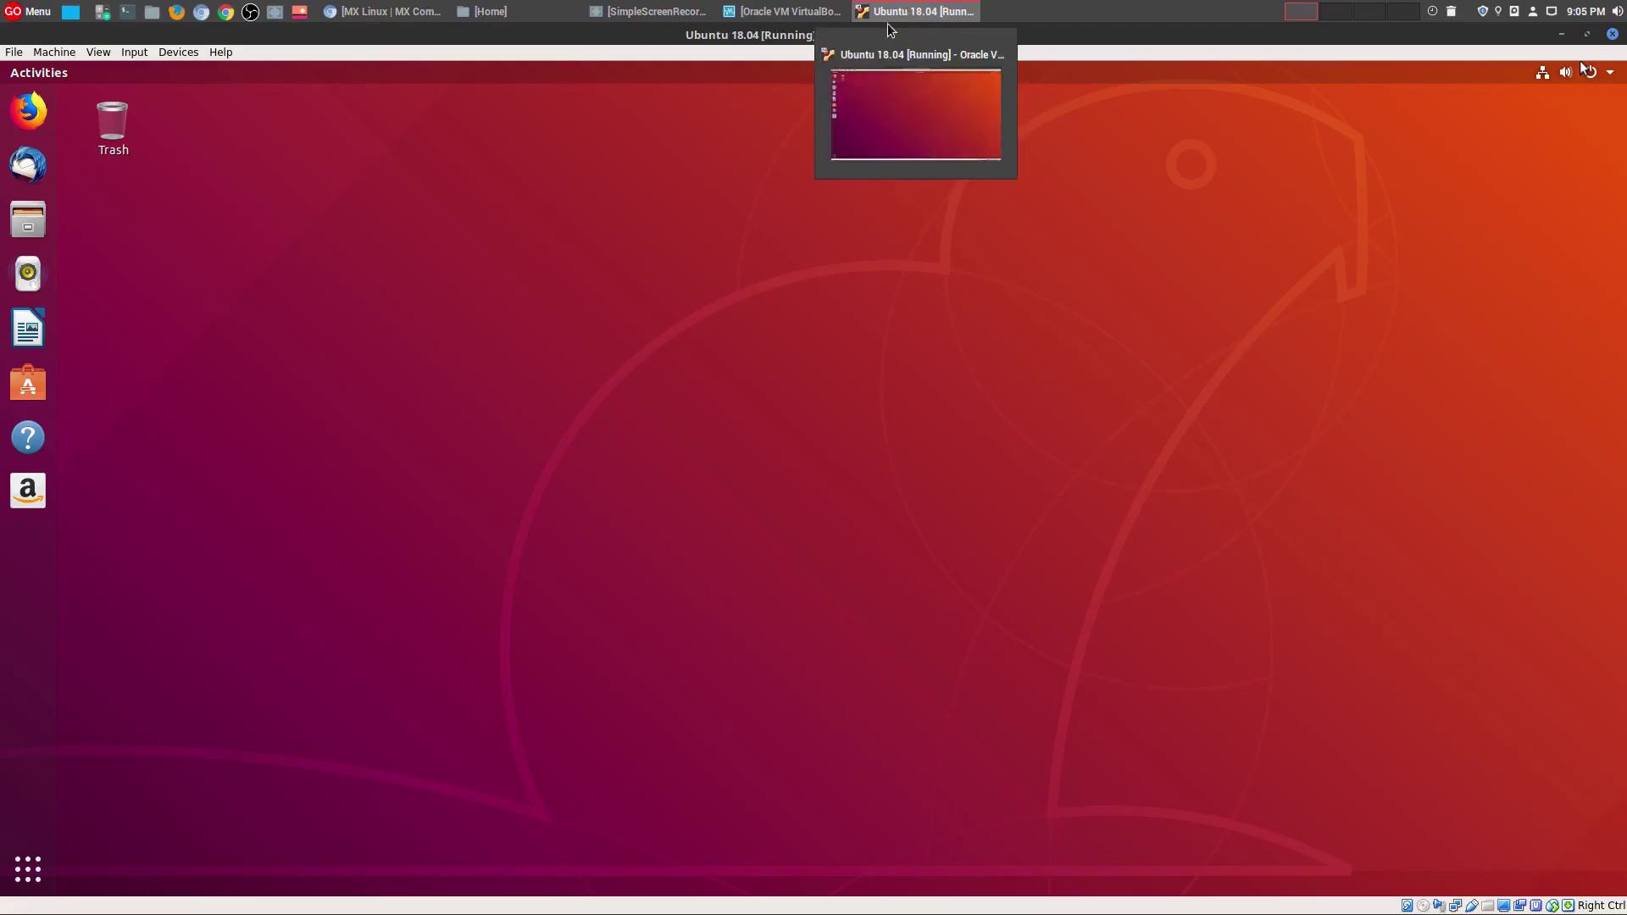
click(27, 870)
scroll(1138, 659, down, 1)
scroll(1138, 659, up, 1)
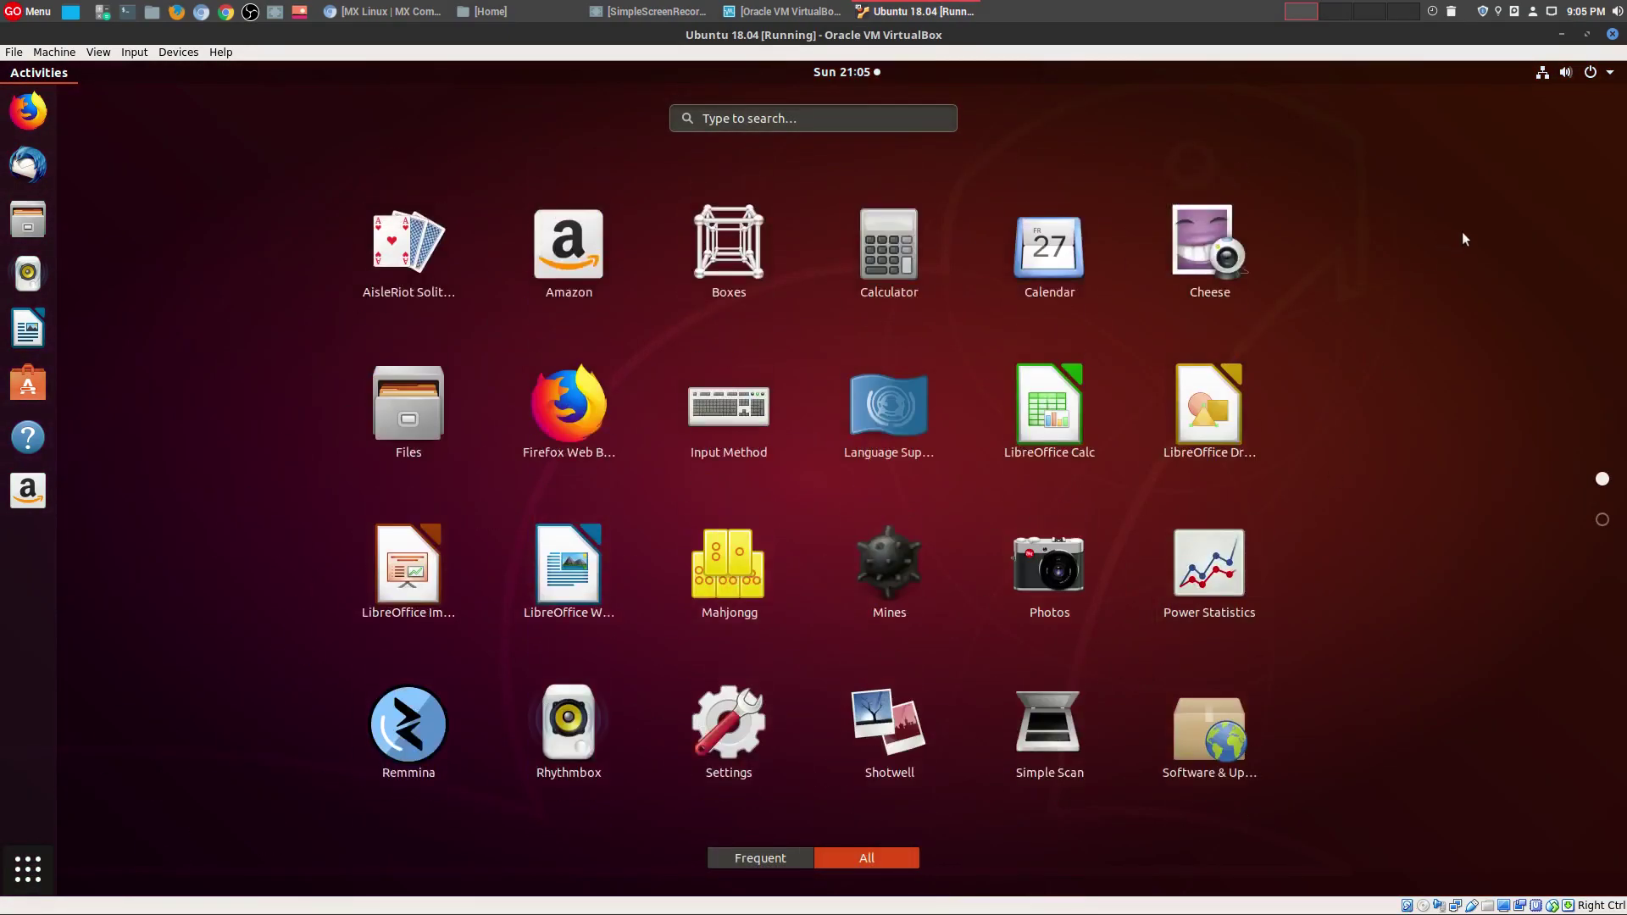
click(29, 878)
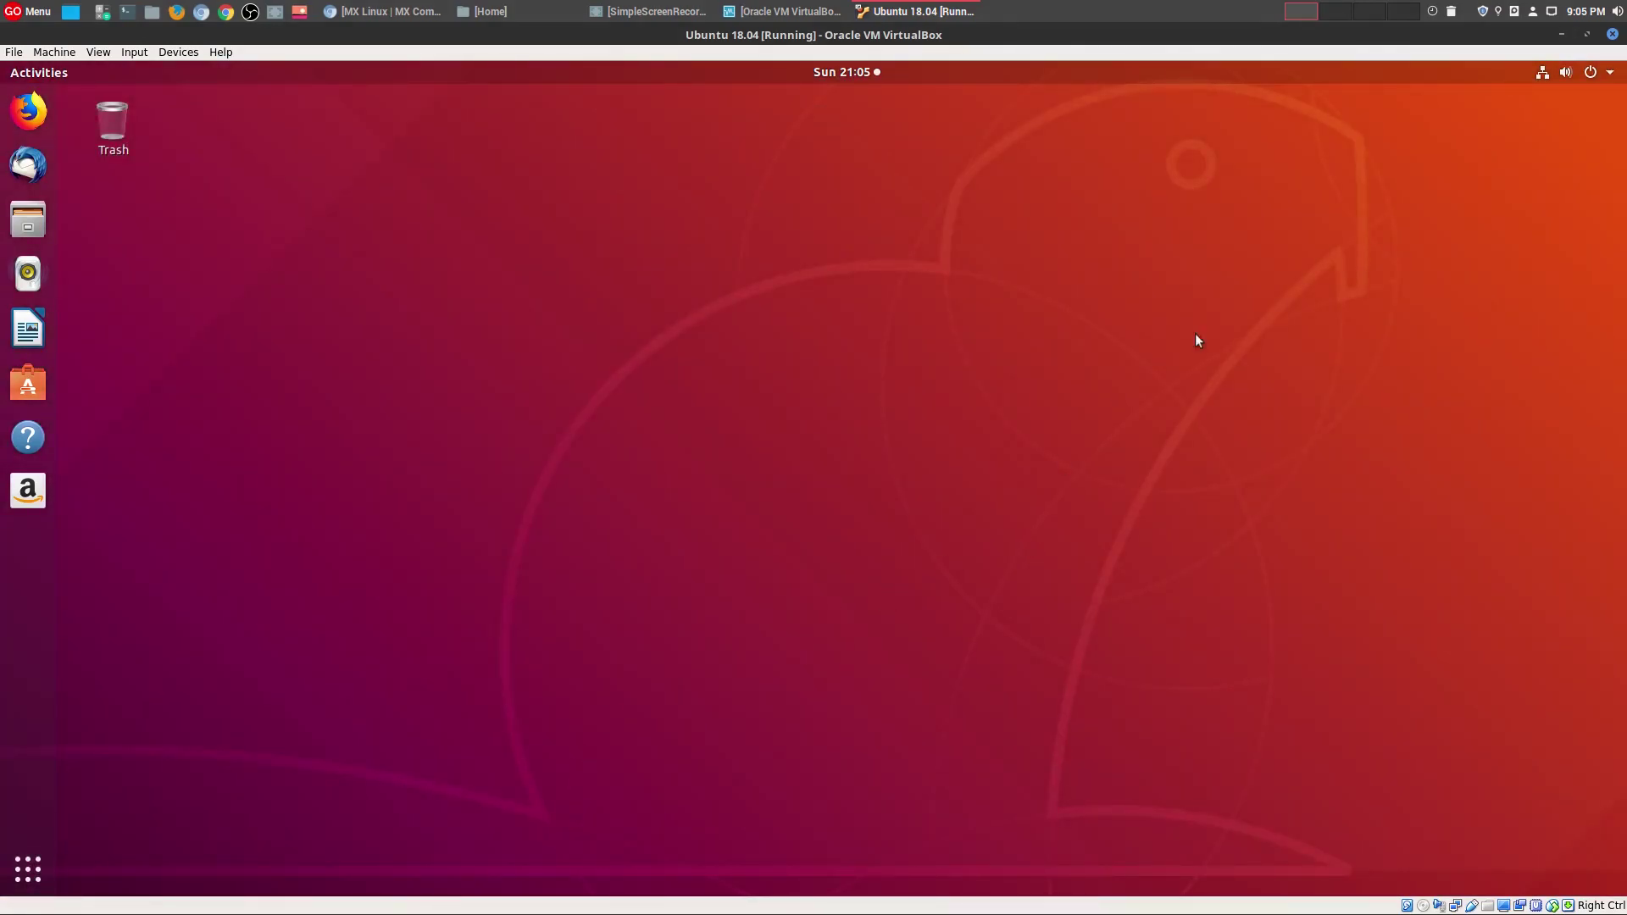
click(1563, 32)
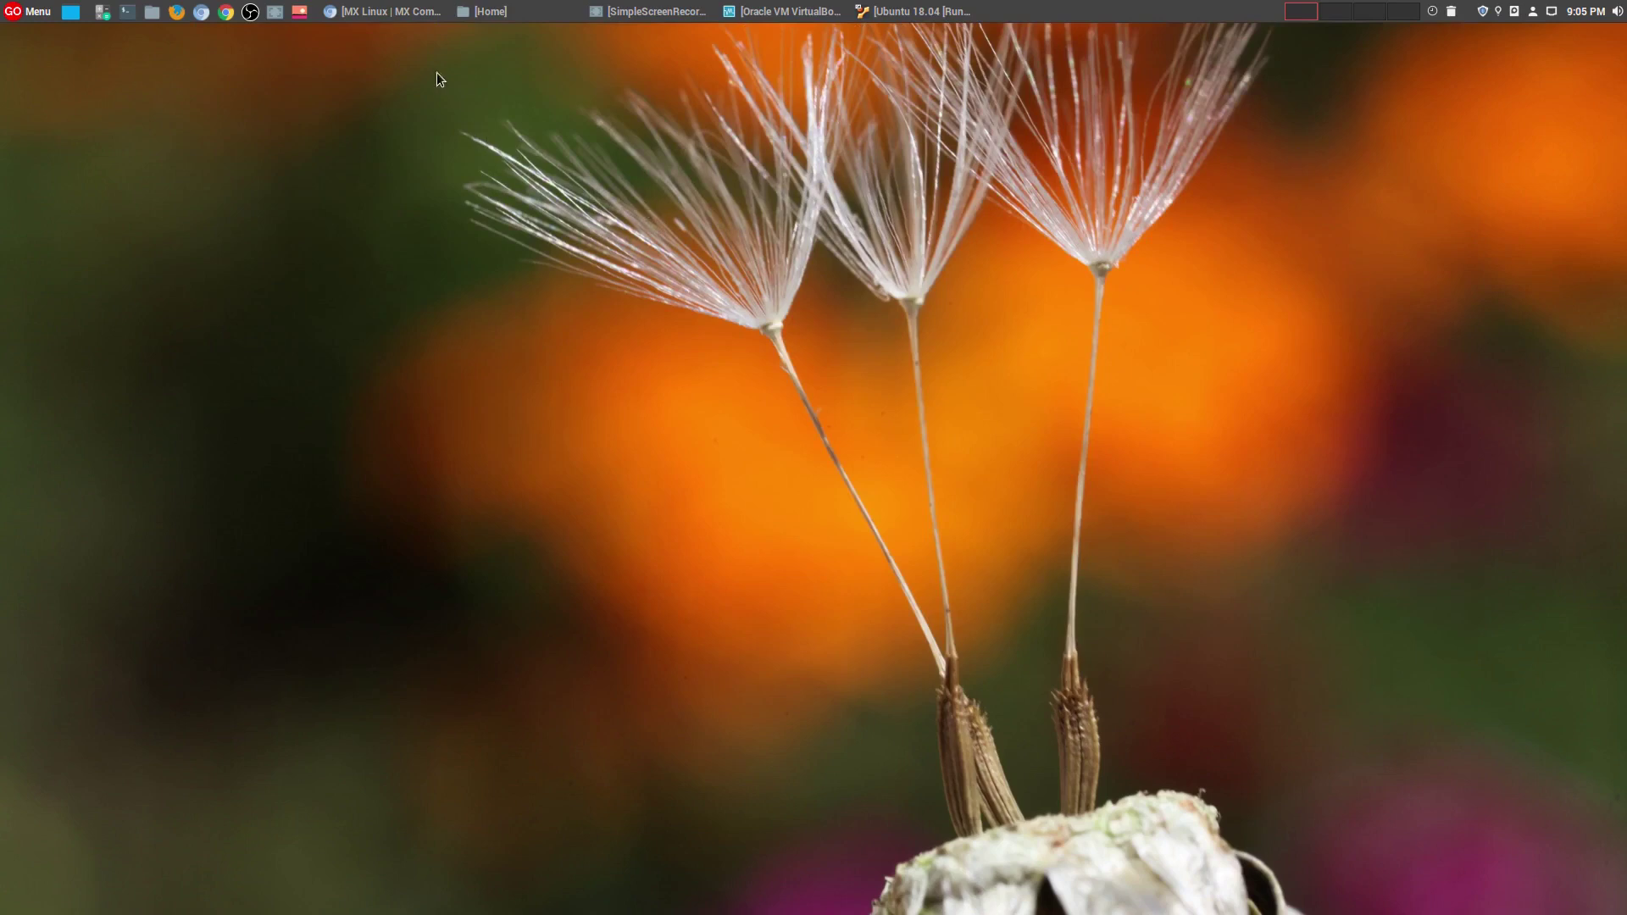
Switch to Chromium and review the MX Linux home page and the MX-17.1 Download Links page.
click(415, 12)
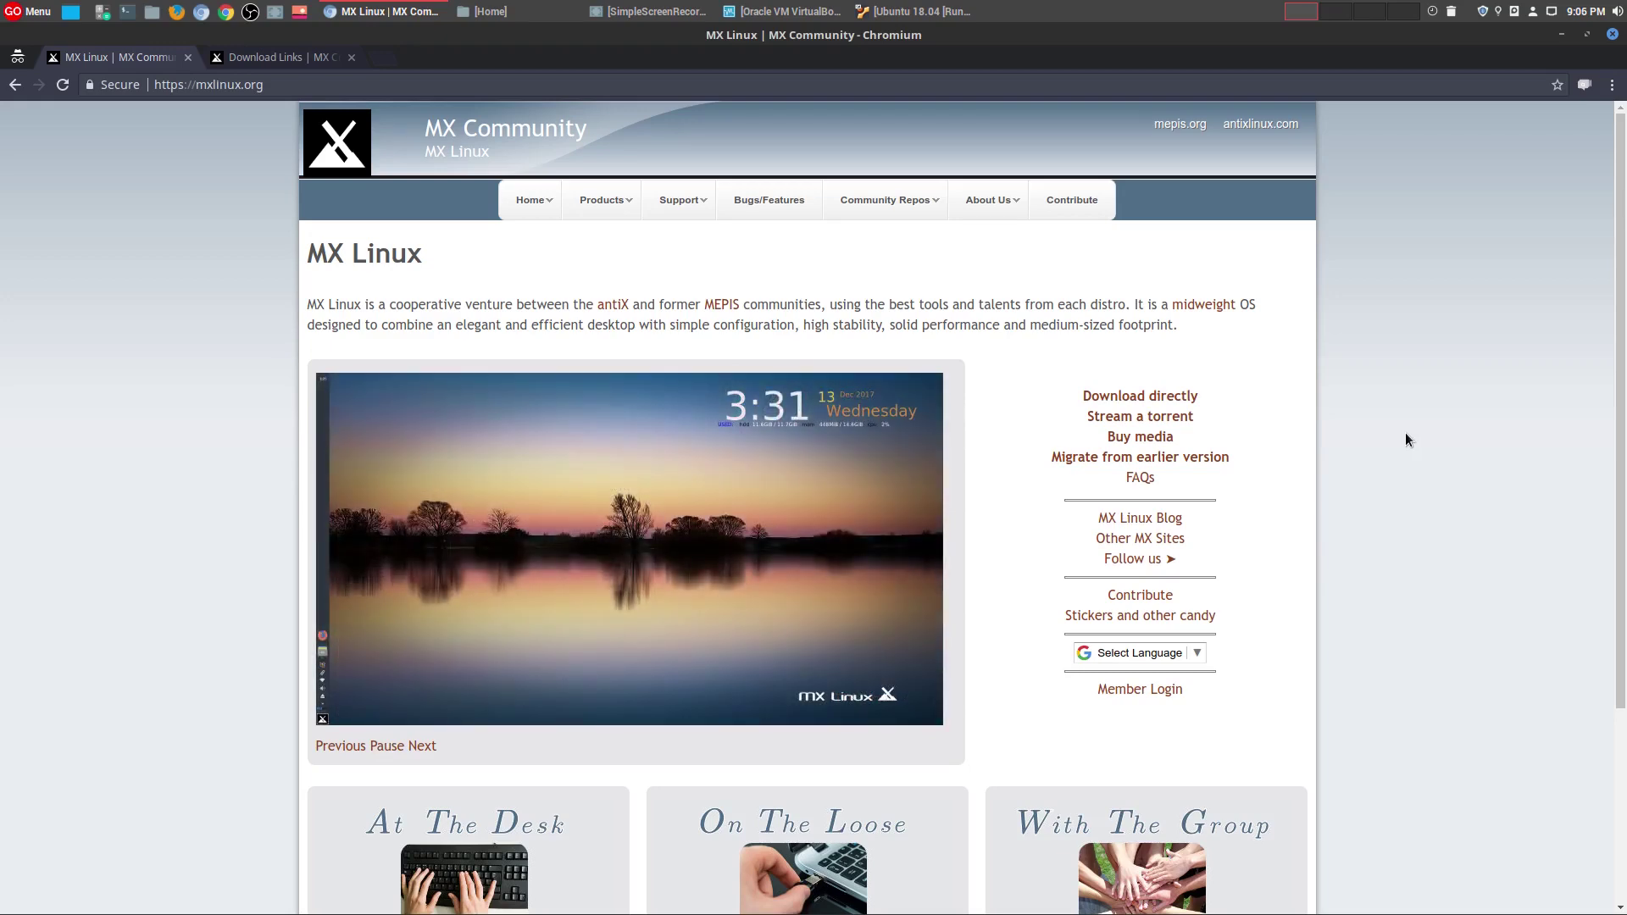
scroll(1405, 433, down, 1)
scroll(1403, 438, down, 1)
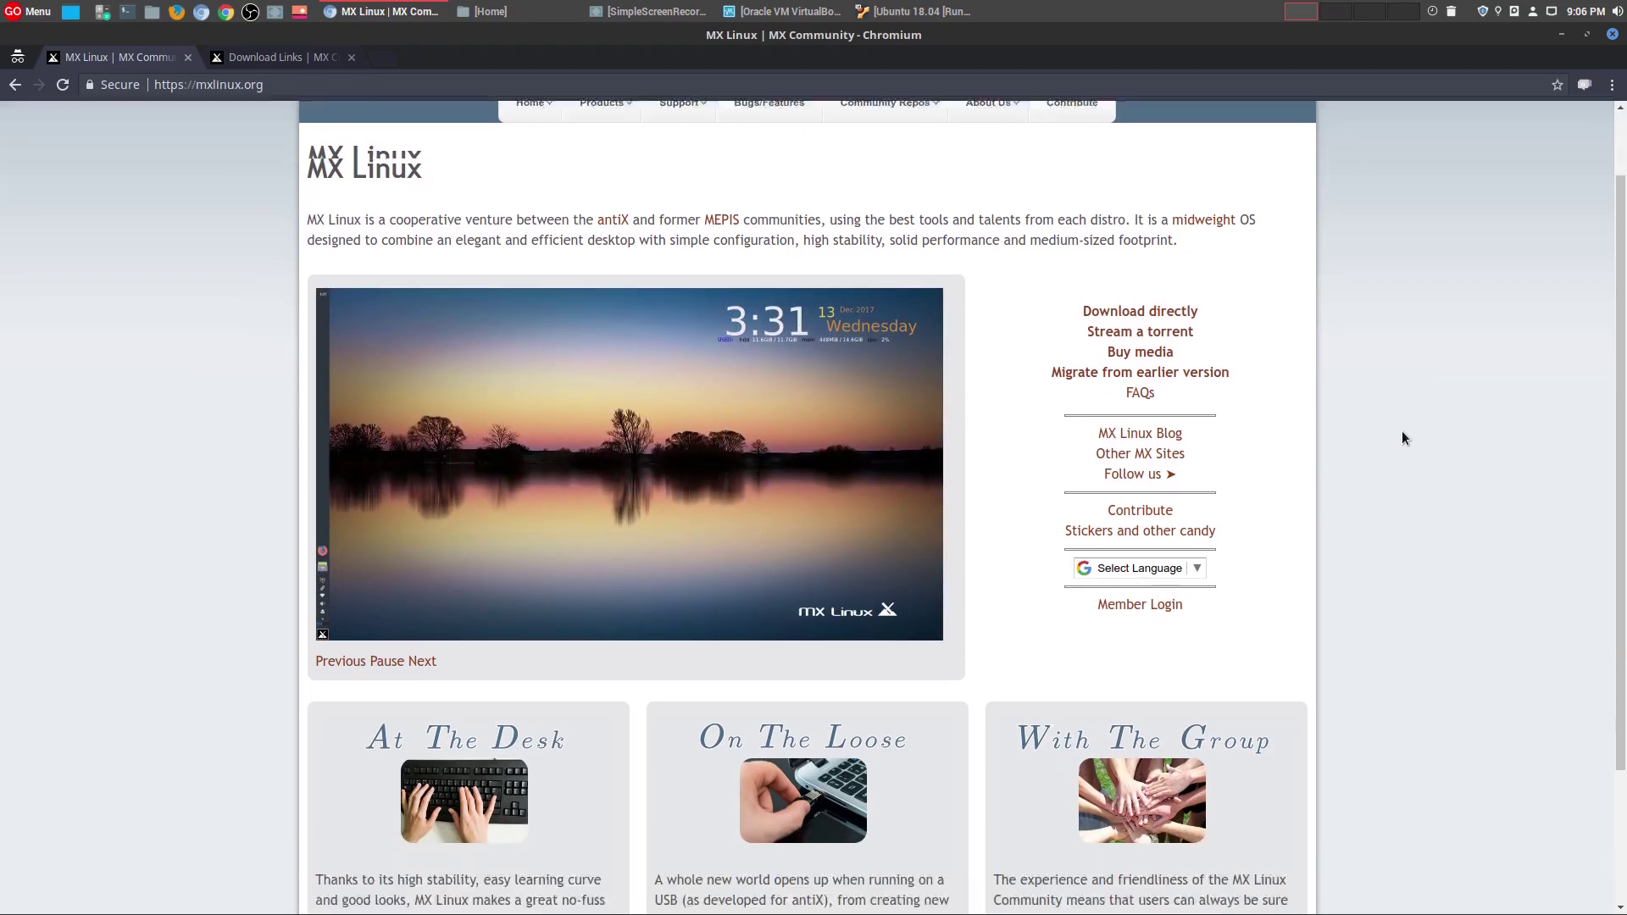
scroll(1403, 438, up, 2)
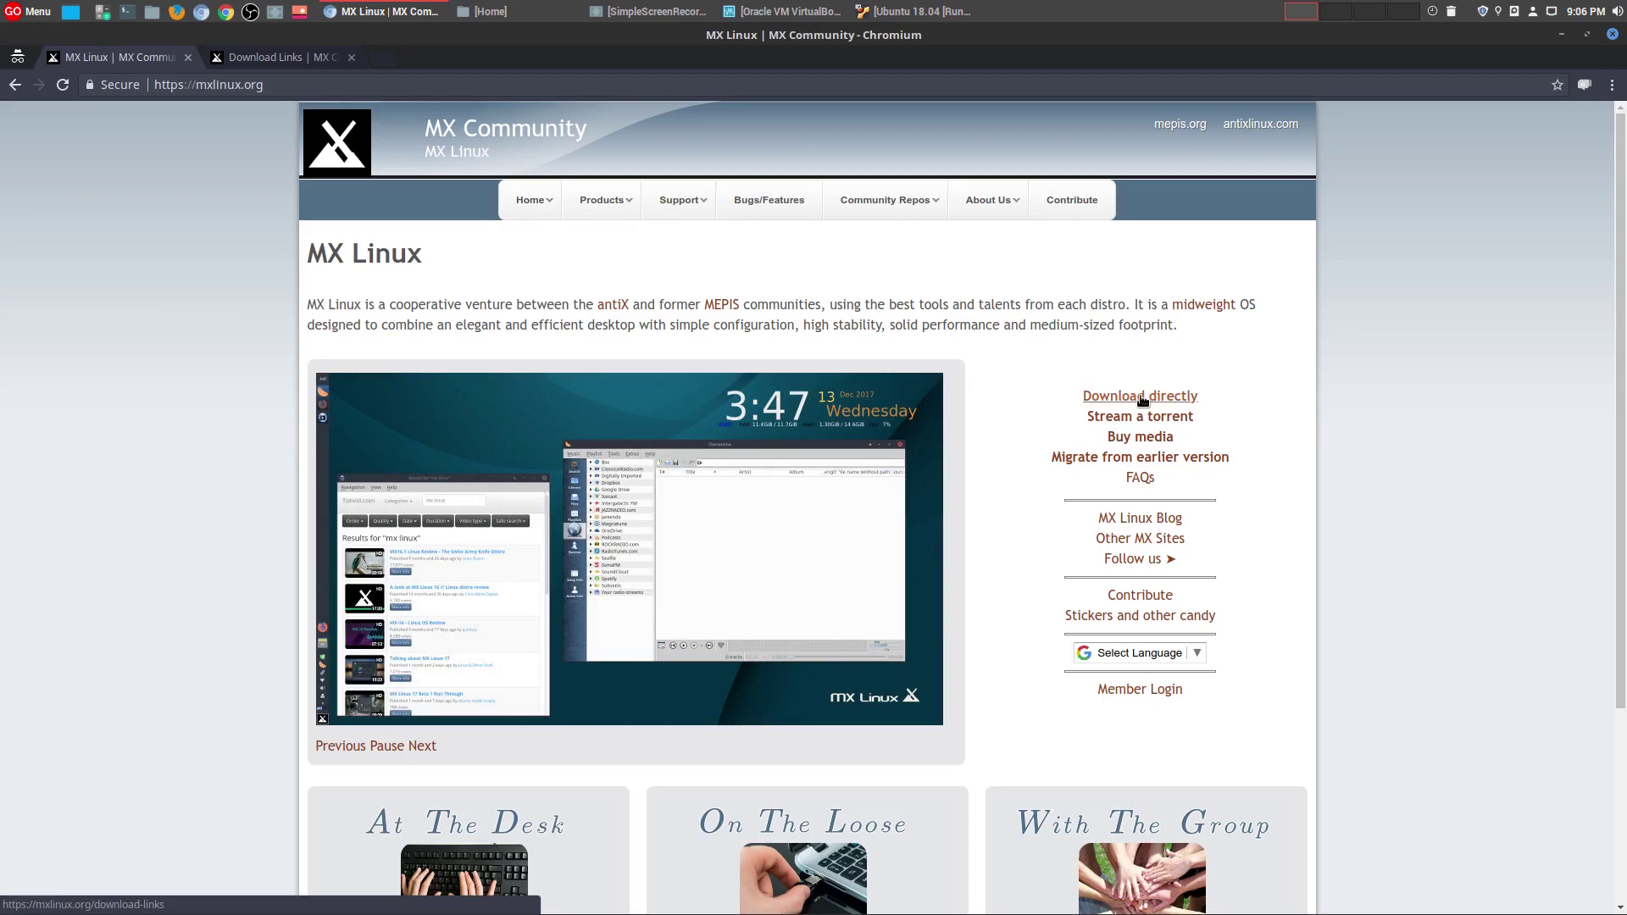
click(284, 57)
scroll(670, 519, down, 3)
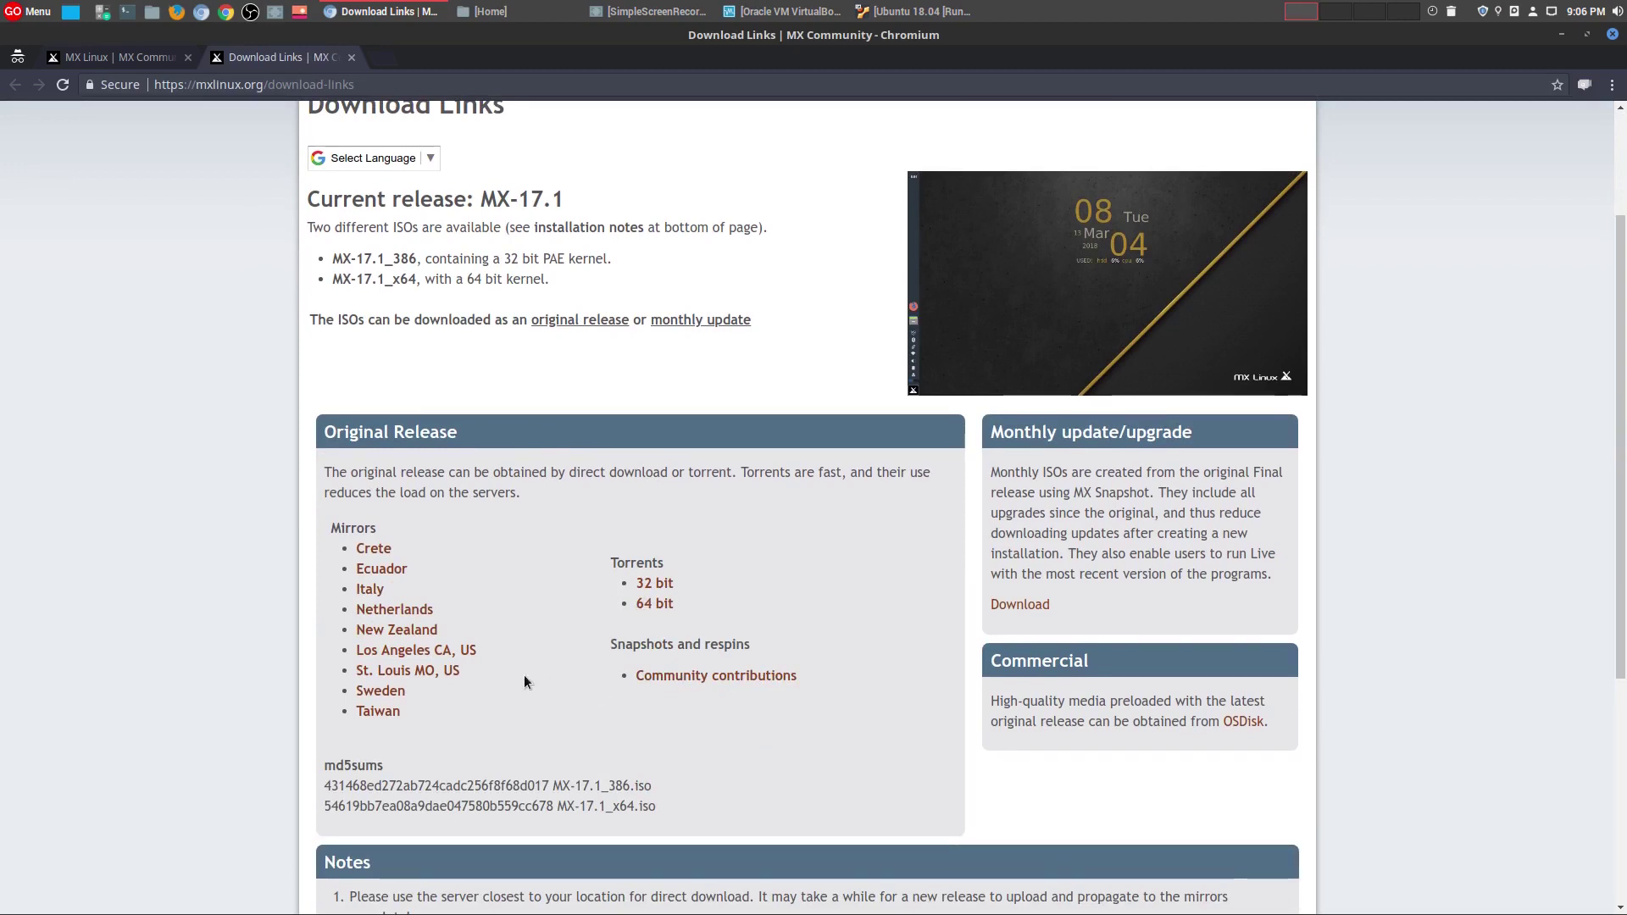
scroll(523, 676, up, 3)
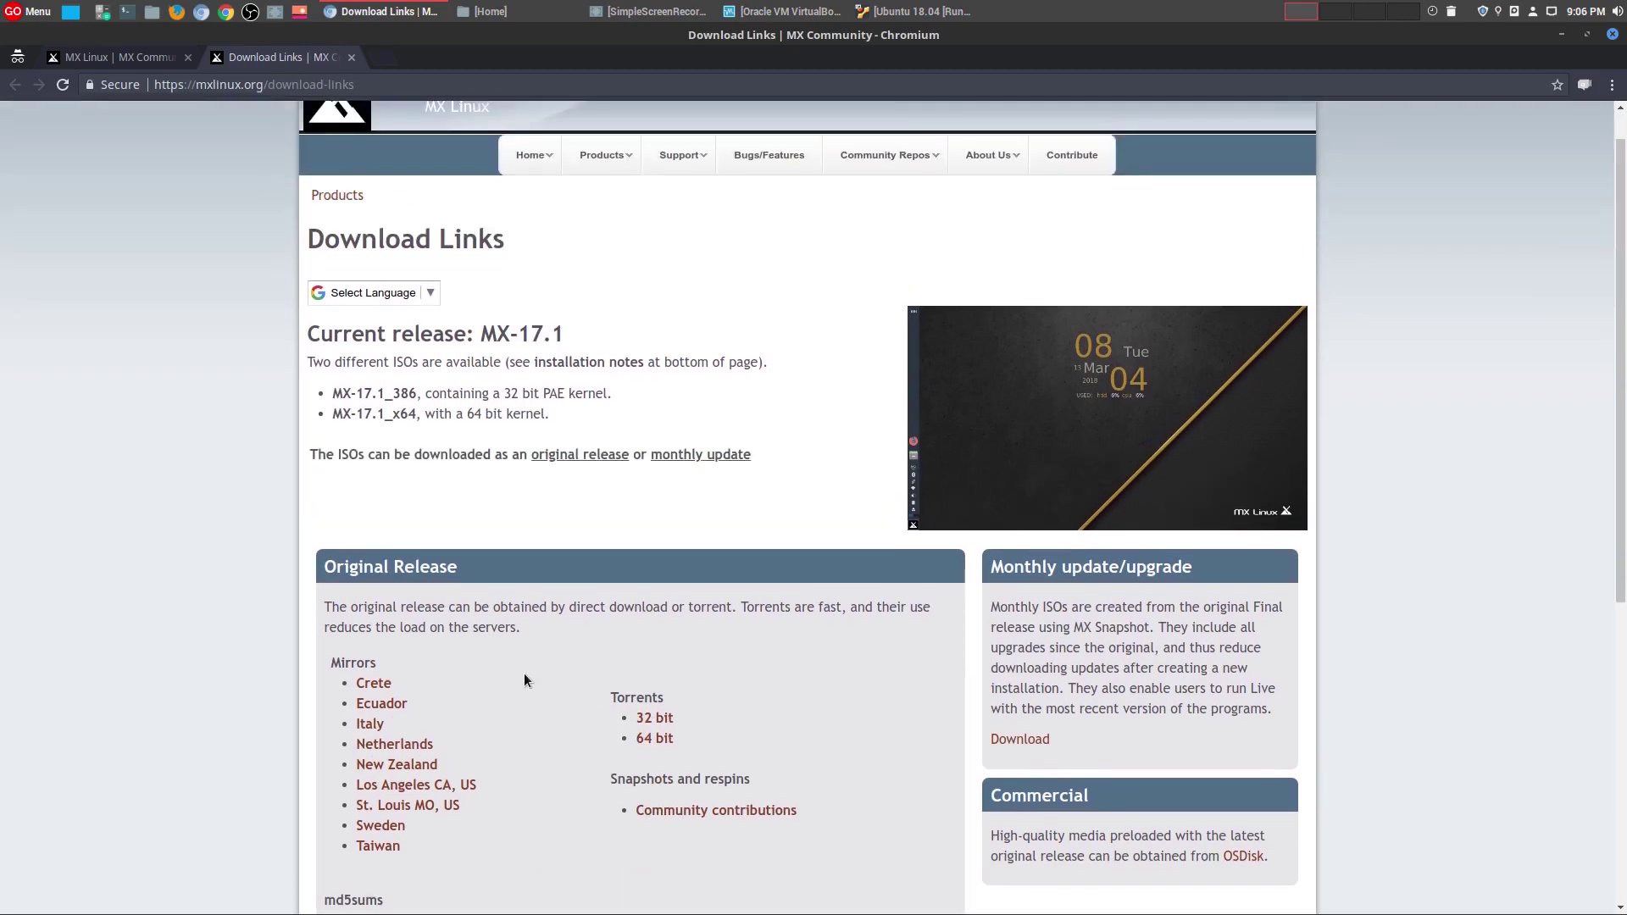
Check for MX-17.1_x64.iso in the file manager's Distros folder, then return to the MX Linux home page and minimize the browser.
click(487, 11)
click(905, 259)
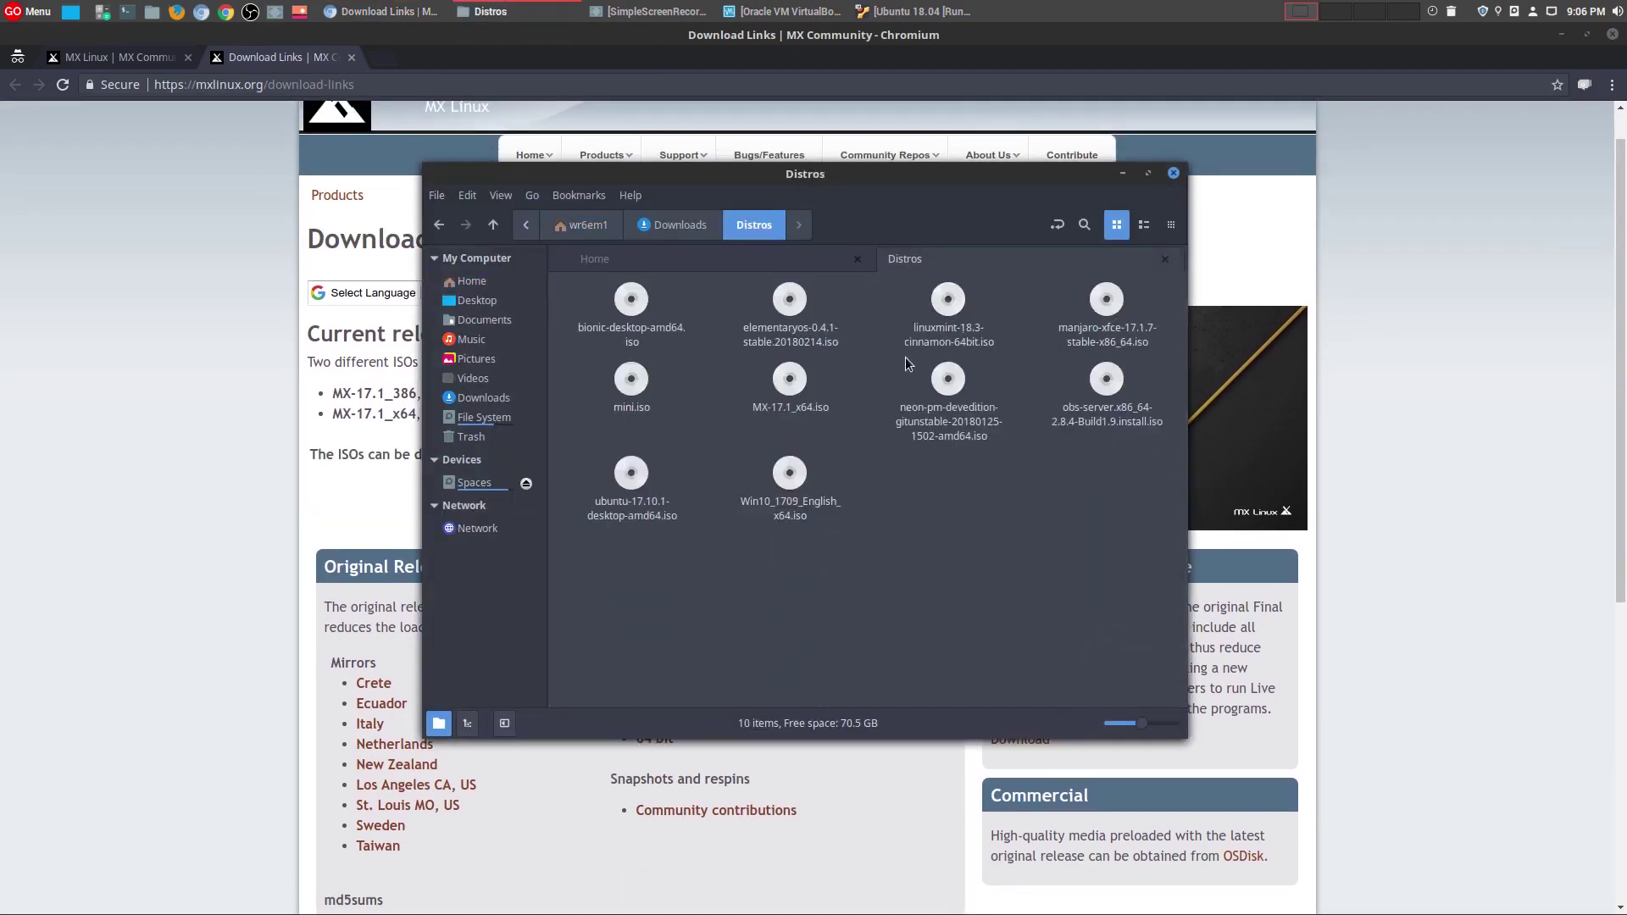
click(795, 388)
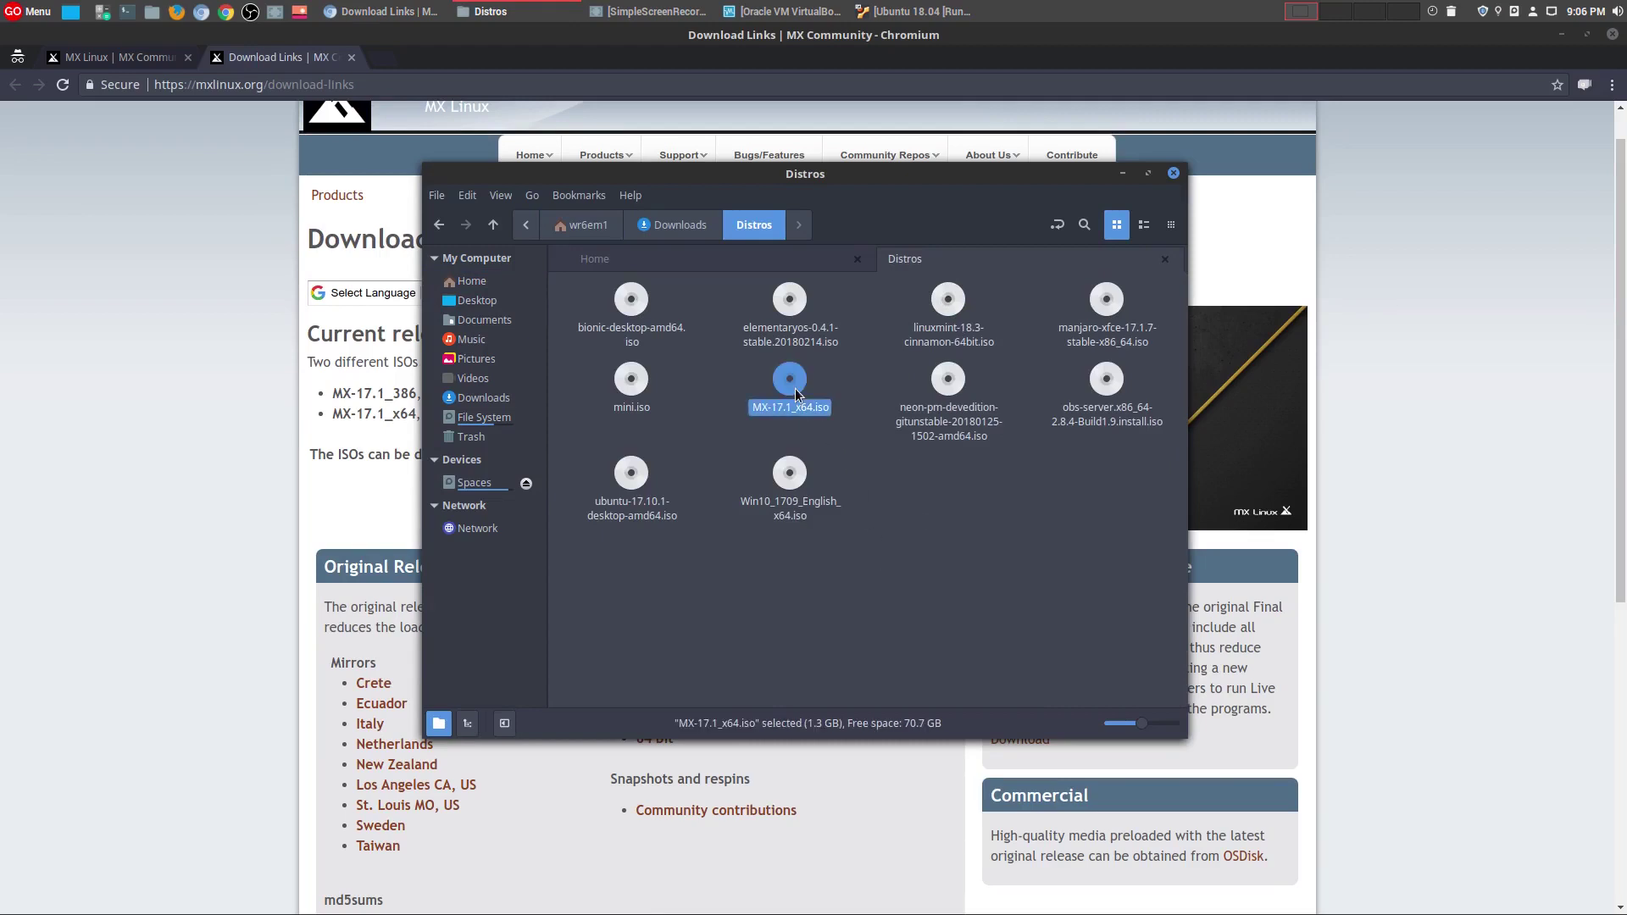
click(947, 557)
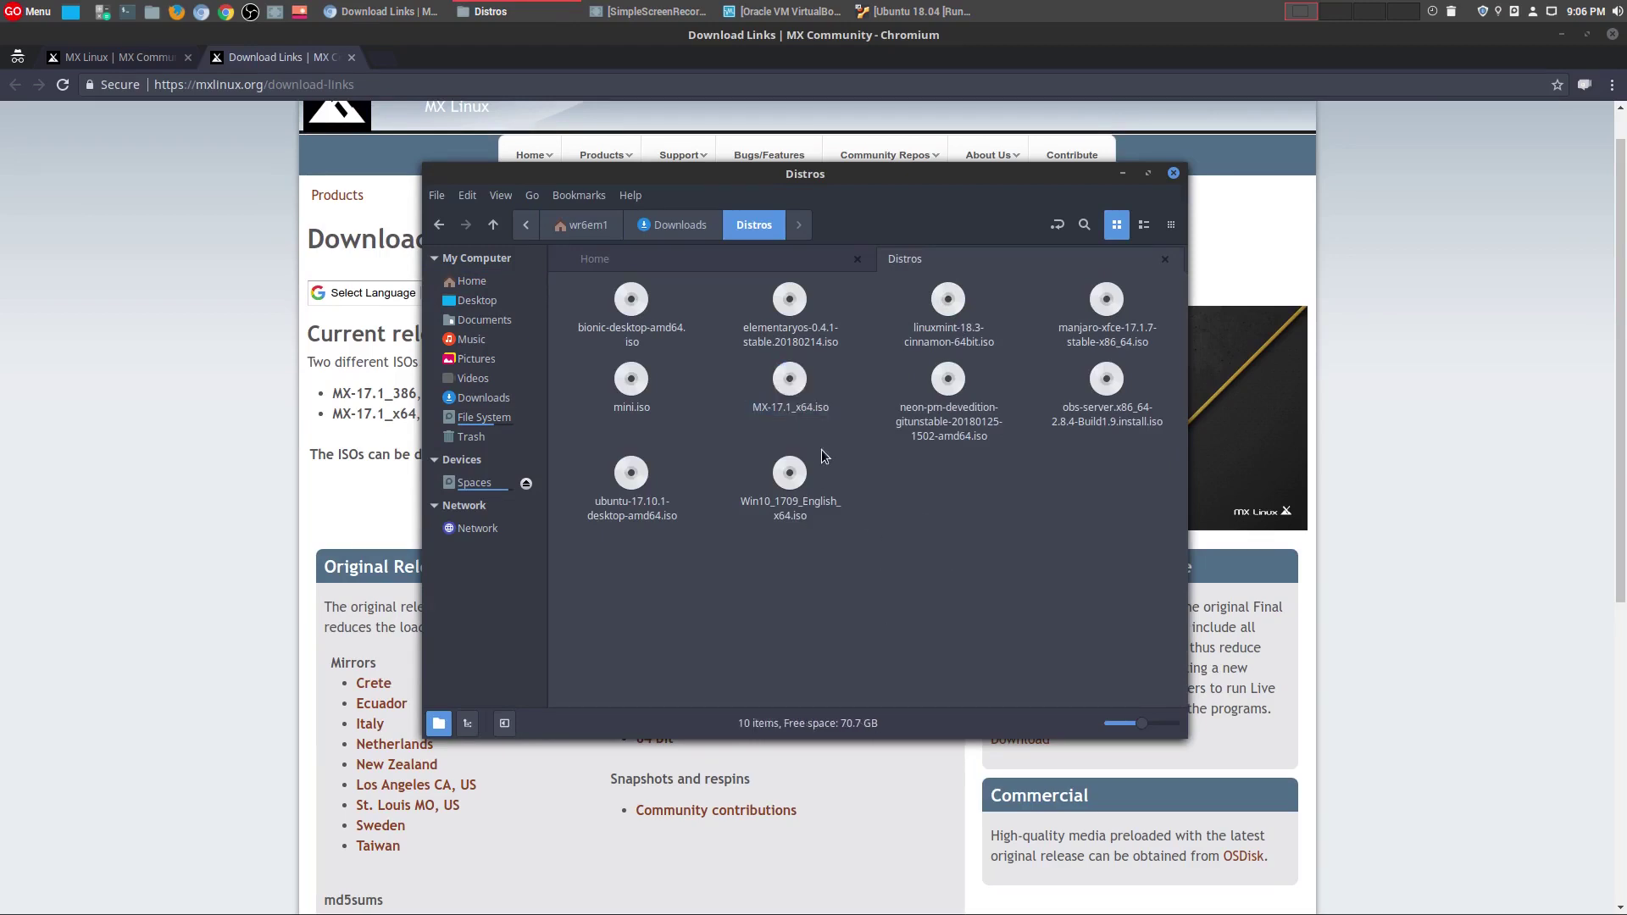
click(1124, 173)
click(134, 58)
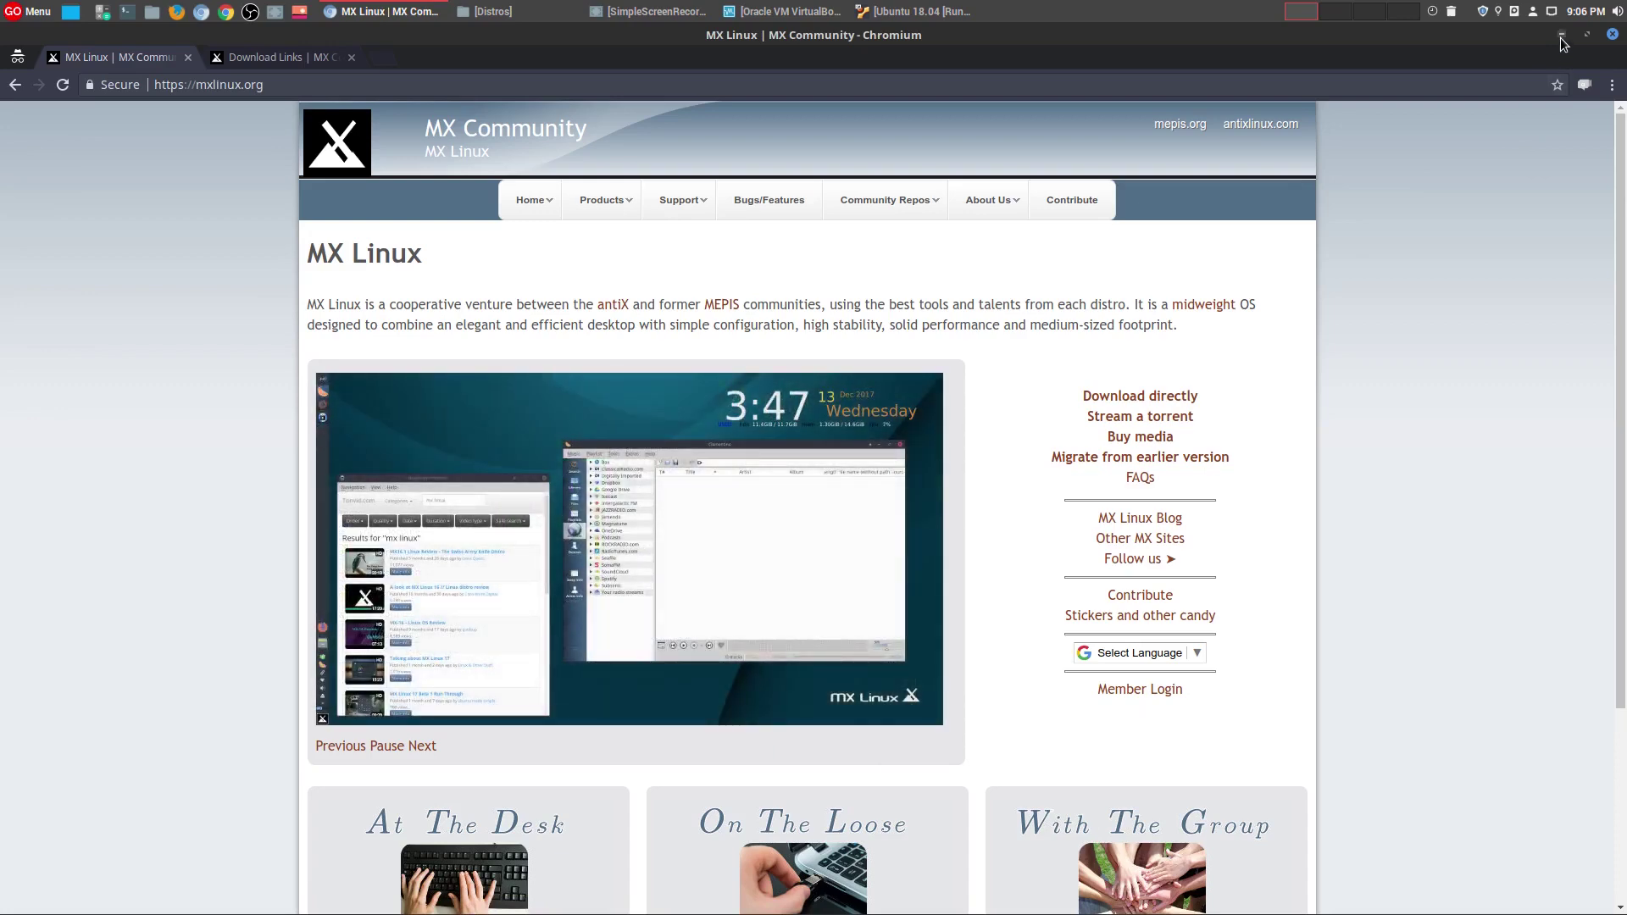
click(1561, 37)
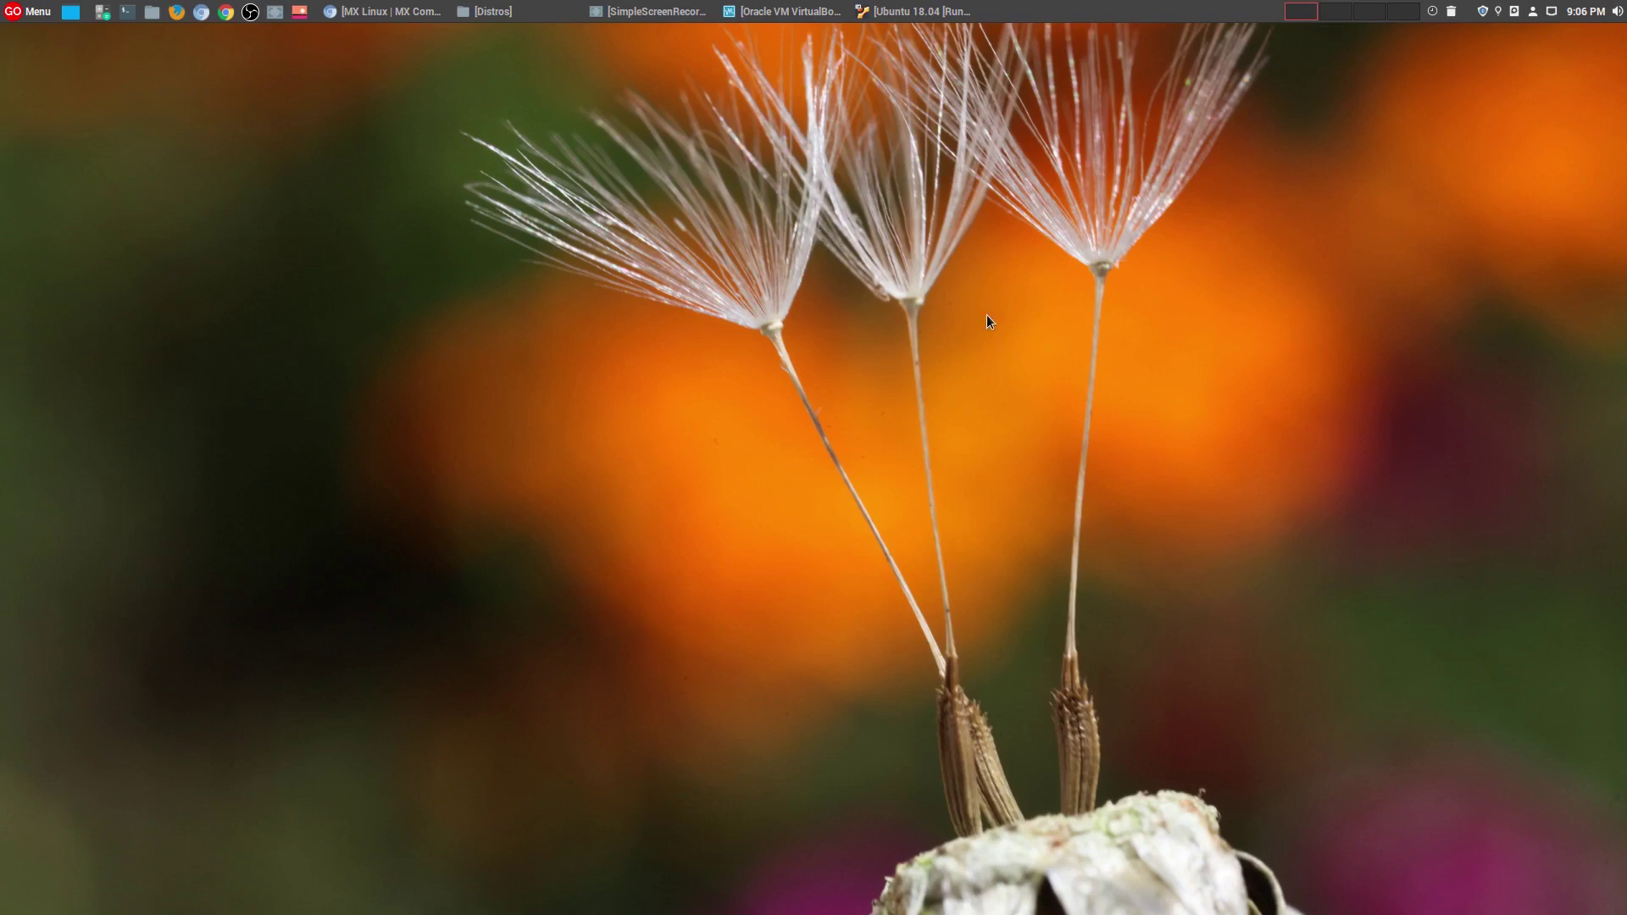
Switch to VirtualBox Manager and start creating a new virtual machine.
click(784, 11)
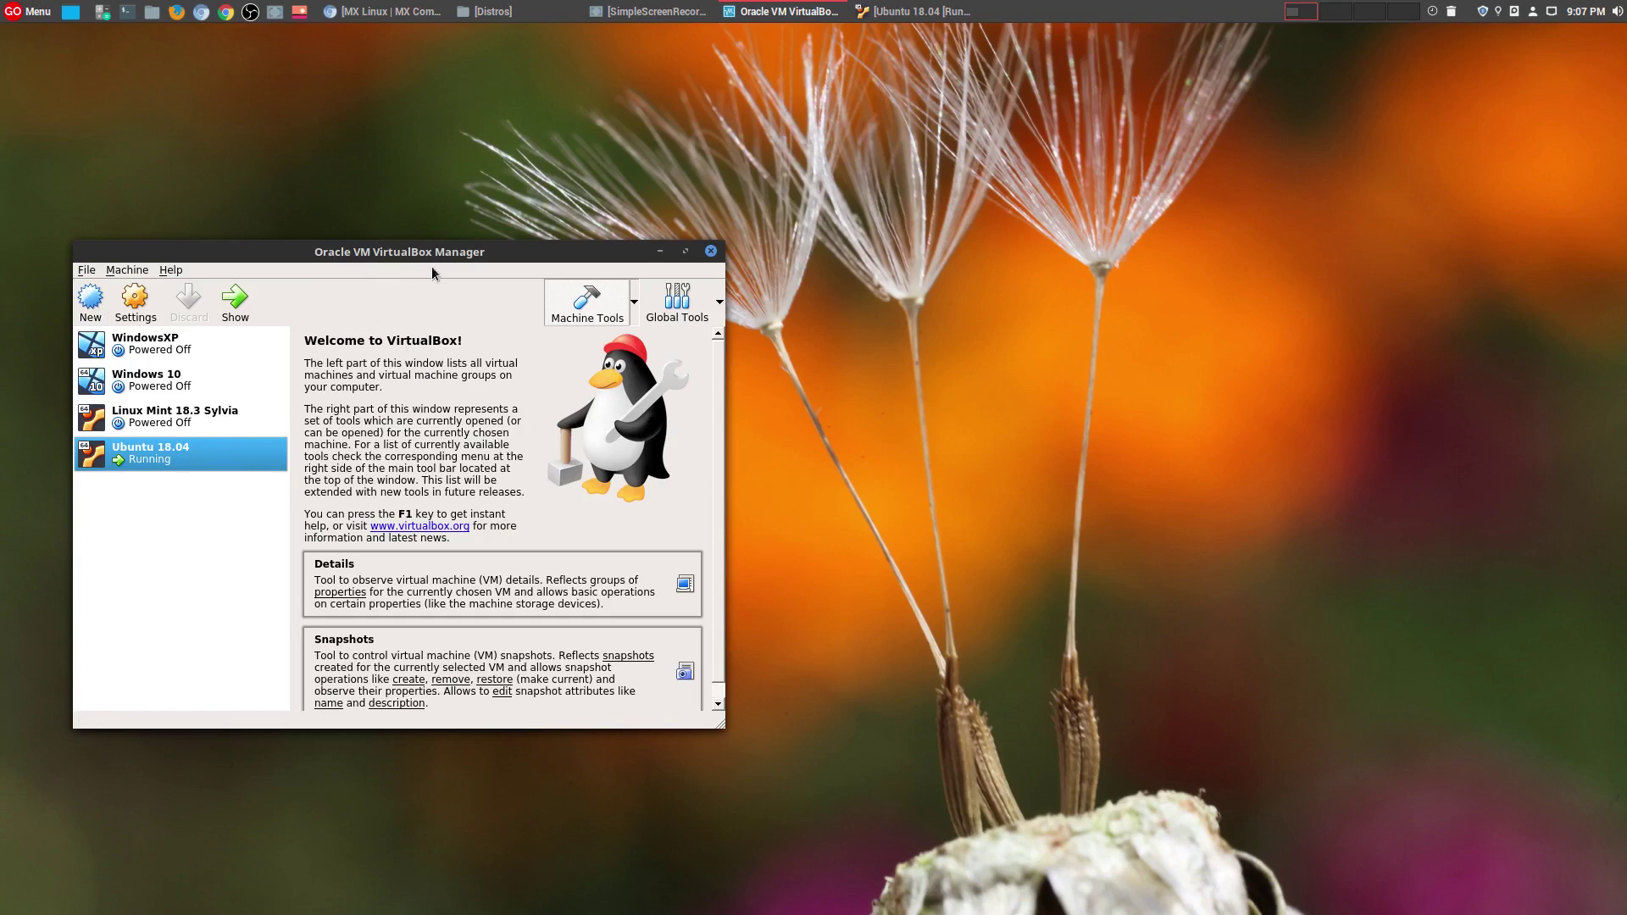
click(95, 303)
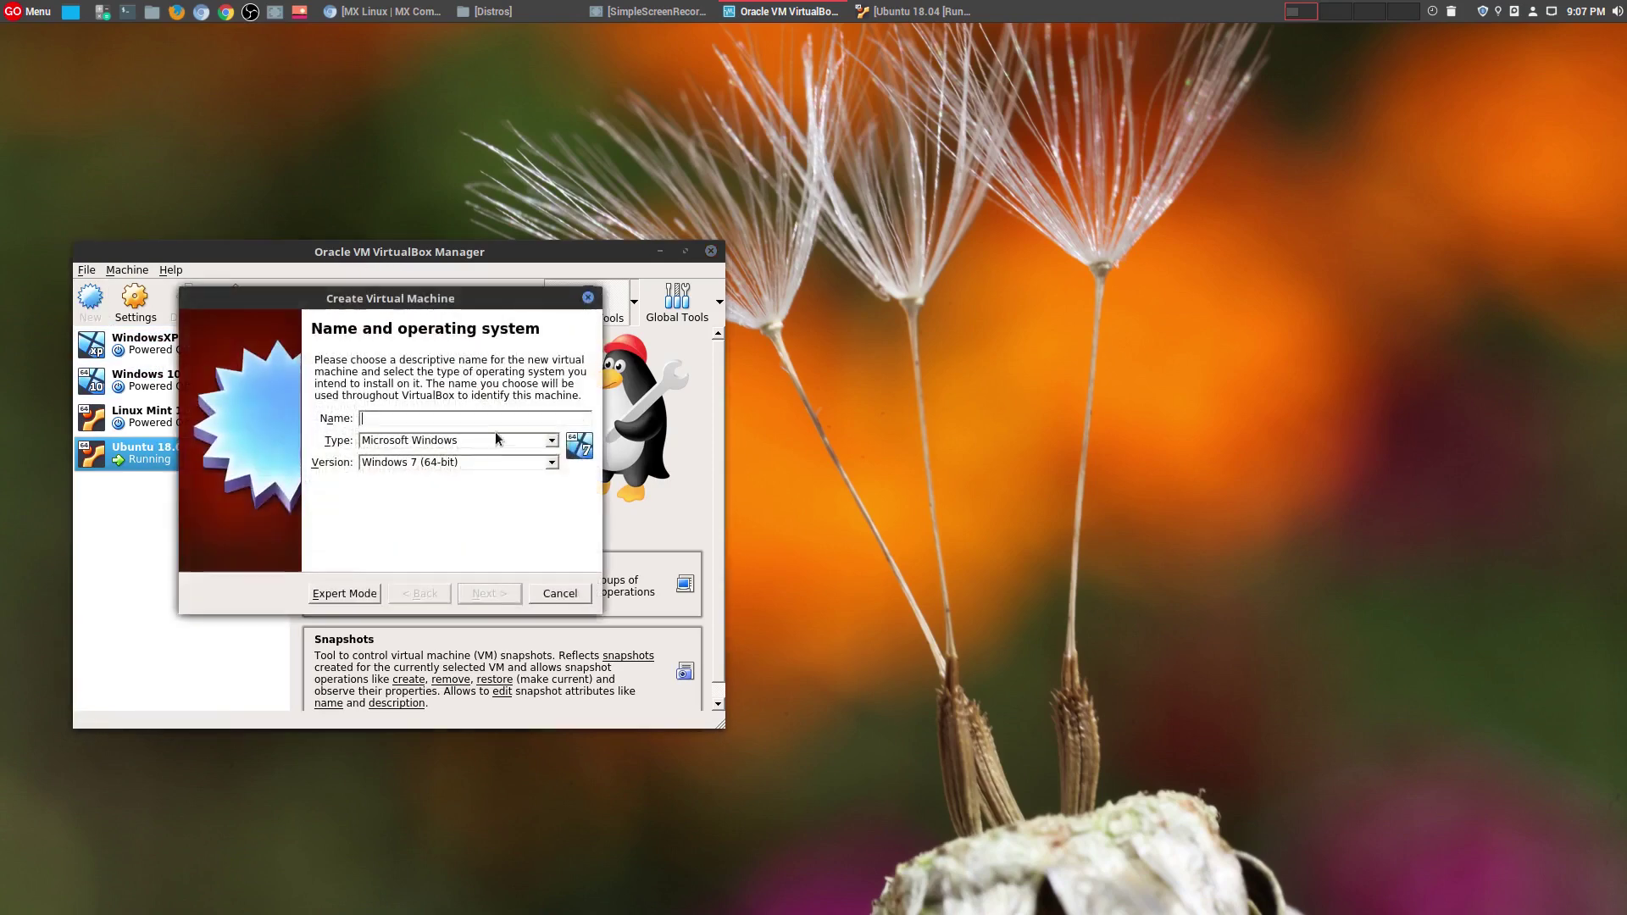
text(Ubuntu)
key(BackSpace)
key(BackSpace)
key(BackSpace)
key(BackSpace)
key(BackSpace)
key(BackSpace)
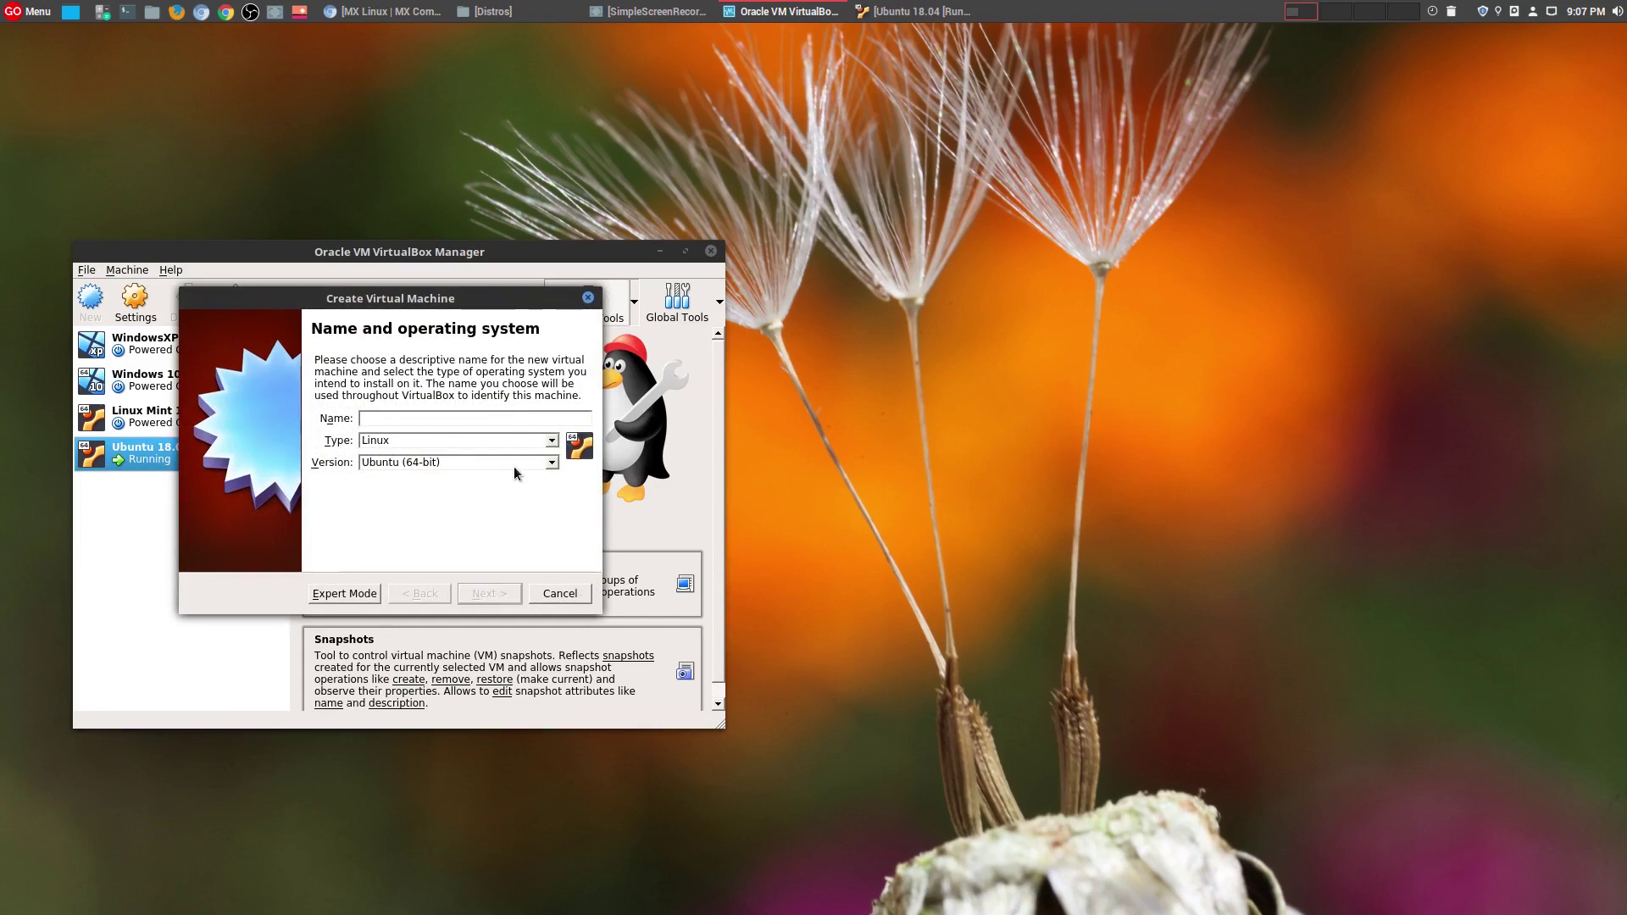
Name the new virtual machine MX Linux and allocate 6025 MB of memory to it.
text(MX Linux)
click(490, 594)
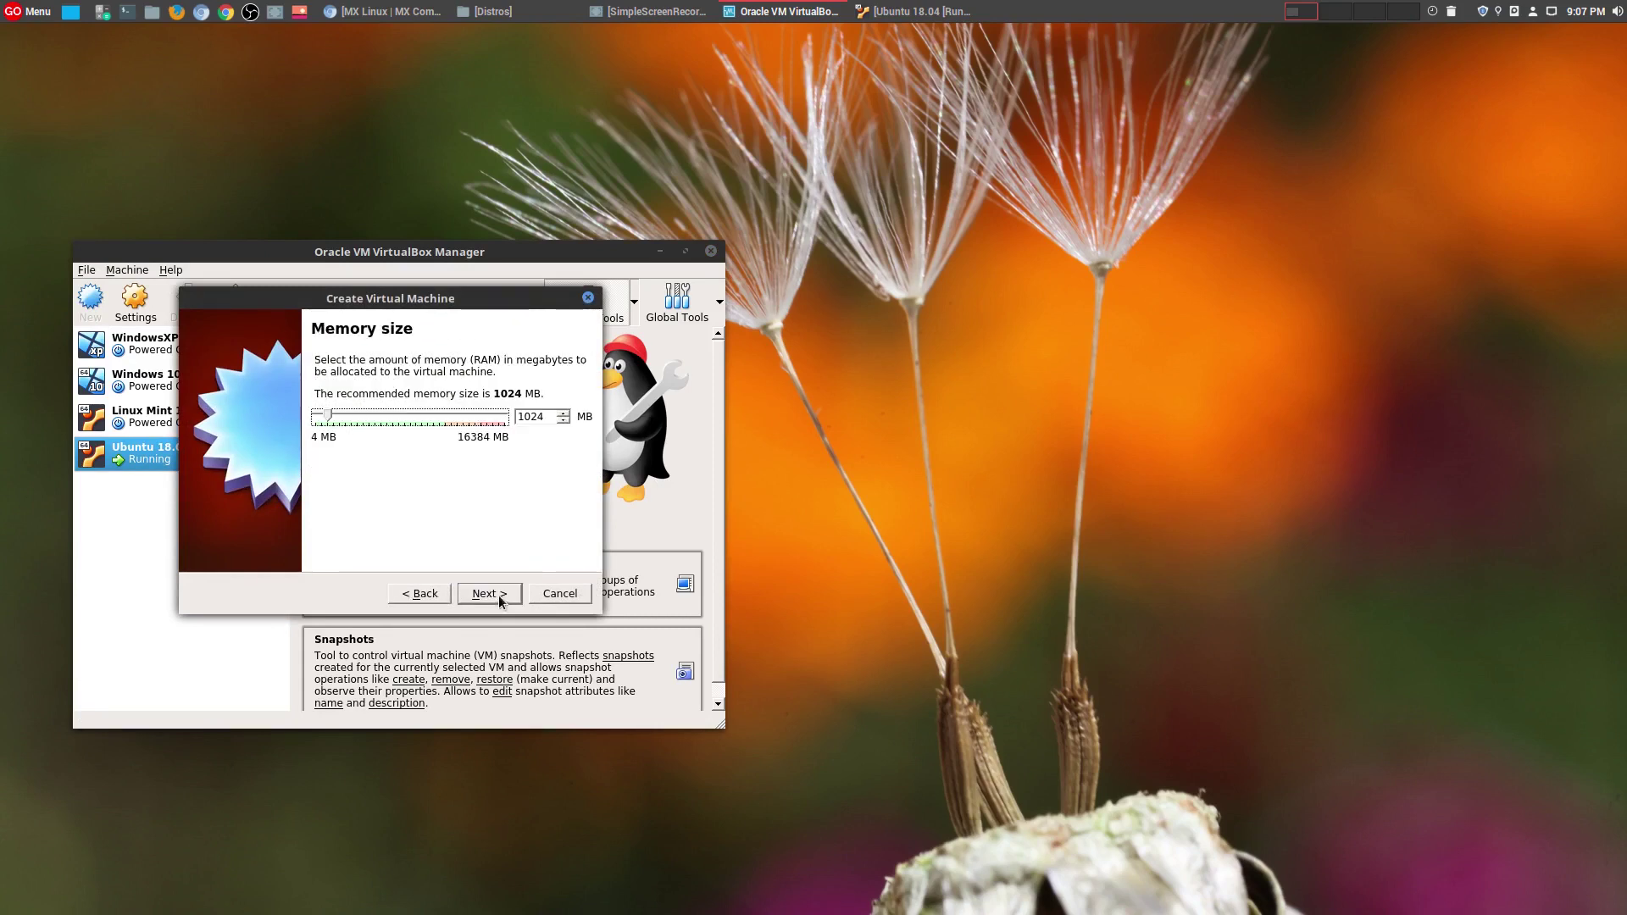
drag(324, 417, 384, 419)
click(496, 593)
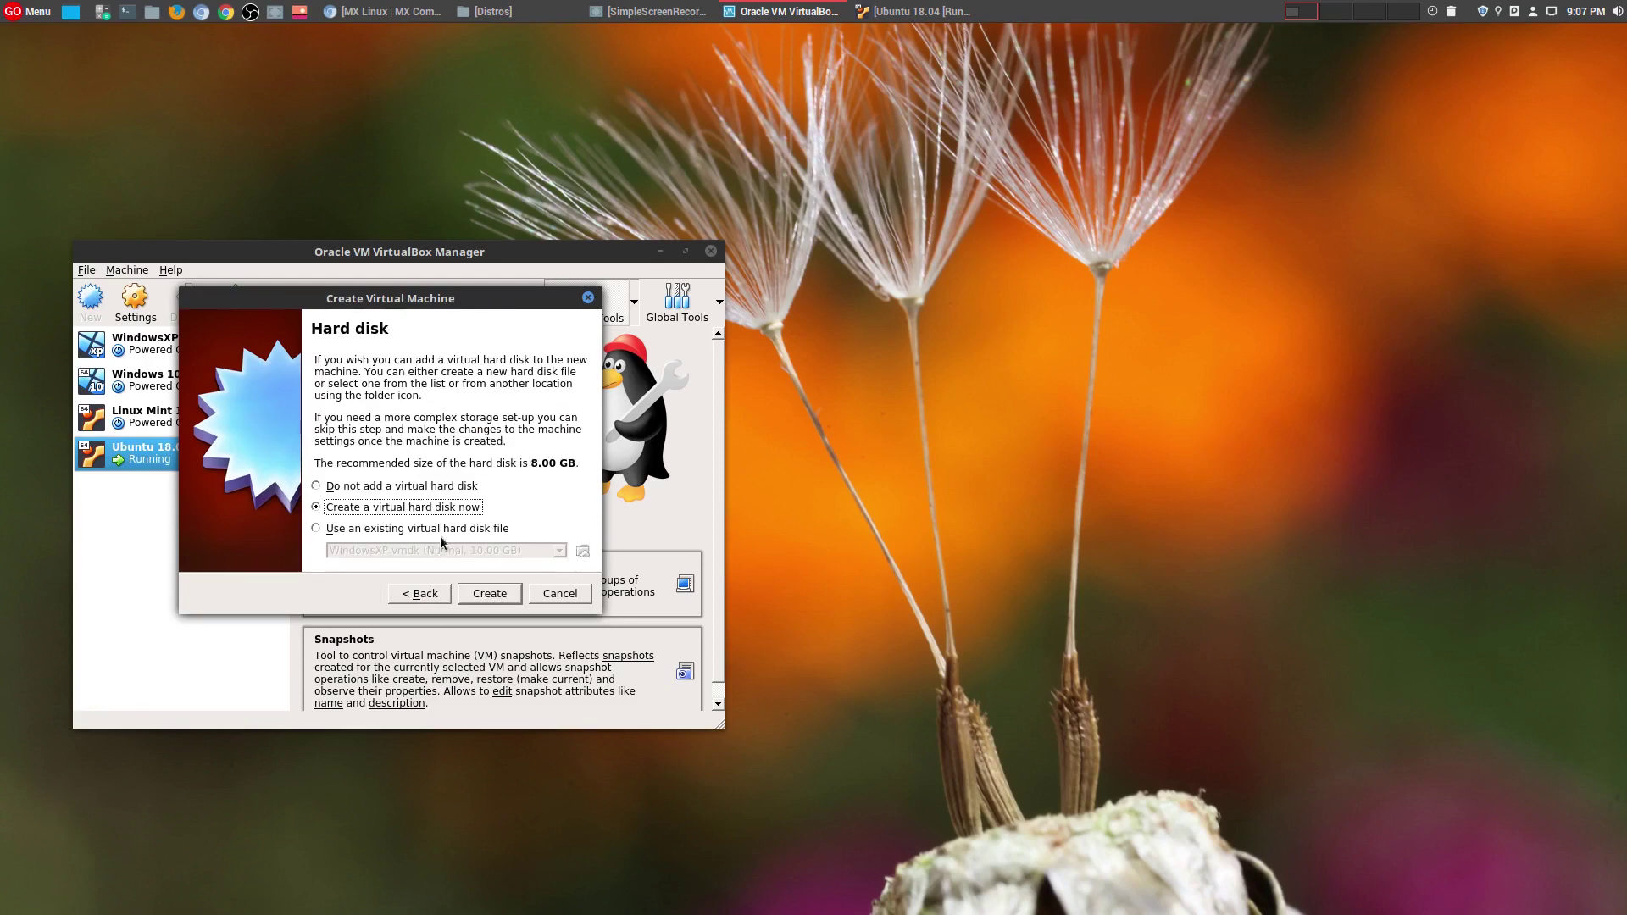
Create a new VDI virtual hard disk with an adjusted size and finish creating the virtual machine.
click(490, 593)
click(497, 591)
click(496, 588)
drag(425, 417, 437, 417)
click(534, 584)
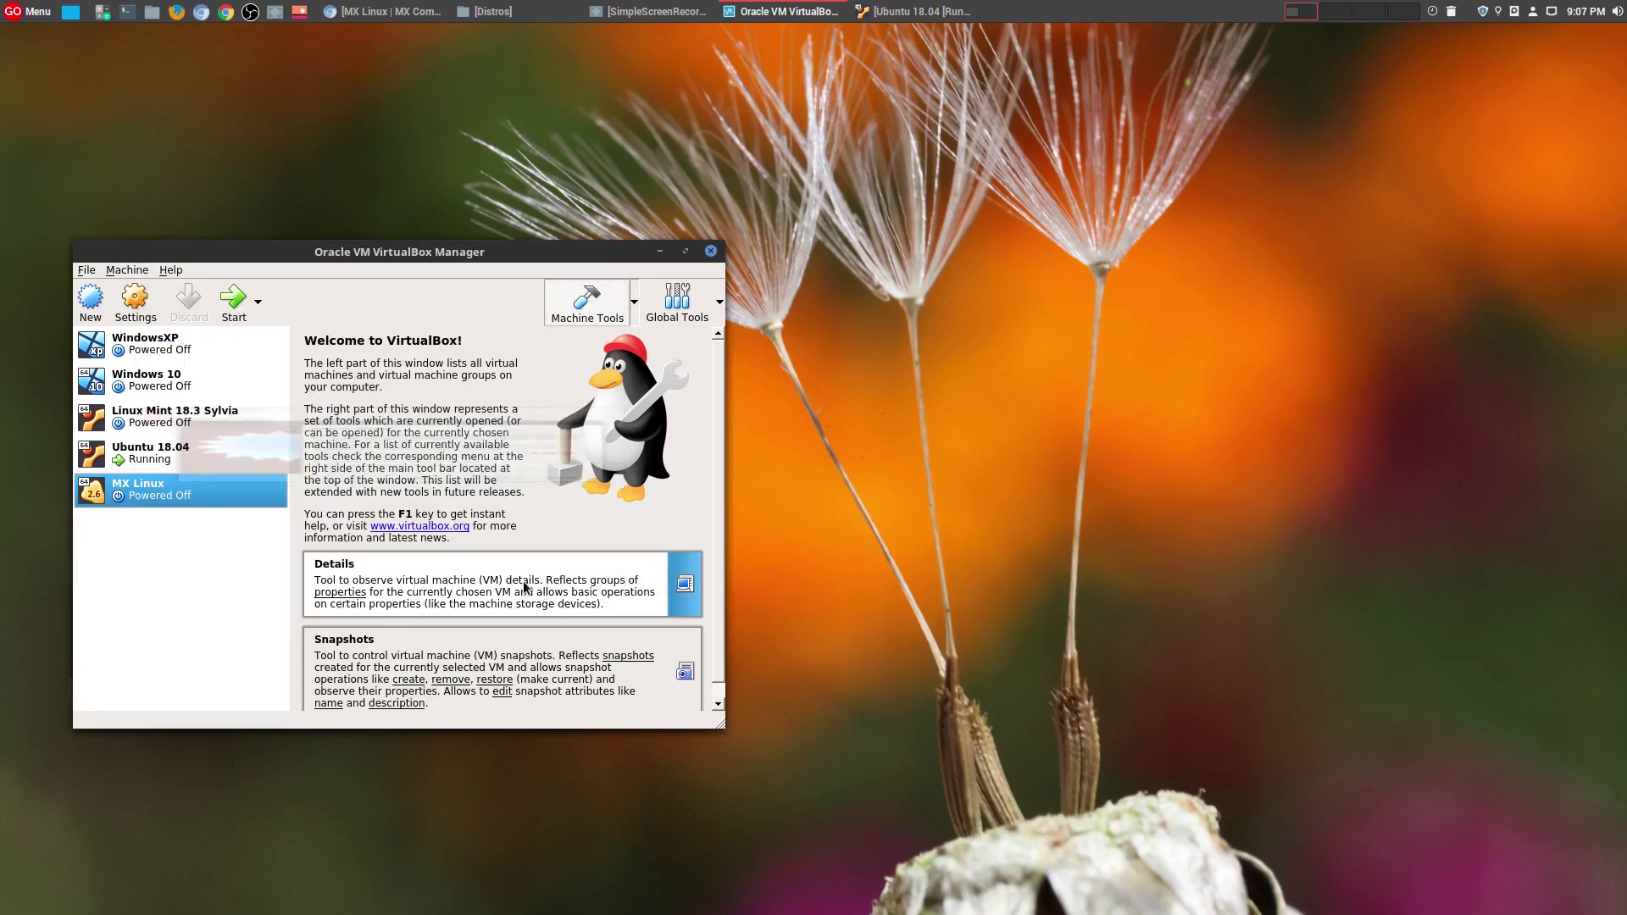
In the MX Linux machine's settings, assign 4 processors with PAE/NX enabled and increase the video memory.
click(143, 317)
click(176, 331)
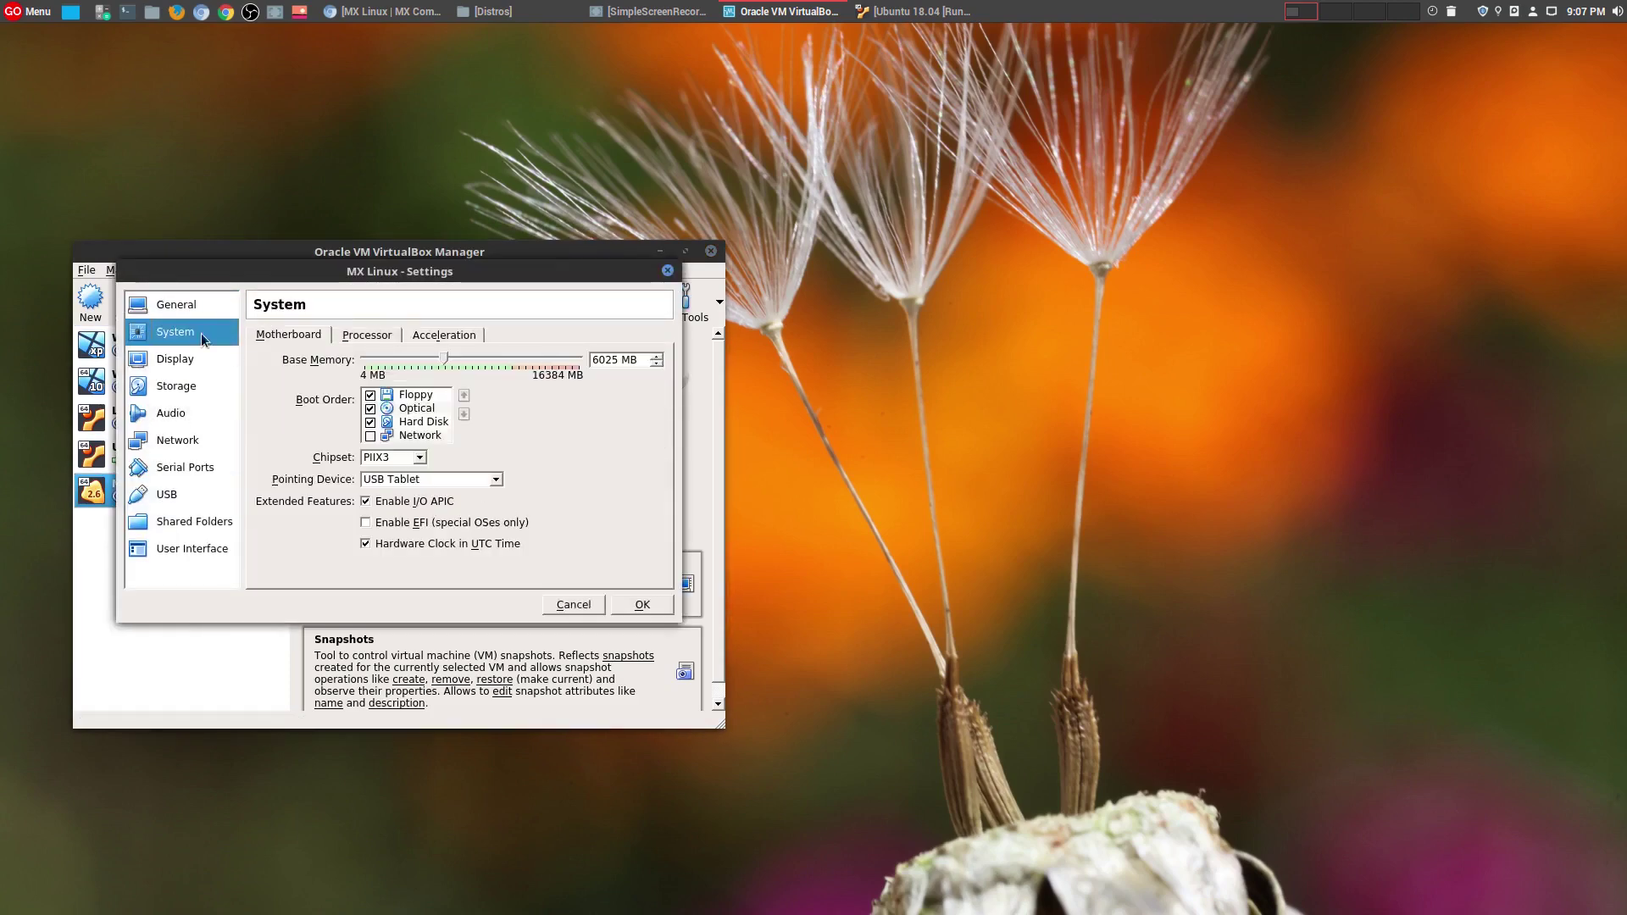
click(367, 335)
click(395, 428)
drag(366, 359, 466, 360)
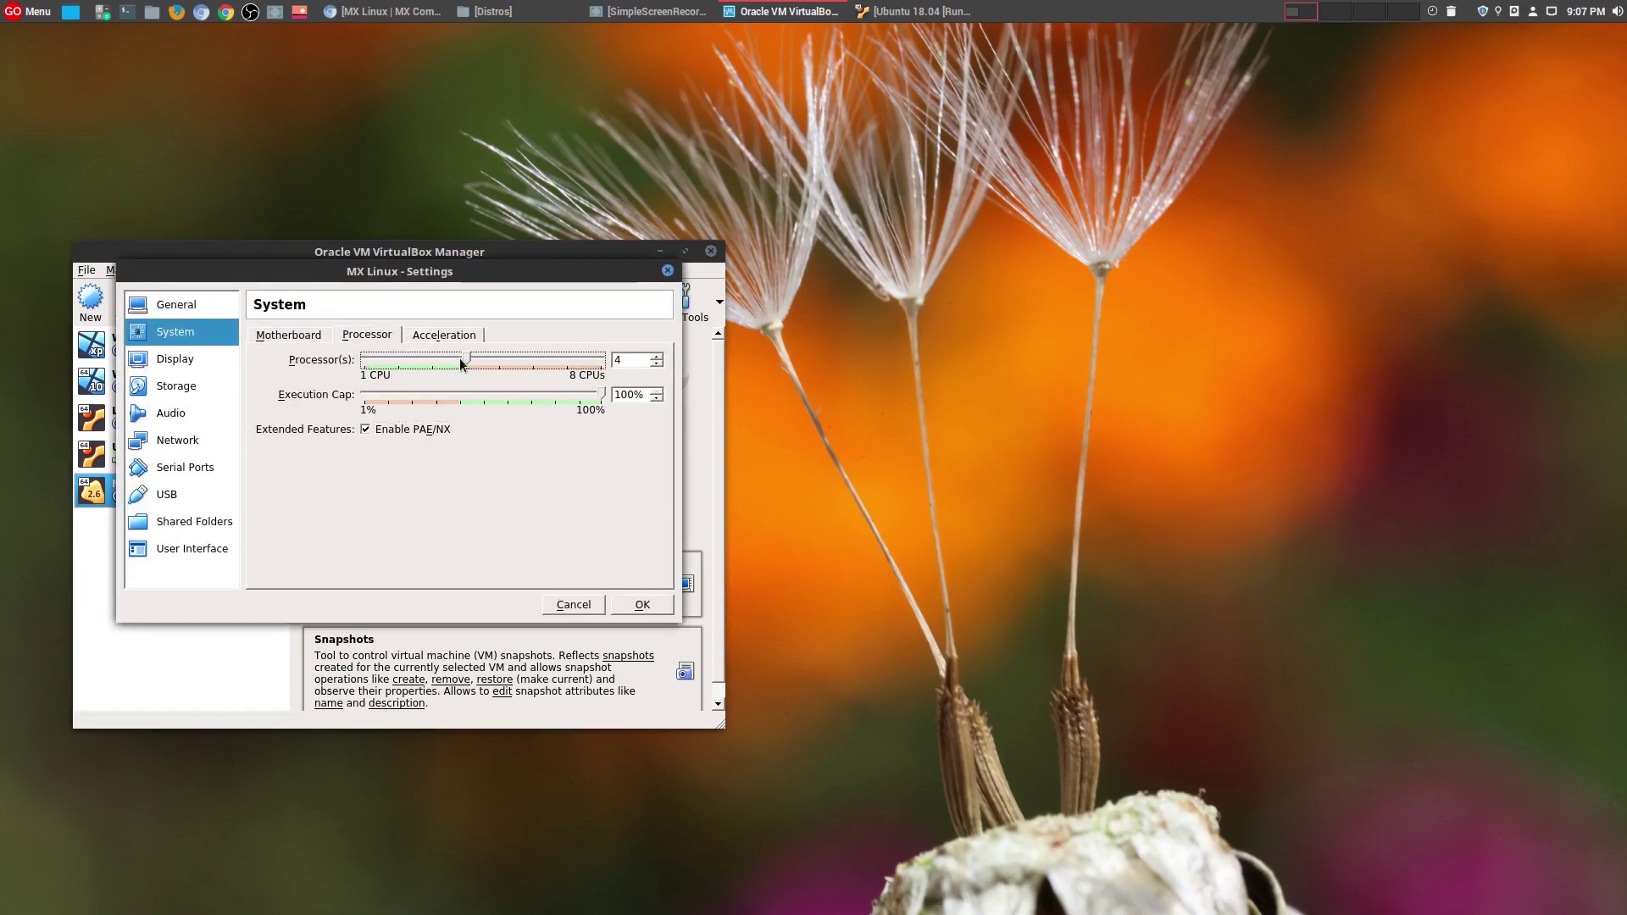
click(288, 335)
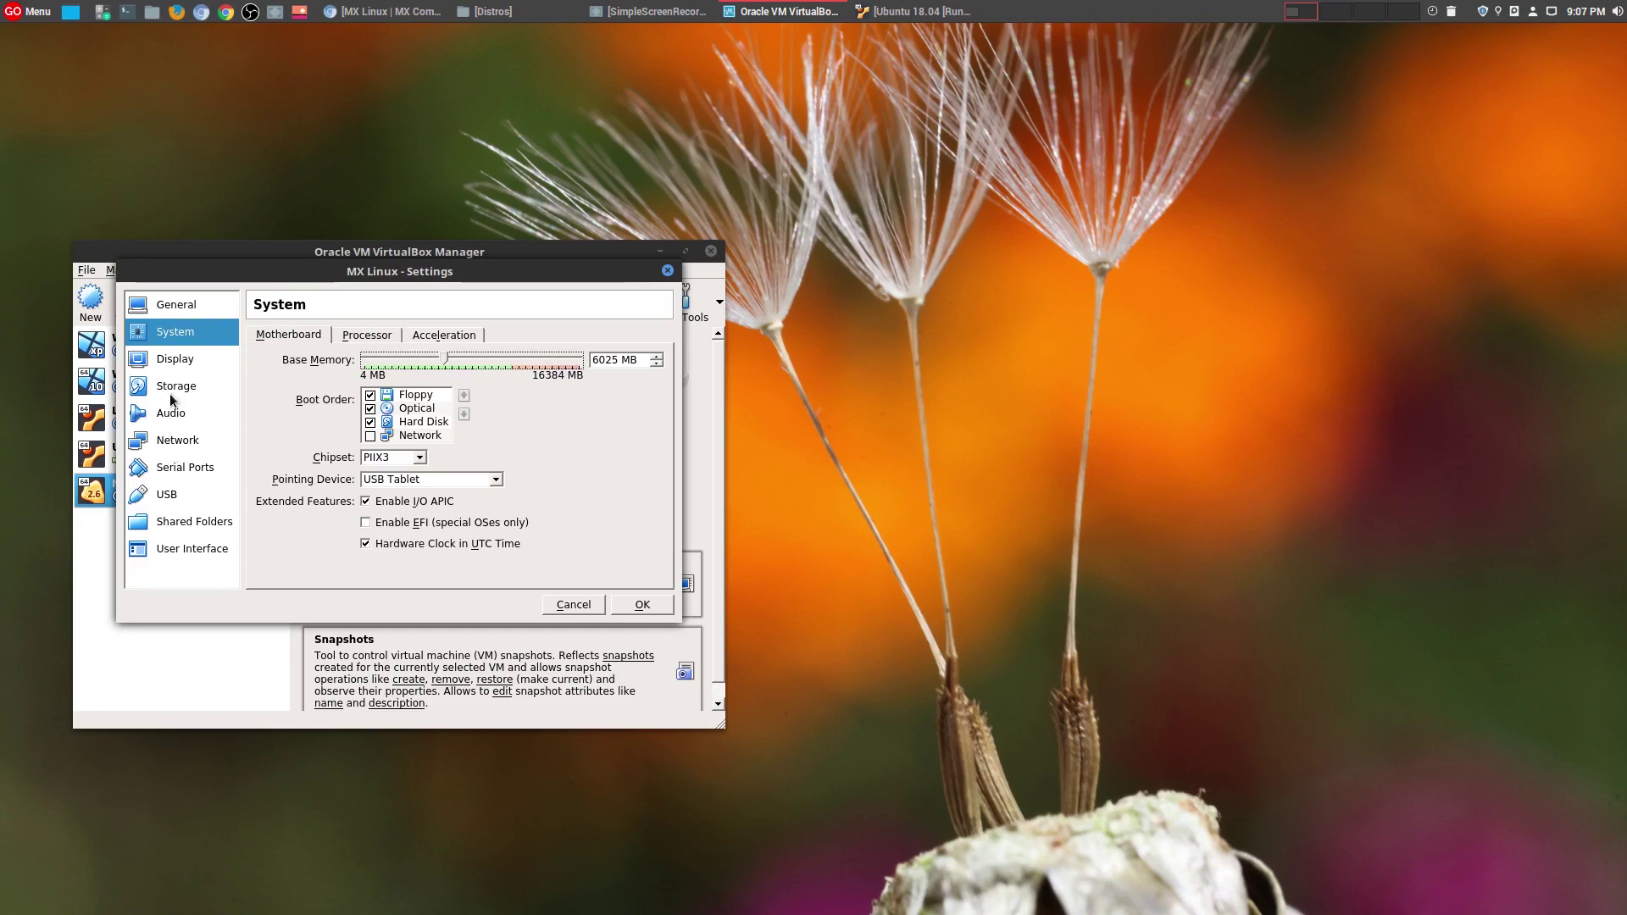
click(175, 359)
drag(371, 359, 491, 356)
Load MX-17.1_x64.iso into the machine's empty IDE optical drive and save the settings.
click(196, 387)
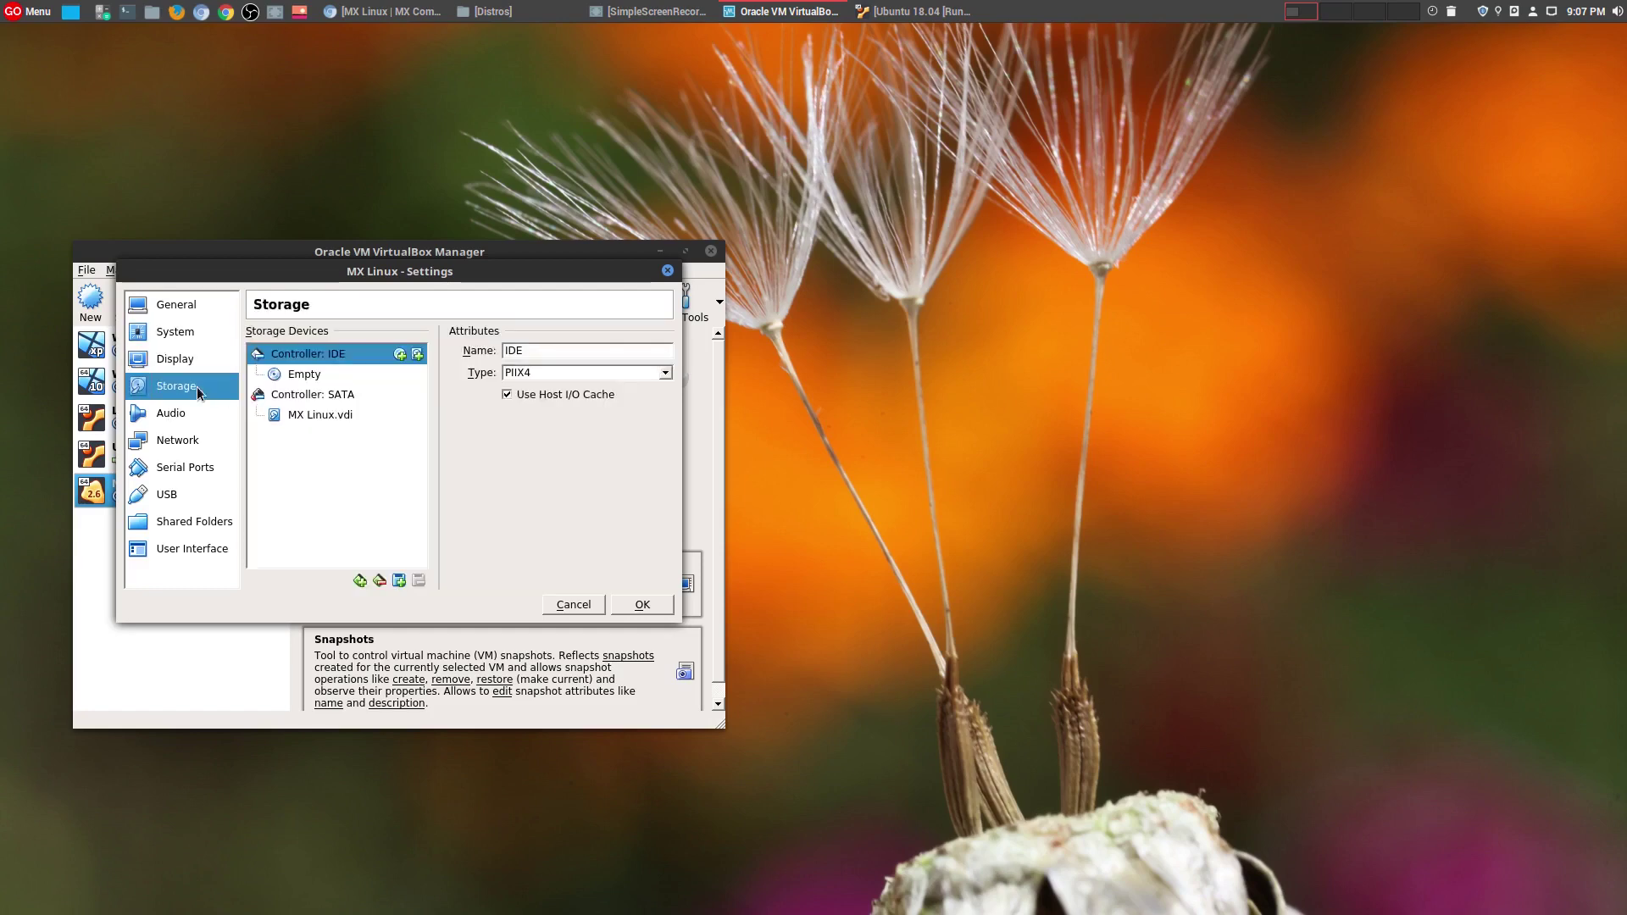
click(335, 382)
click(665, 351)
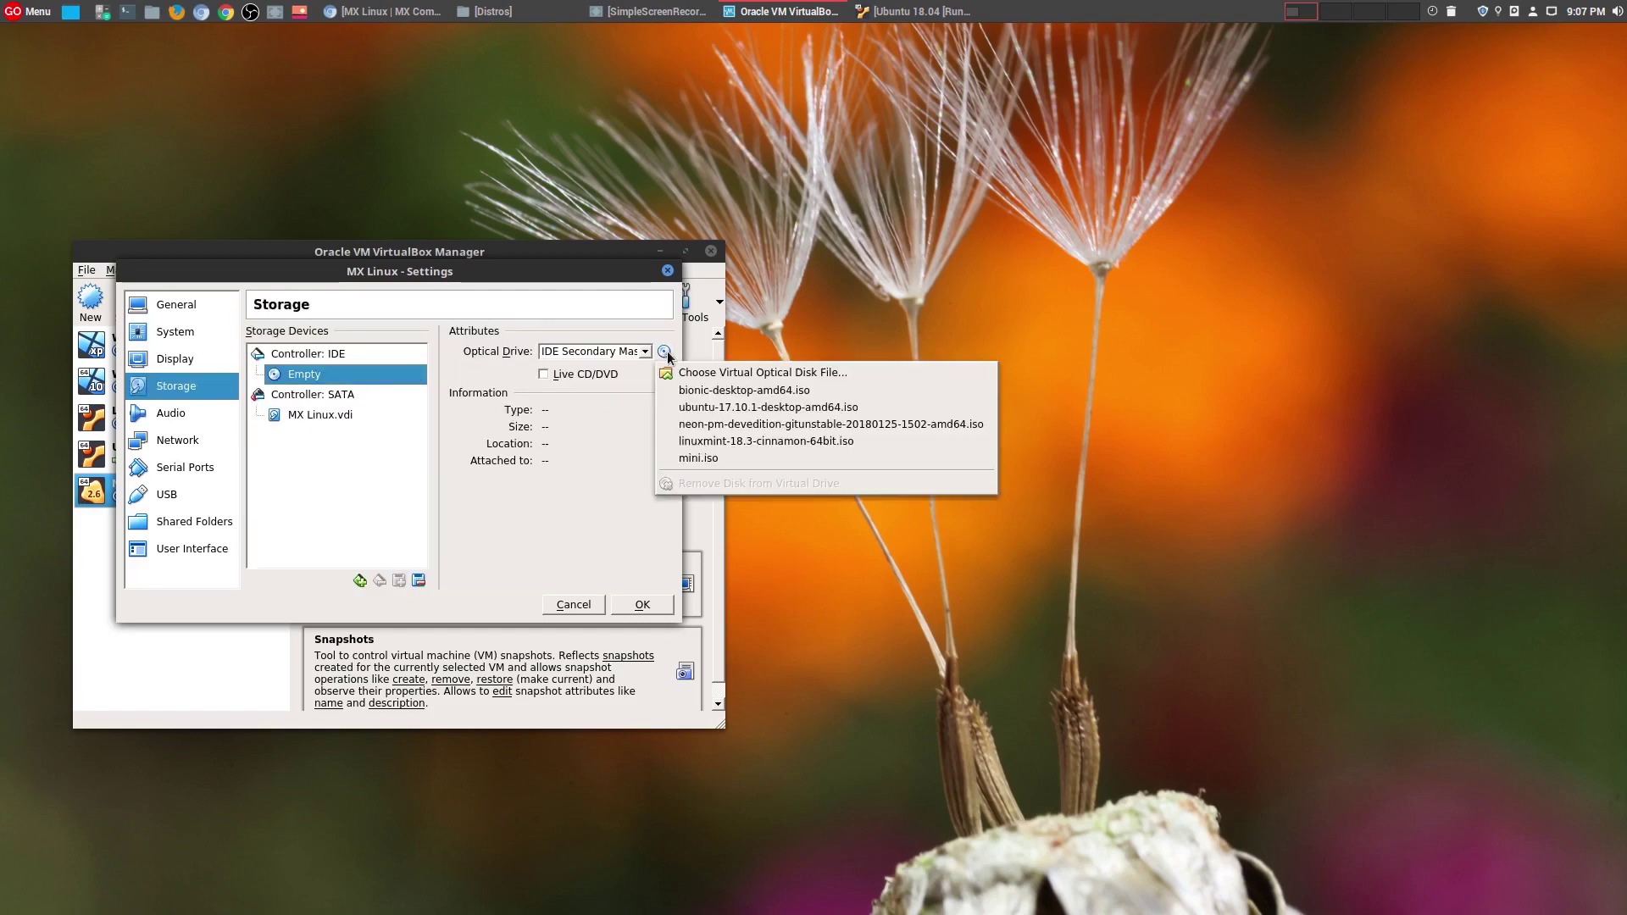
click(712, 373)
double_click(286, 373)
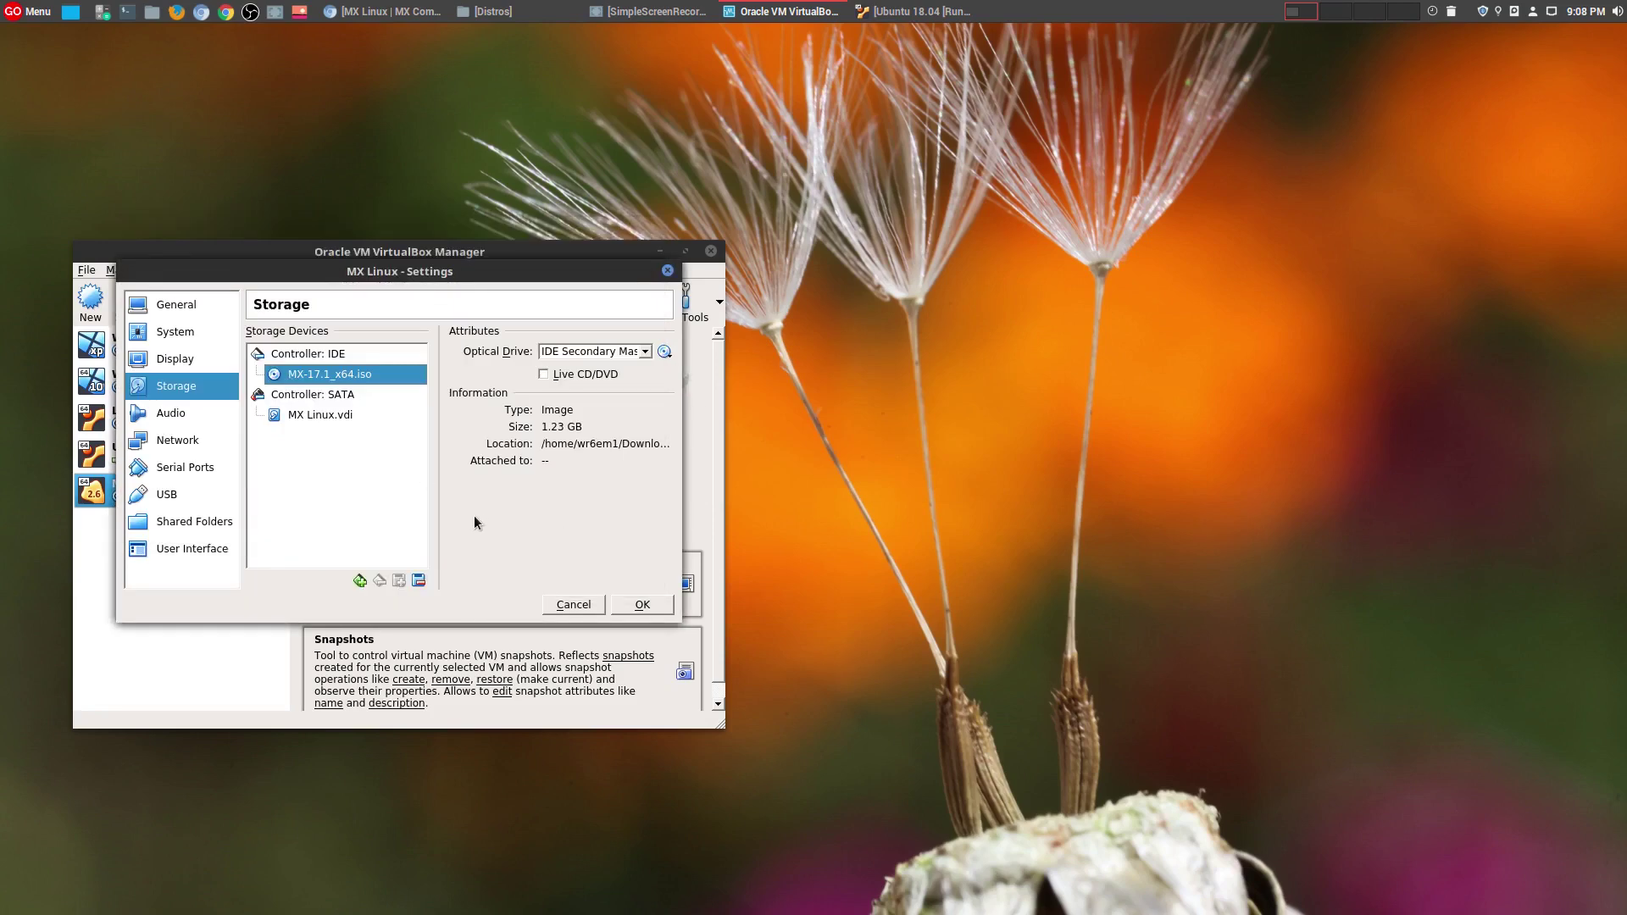
click(628, 607)
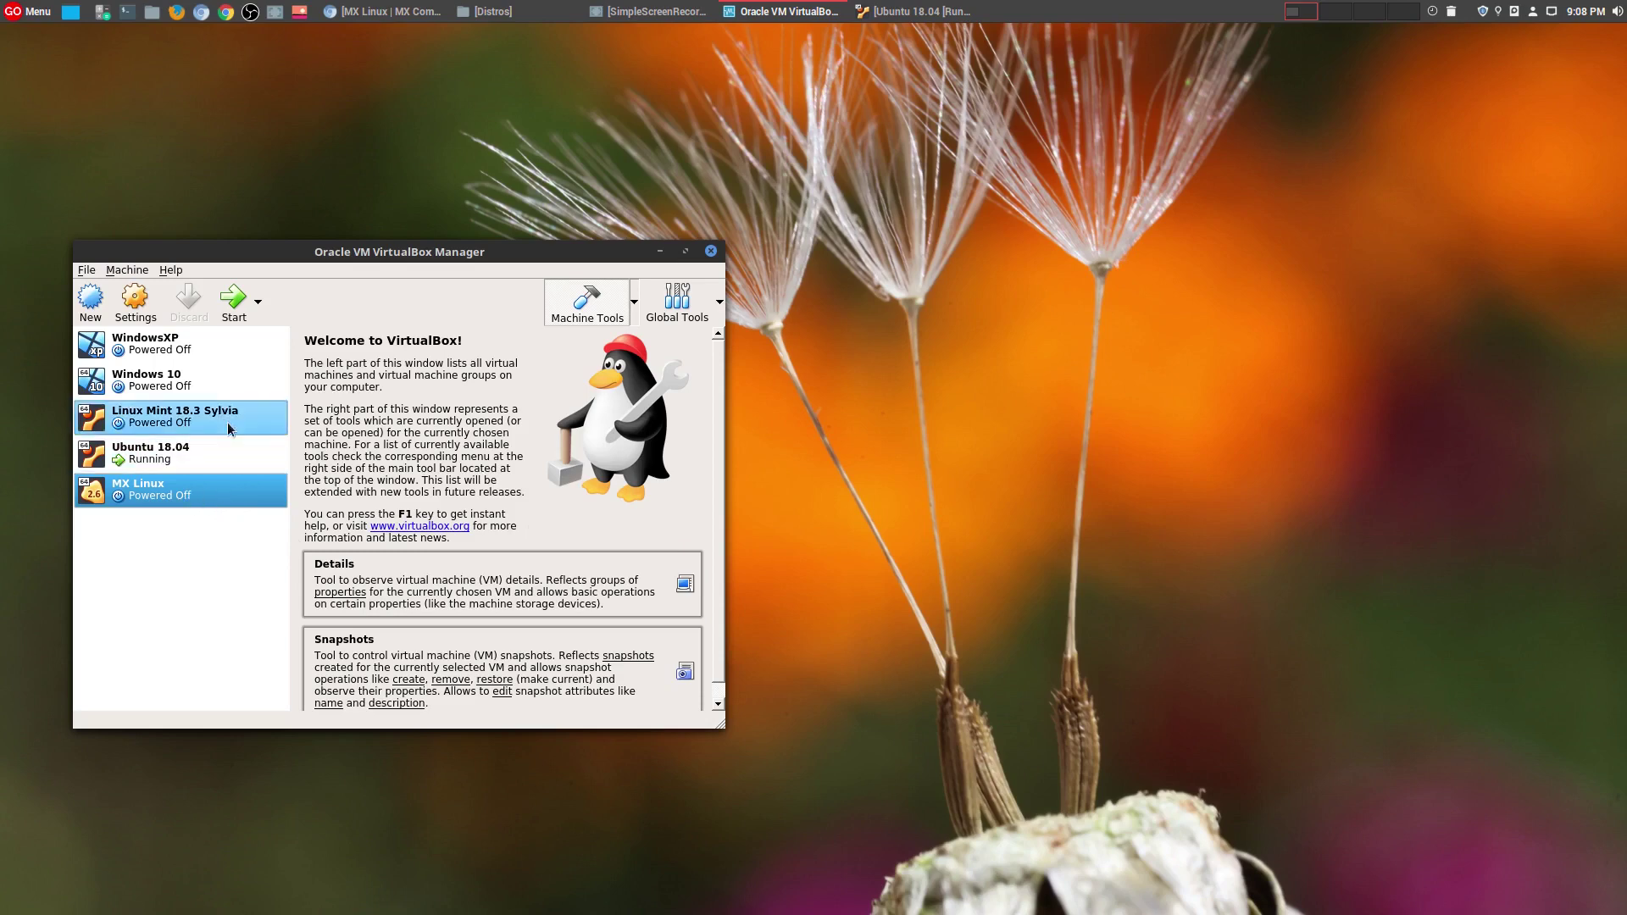
Start the MX Linux virtual machine, boot the MX-17.1 x64 (March 14, 2018) entry, and maximize its window.
click(233, 301)
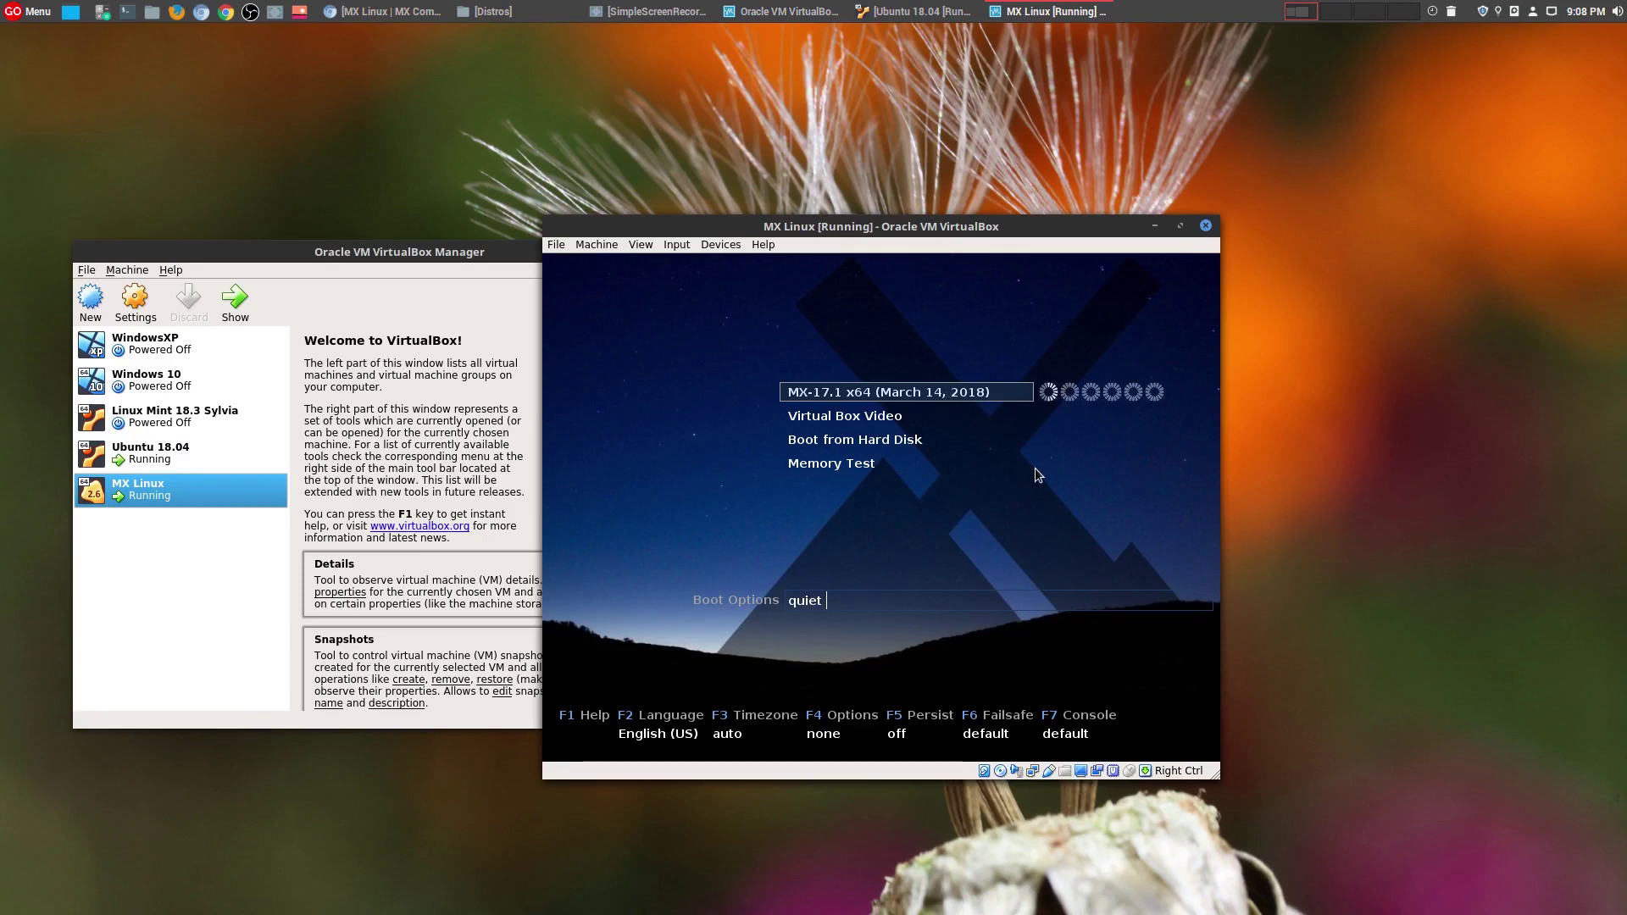
key(Return)
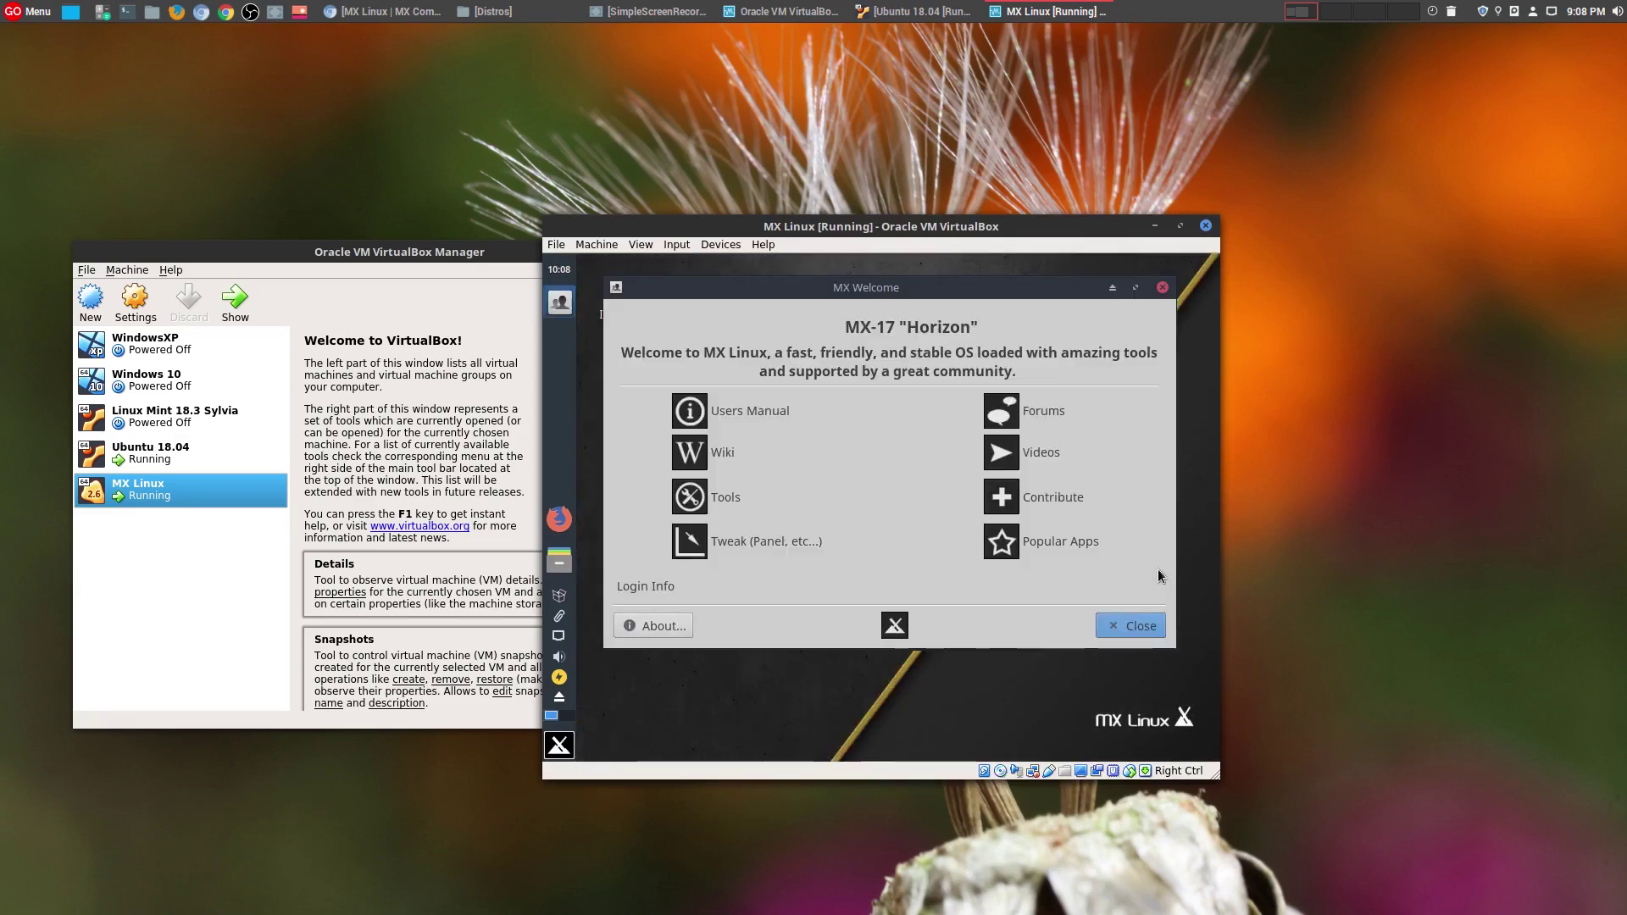
click(1179, 227)
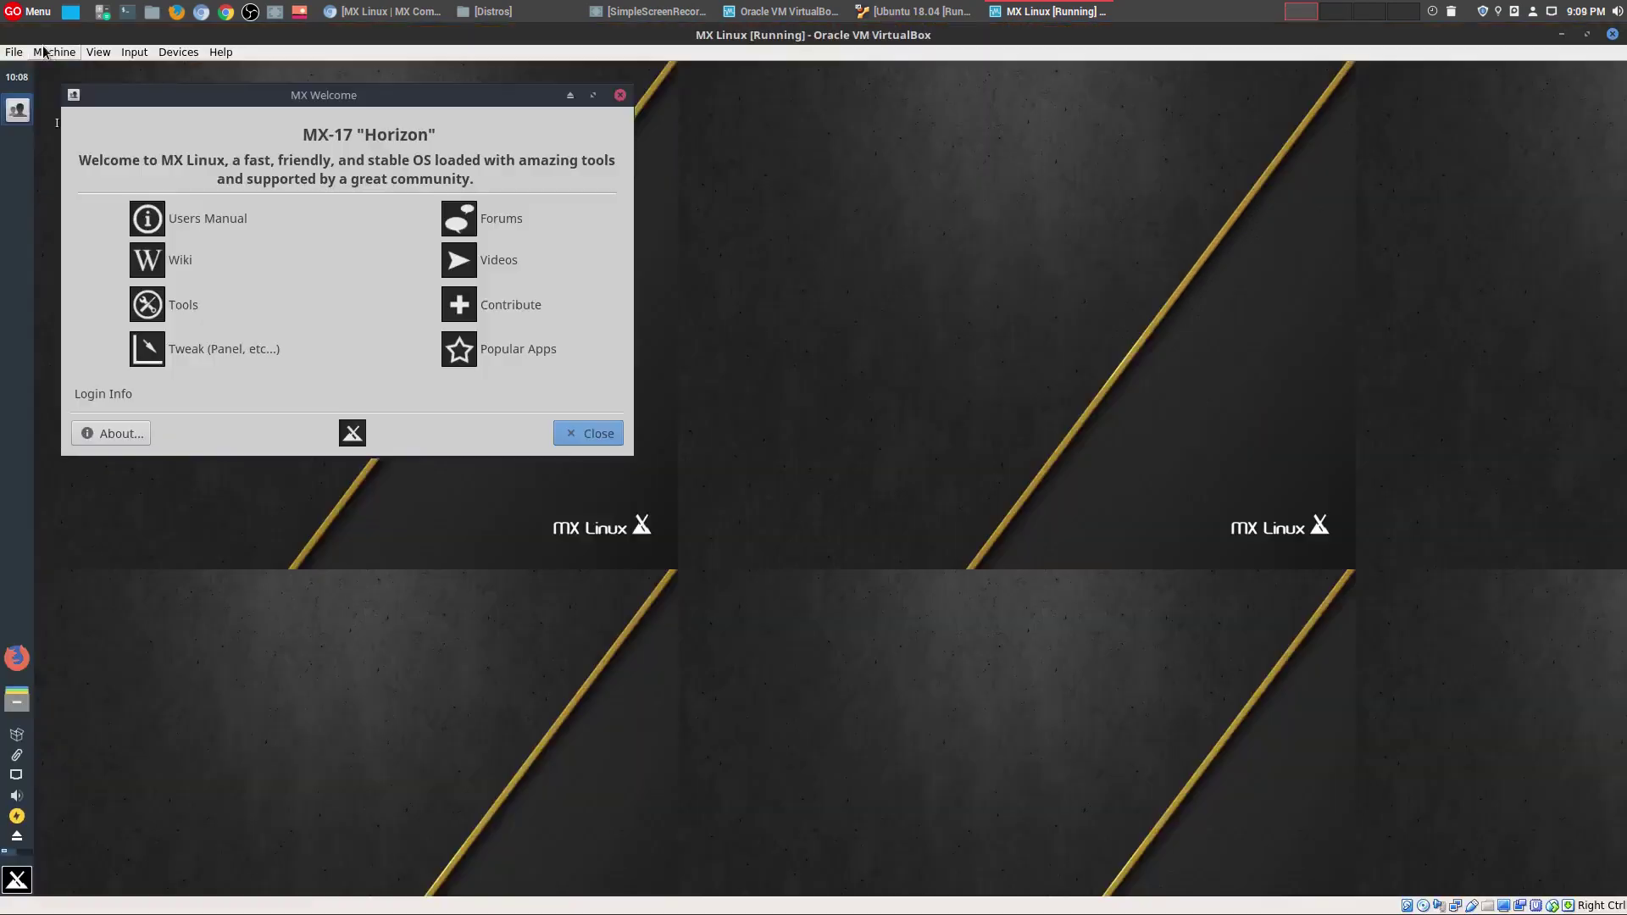
Move the MX Welcome window off the desktop's Installer launcher and close it.
click(45, 52)
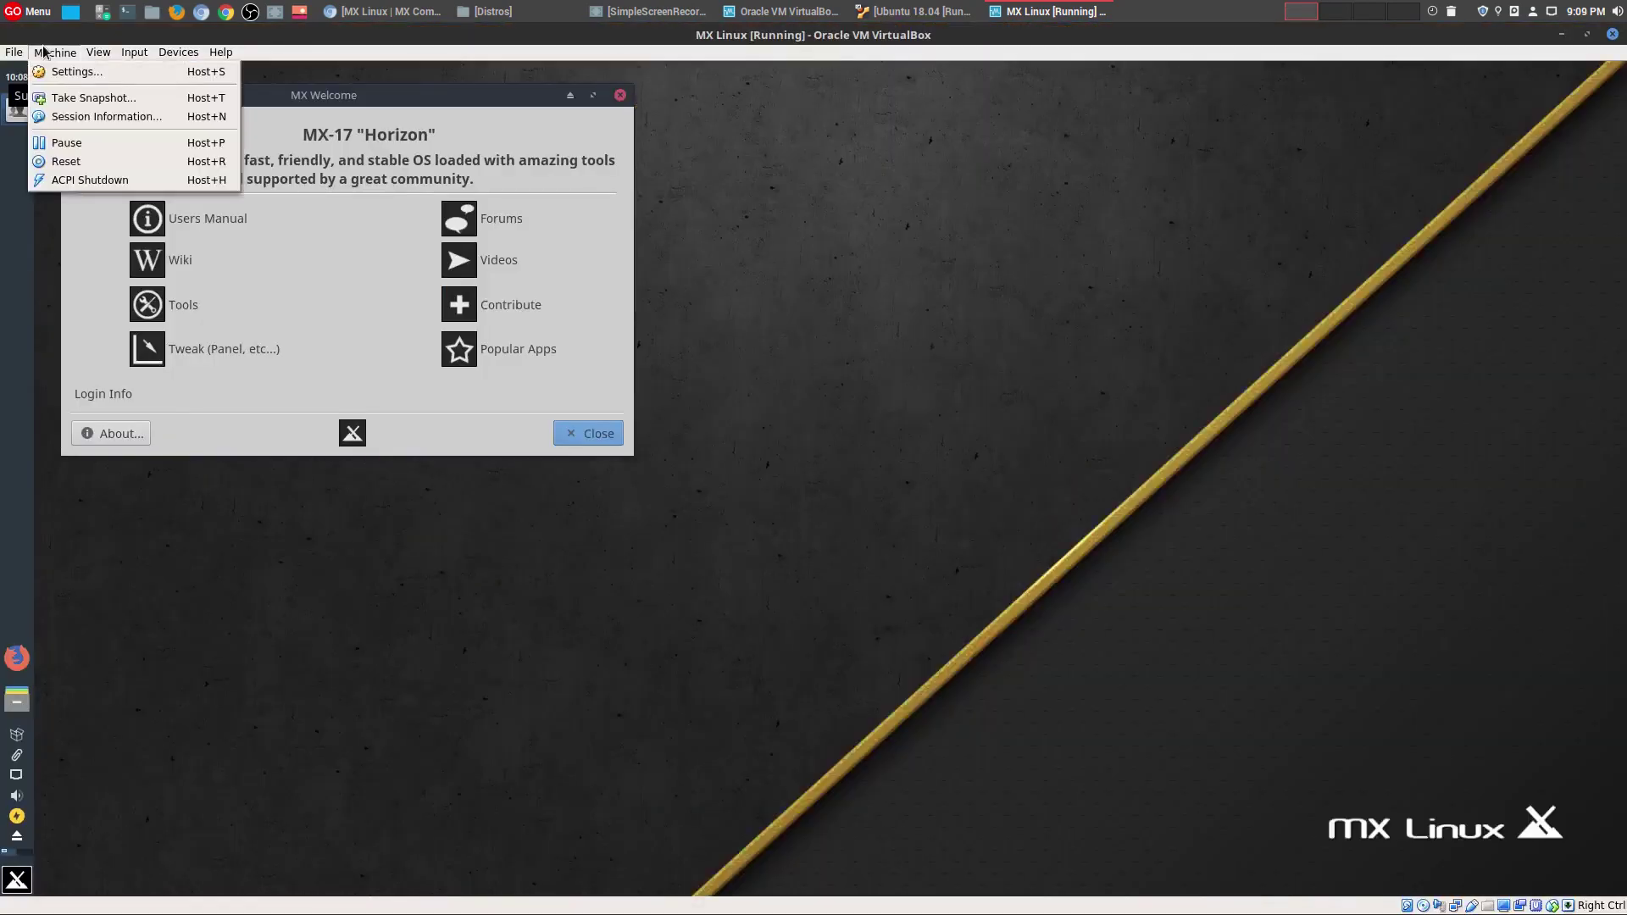
click(958, 368)
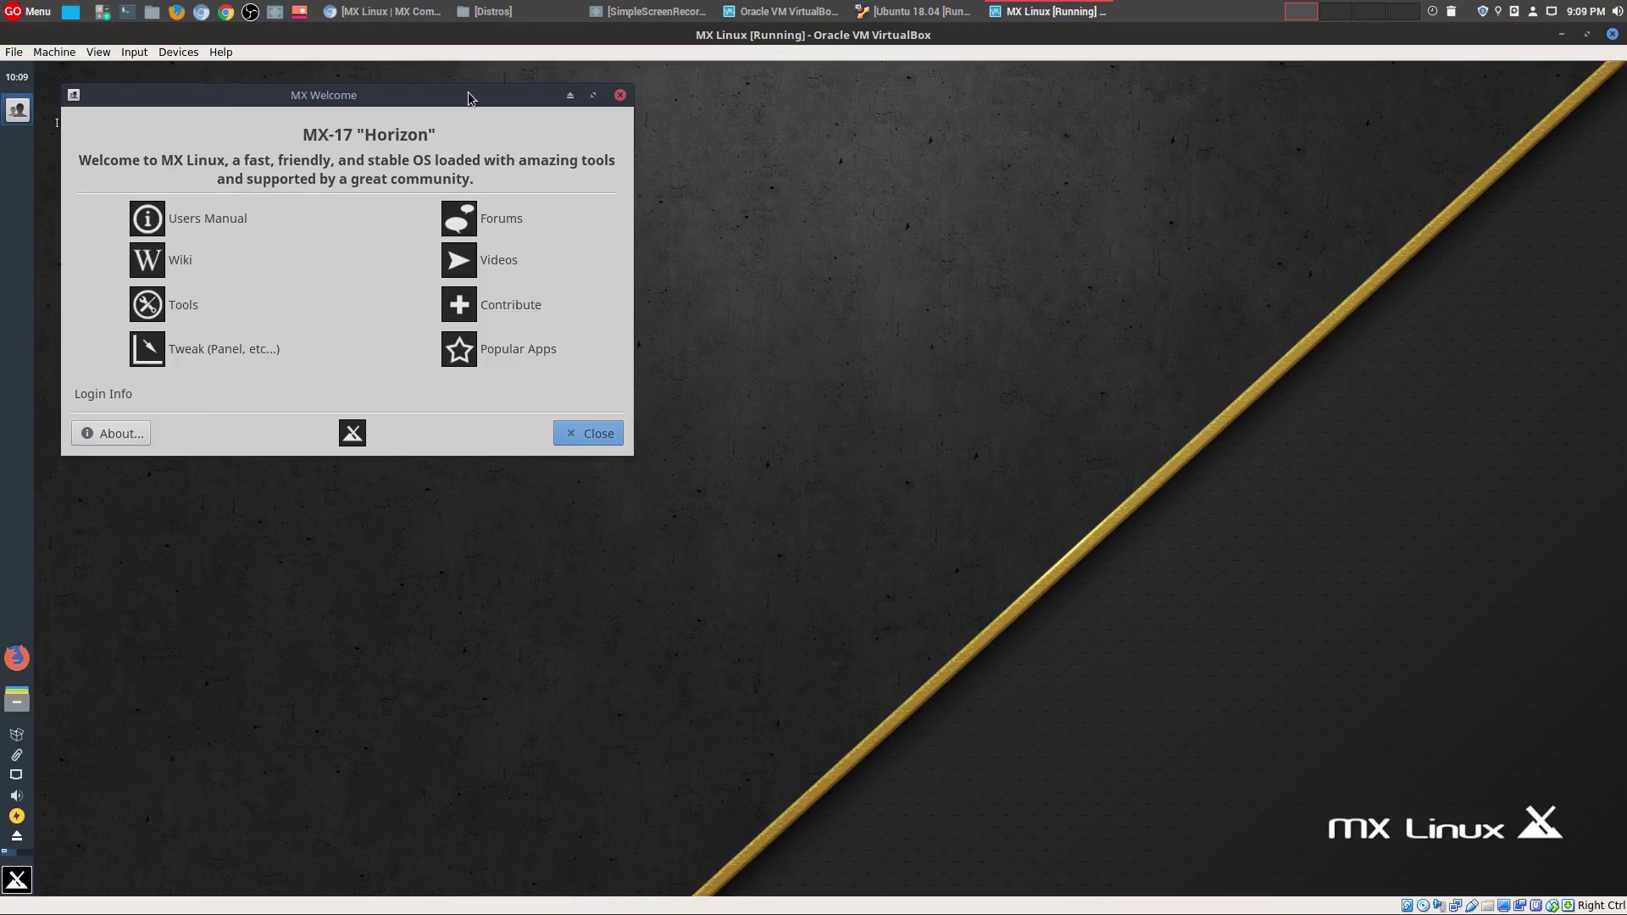
drag(462, 95, 597, 170)
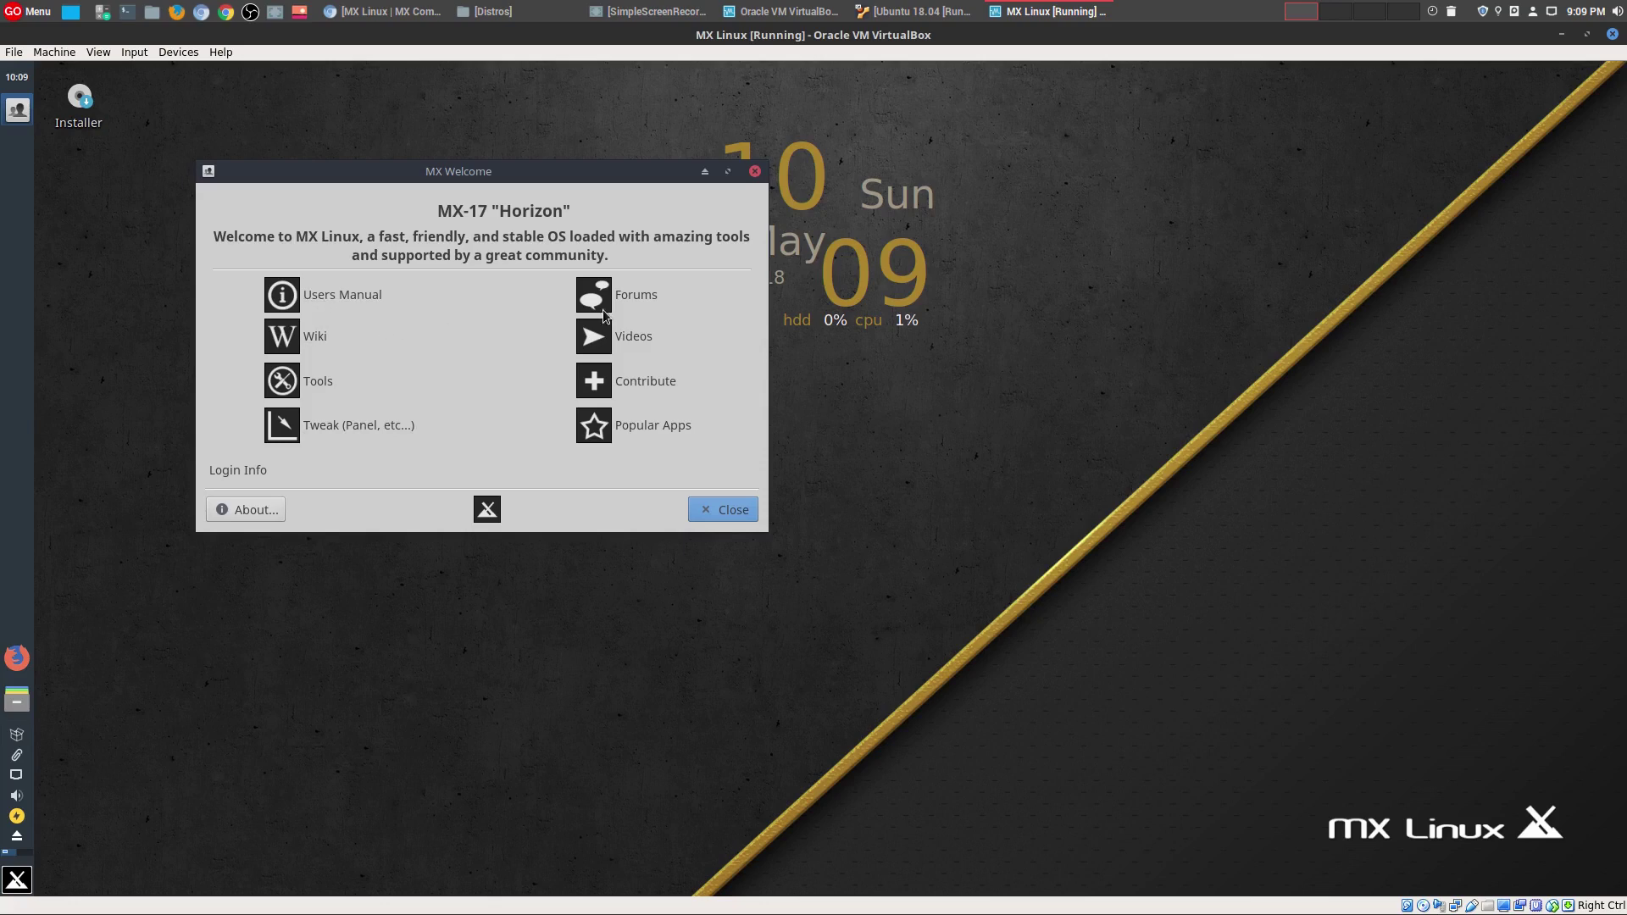
click(724, 511)
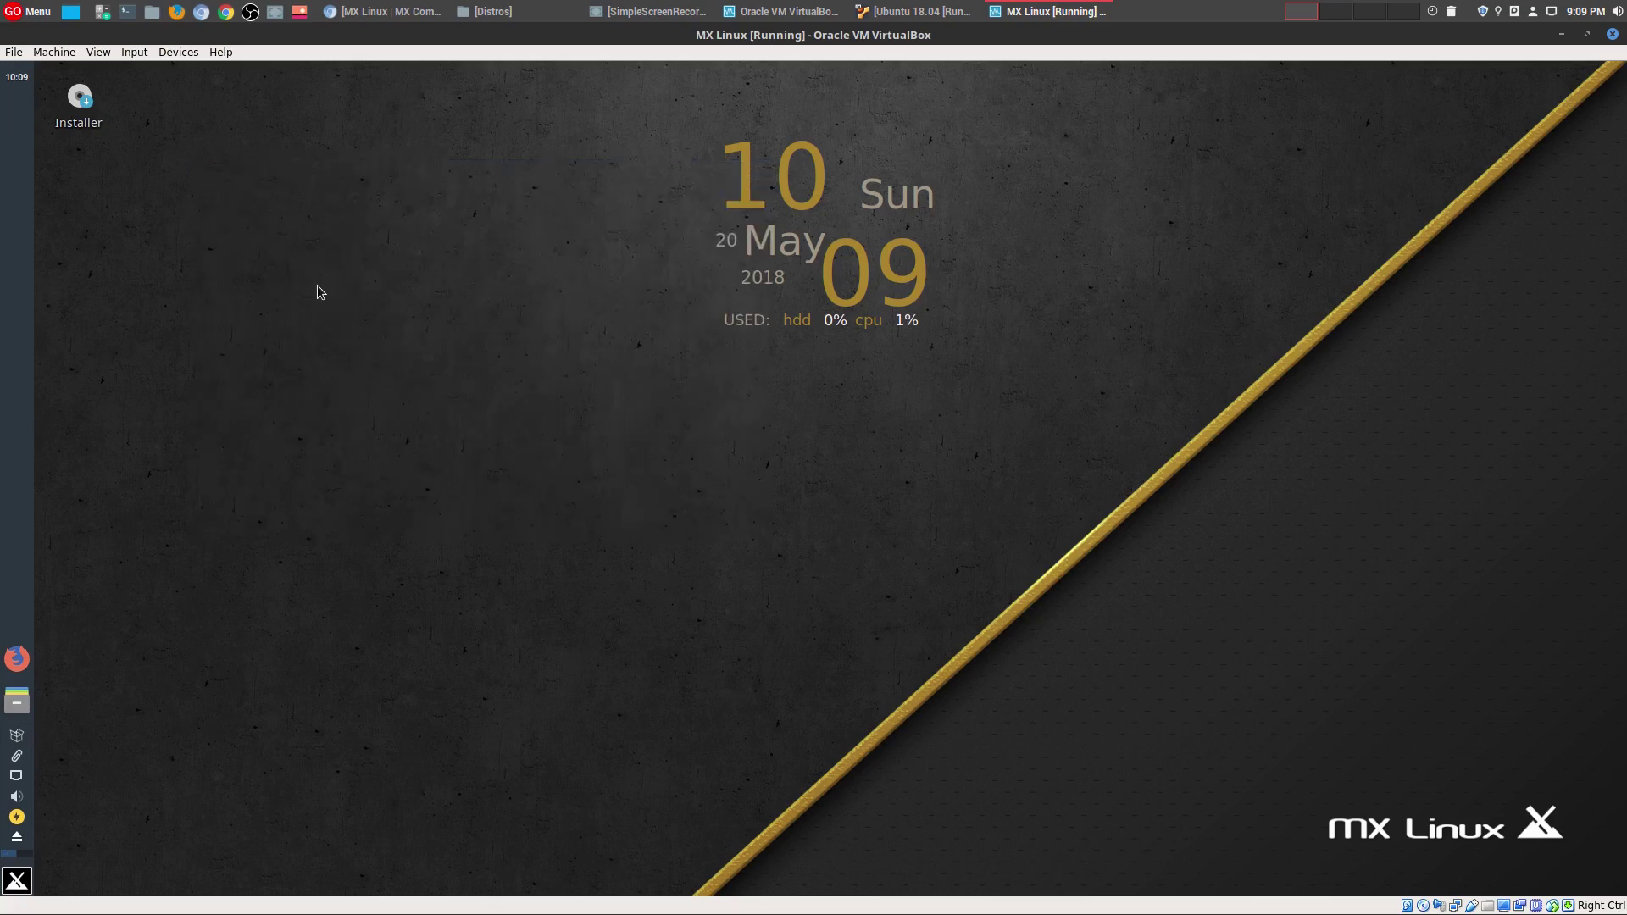
Run the MX Linux installer, auto-installing on the entire sda disk and putting the GRUB bootloader in its MBR.
double_click(84, 116)
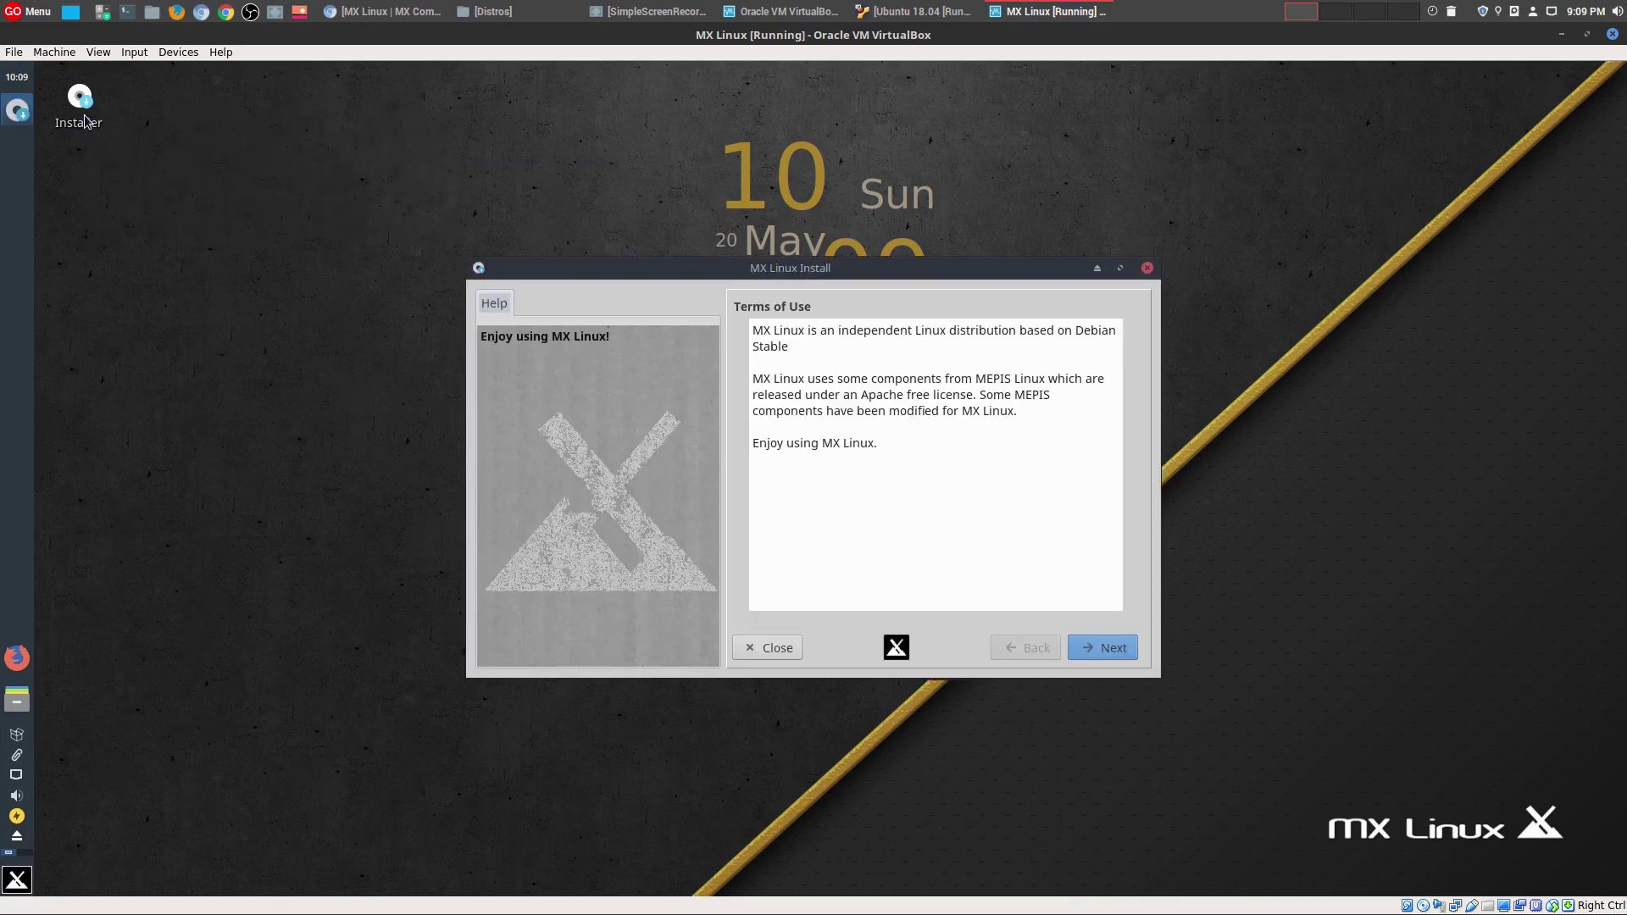
click(1113, 650)
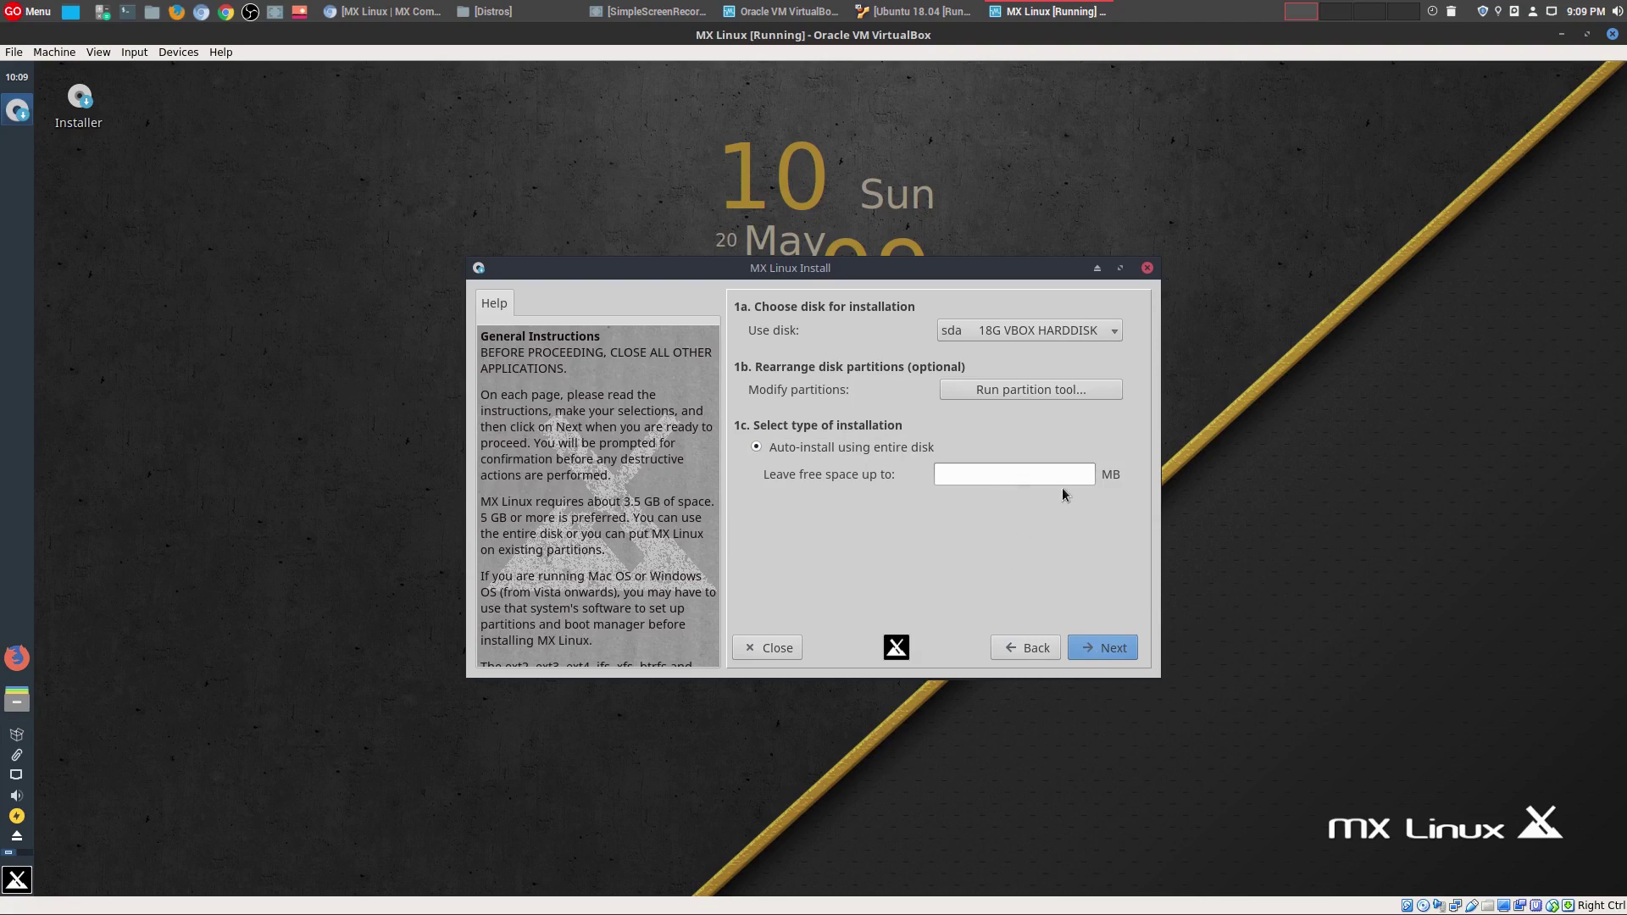
click(1104, 653)
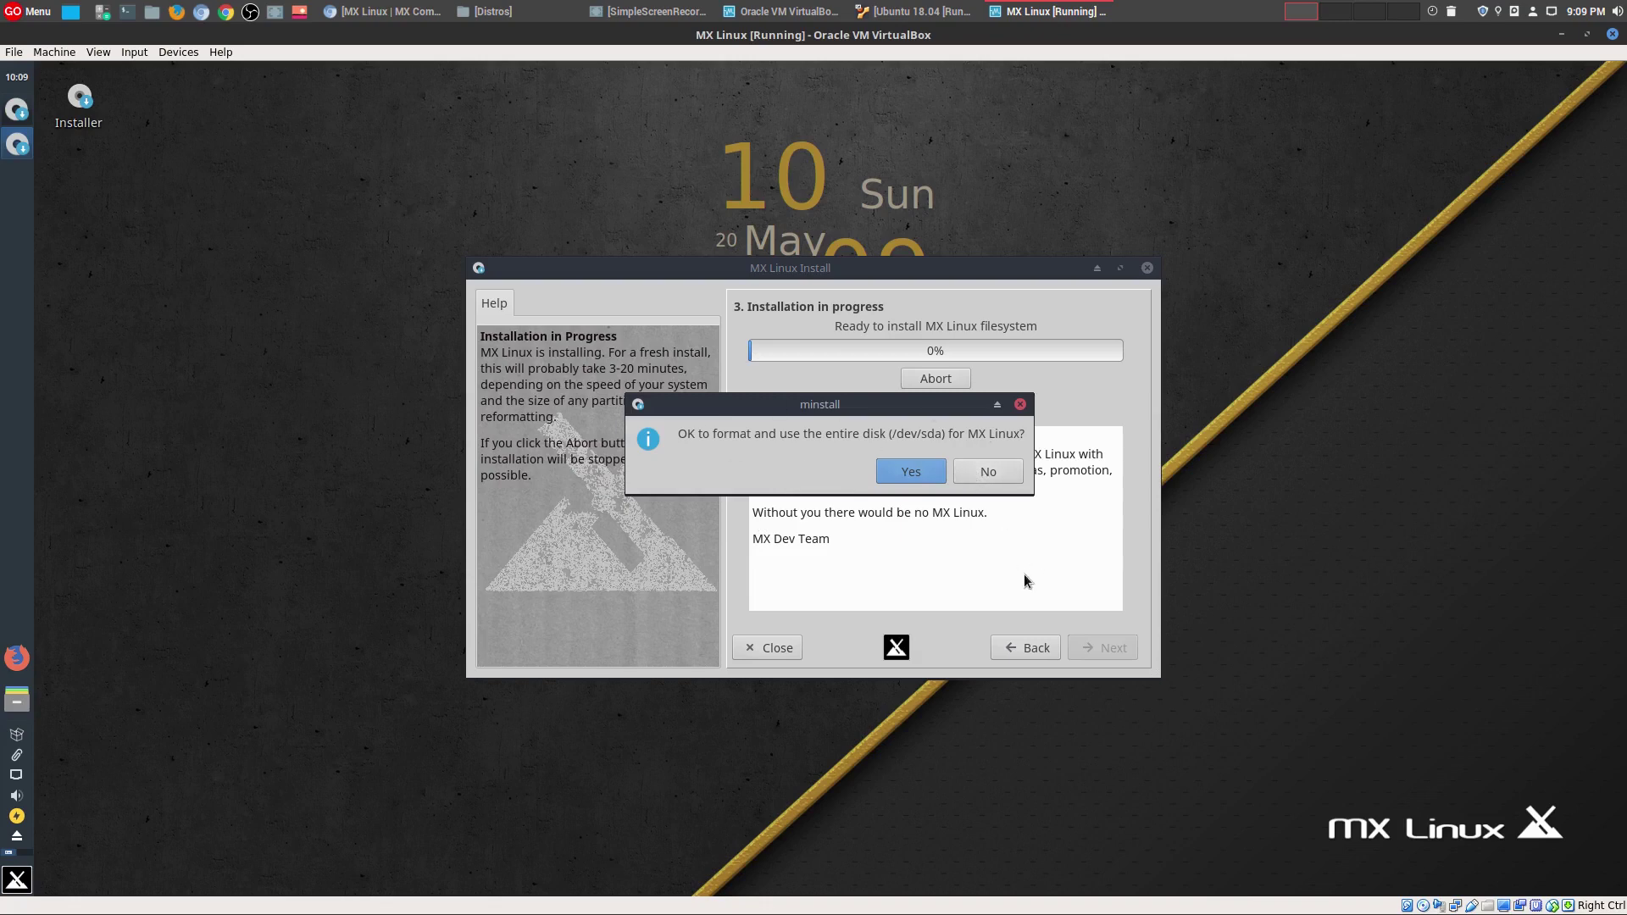
click(913, 473)
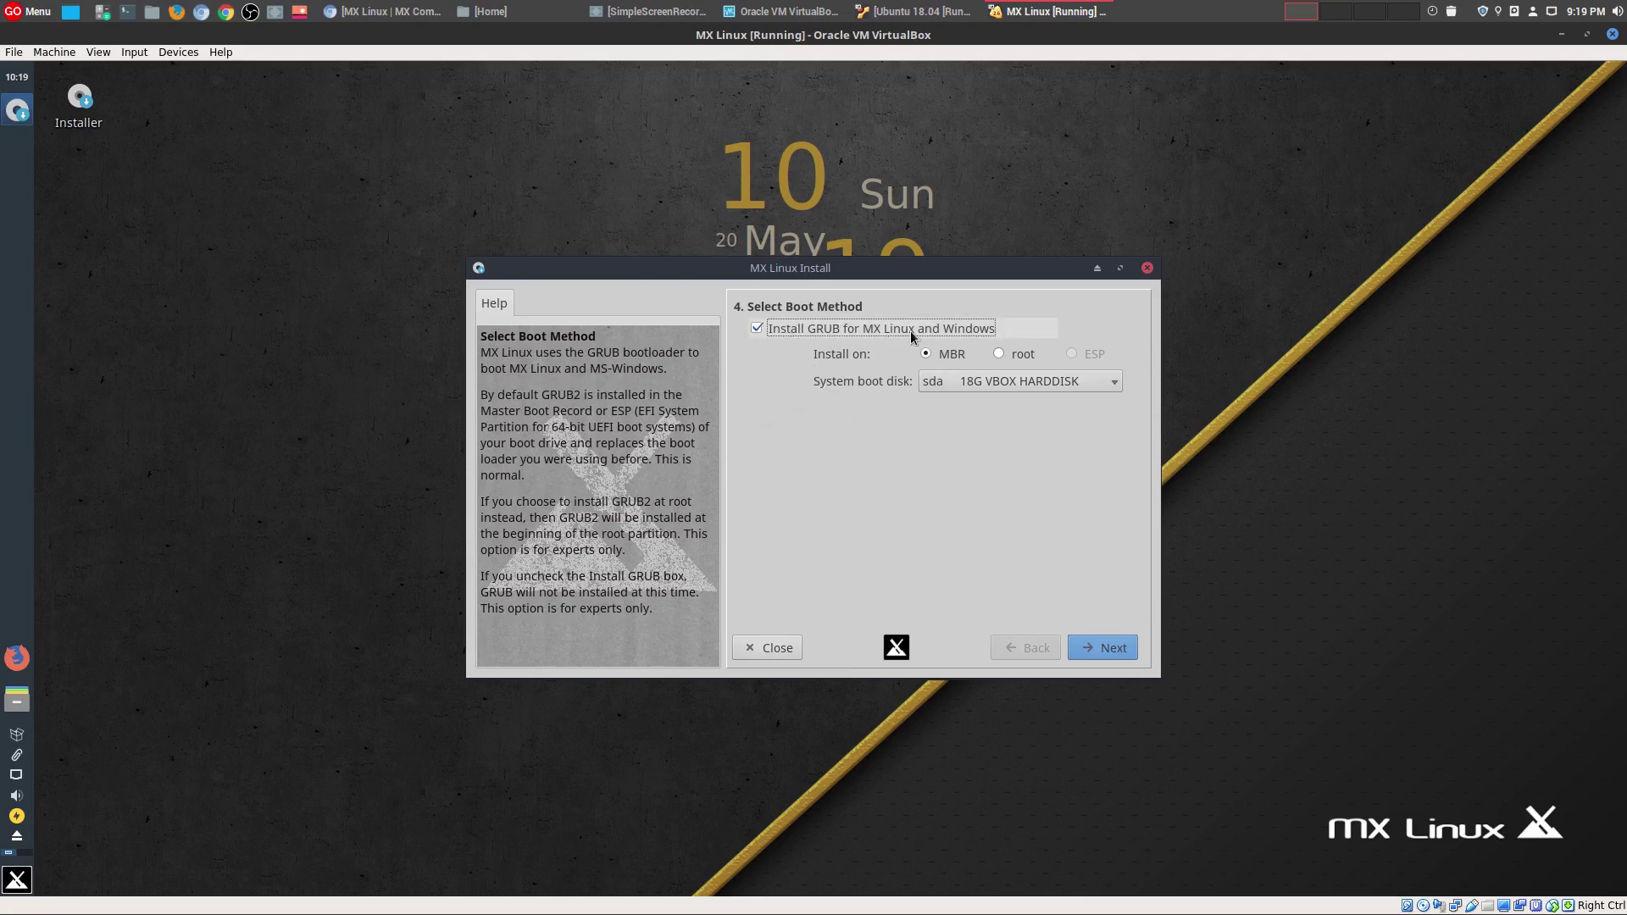
click(1110, 650)
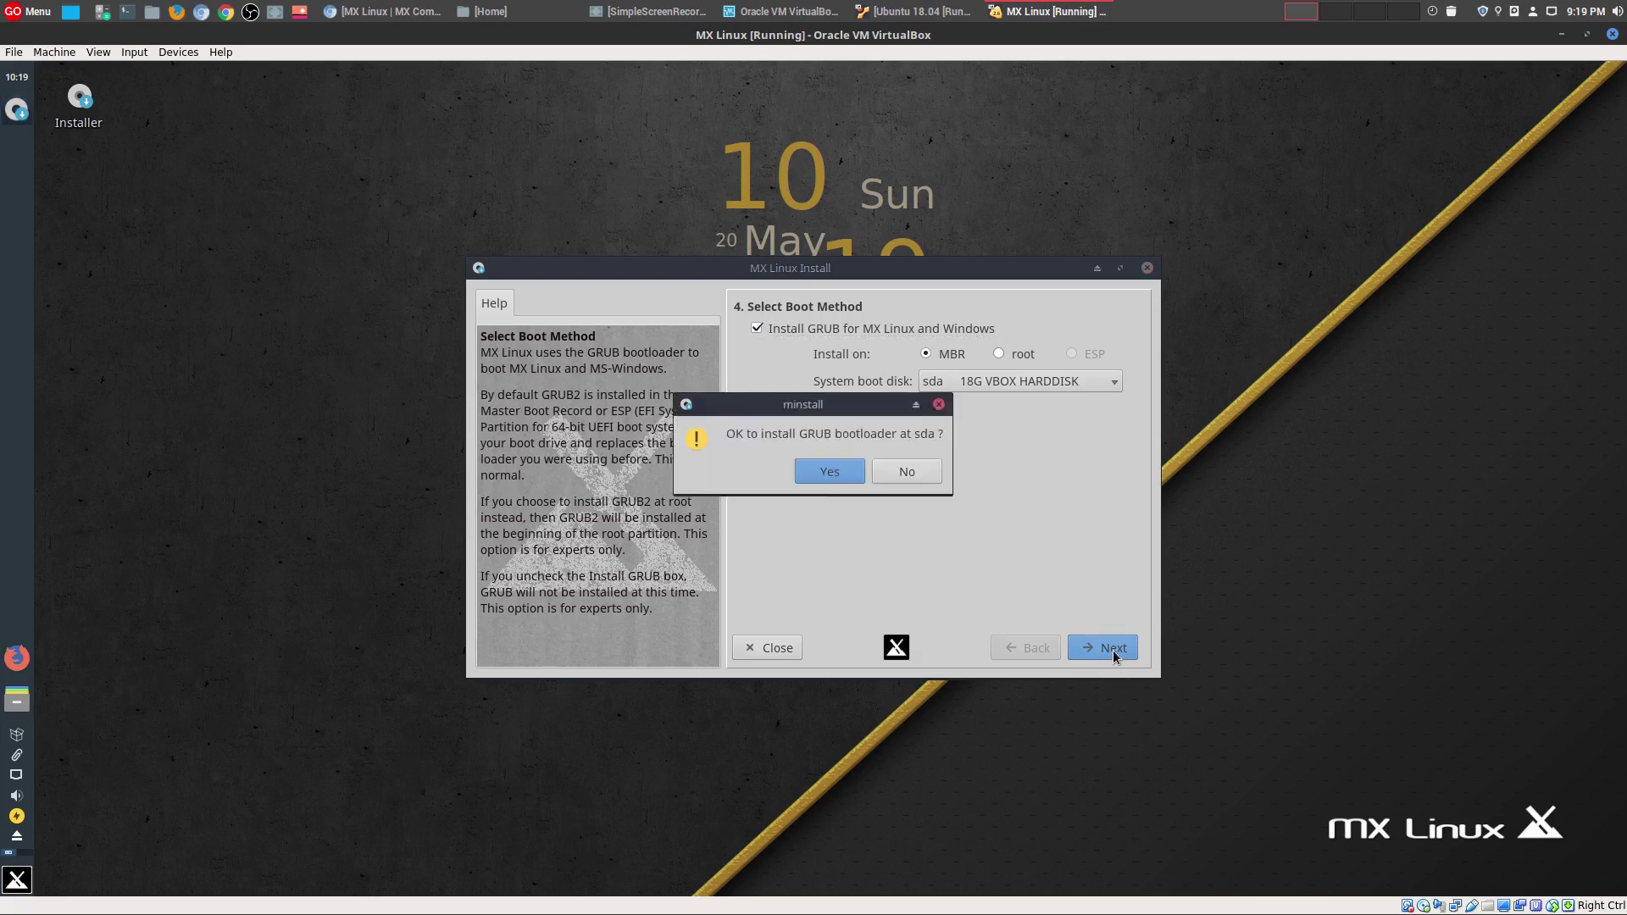
click(926, 466)
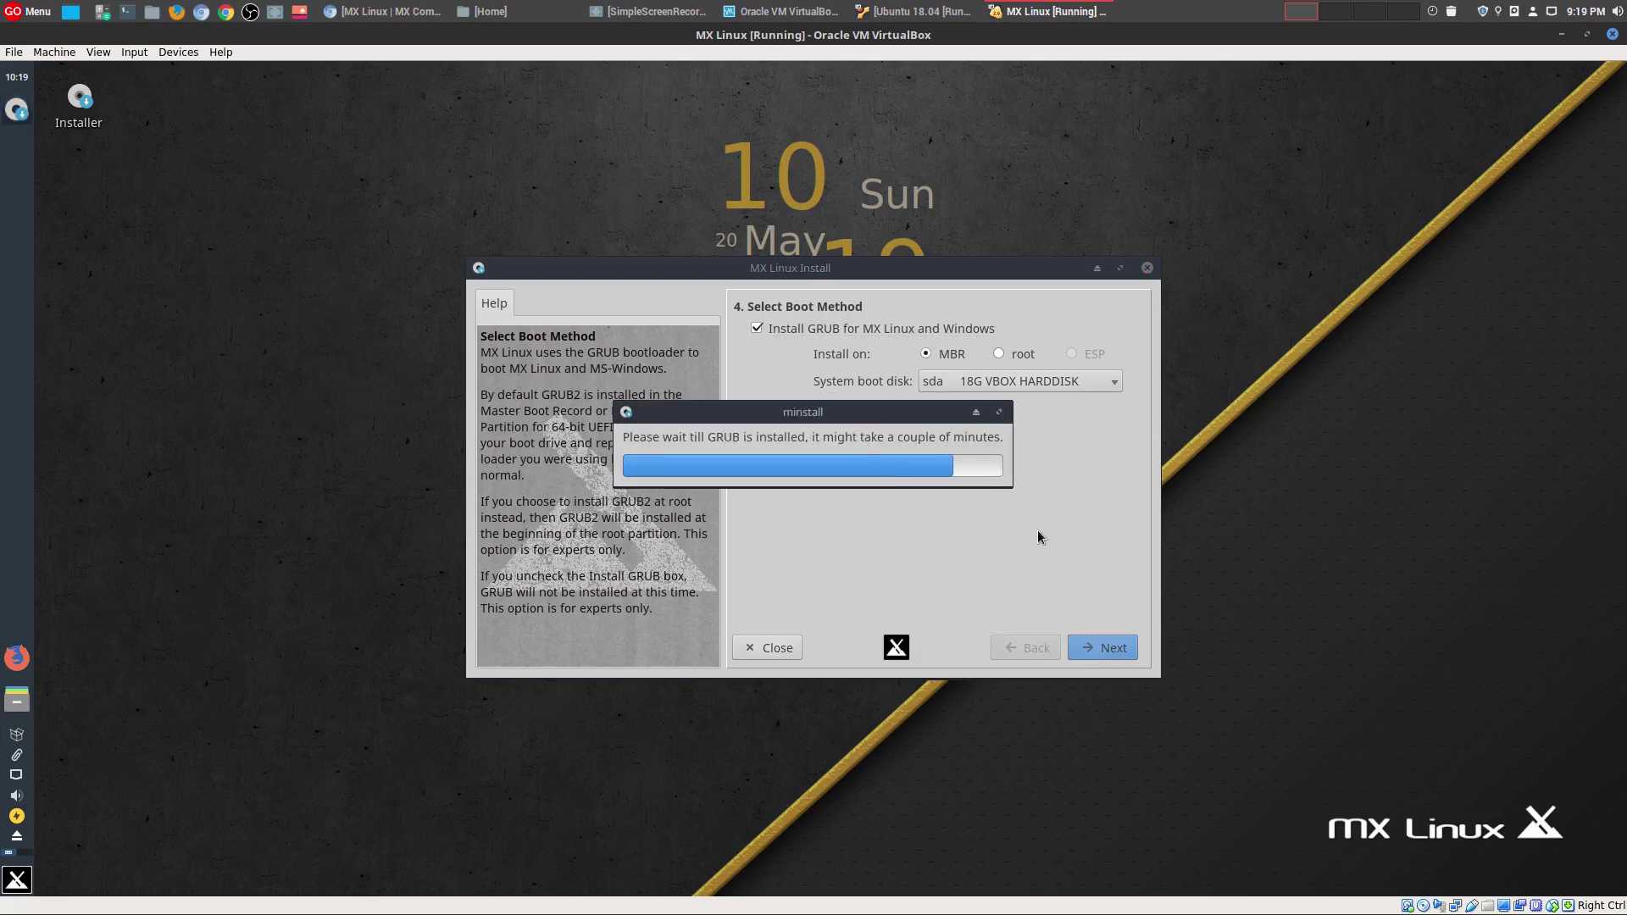
Enter linuxpro in the computer name and accept the default localization, clock and timezone settings.
click(986, 328)
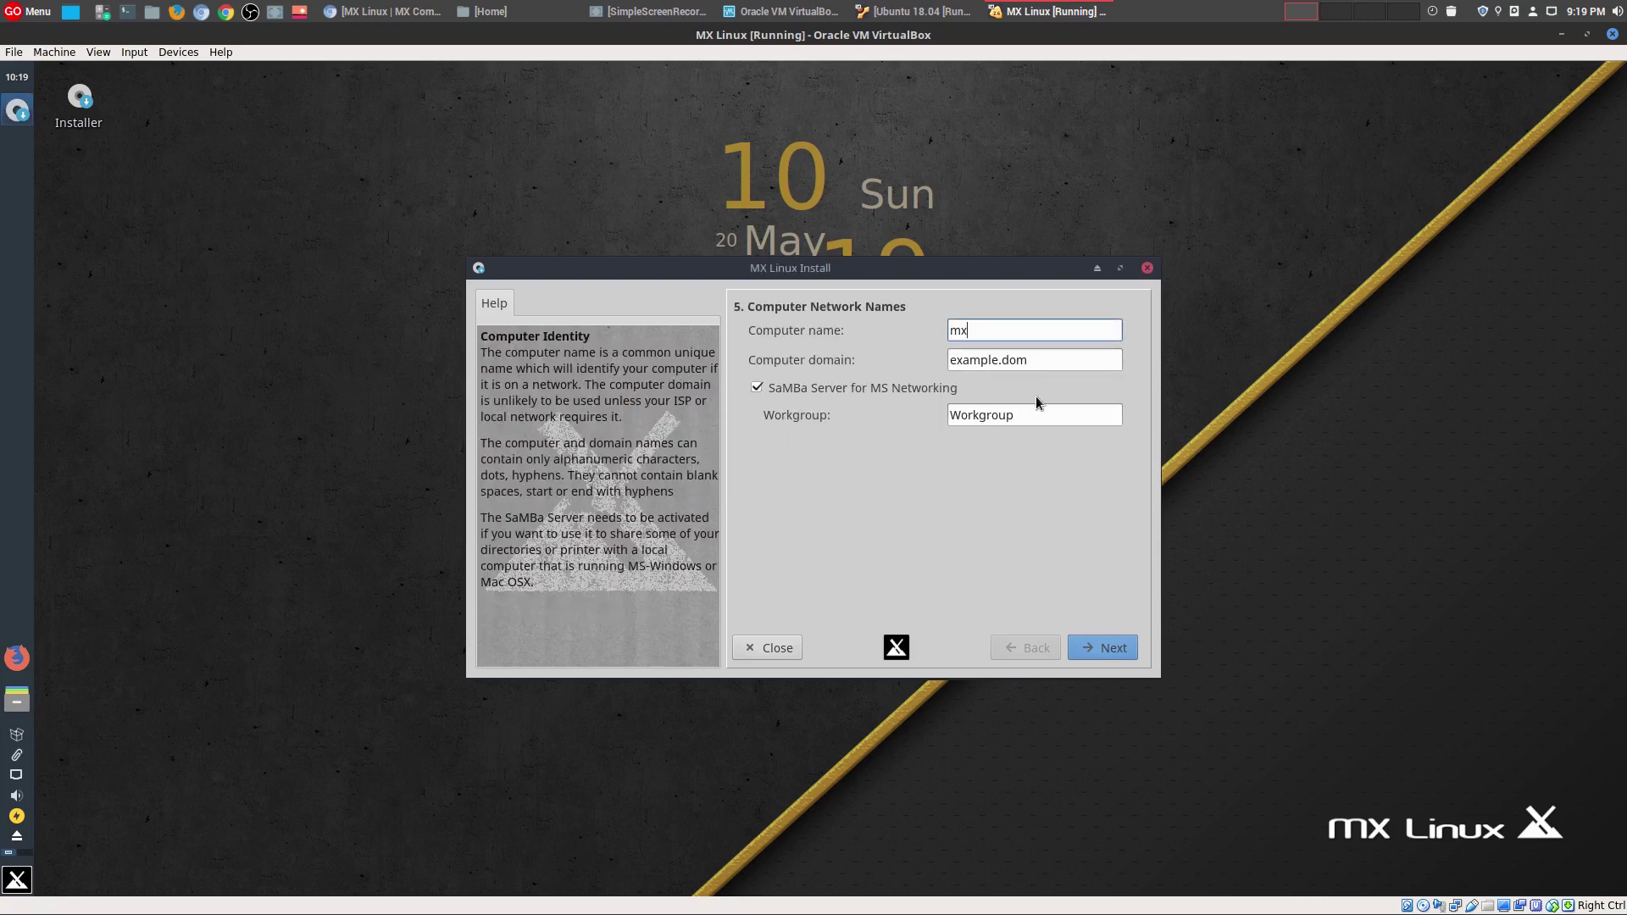
text(linuxpro)
click(1095, 647)
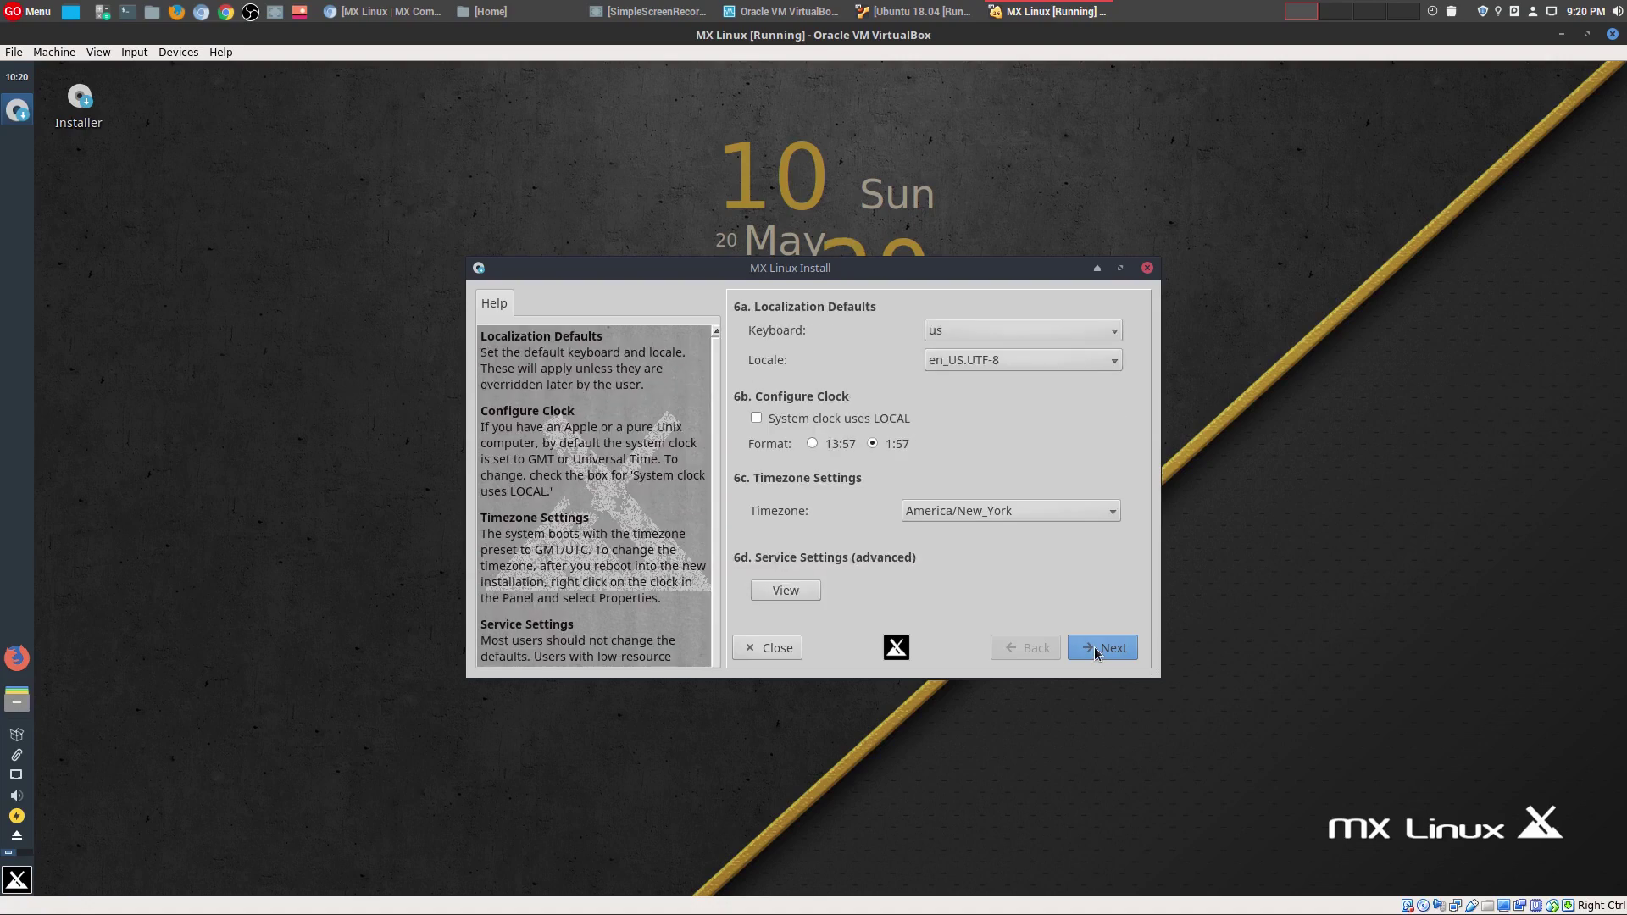
click(1095, 647)
Create the default user mxlinux, enter and confirm the user and root passwords, and enable Autologin.
click(1003, 337)
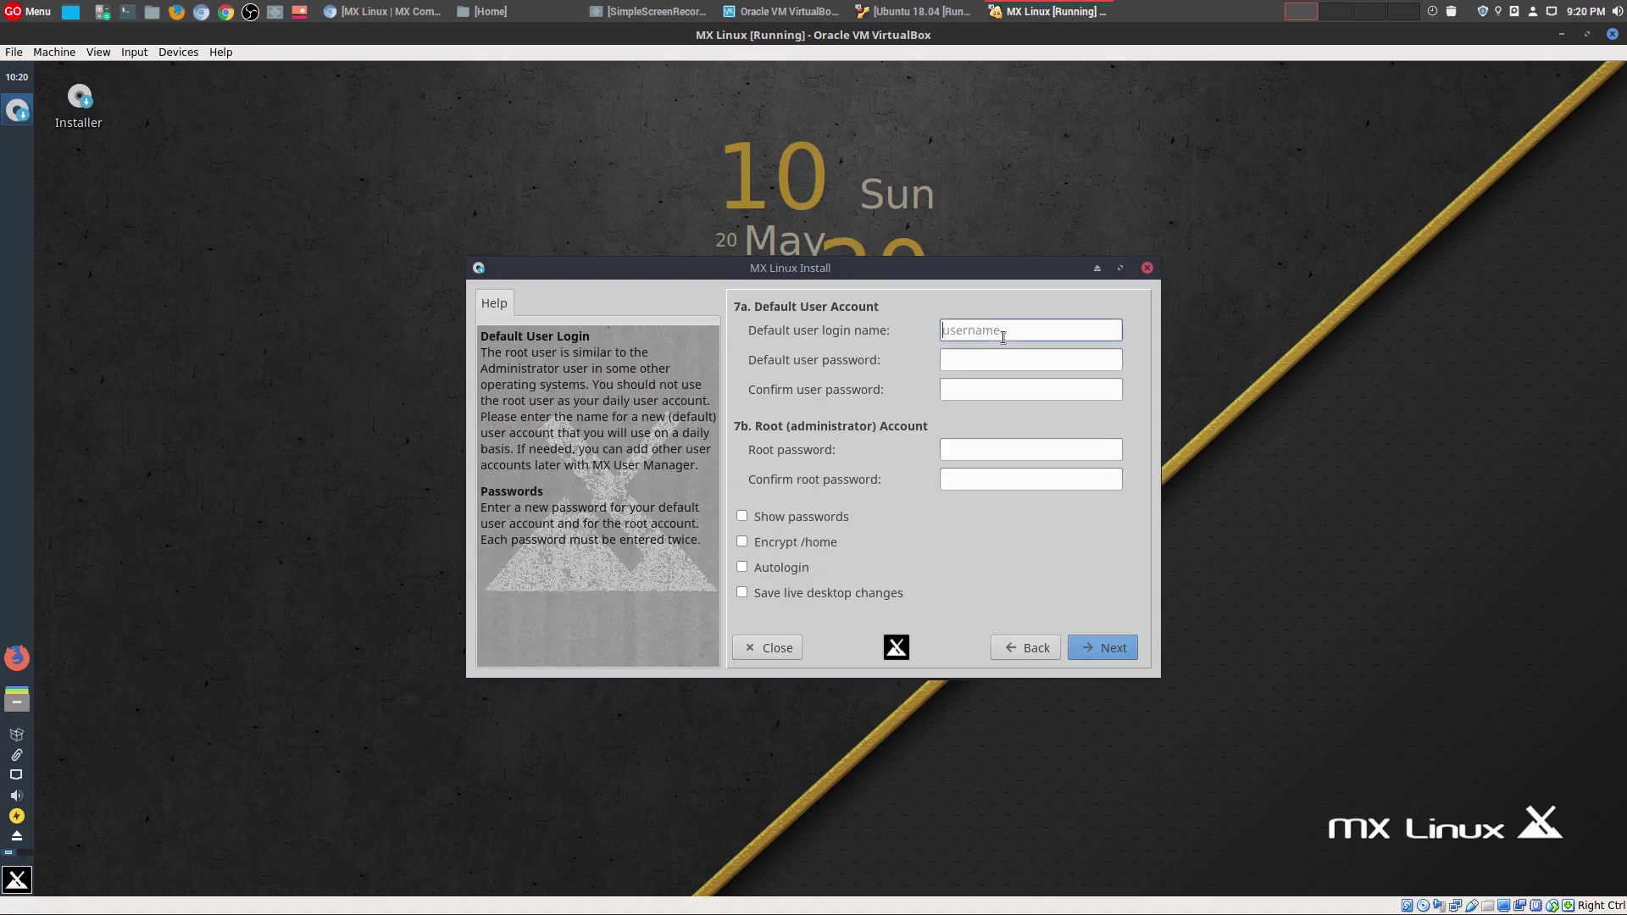
text(mxlinux)
click(999, 361)
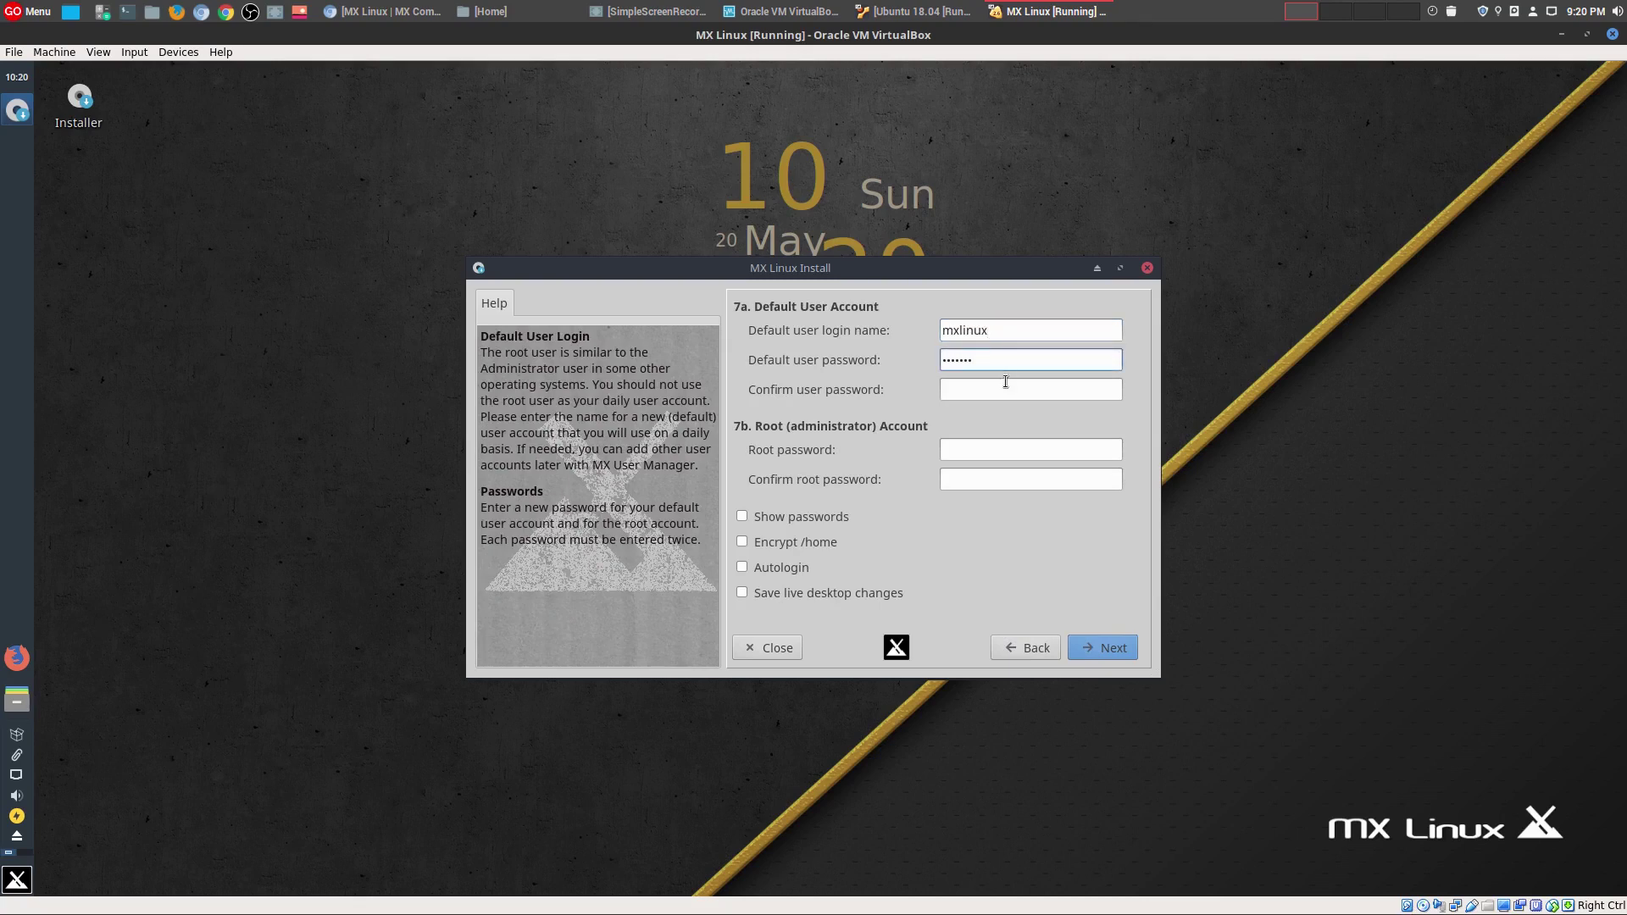
click(1005, 382)
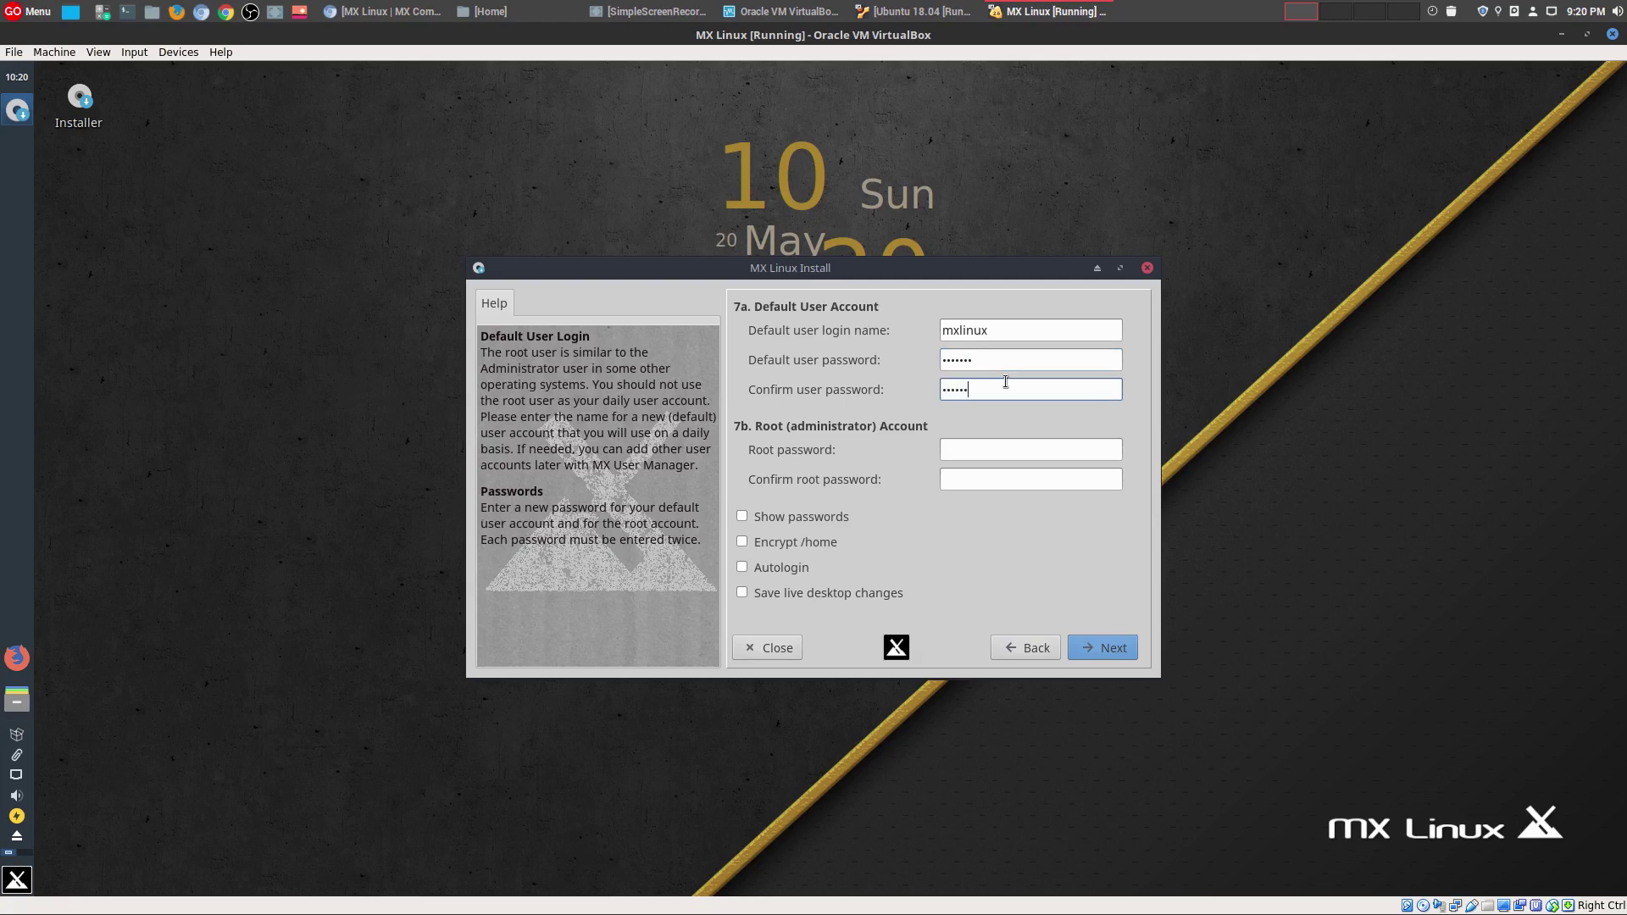
click(958, 448)
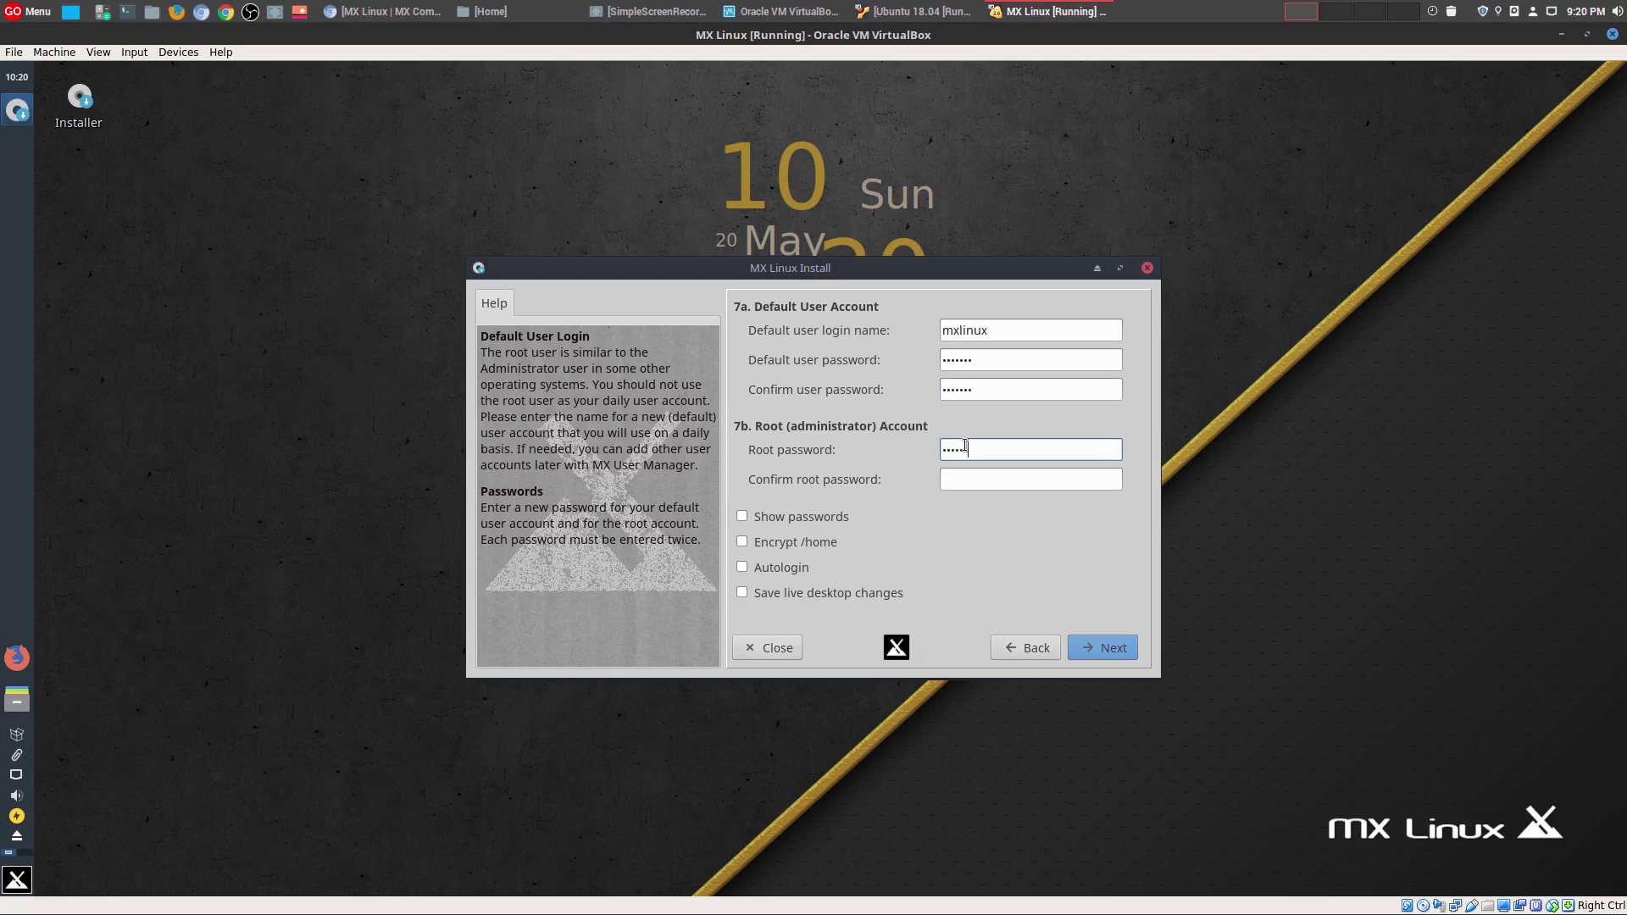
click(976, 485)
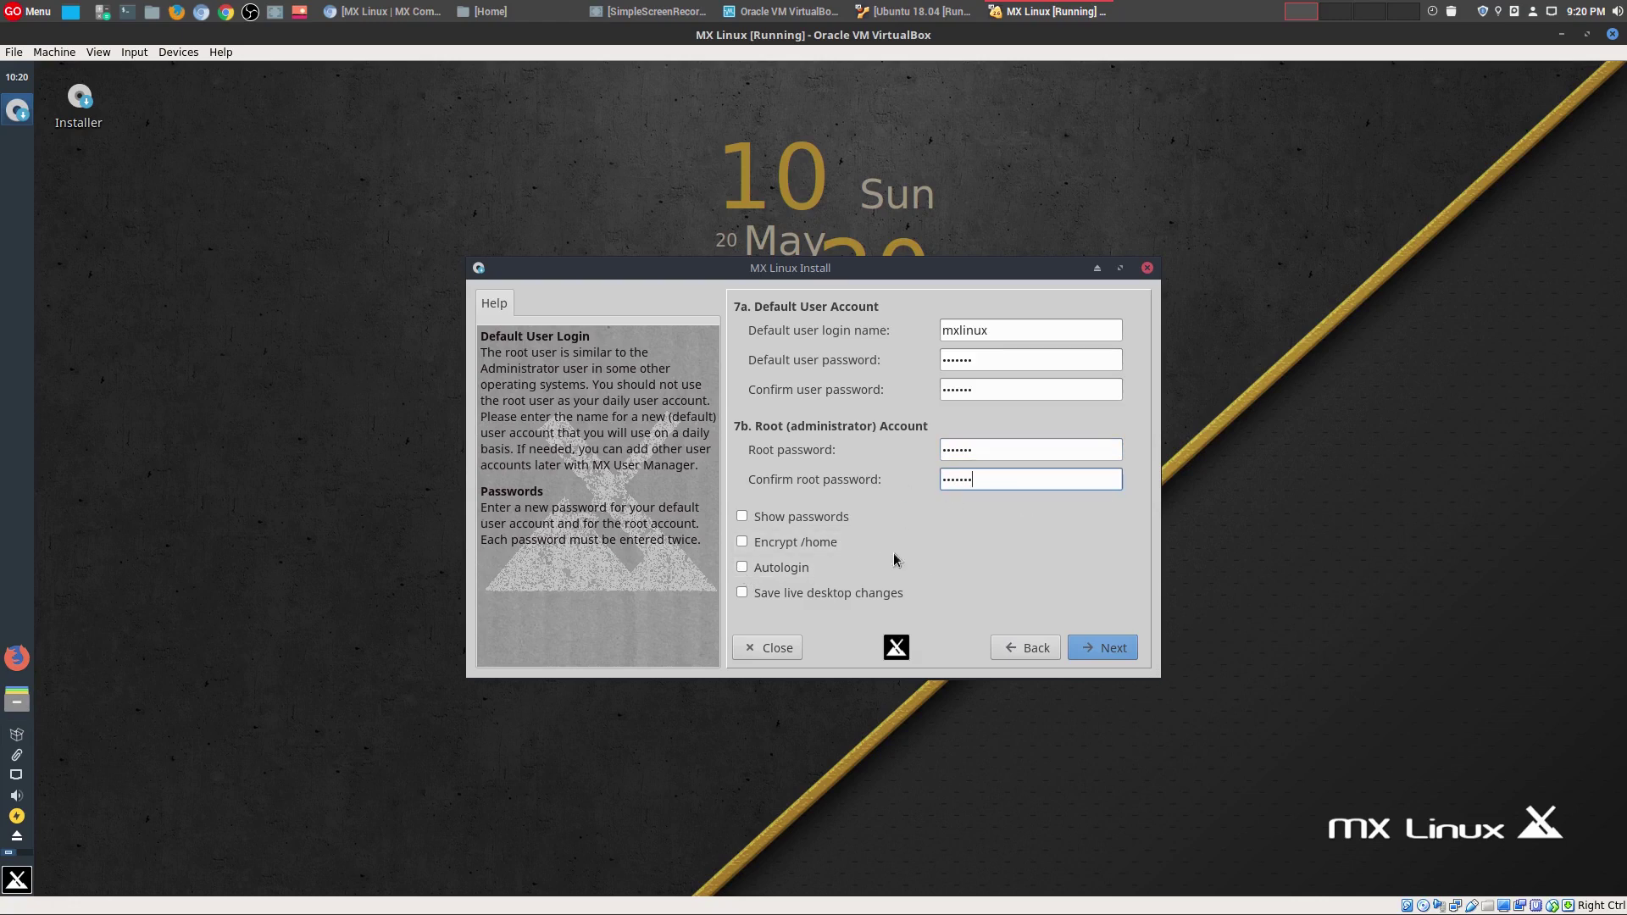
click(743, 568)
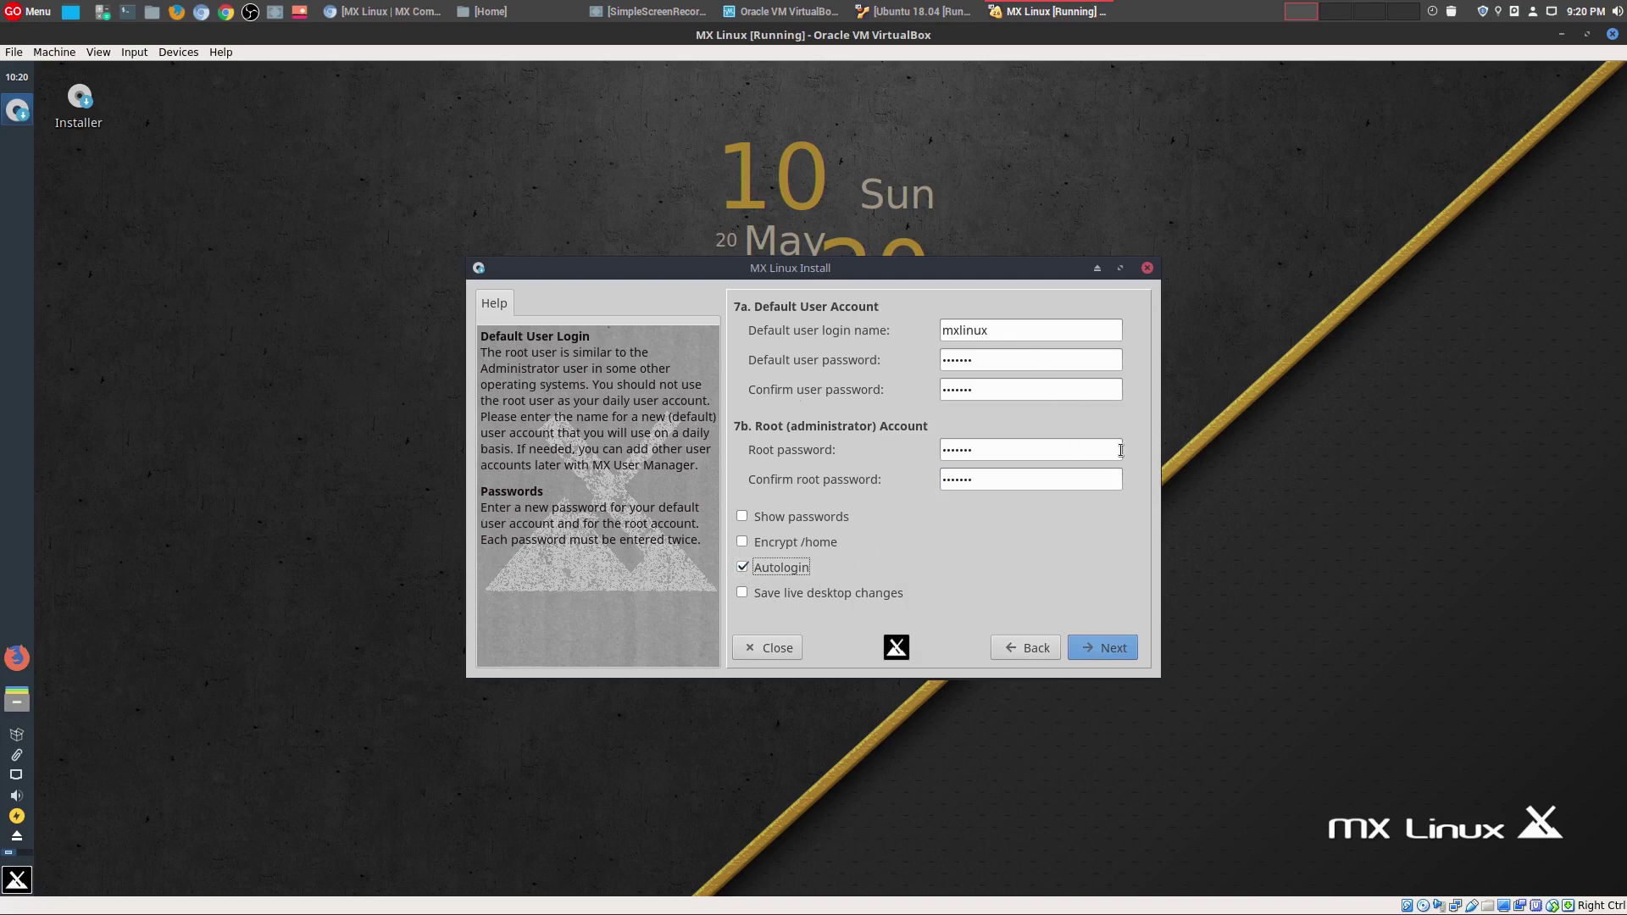
click(1104, 649)
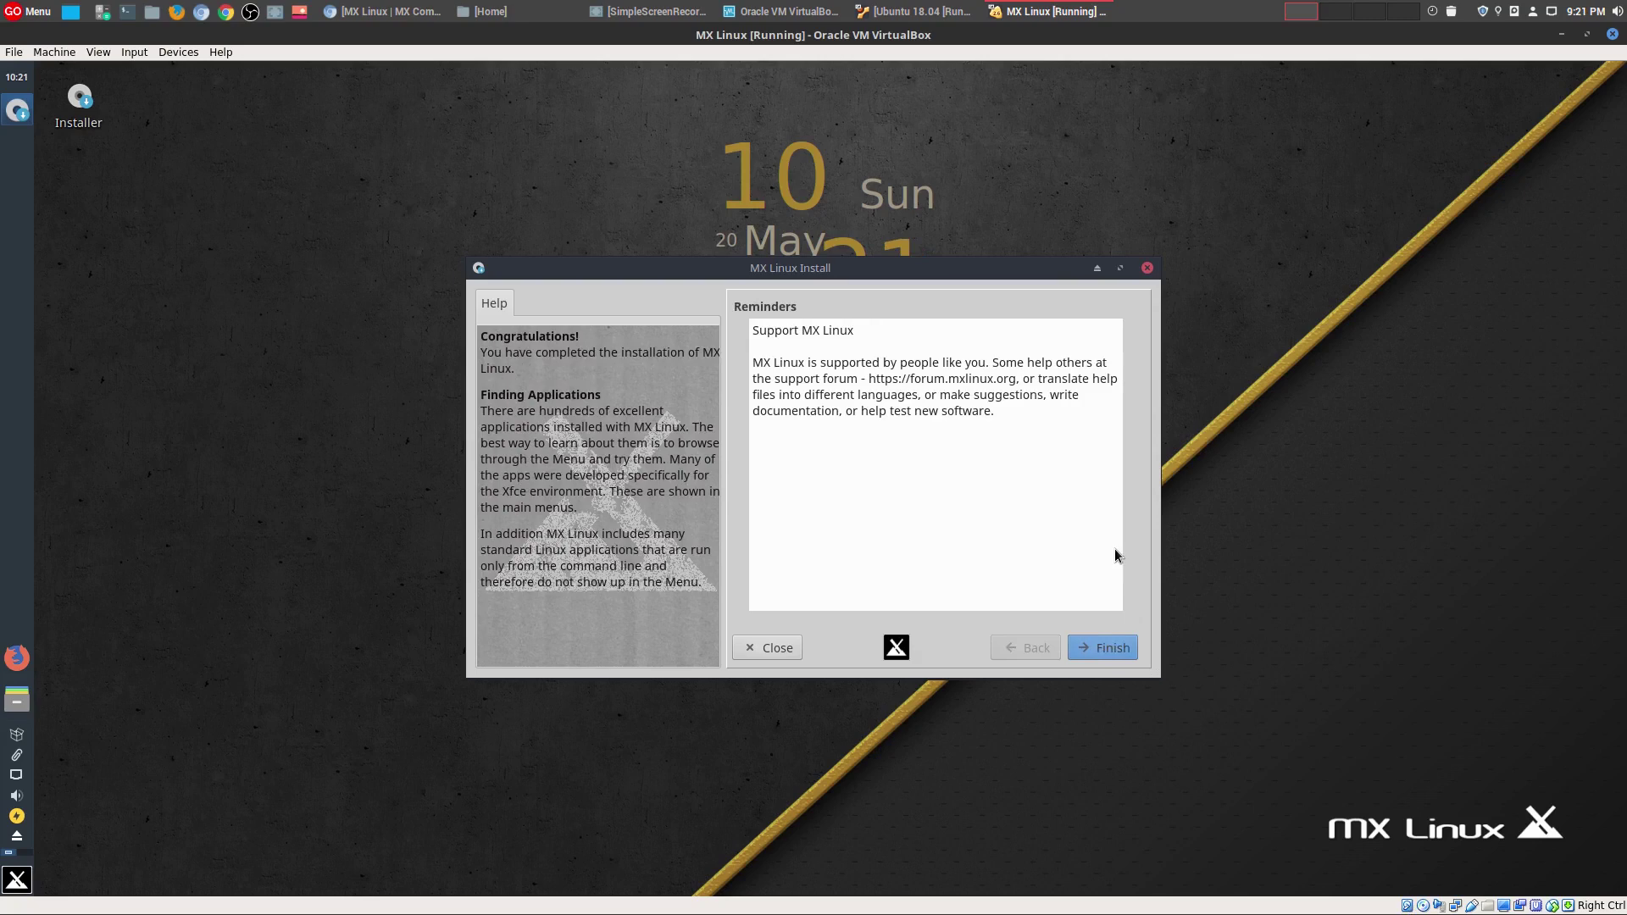
Finish the installer and reboot into the new MX Linux installation.
click(1110, 650)
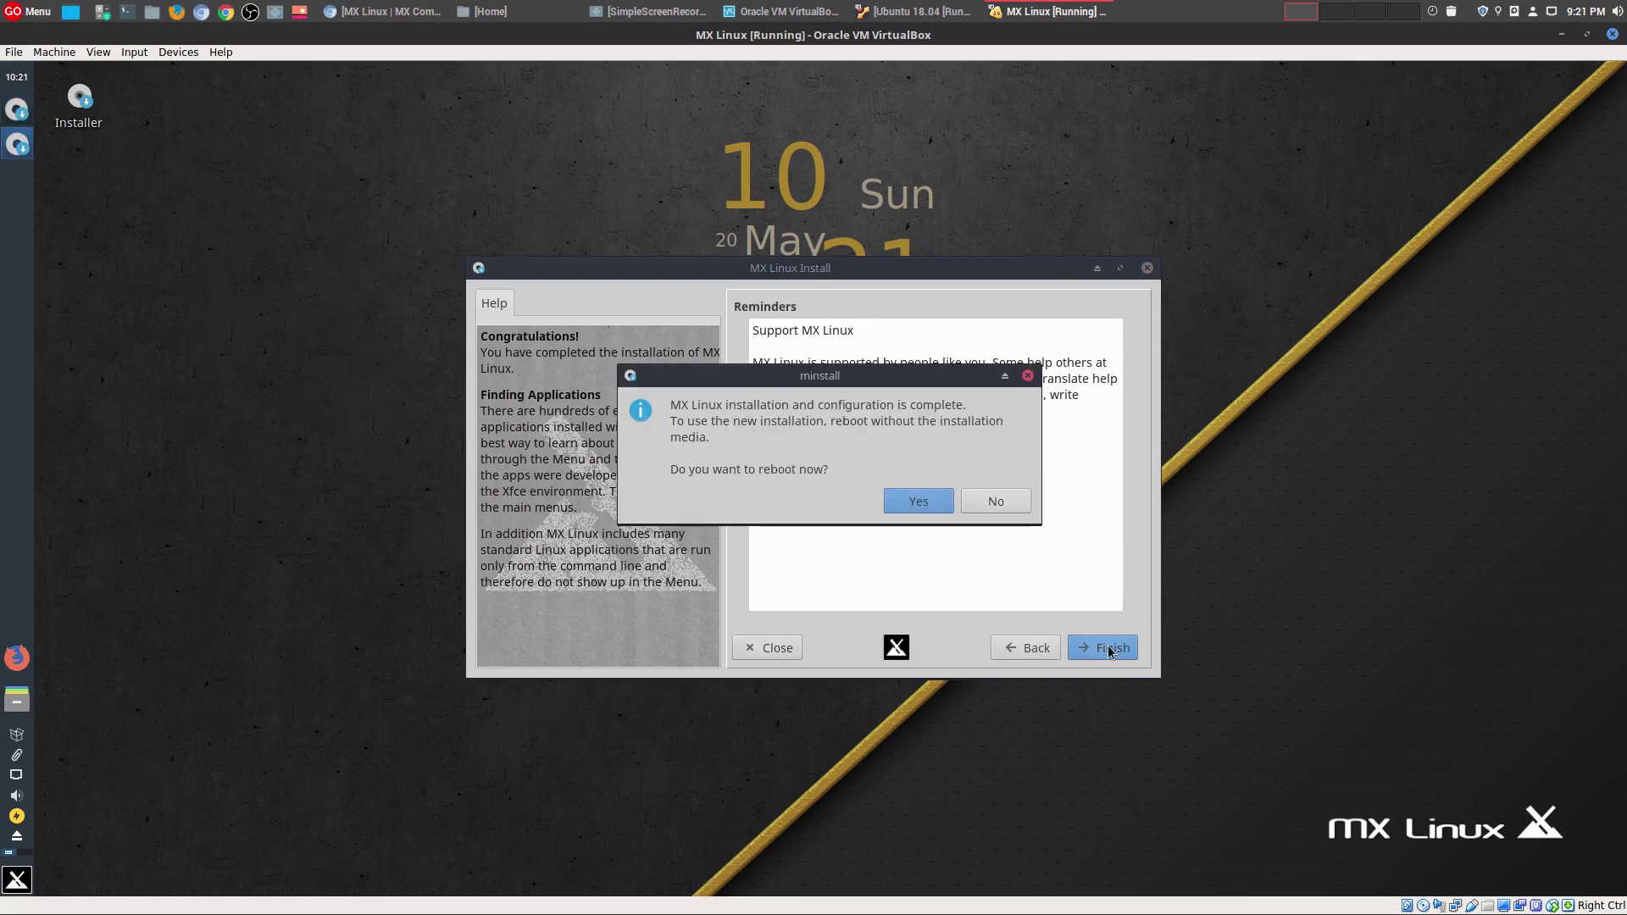
click(908, 501)
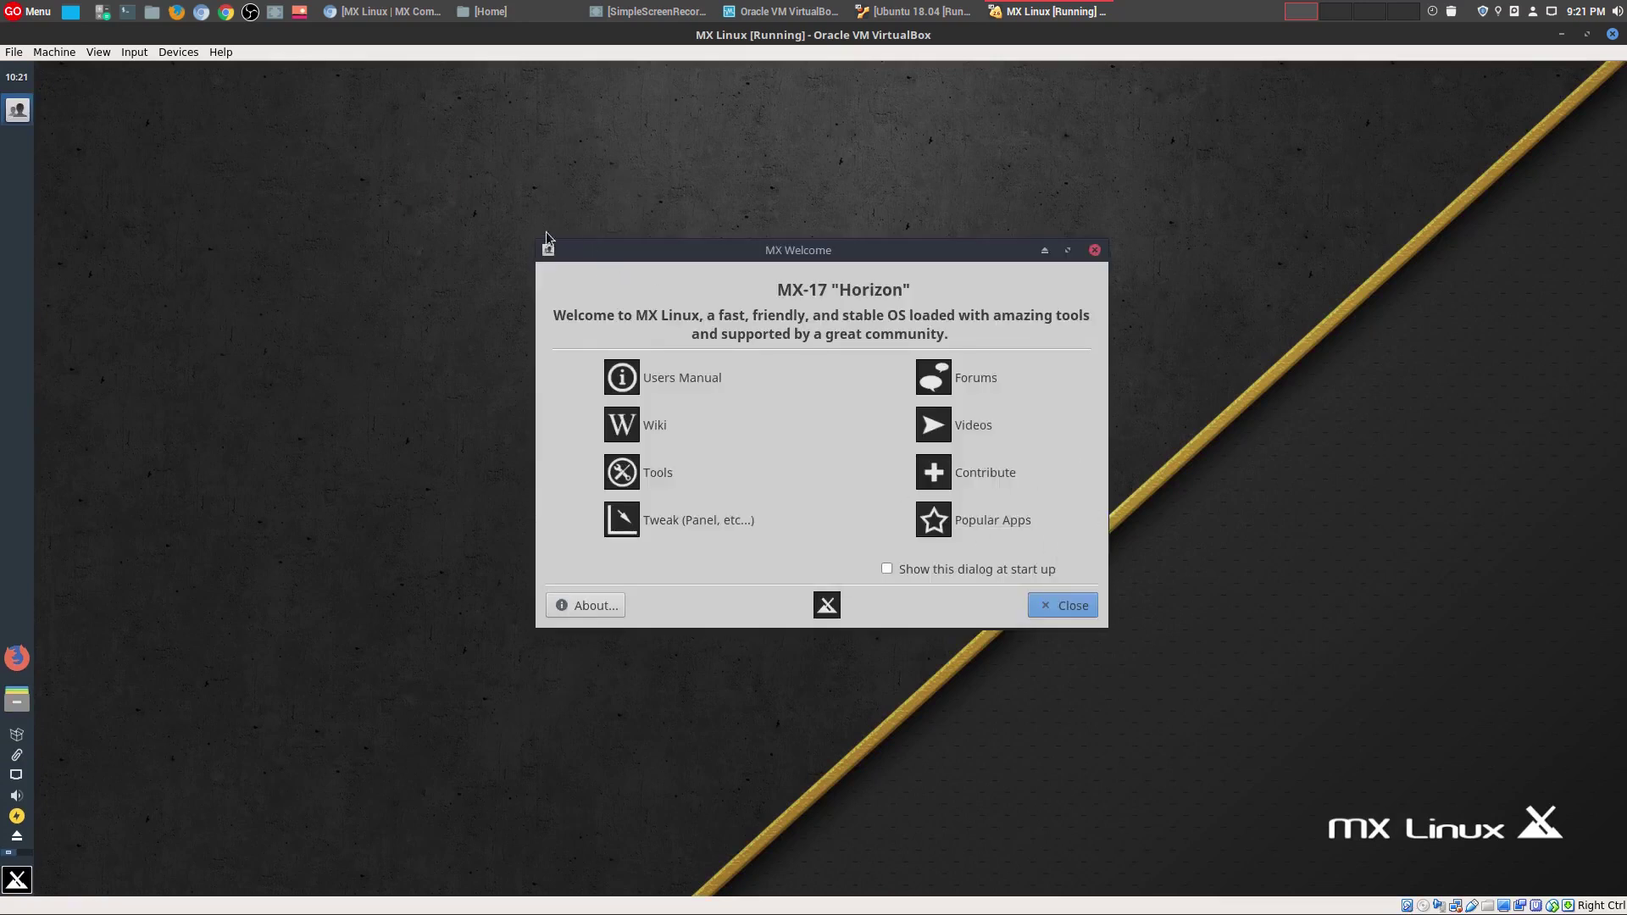
Switch the virtual machine to full-screen mode, and close MX Welcome with its display at start up enabled.
click(58, 54)
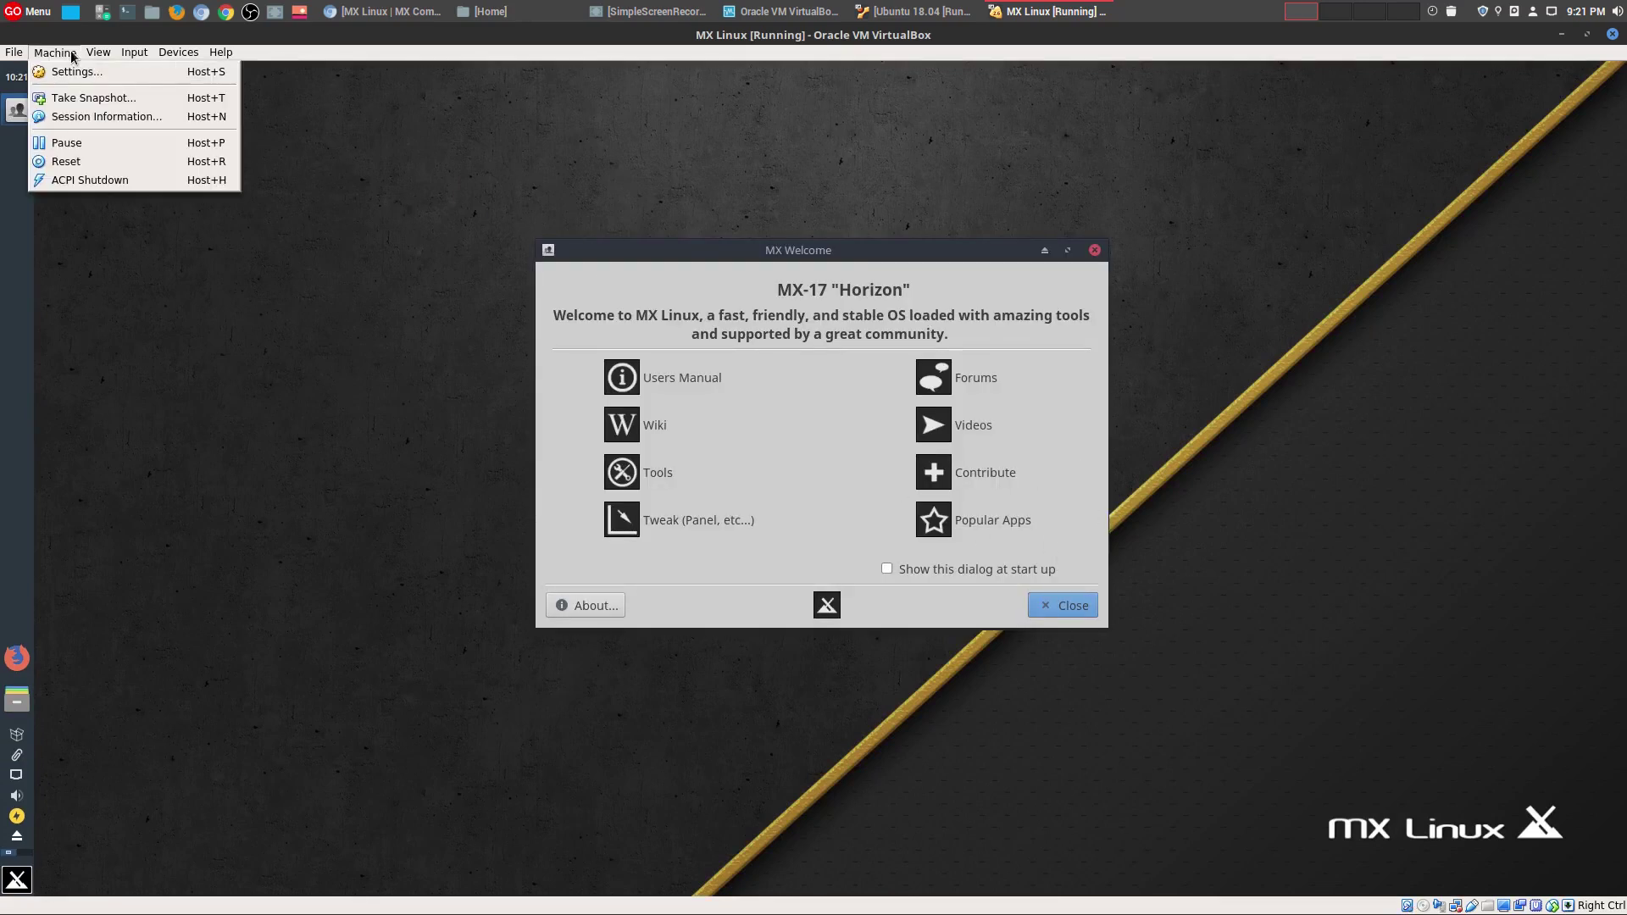
click(131, 73)
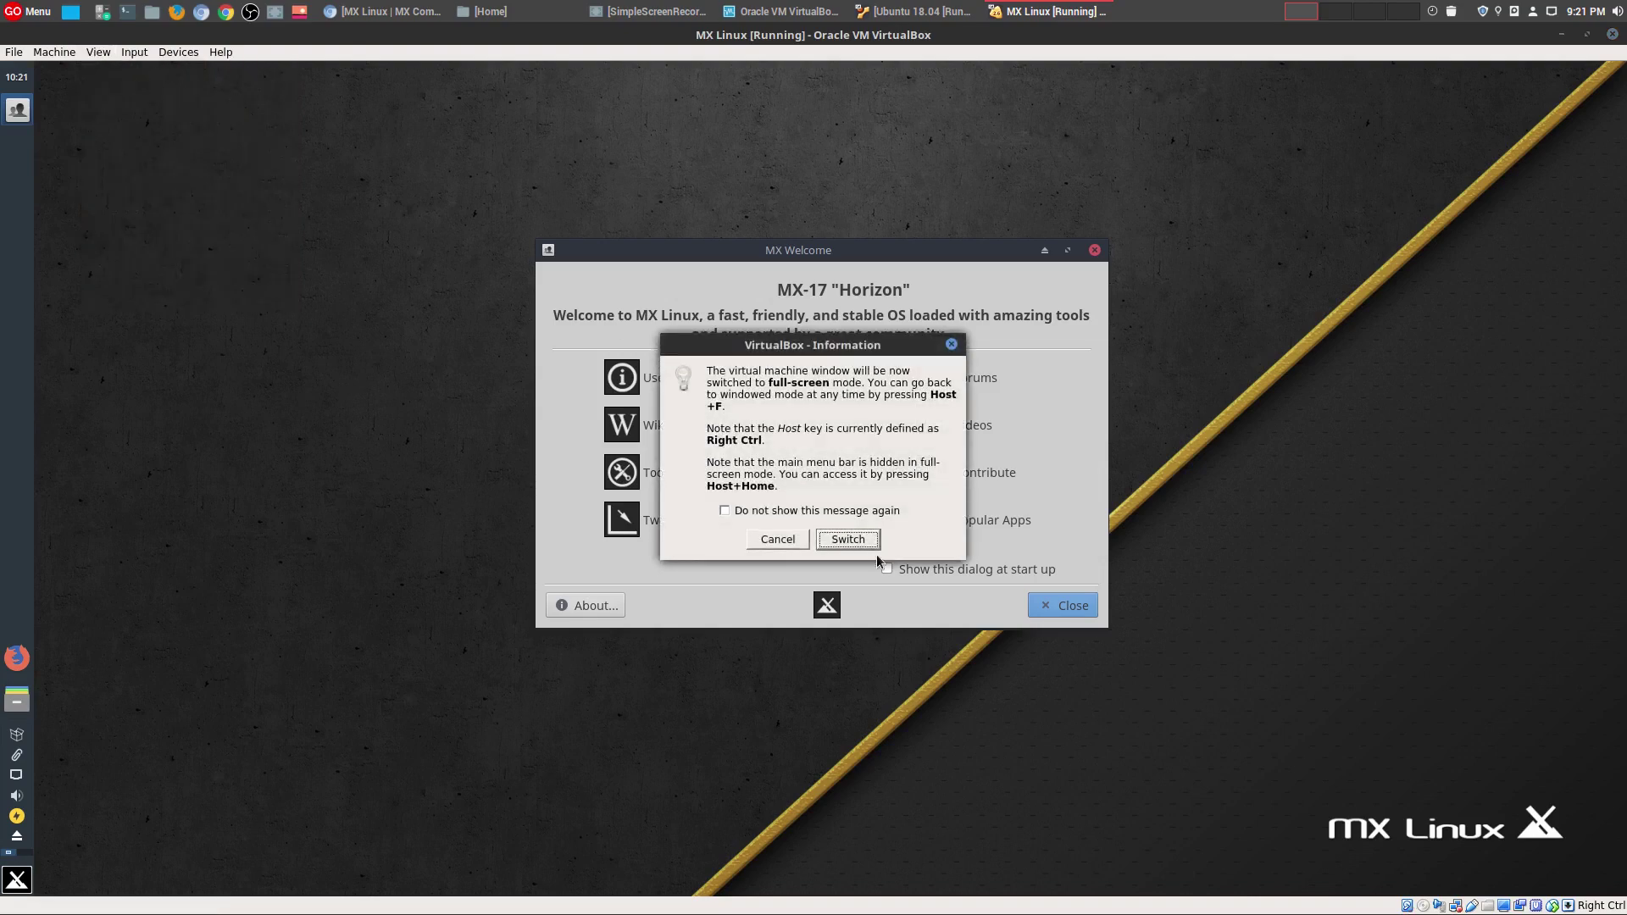
click(850, 540)
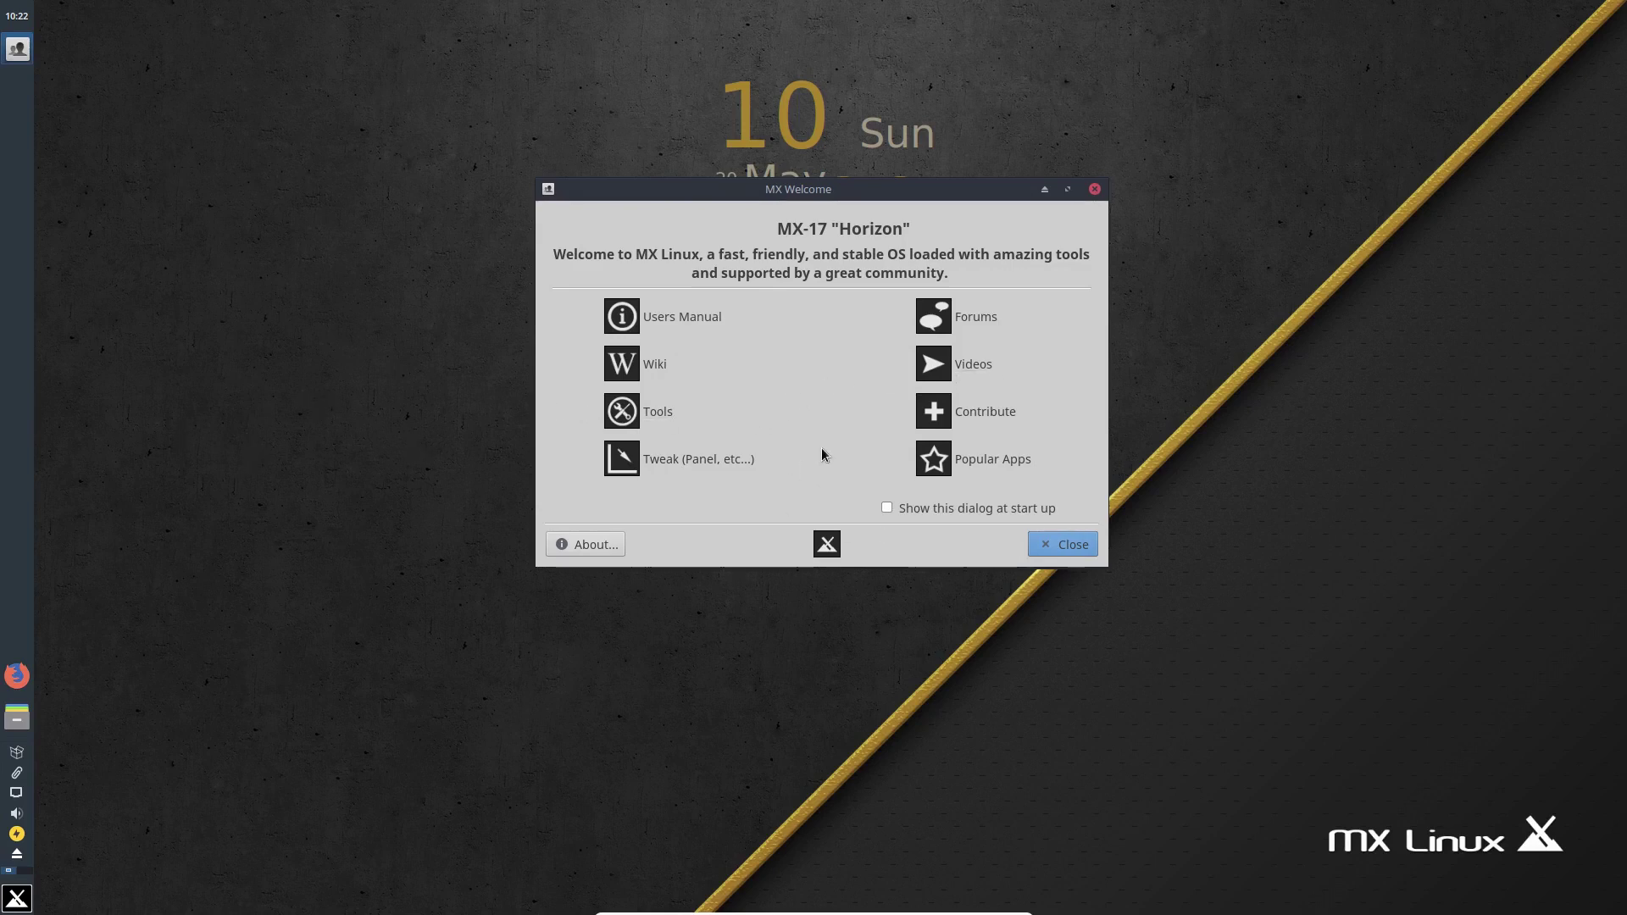
click(885, 508)
click(1071, 547)
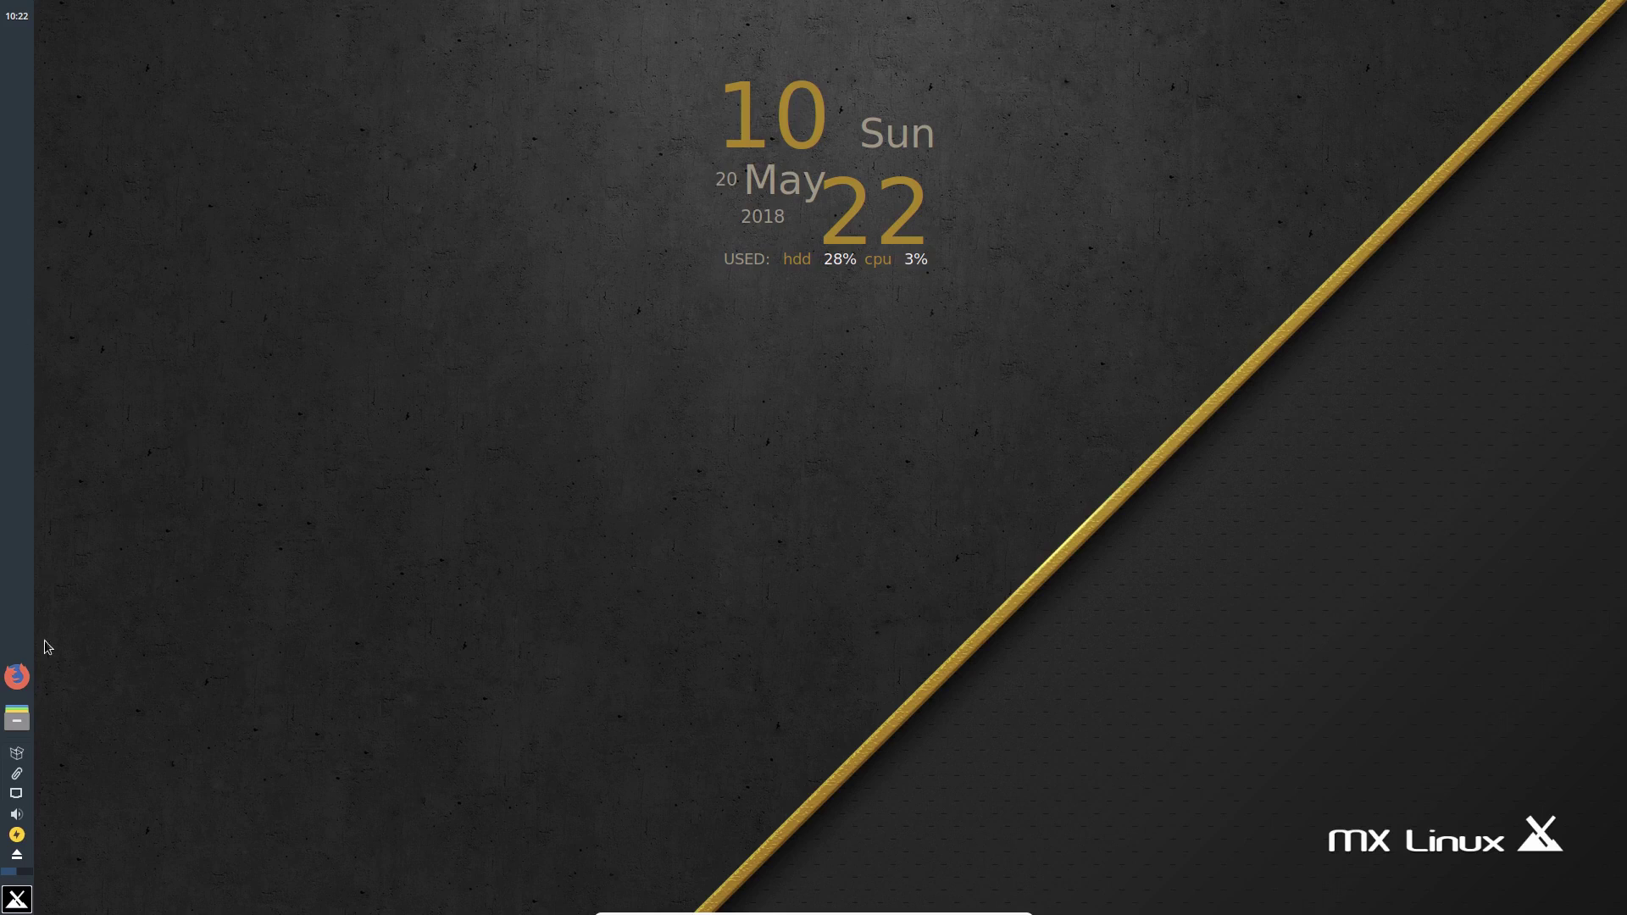
Open Firefox and minimize it, and view the home folder in File Manager before closing that window.
click(16, 678)
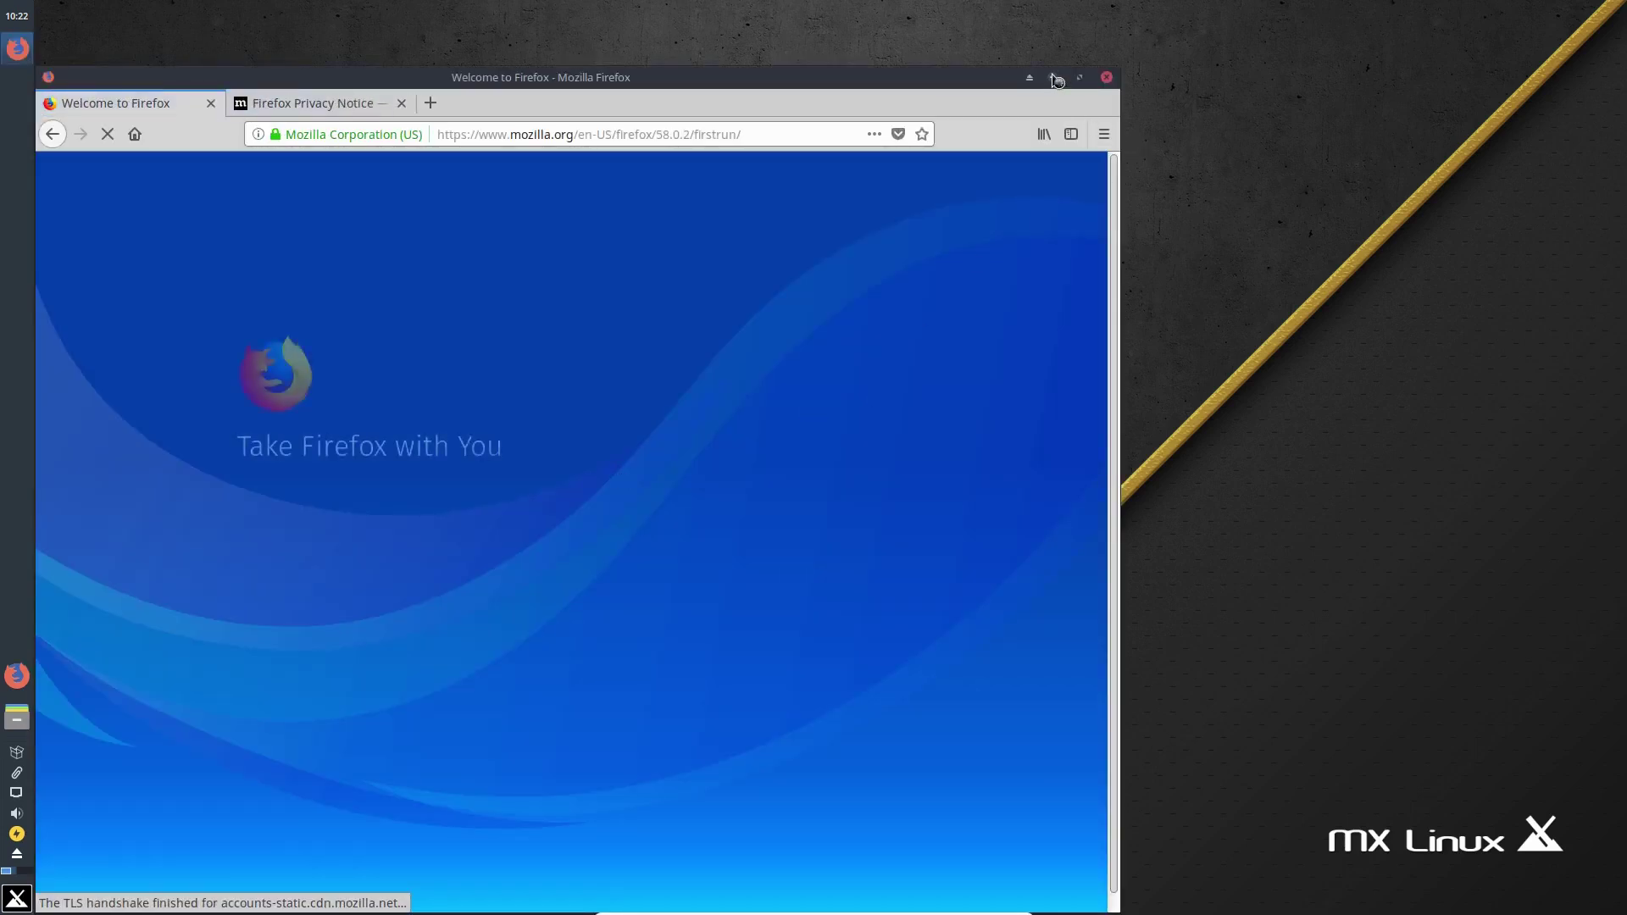
click(1053, 77)
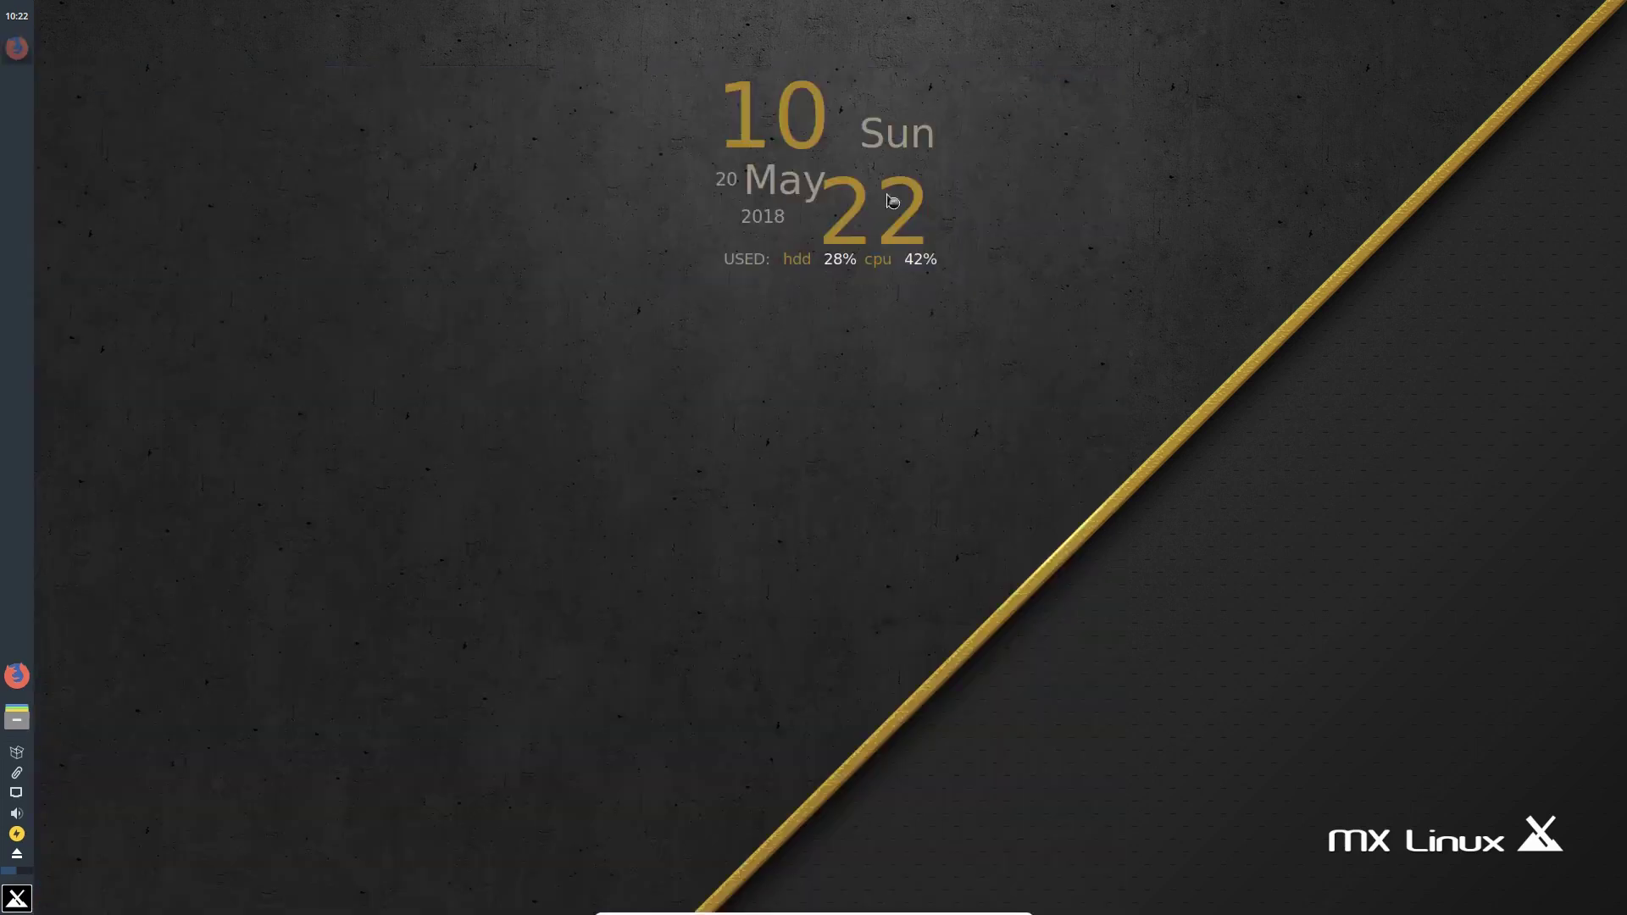
click(24, 722)
drag(1186, 331, 640, 107)
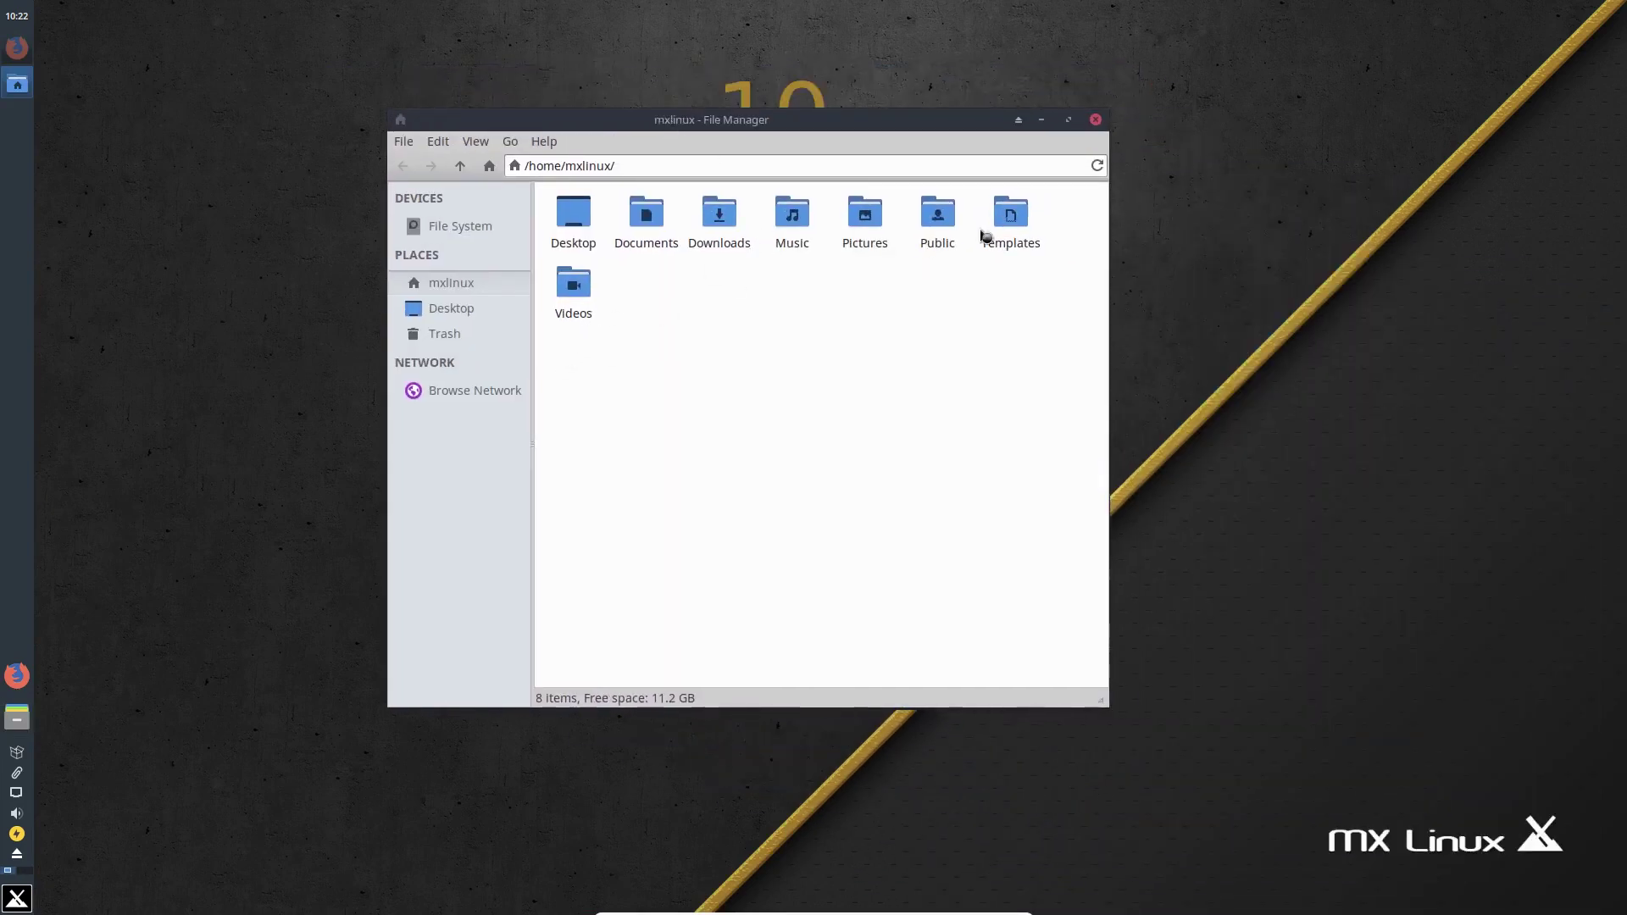
click(1096, 119)
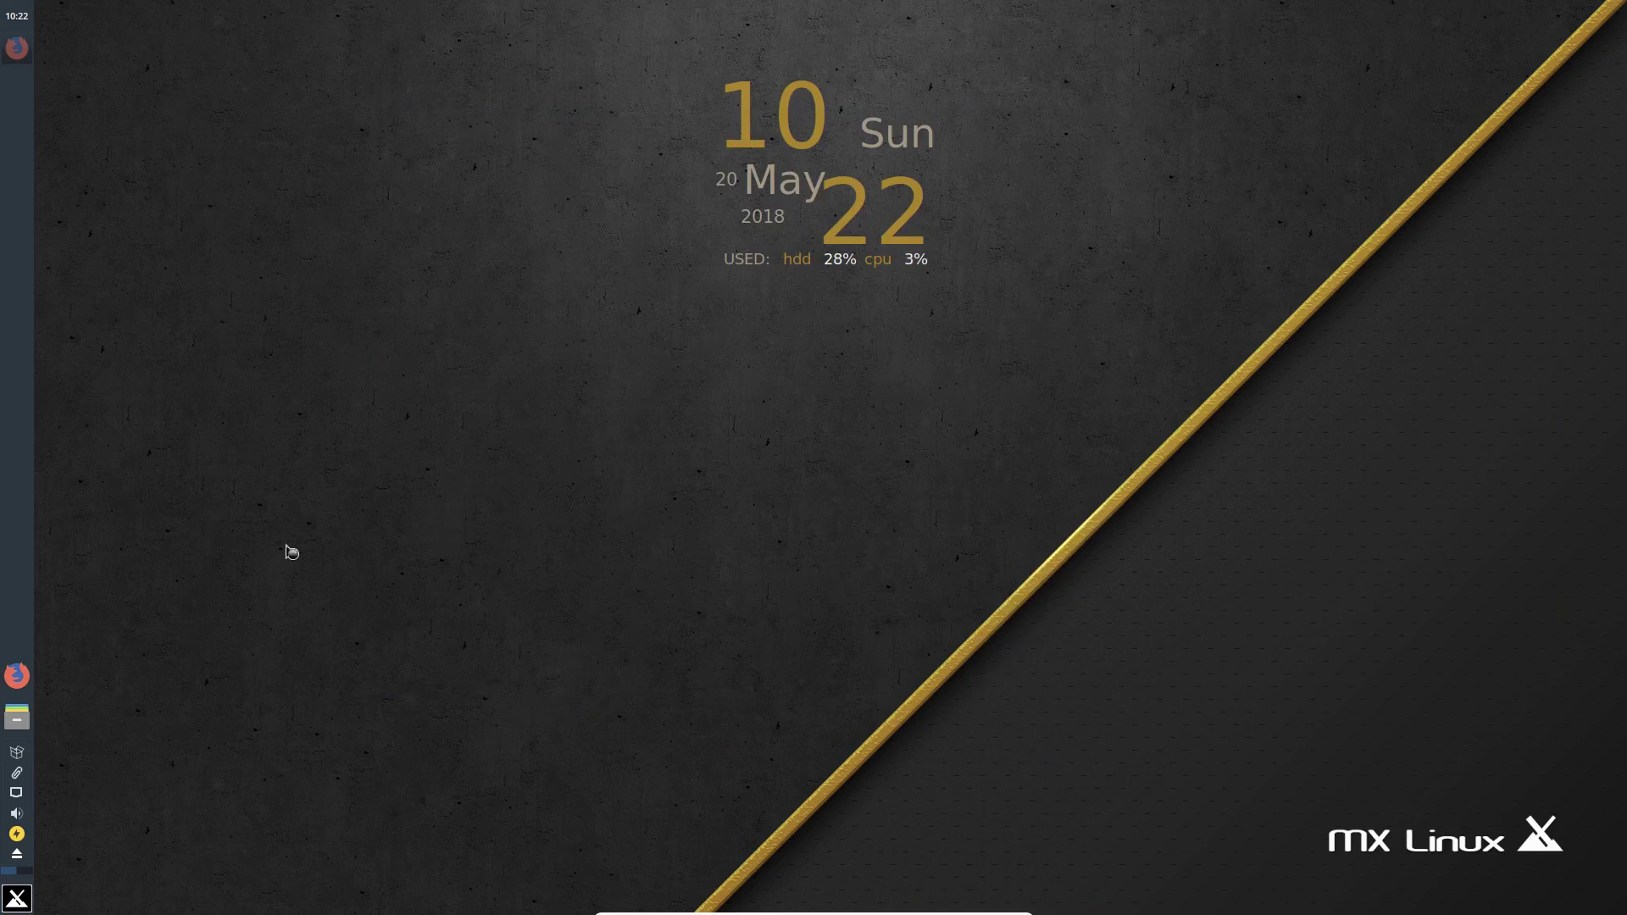
Open Synaptic Package Manager with the administrative password, look over its package list and close it.
click(18, 755)
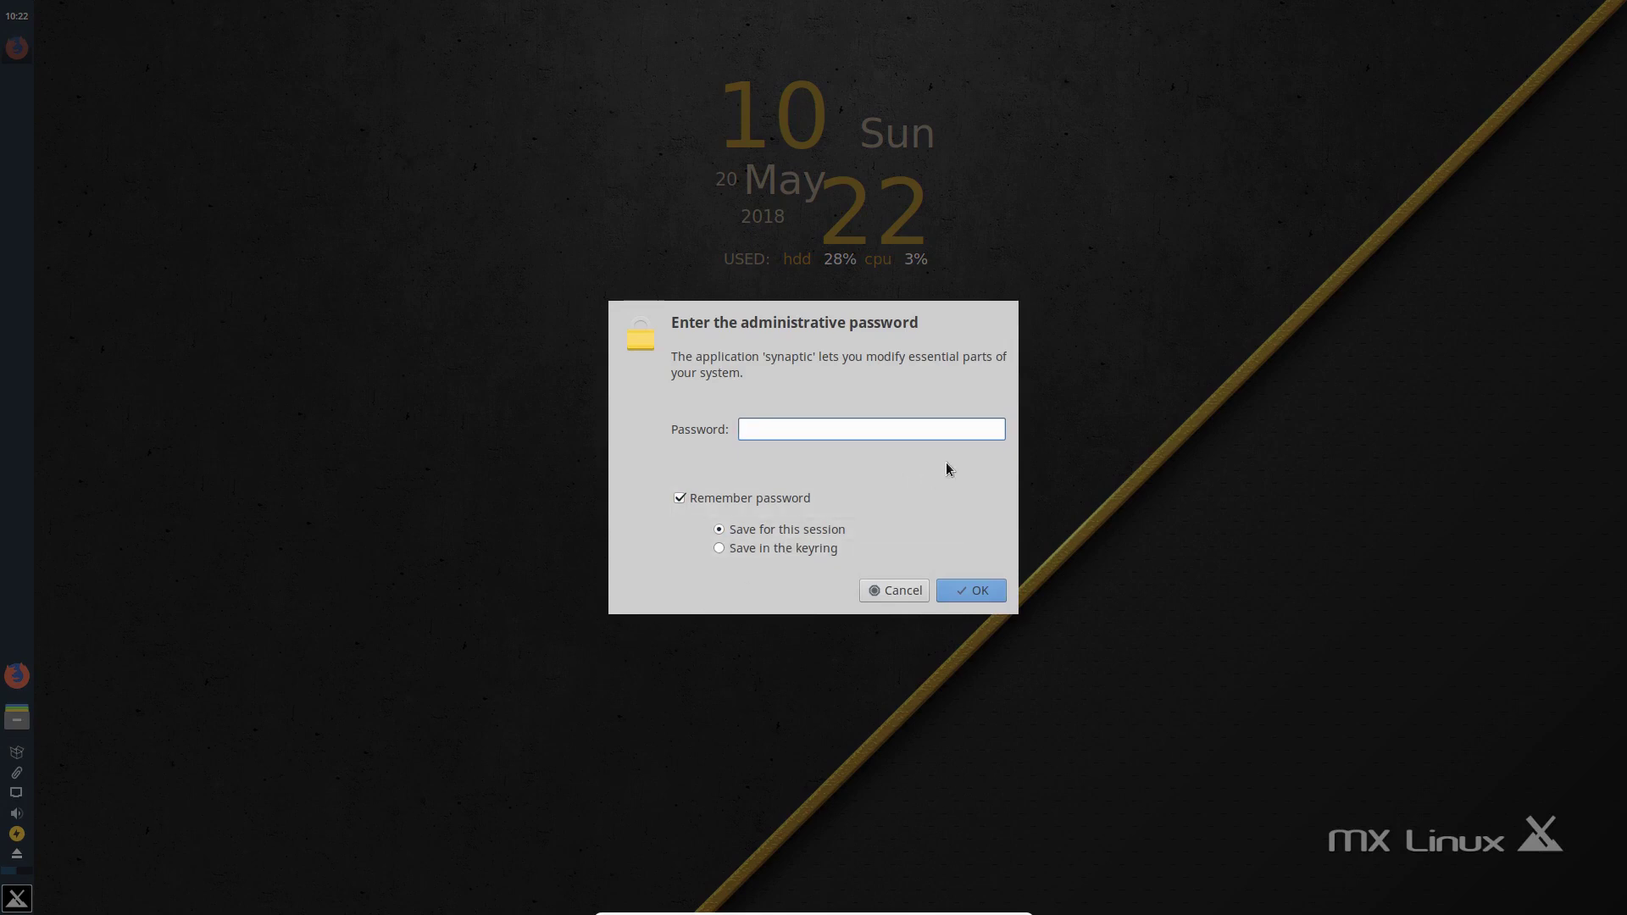
text(•••••••)
key(Return)
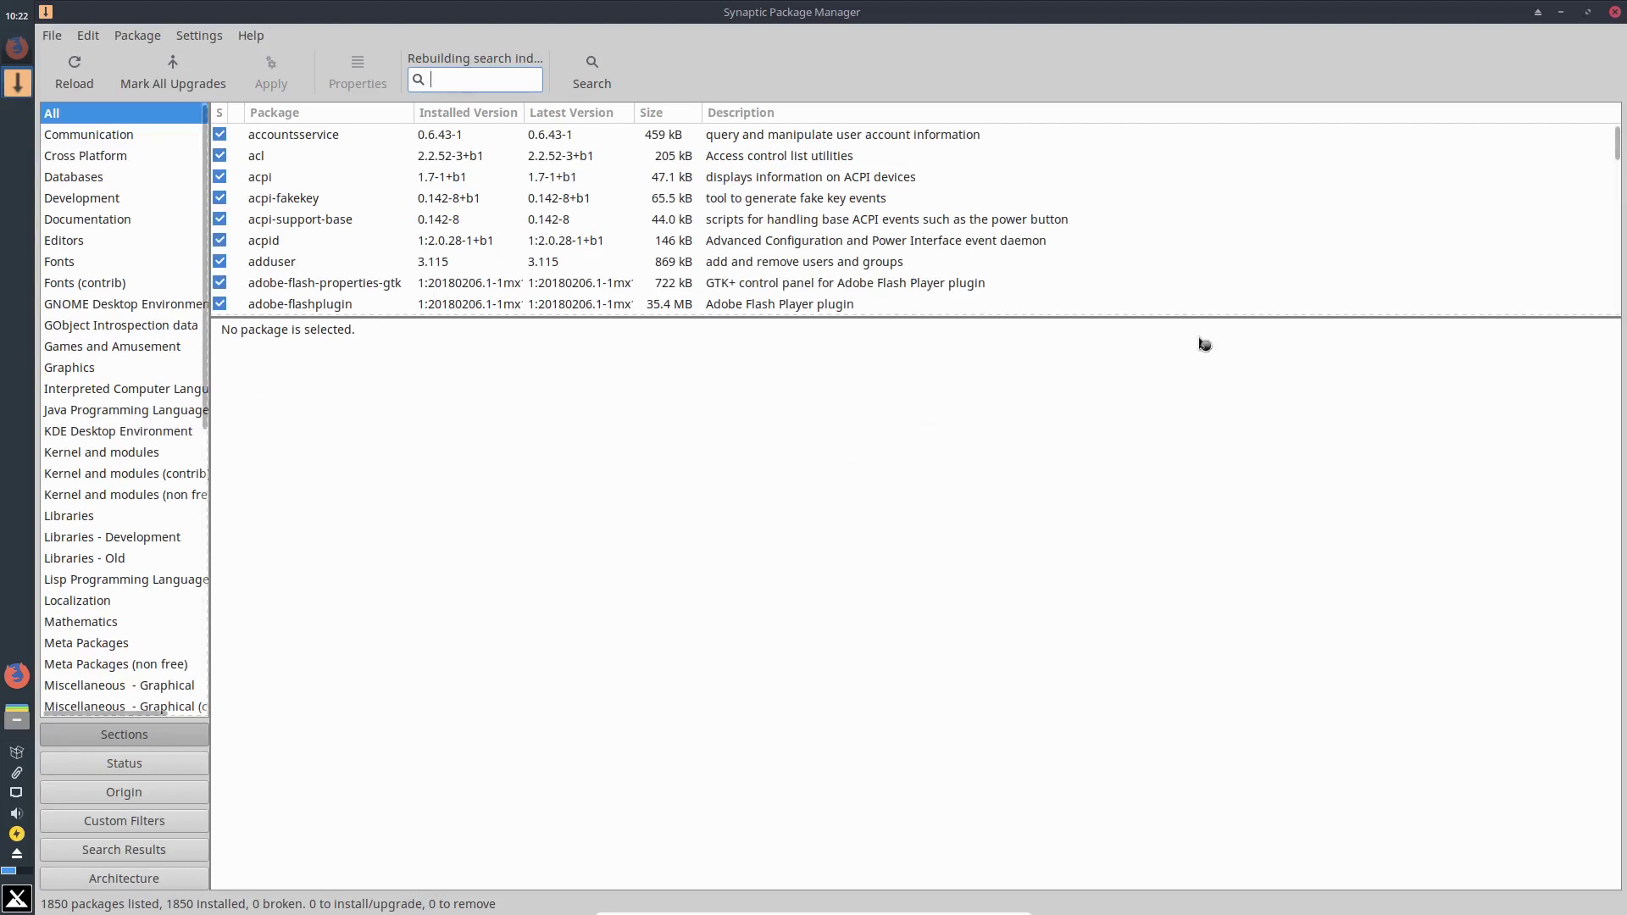
mouse_move(1614, 146)
mouse_down()
mouse_move(1617, 227)
mouse_move(1615, 135)
mouse_up()
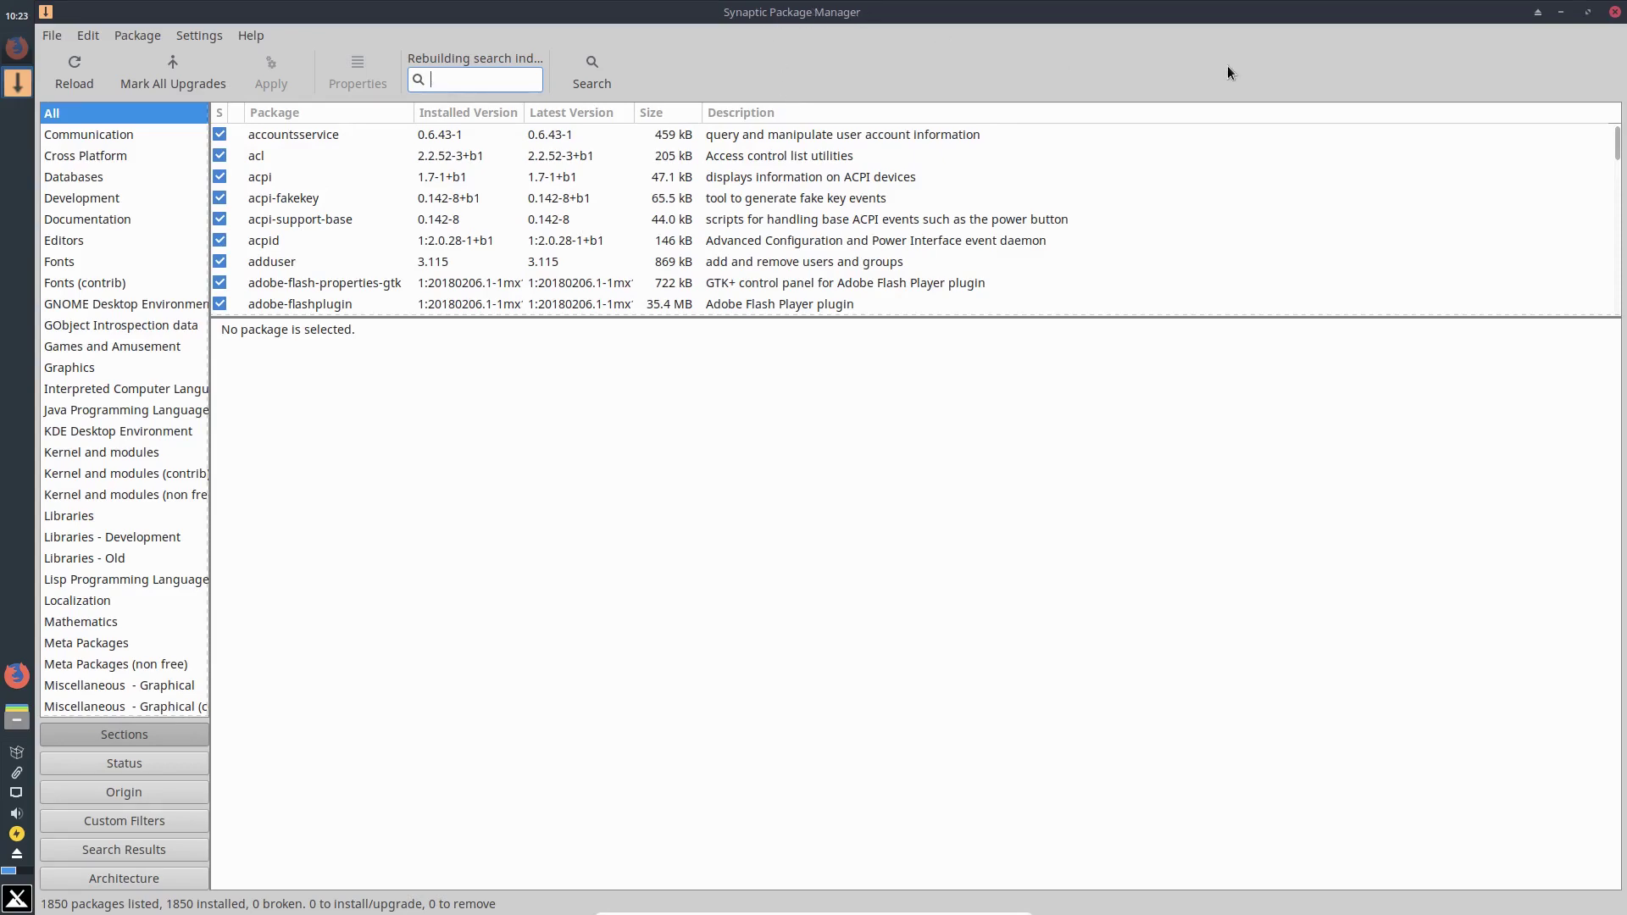
click(1616, 12)
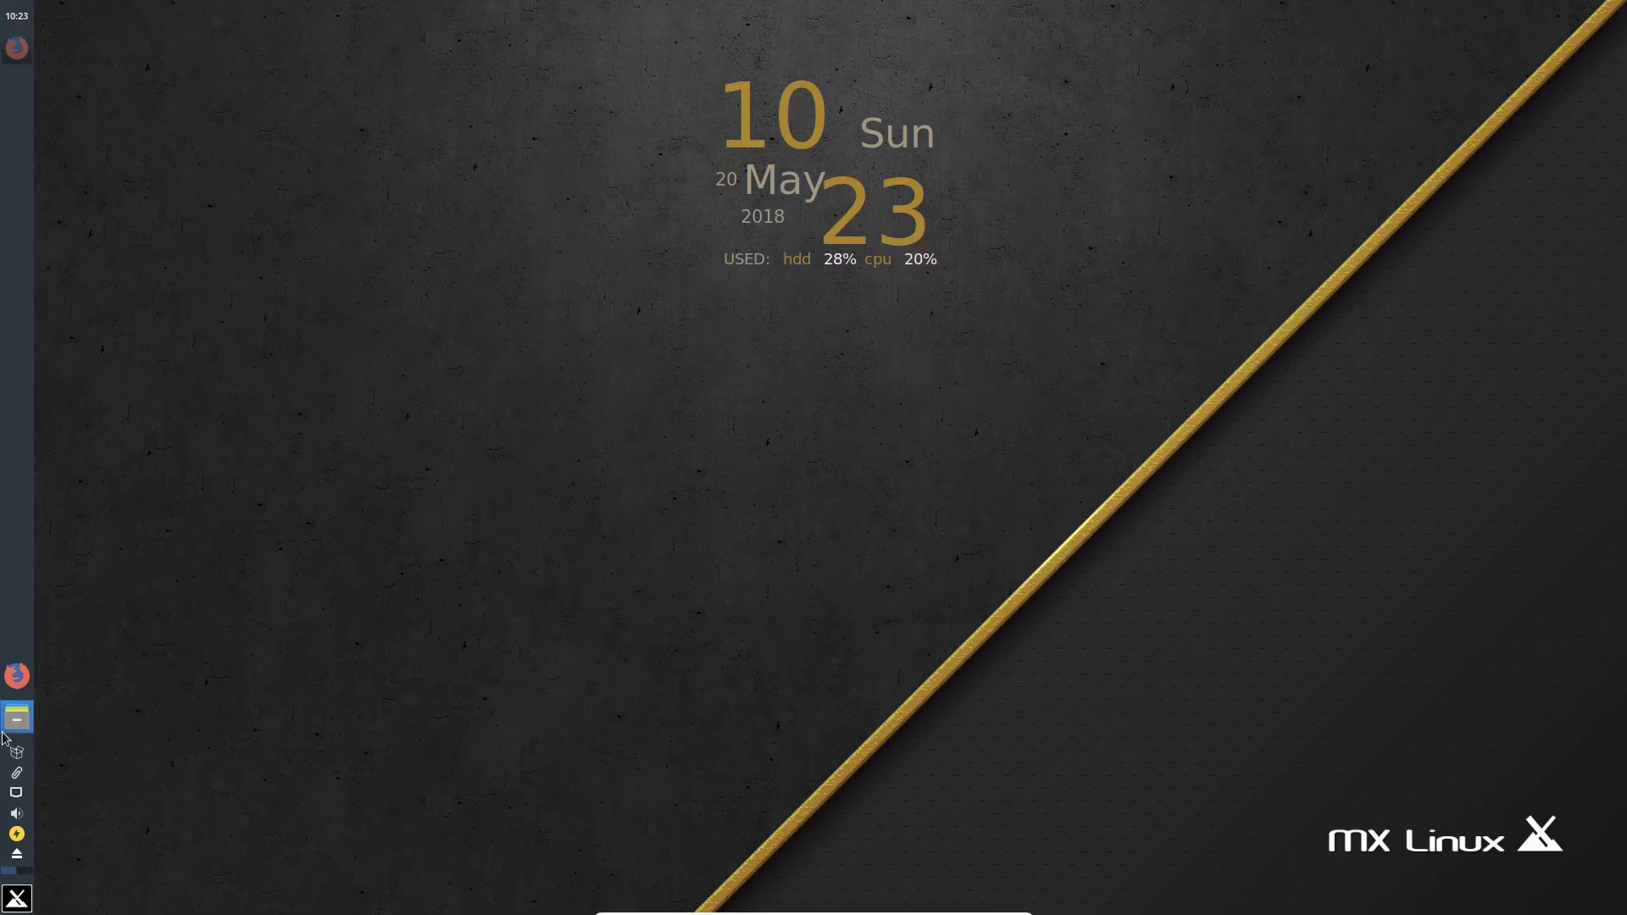
Look at the clipboard manager's menu of history and preference options and dismiss it.
click(17, 775)
click(175, 756)
click(17, 780)
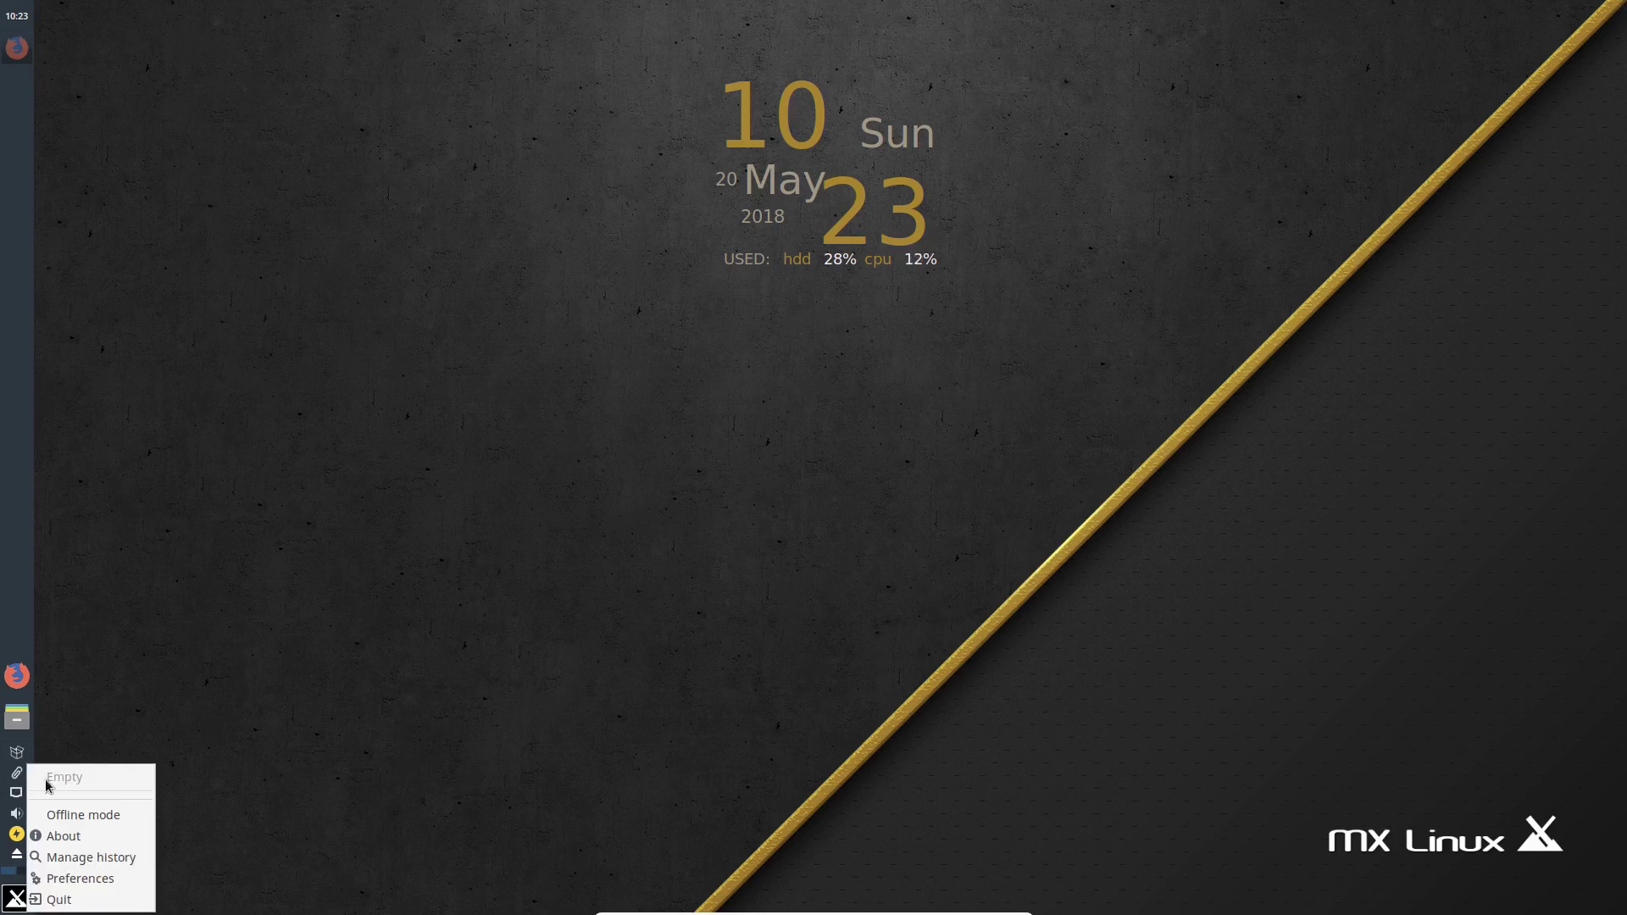
click(256, 768)
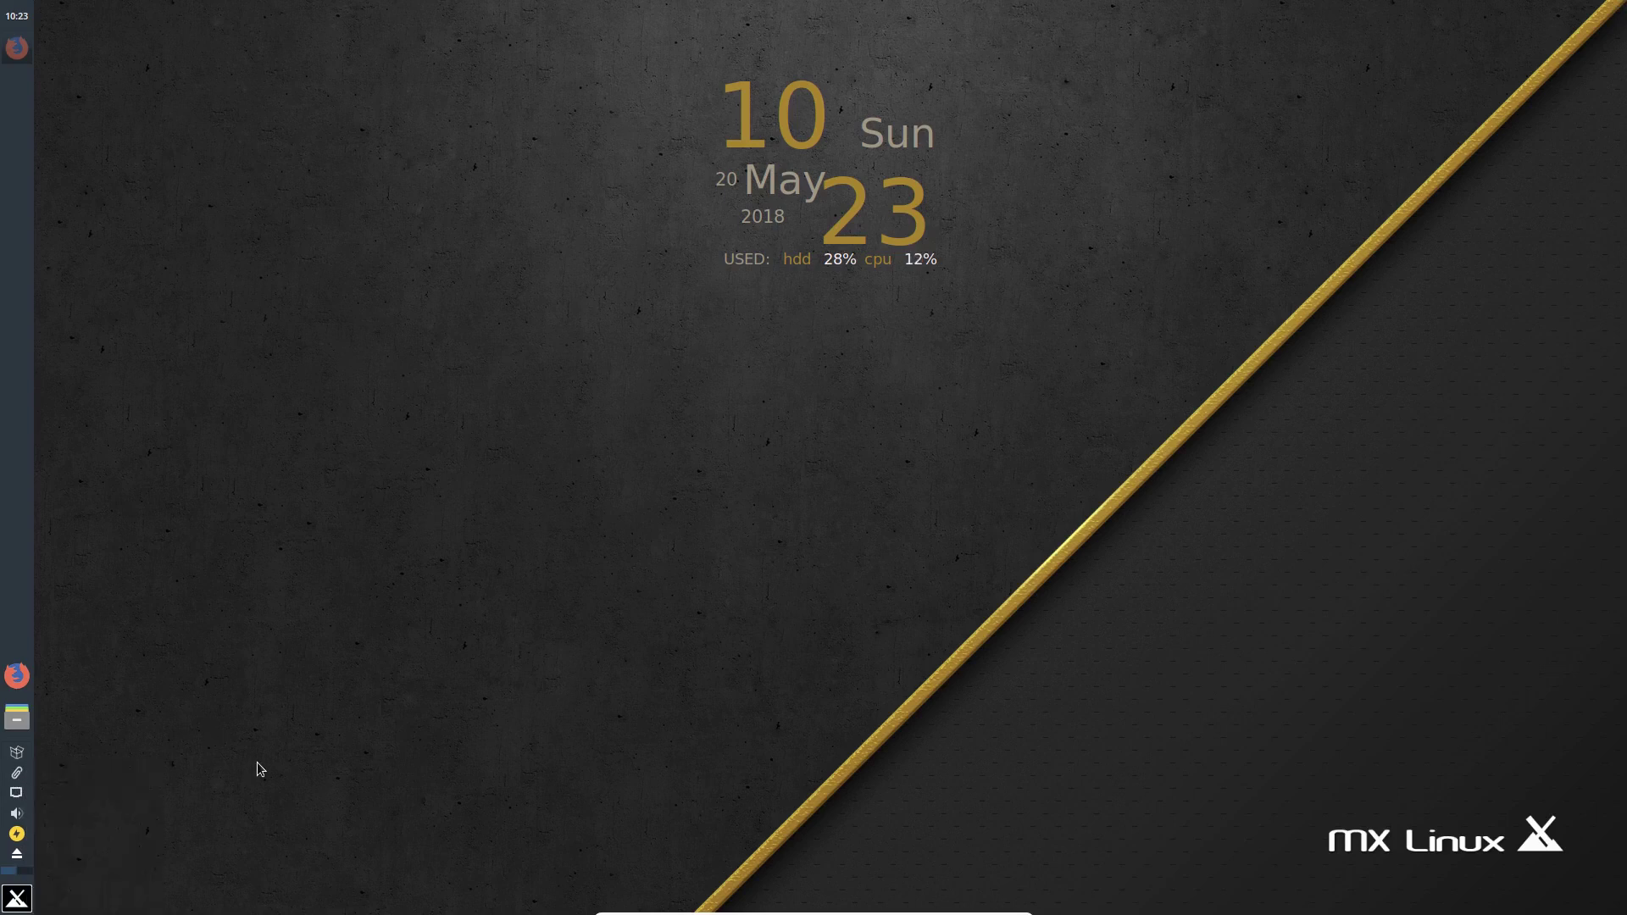
click(22, 799)
click(150, 744)
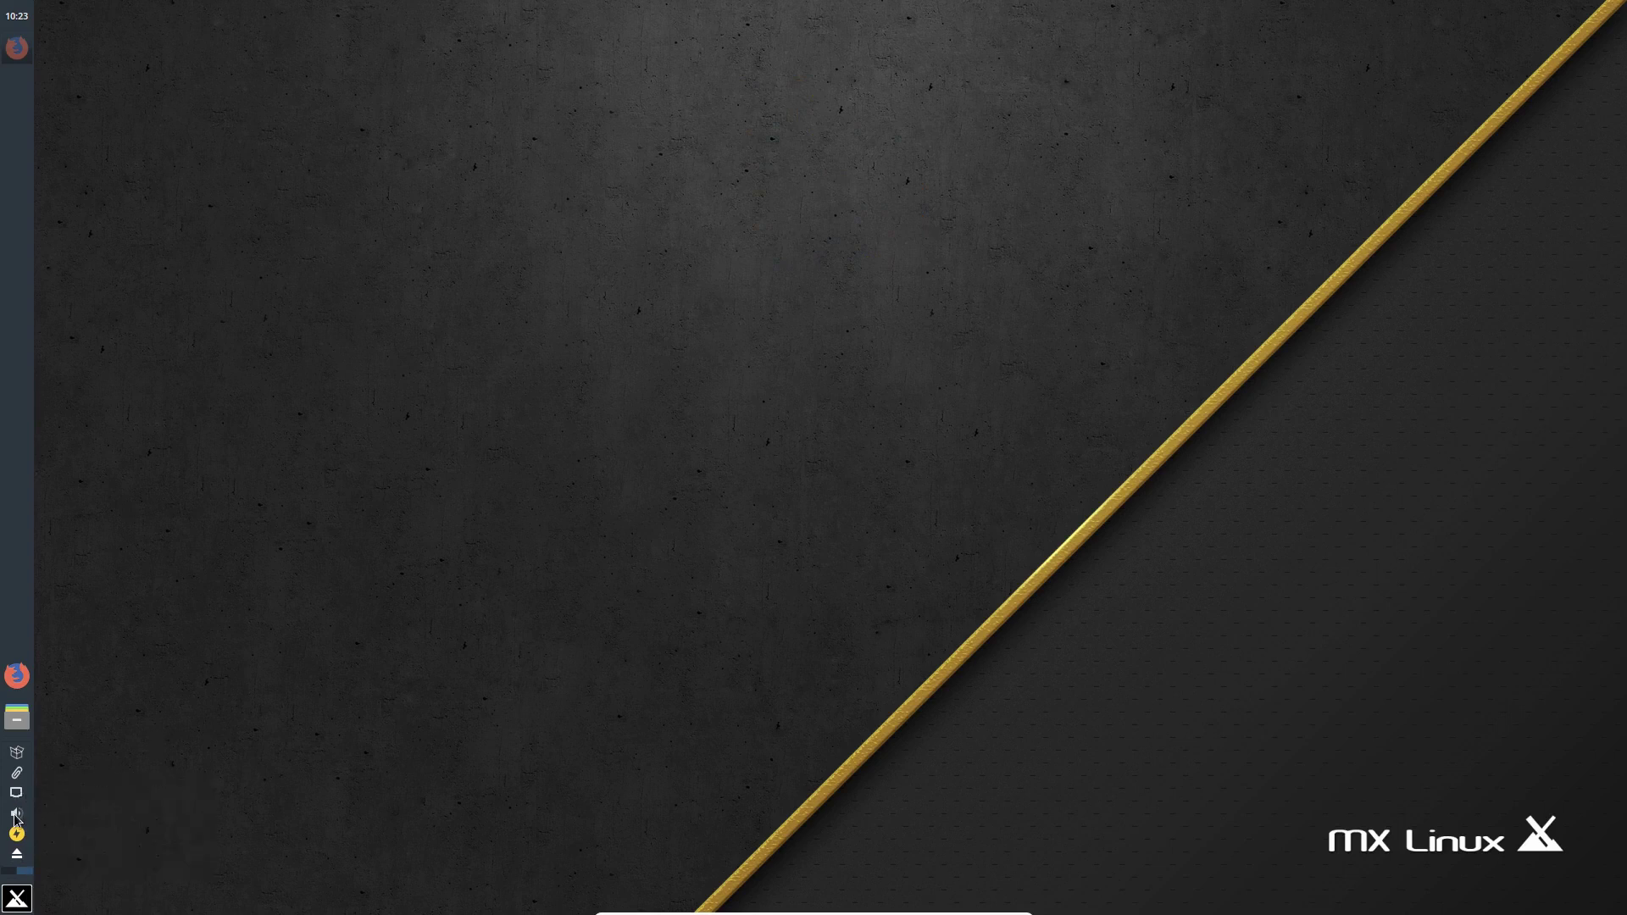
Open the applications menu and glance through its Settings, Games and All categories.
mouse_move(15, 819)
click(17, 900)
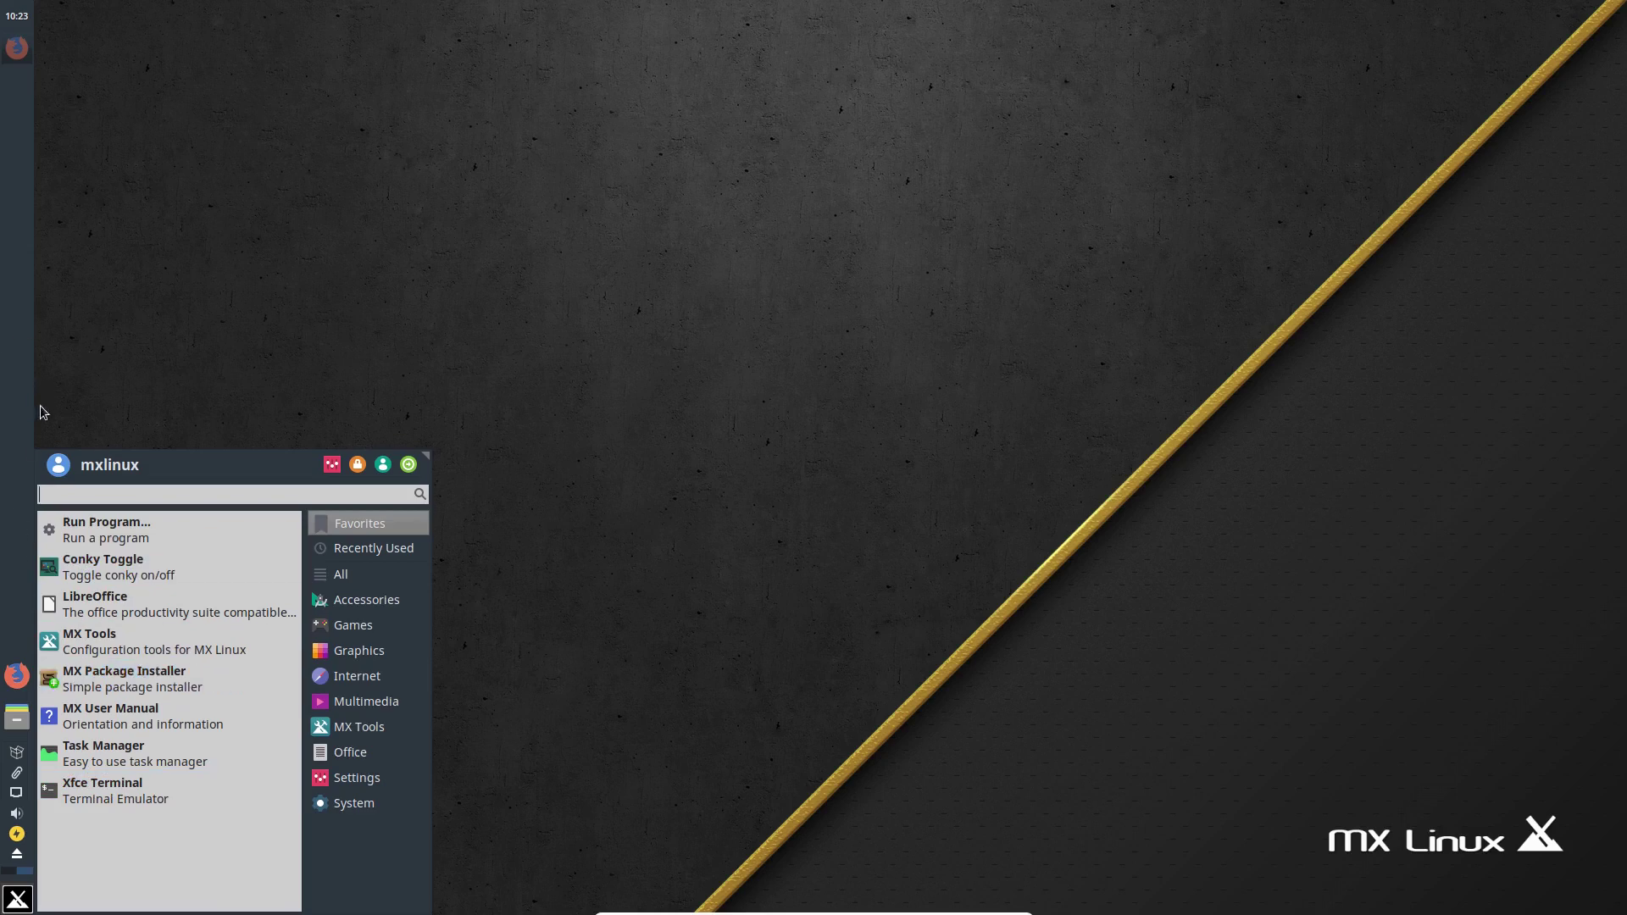
click(357, 784)
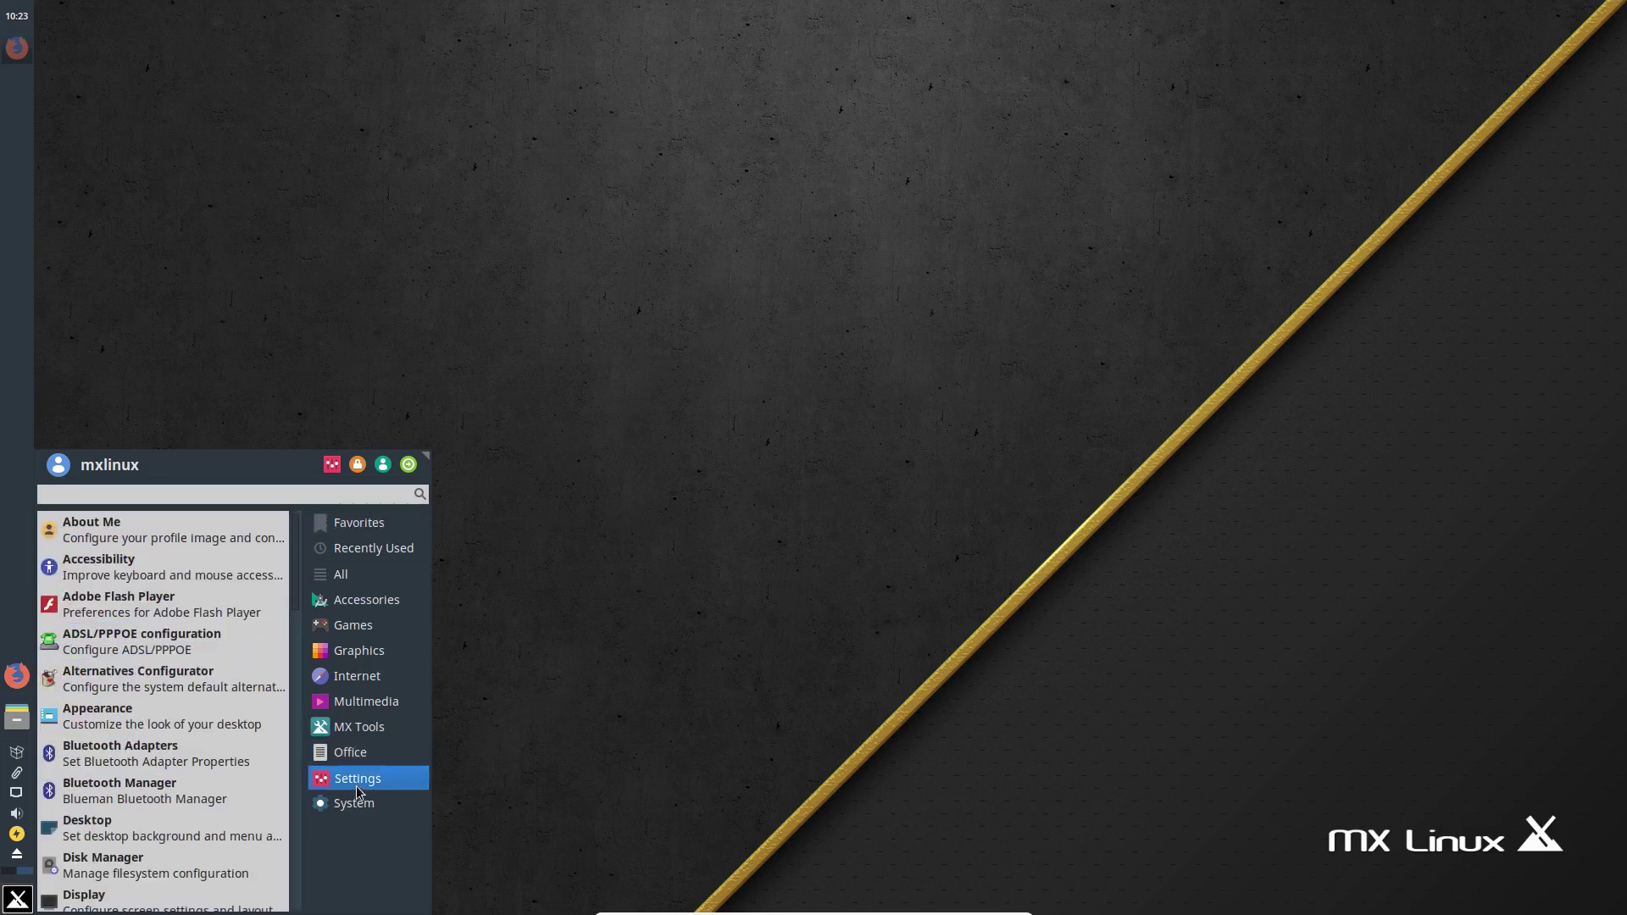
click(360, 651)
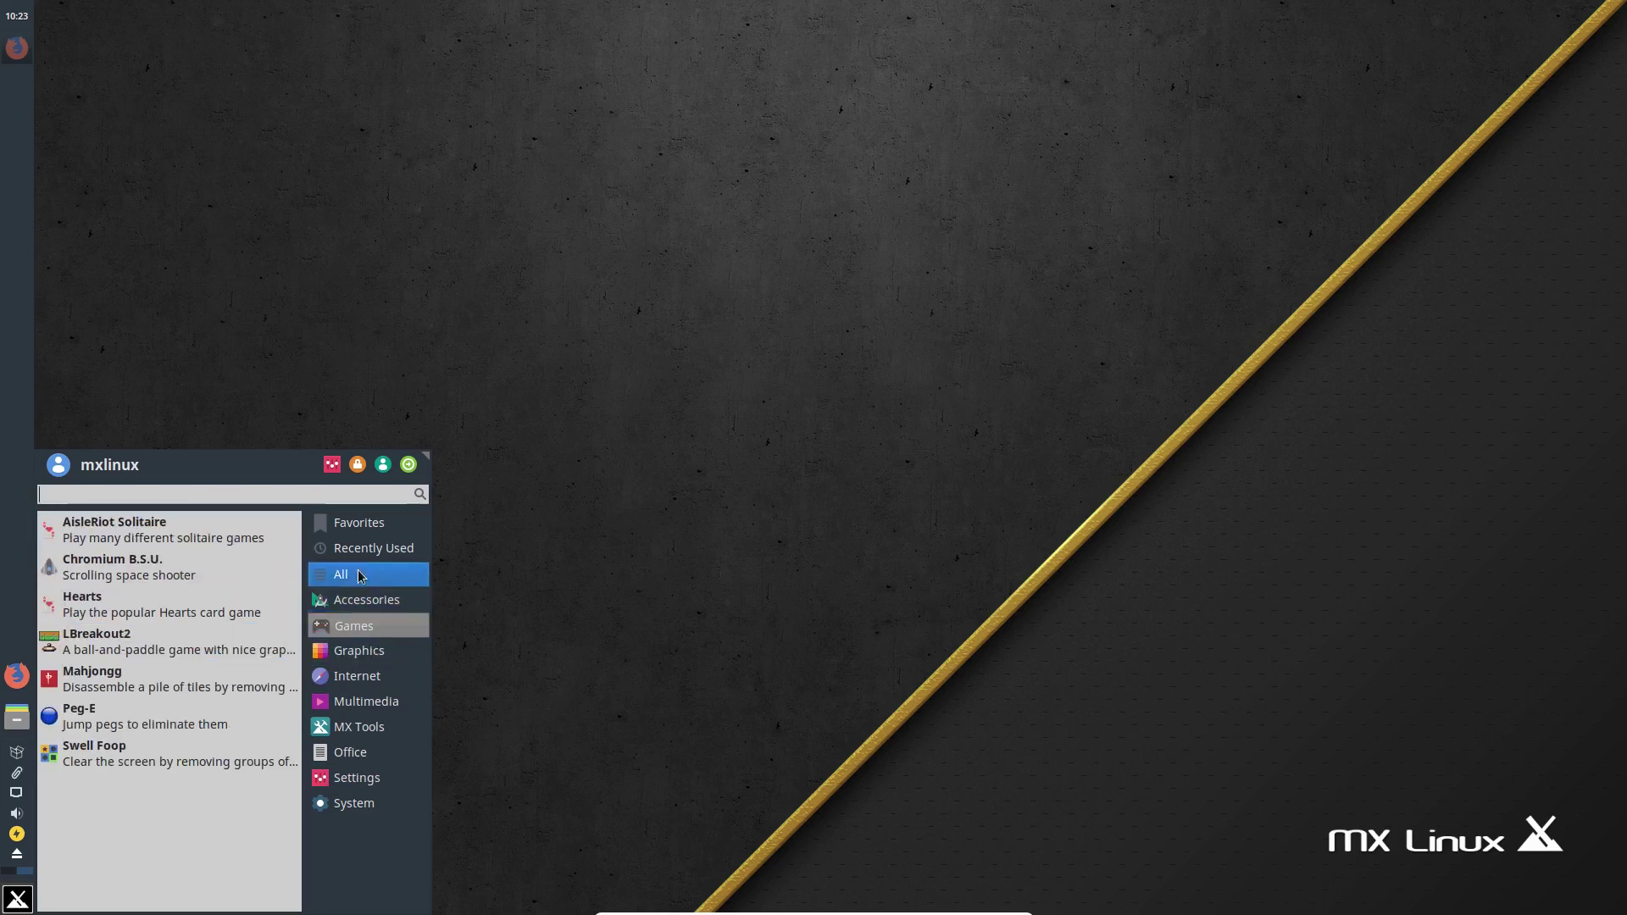
mouse_move(362, 531)
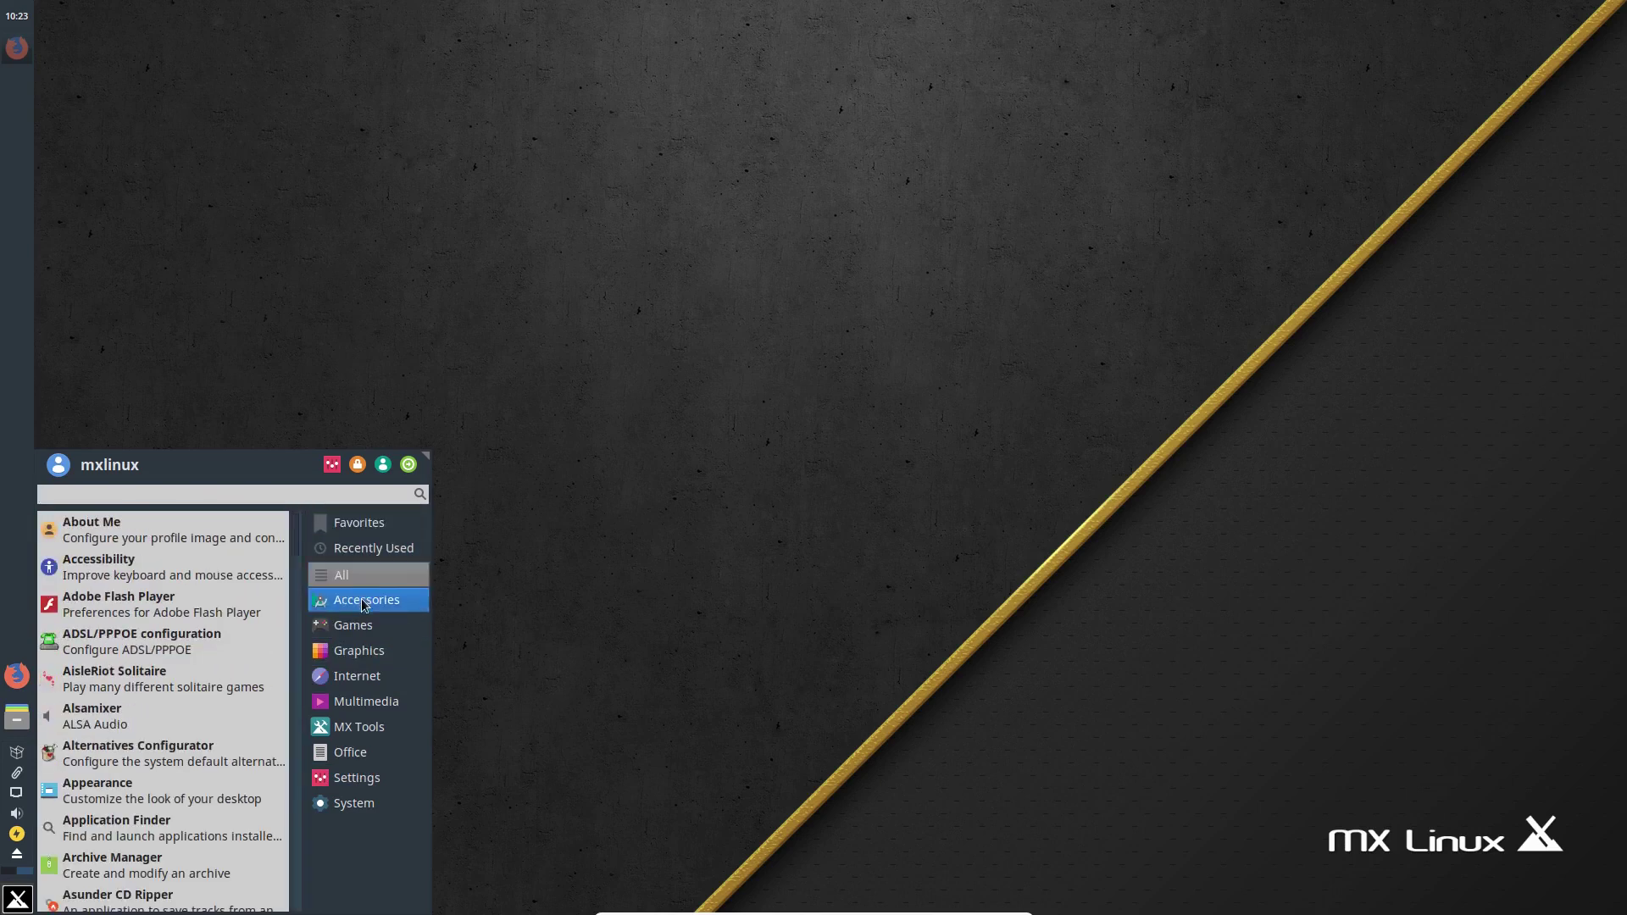
Look through the whole list of applications in the Accessories category.
mouse_move(363, 605)
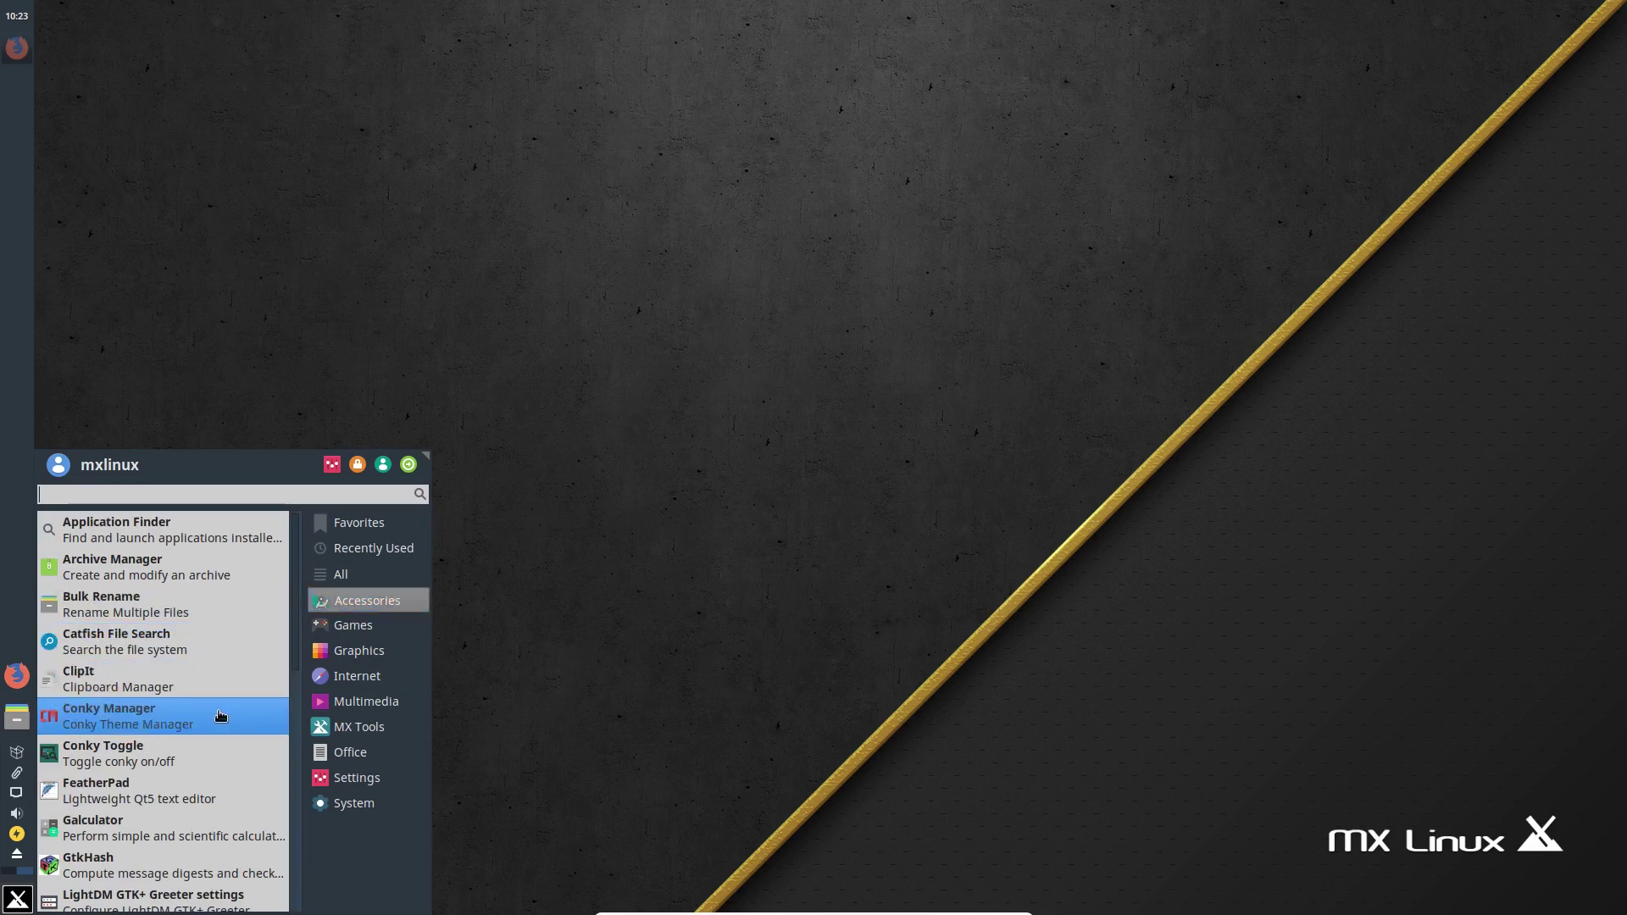
scroll(212, 721, down, 2)
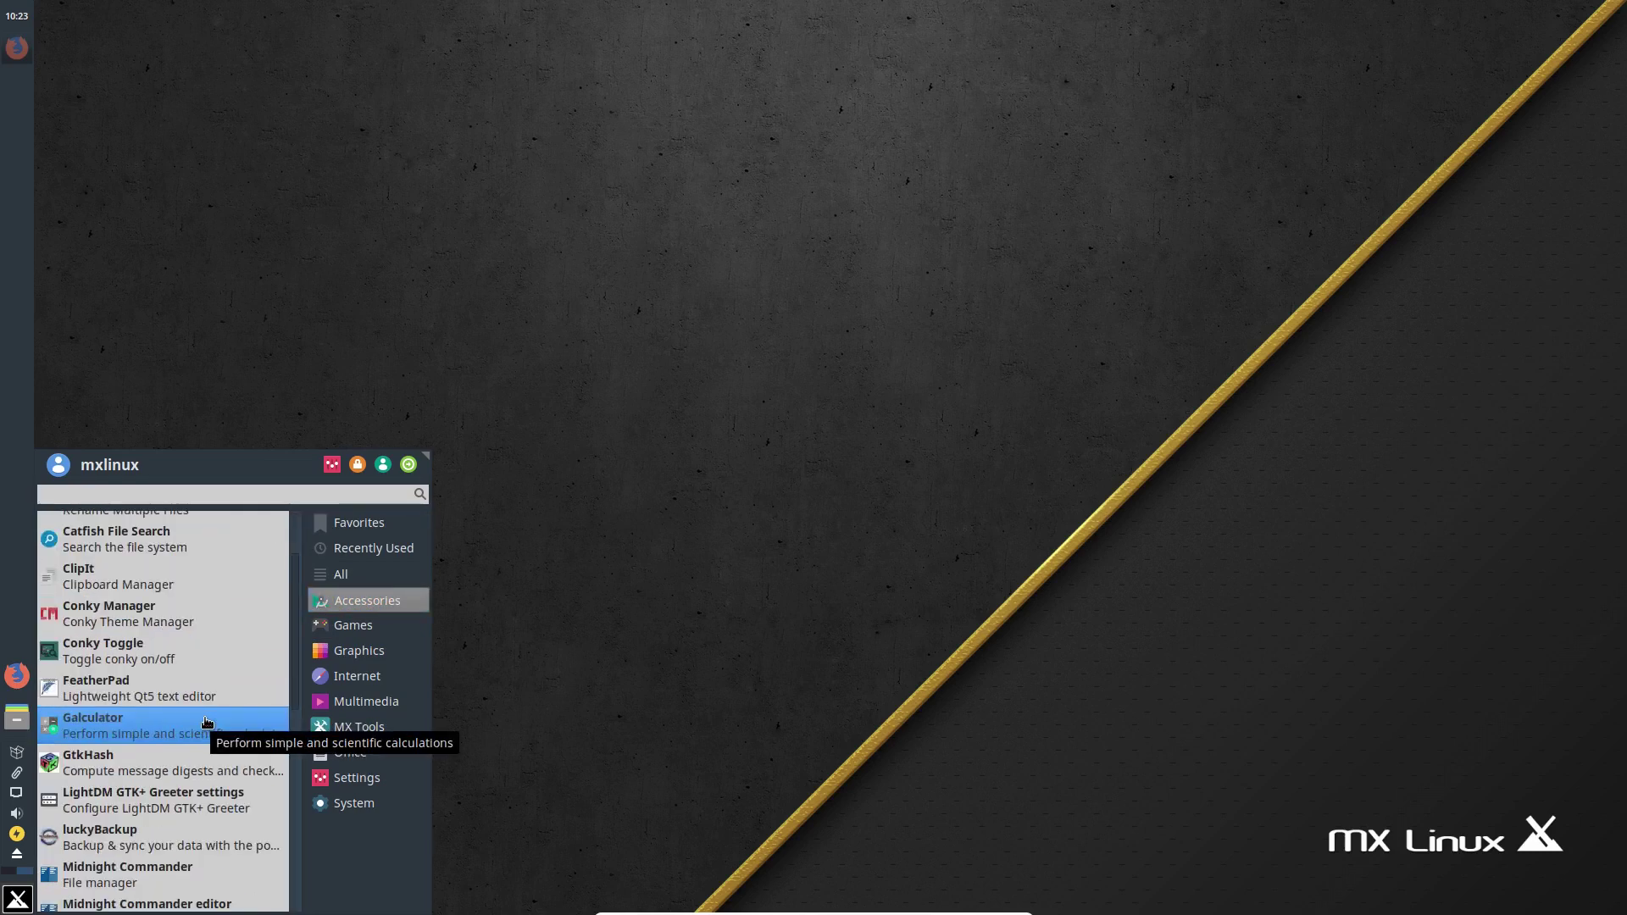
scroll(204, 755, down, 2)
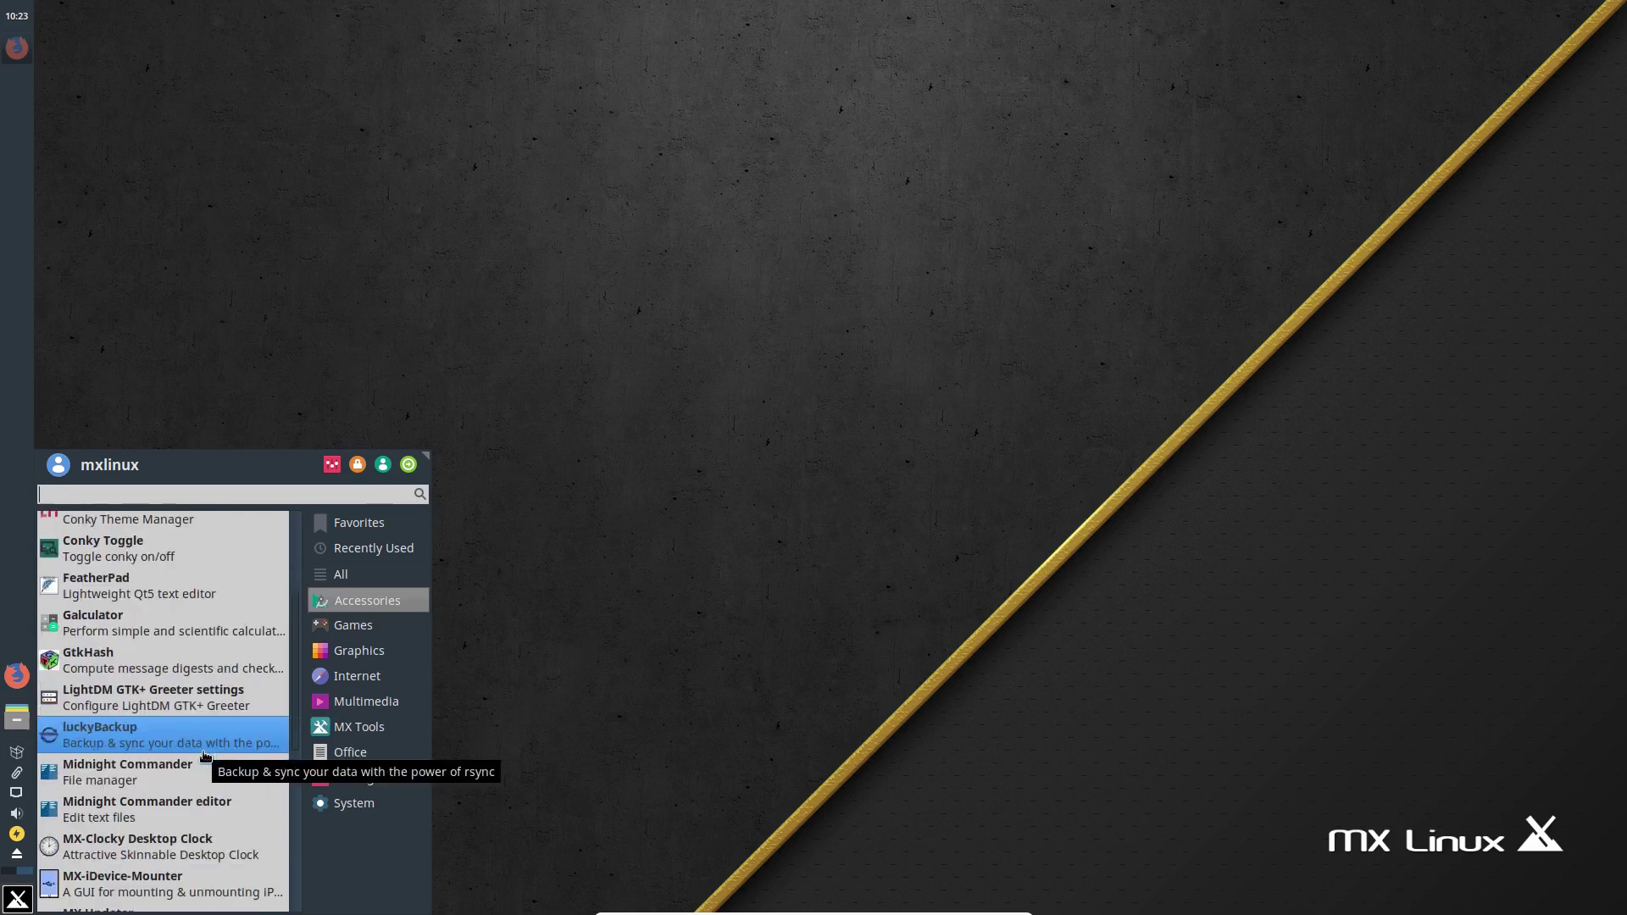
scroll(196, 721, down, 1)
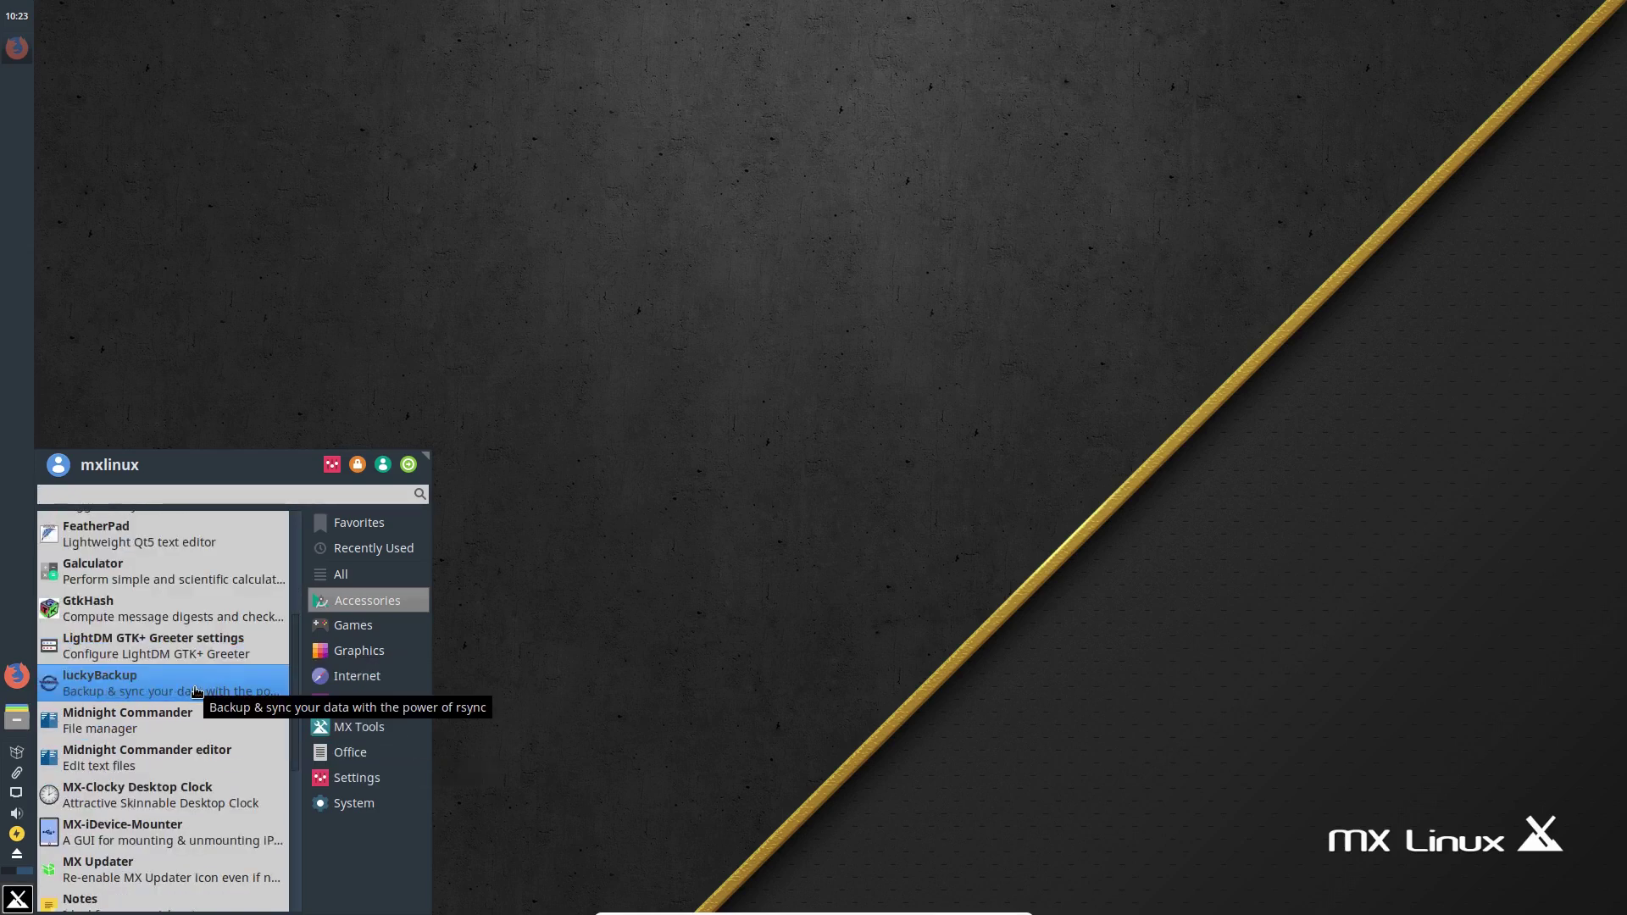
scroll(200, 696, down, 1)
scroll(208, 737, down, 3)
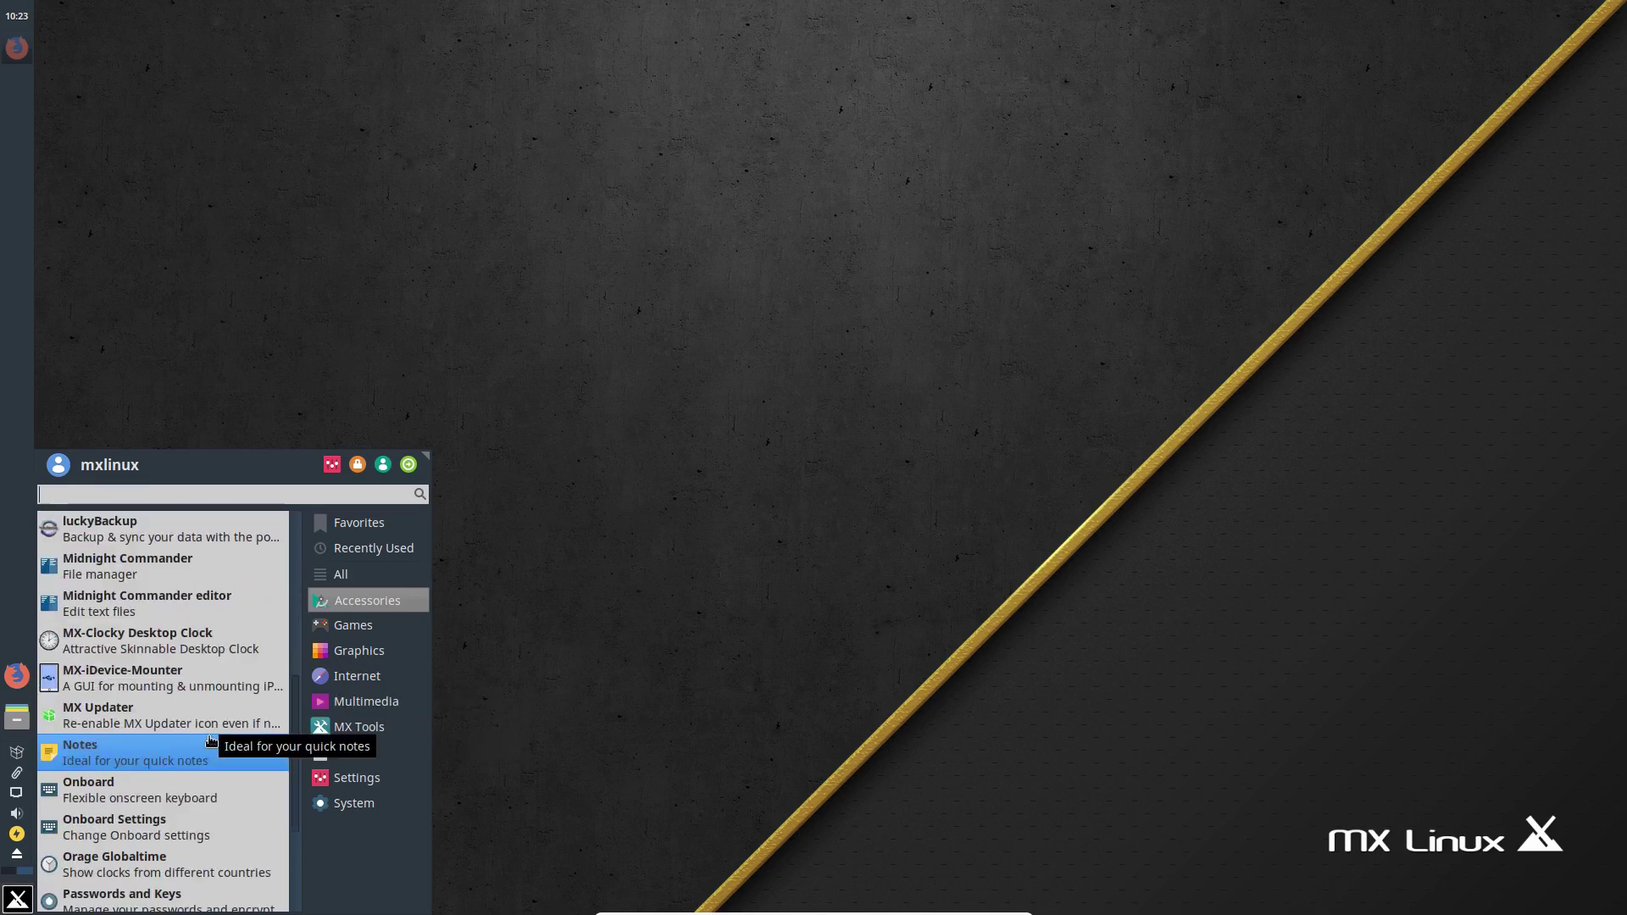
scroll(210, 740, down, 1)
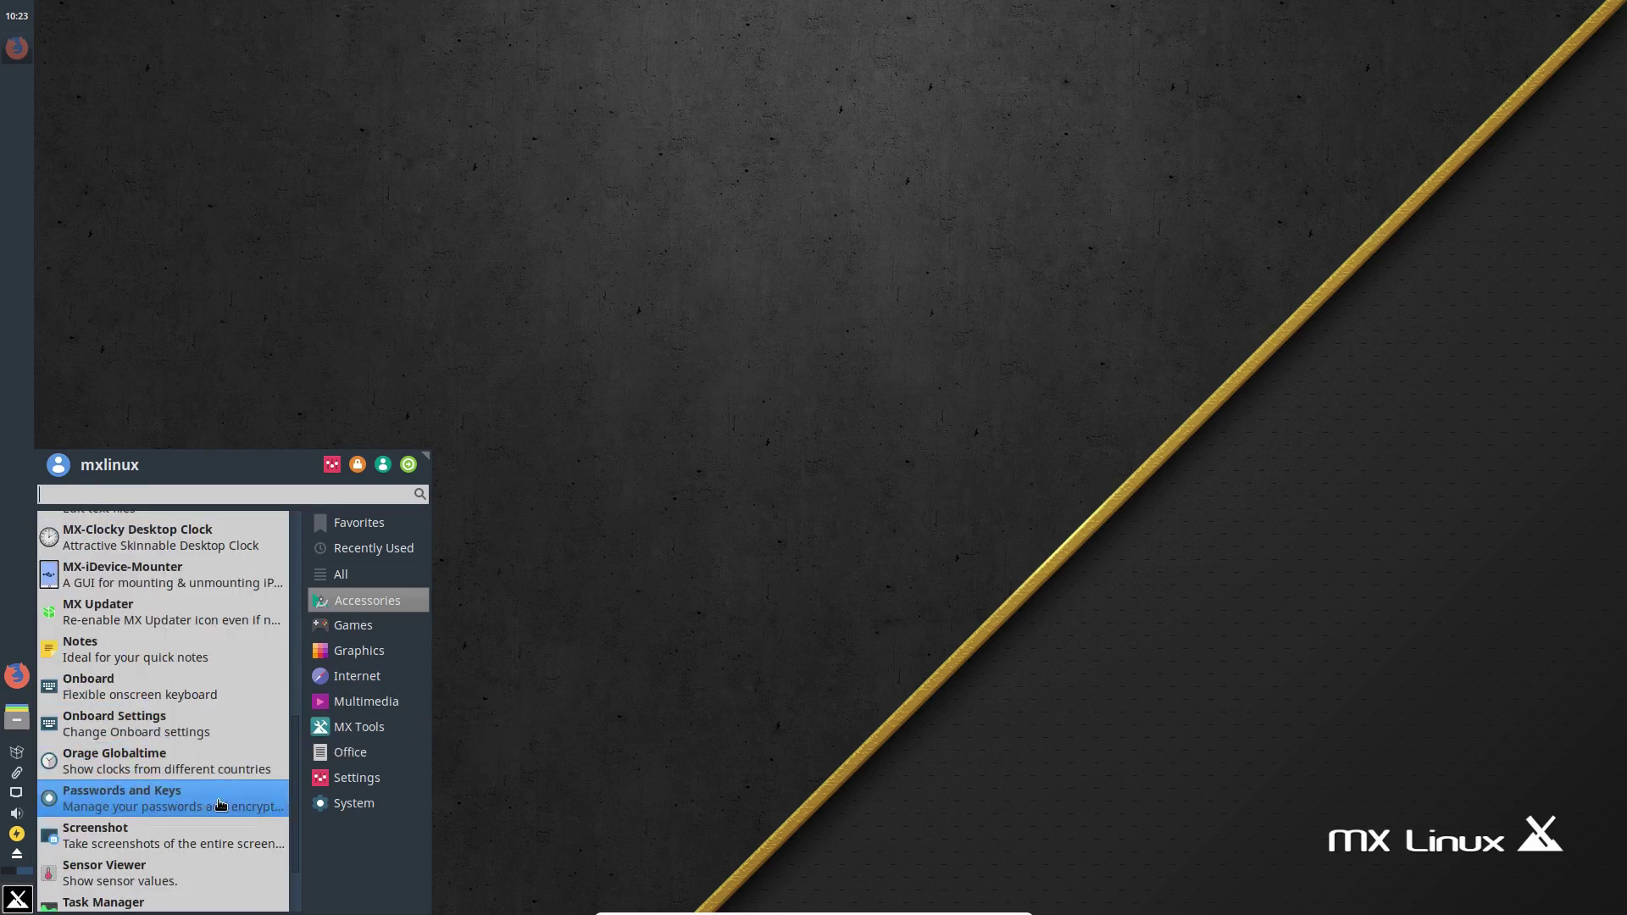
scroll(212, 818, down, 2)
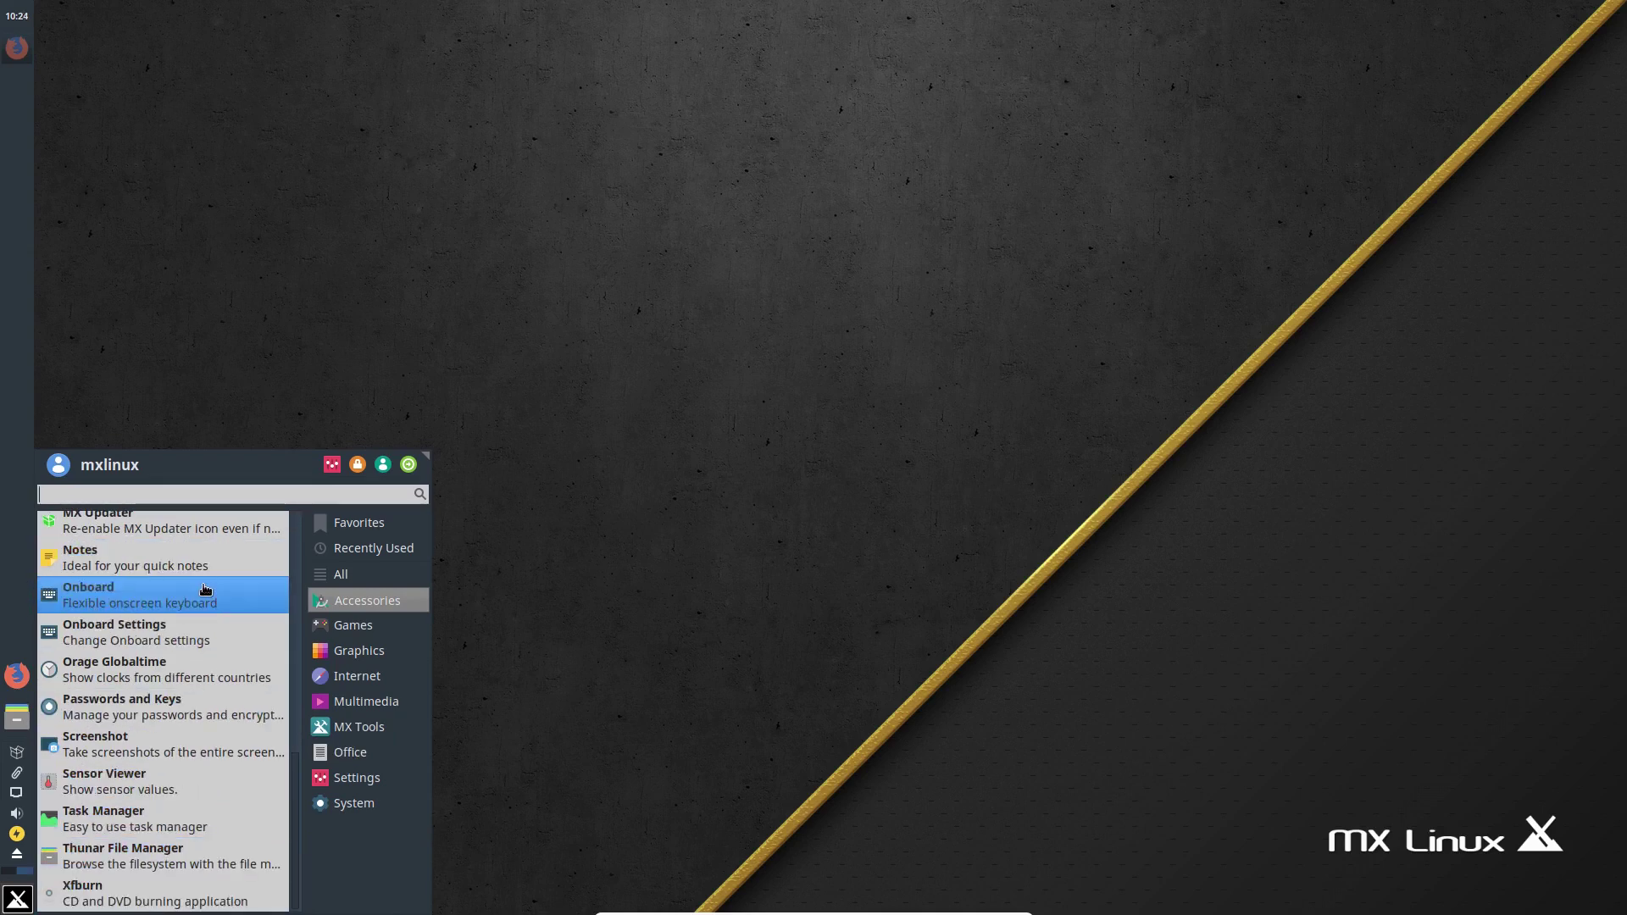
Look at the applications in the Games, Graphics, Internet, Multimedia and MX Tools categories.
click(357, 628)
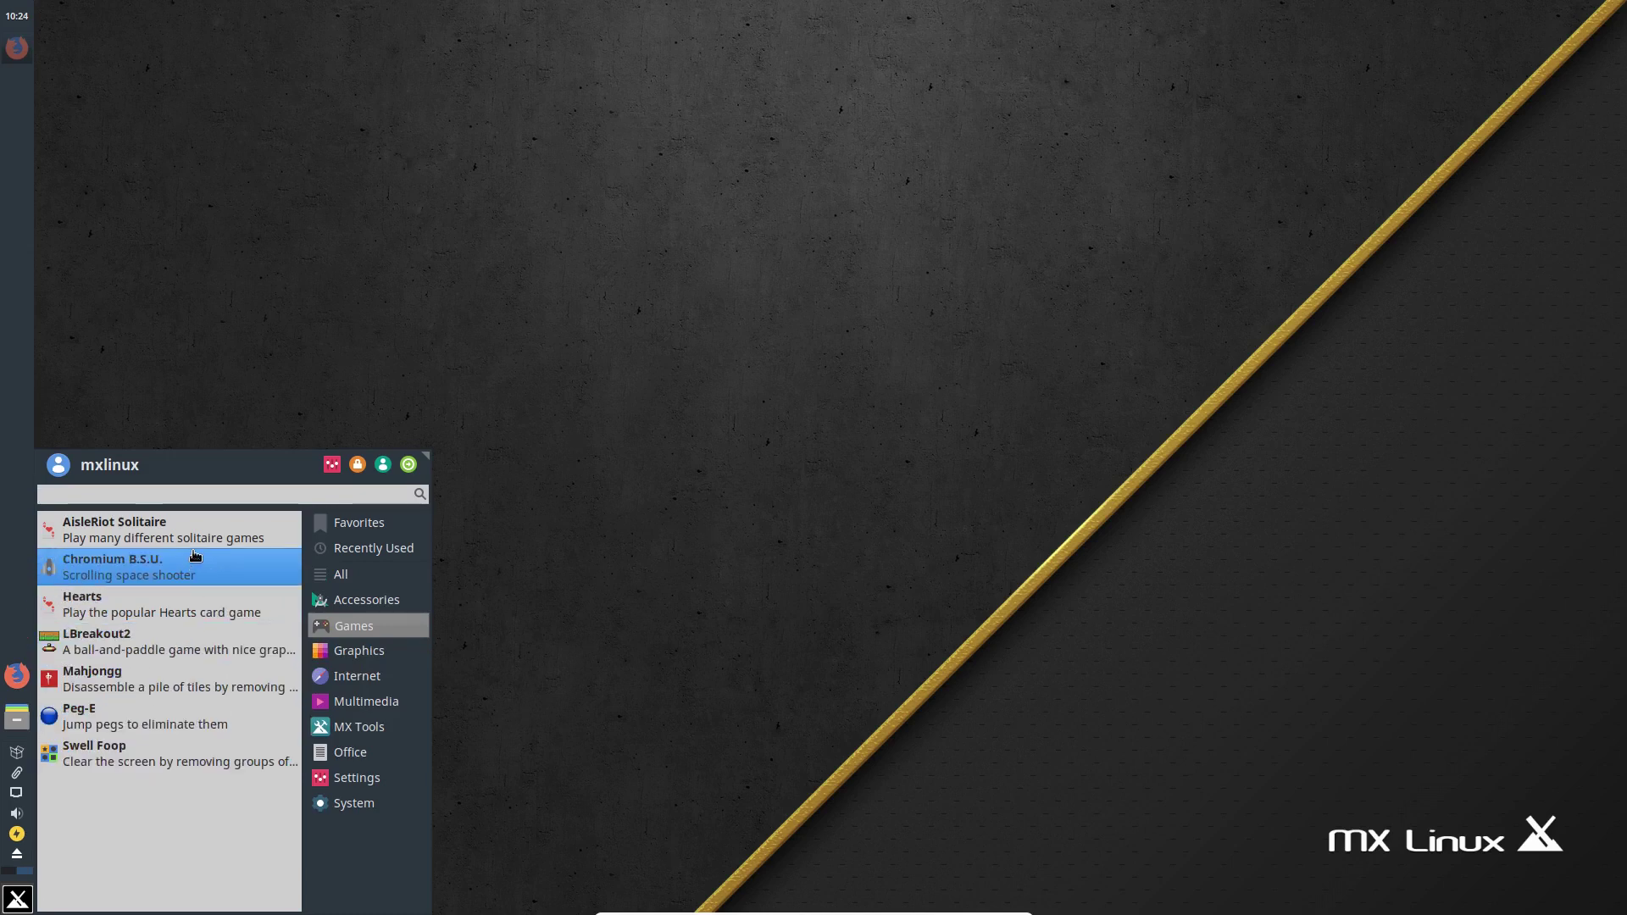
click(359, 651)
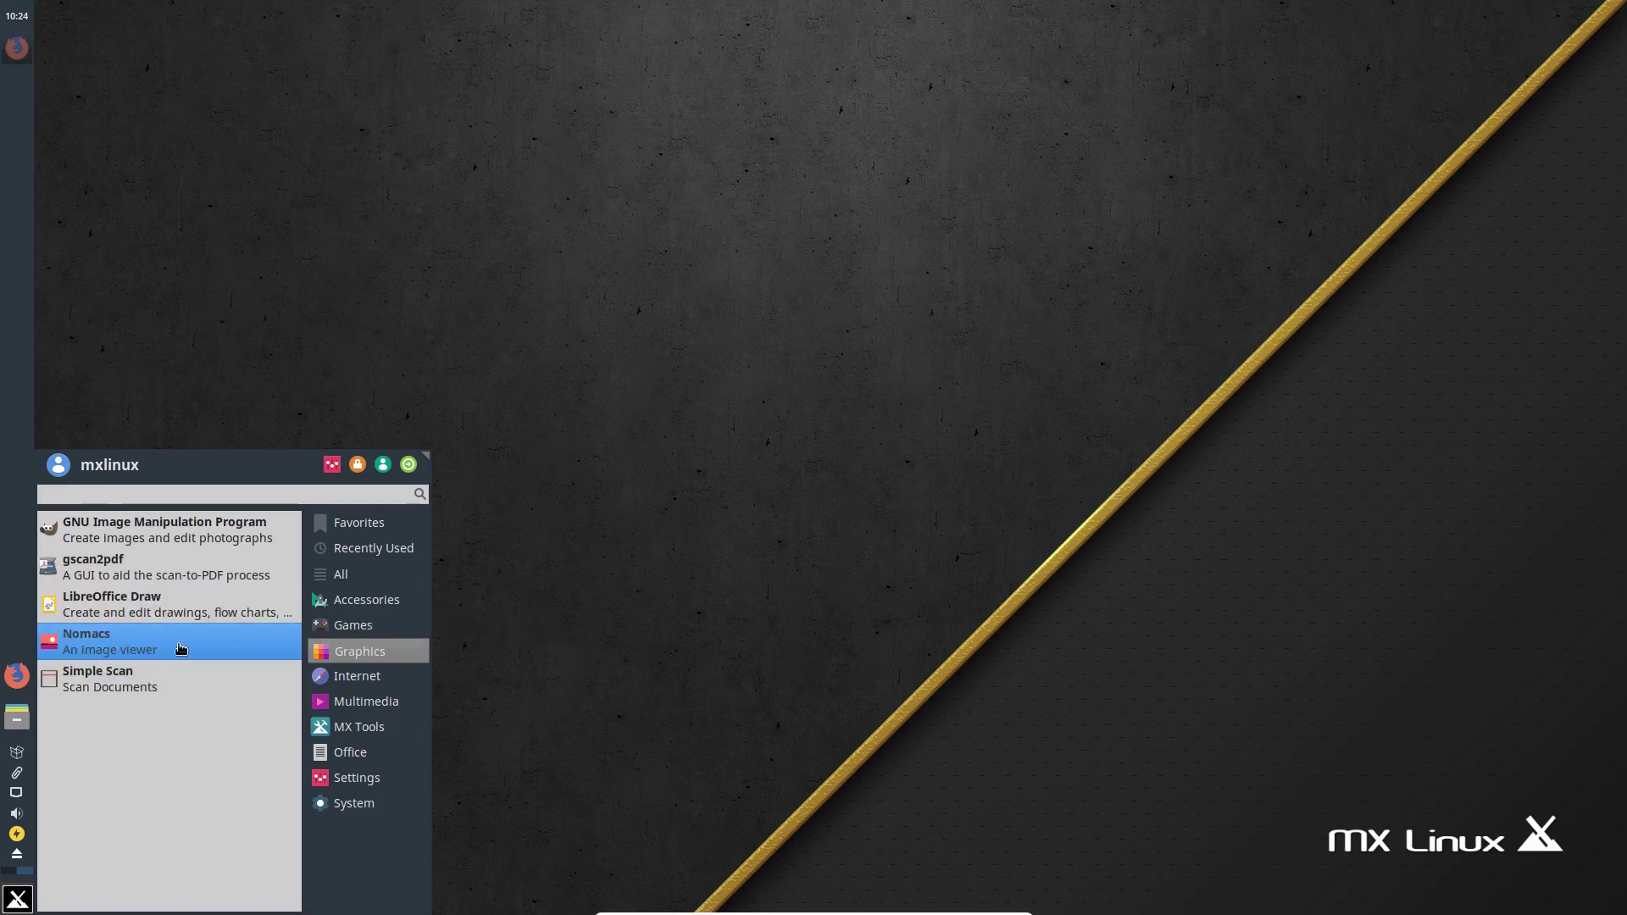
click(356, 676)
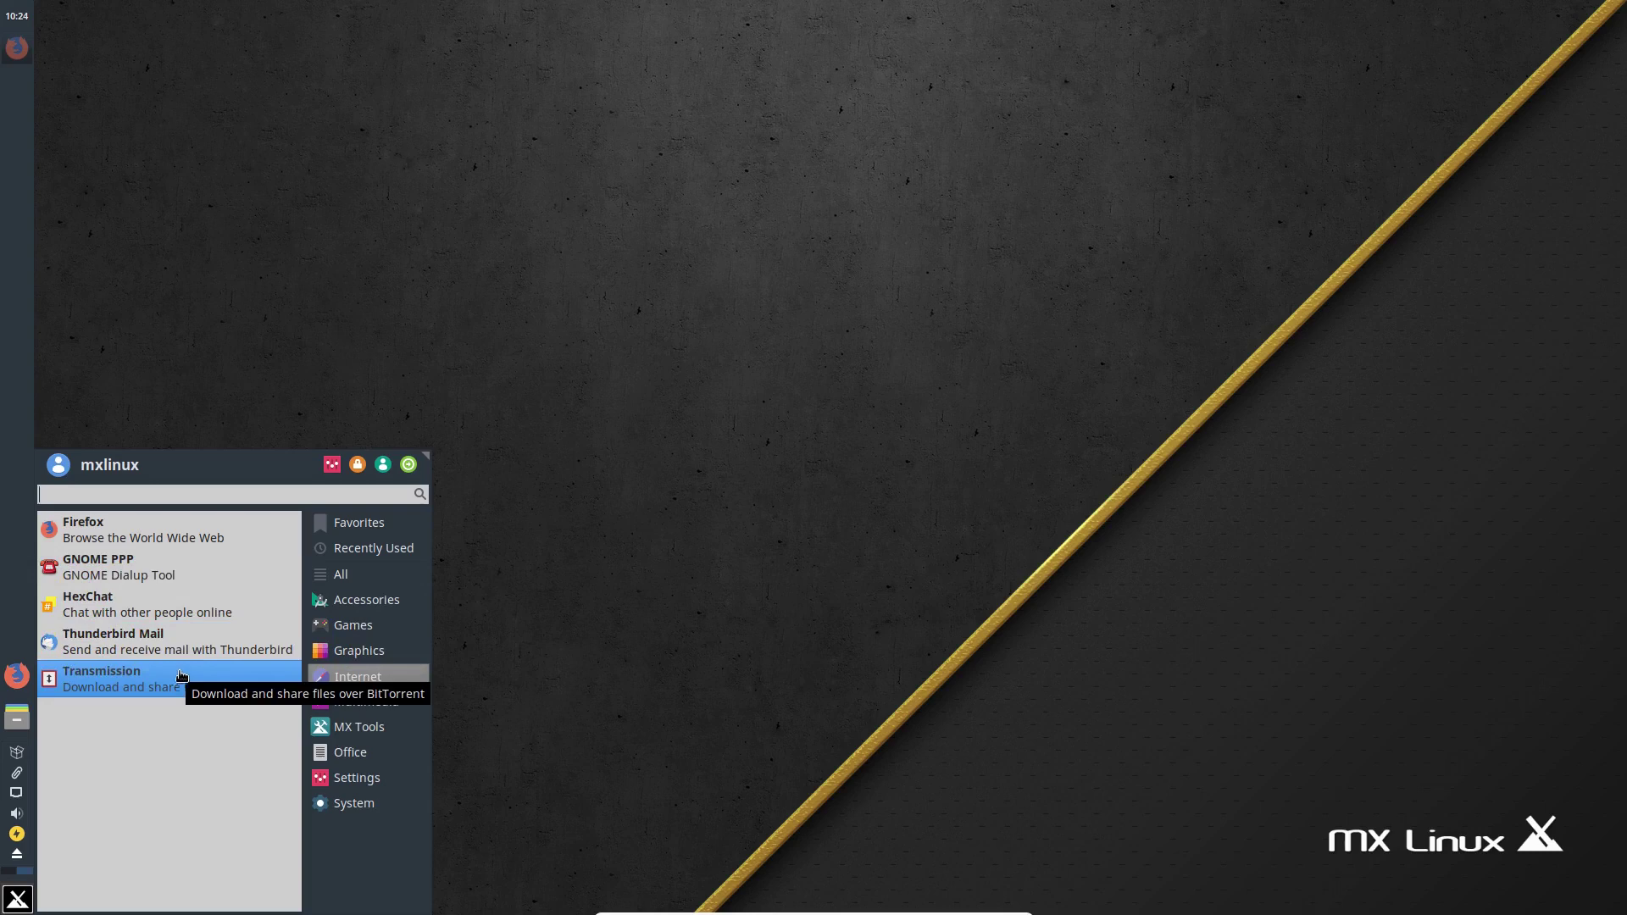
click(341, 705)
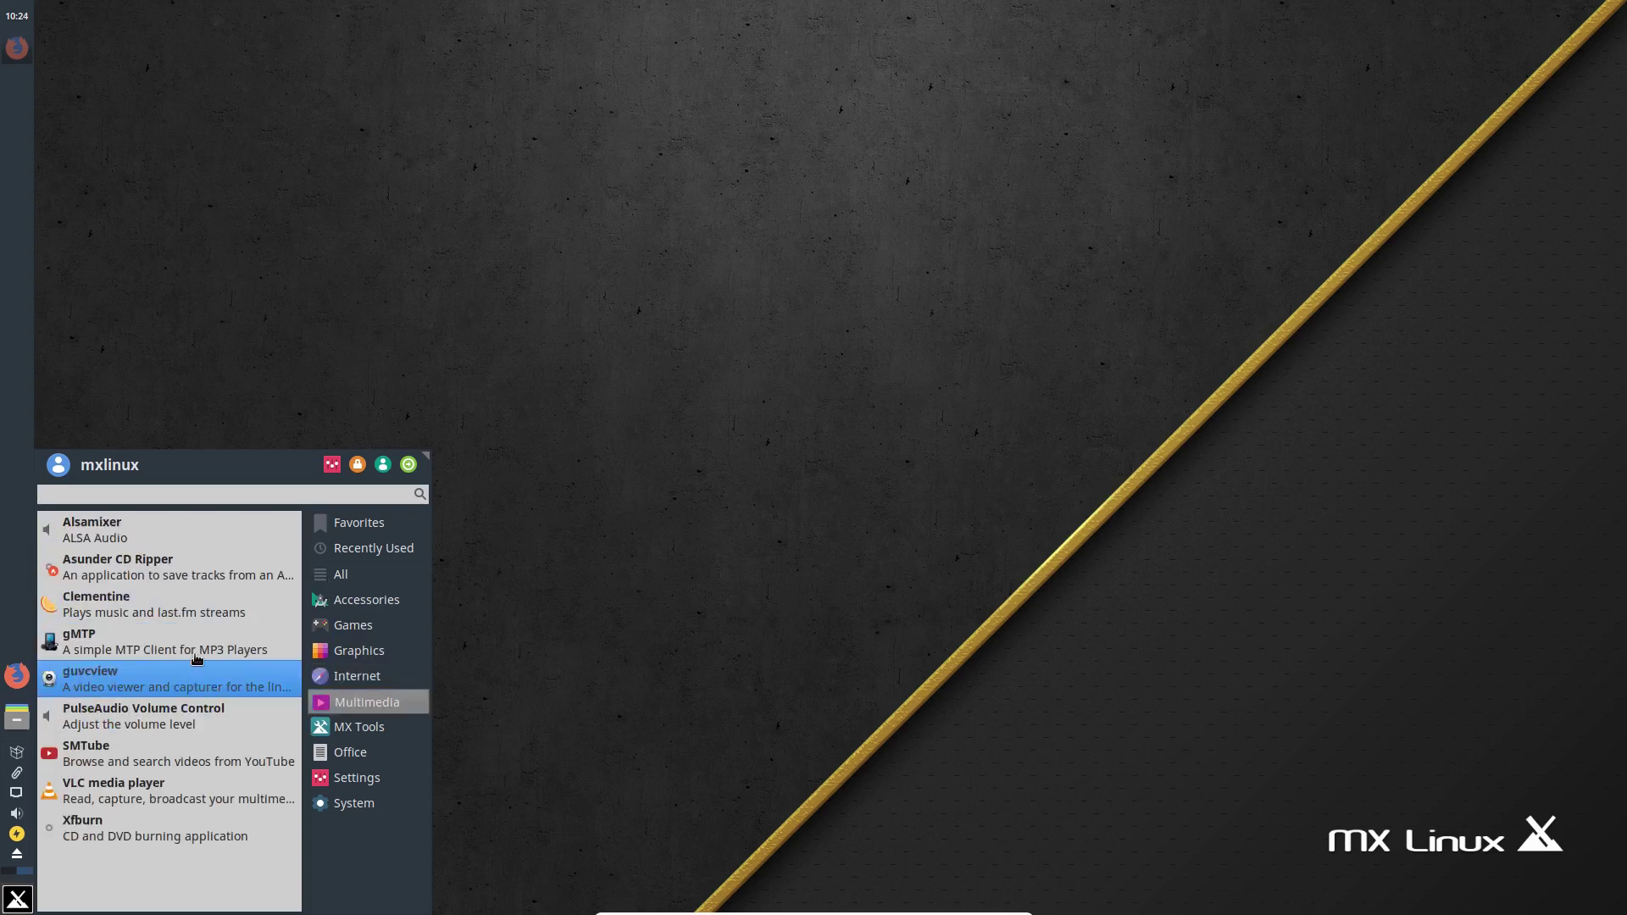
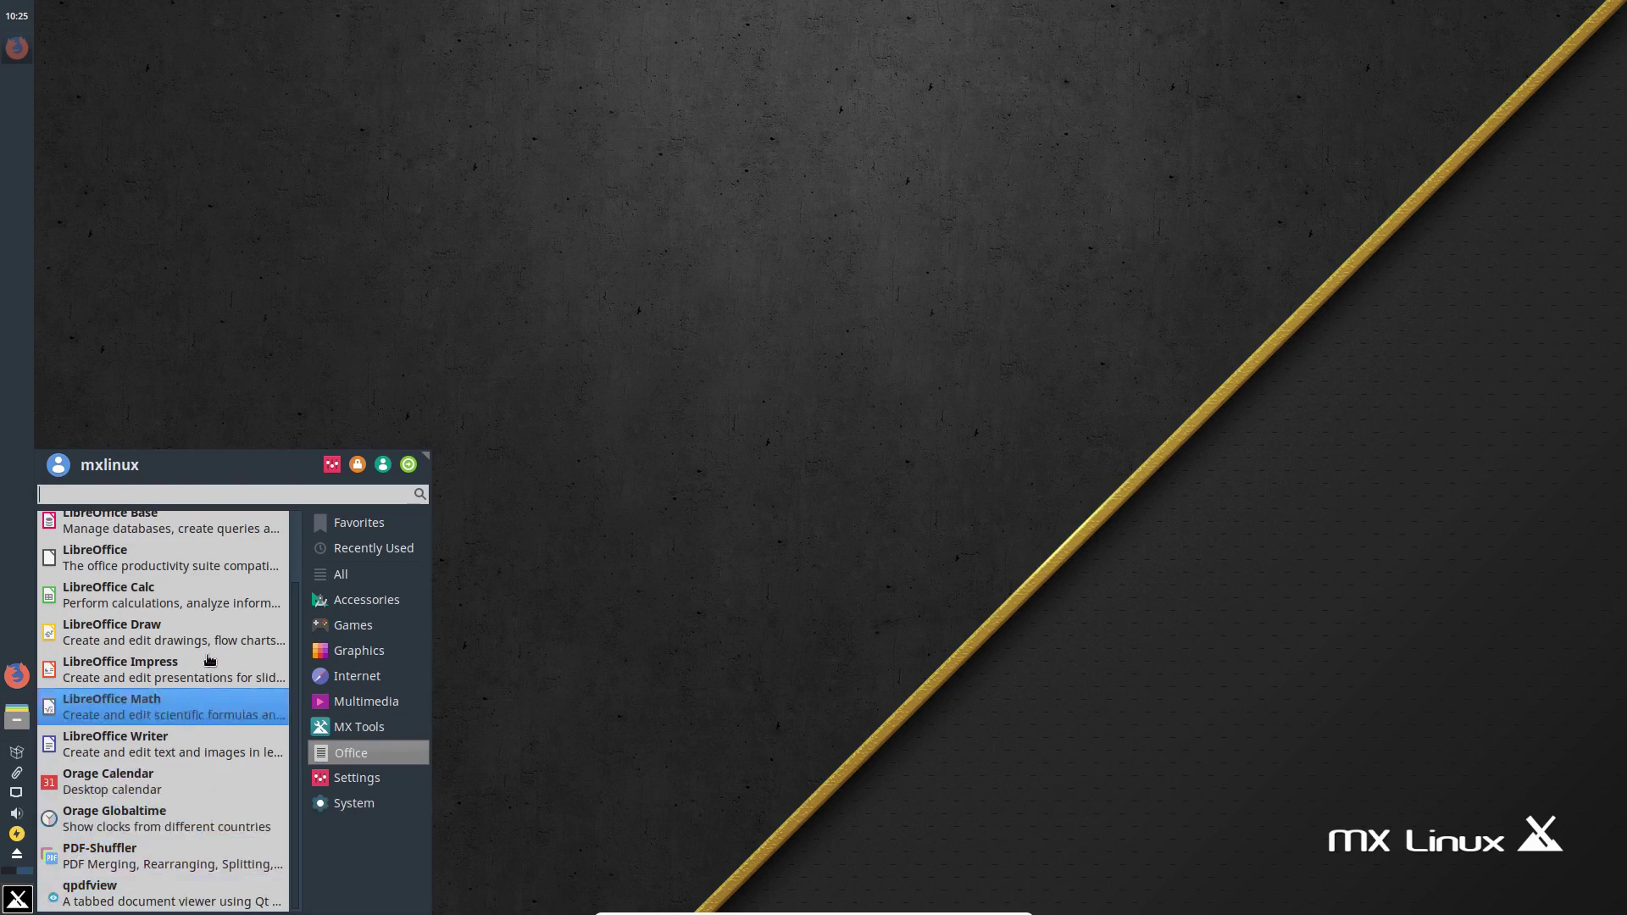
click(356, 727)
Look through the configuration tools in the Settings category, from About Me down to Workspaces.
click(351, 782)
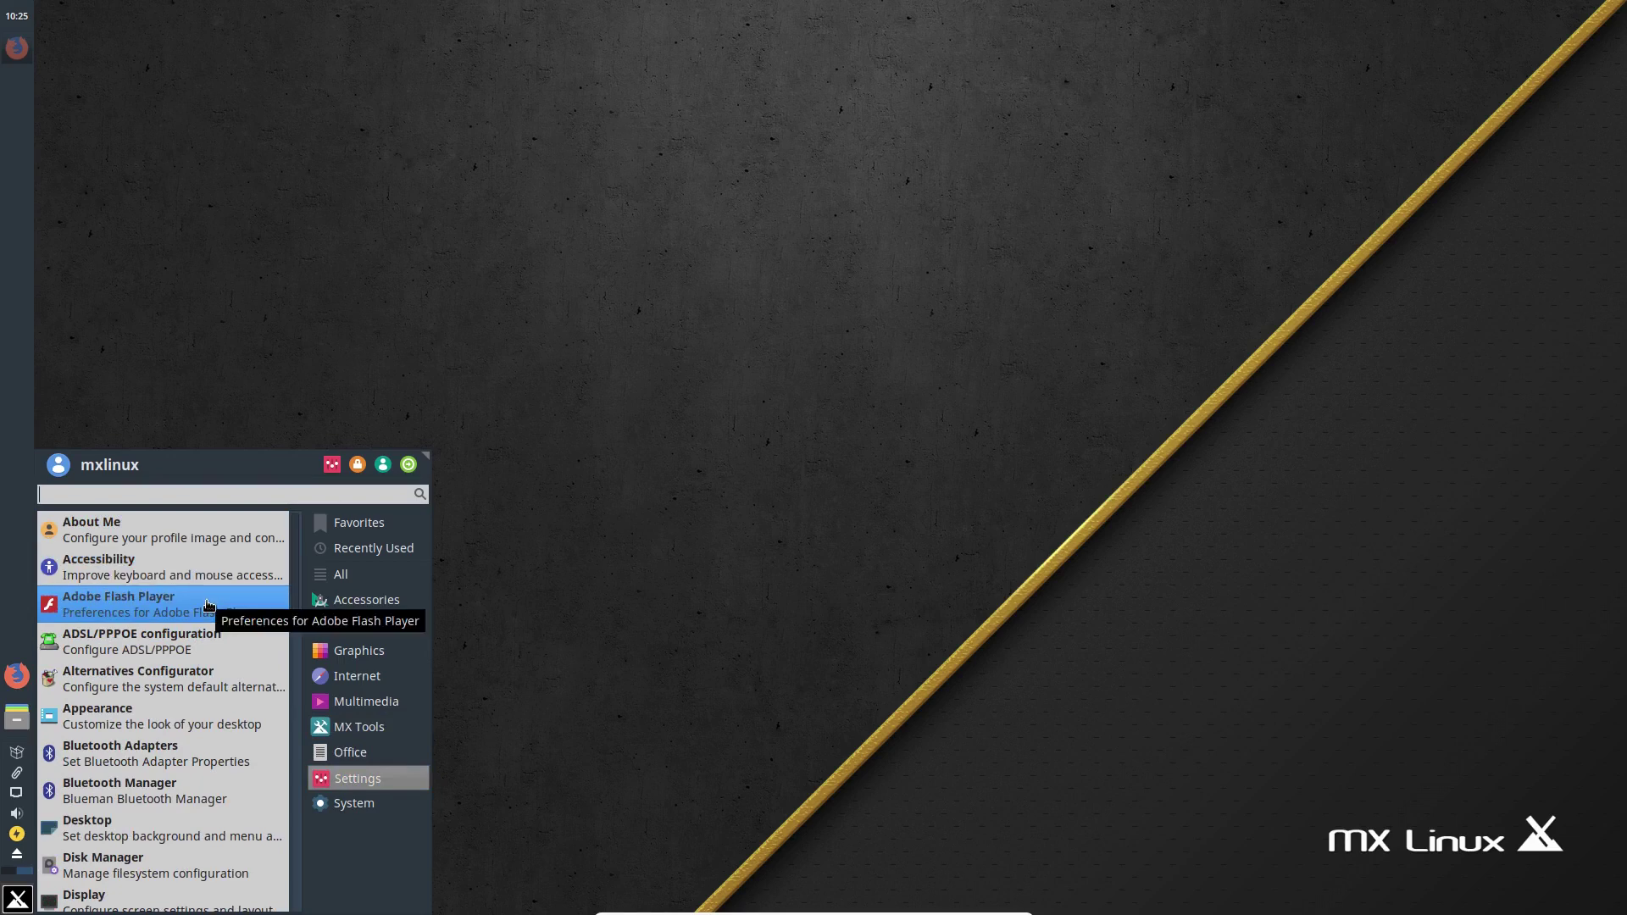
scroll(218, 739, down, 1)
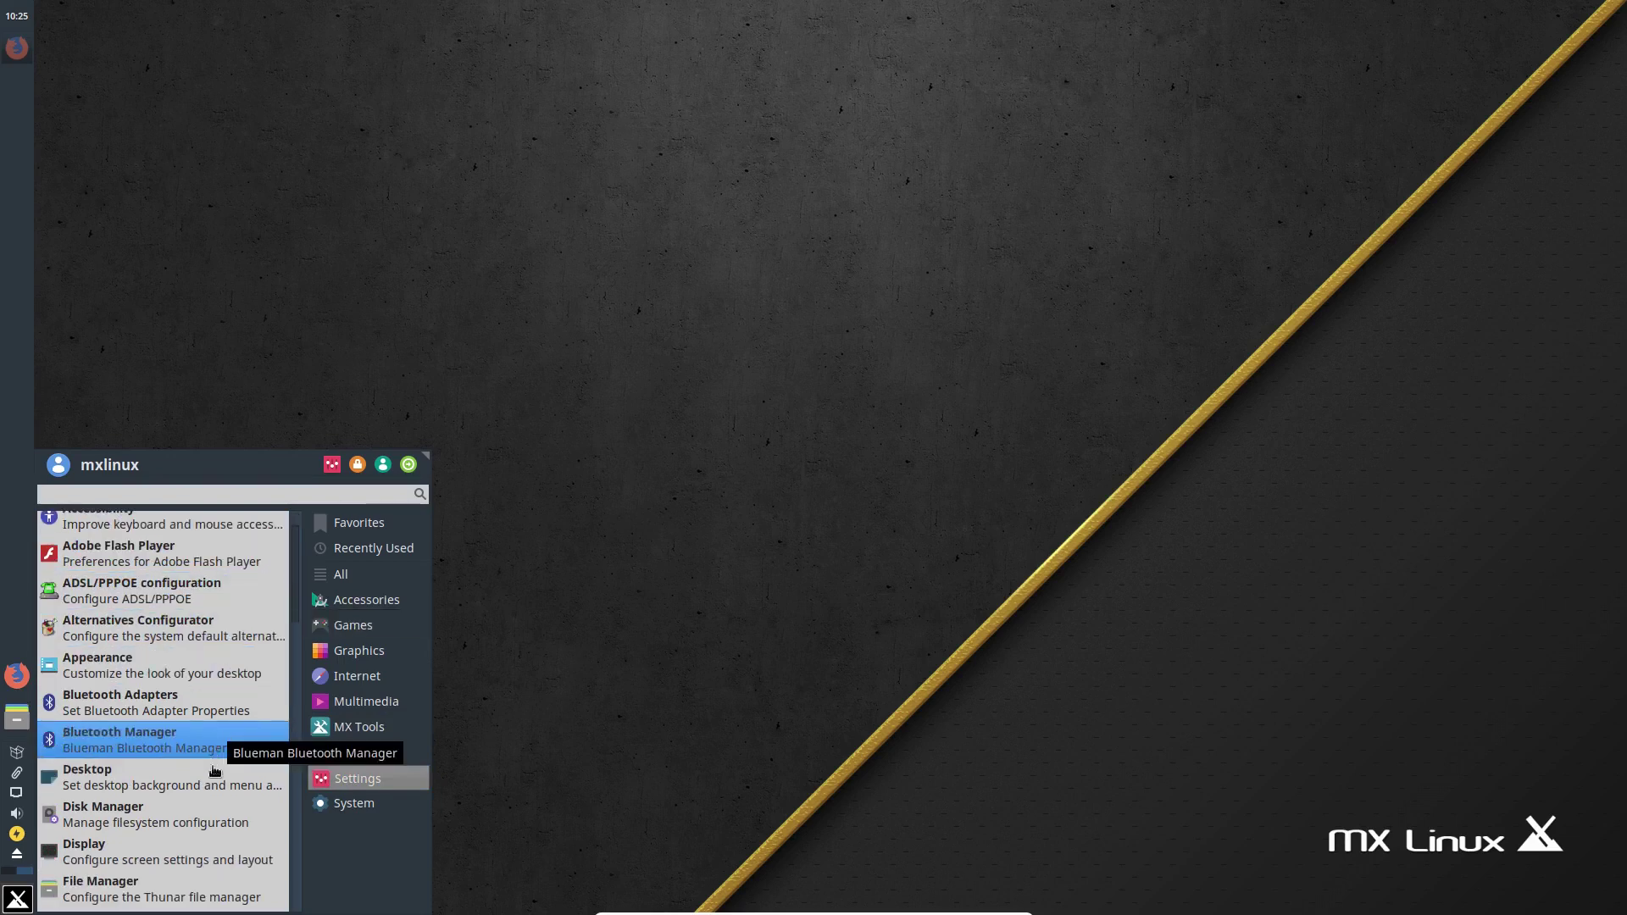
scroll(219, 793, down, 4)
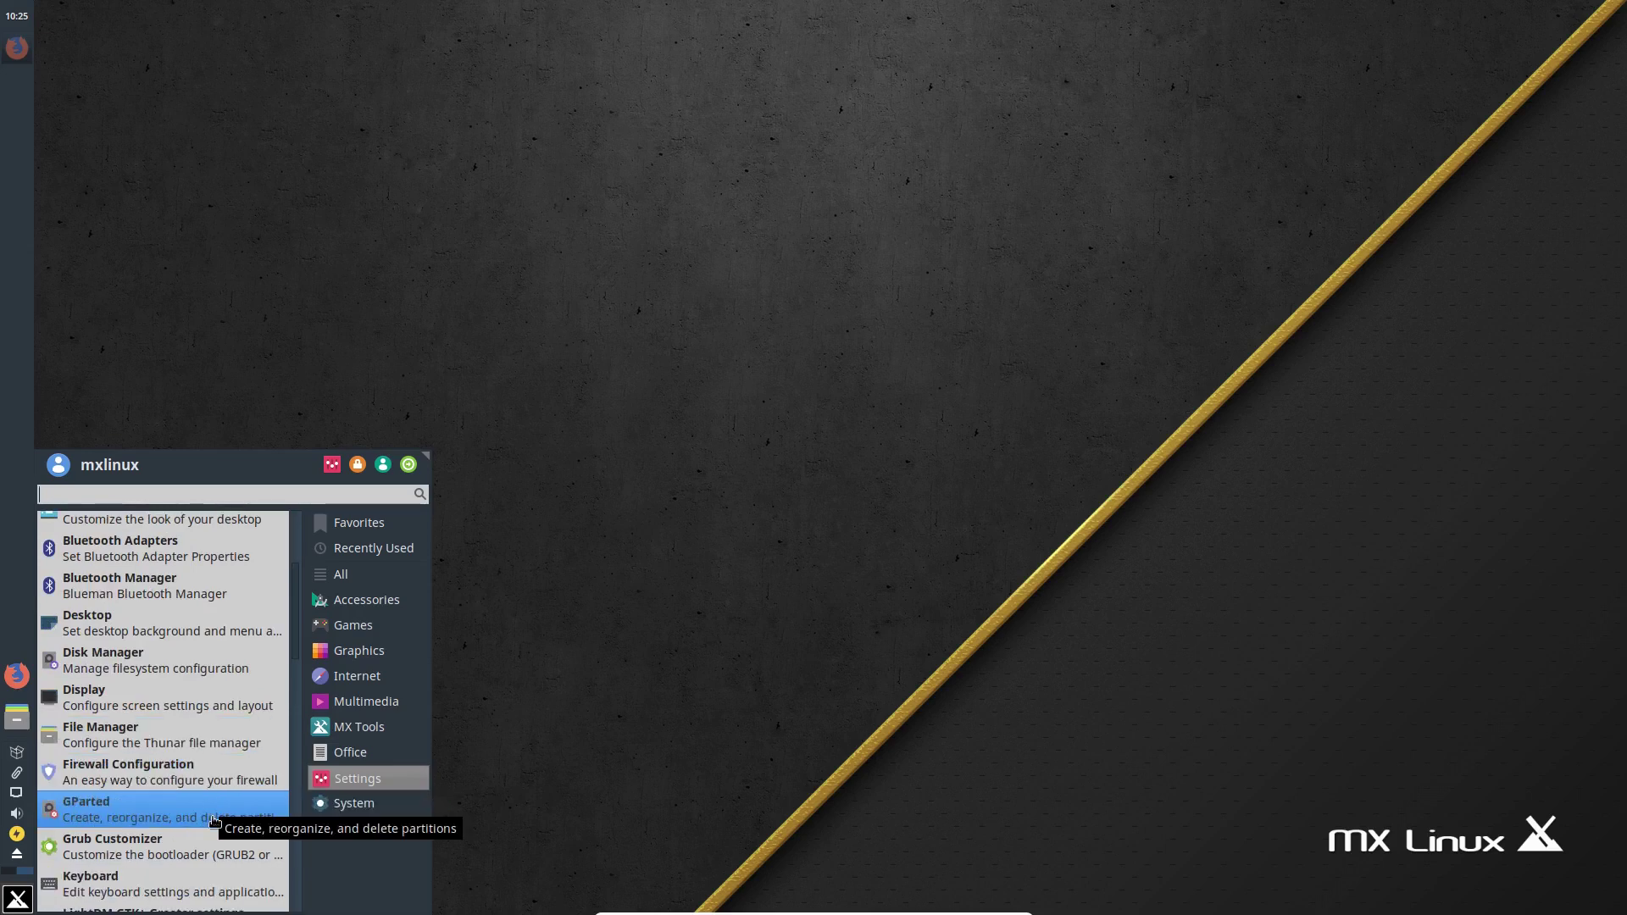
scroll(215, 815, down, 3)
scroll(214, 820, down, 5)
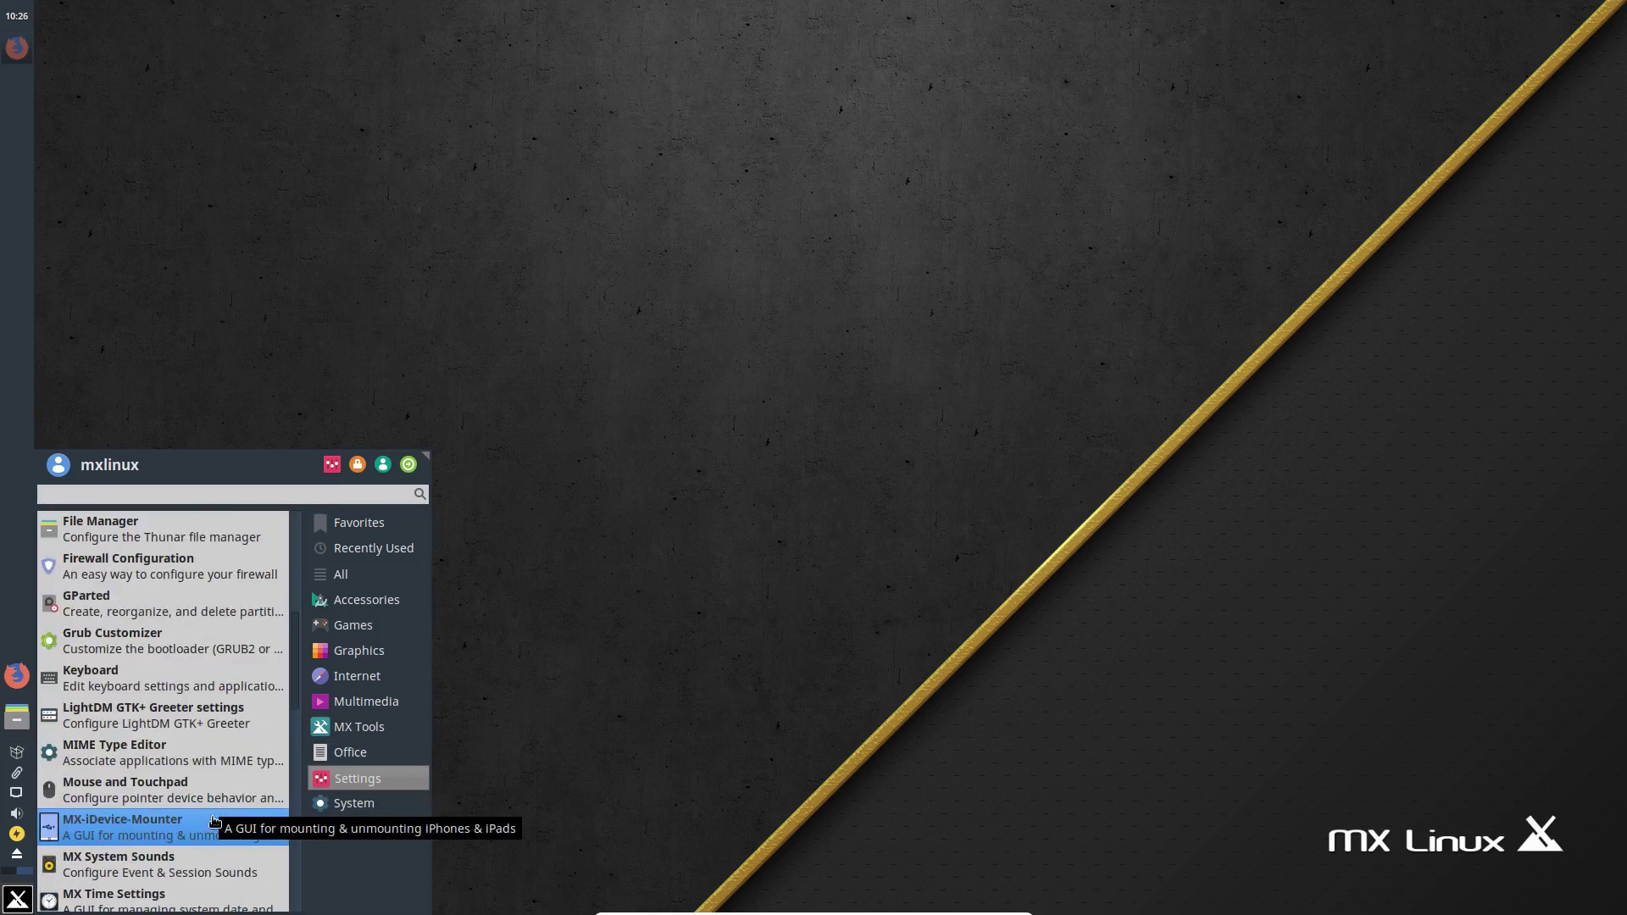
scroll(215, 820, down, 3)
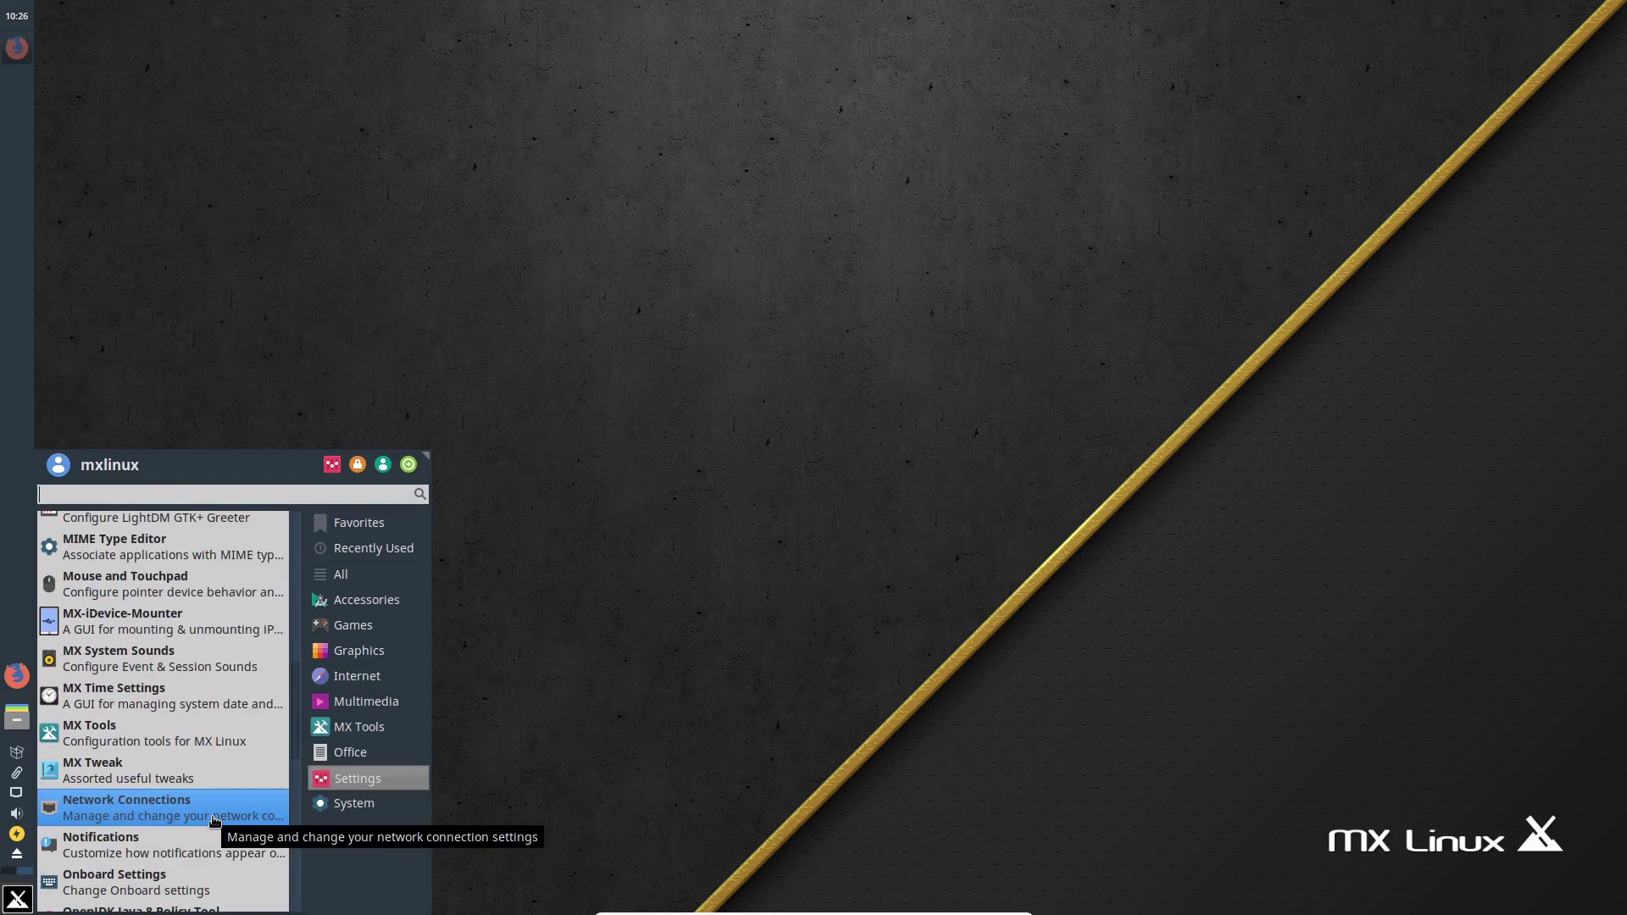
scroll(214, 818, down, 5)
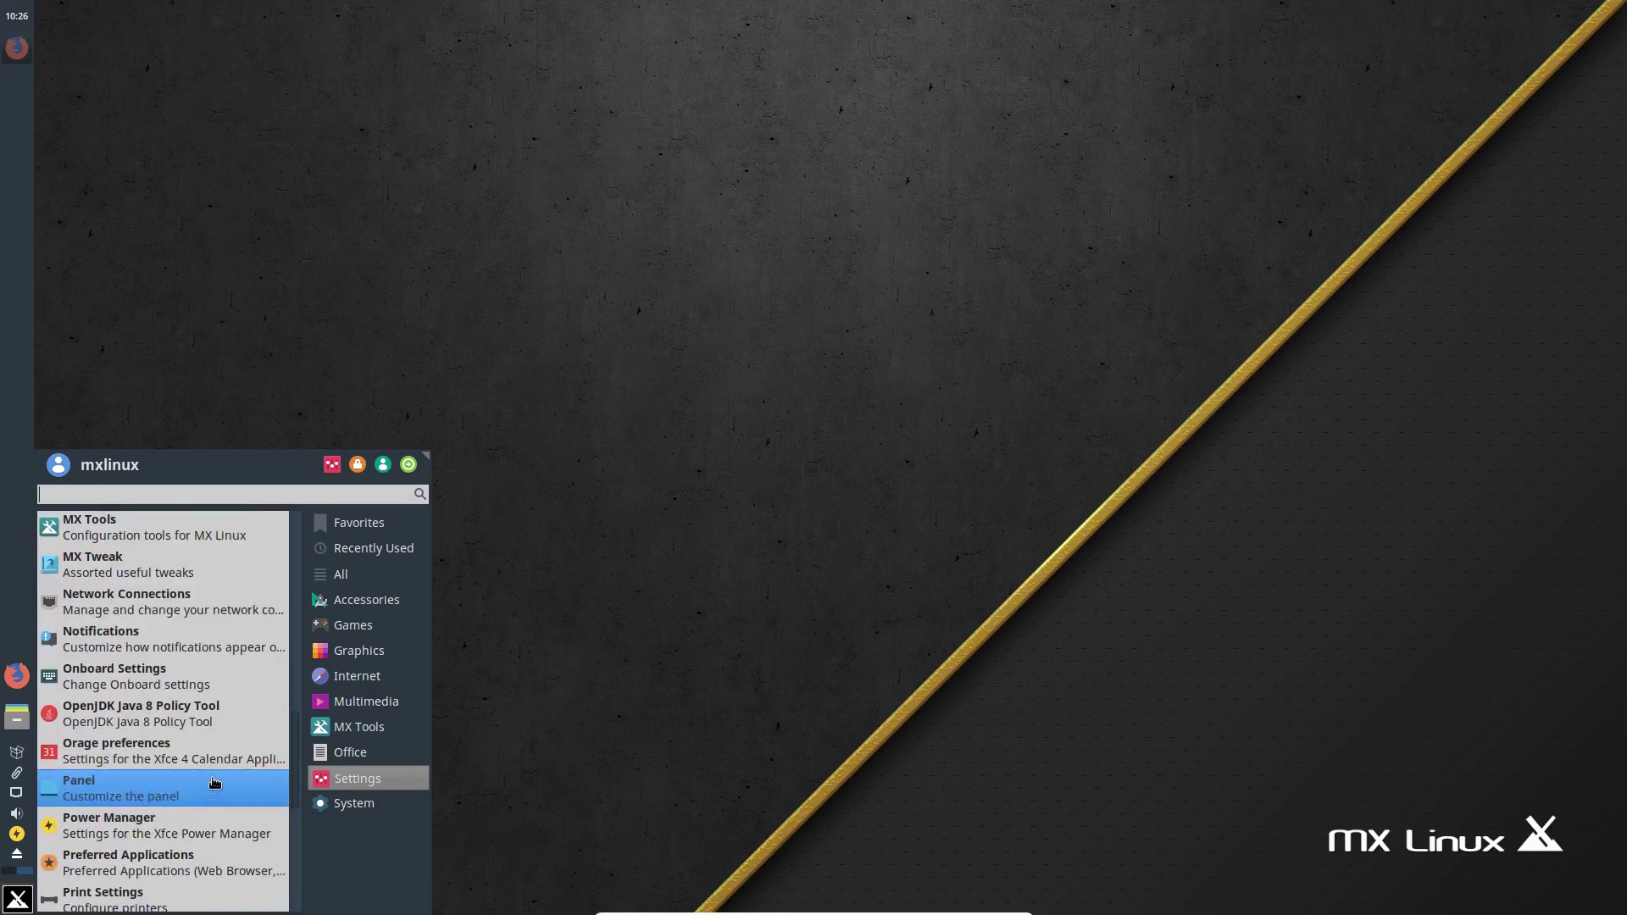
scroll(223, 797, down, 3)
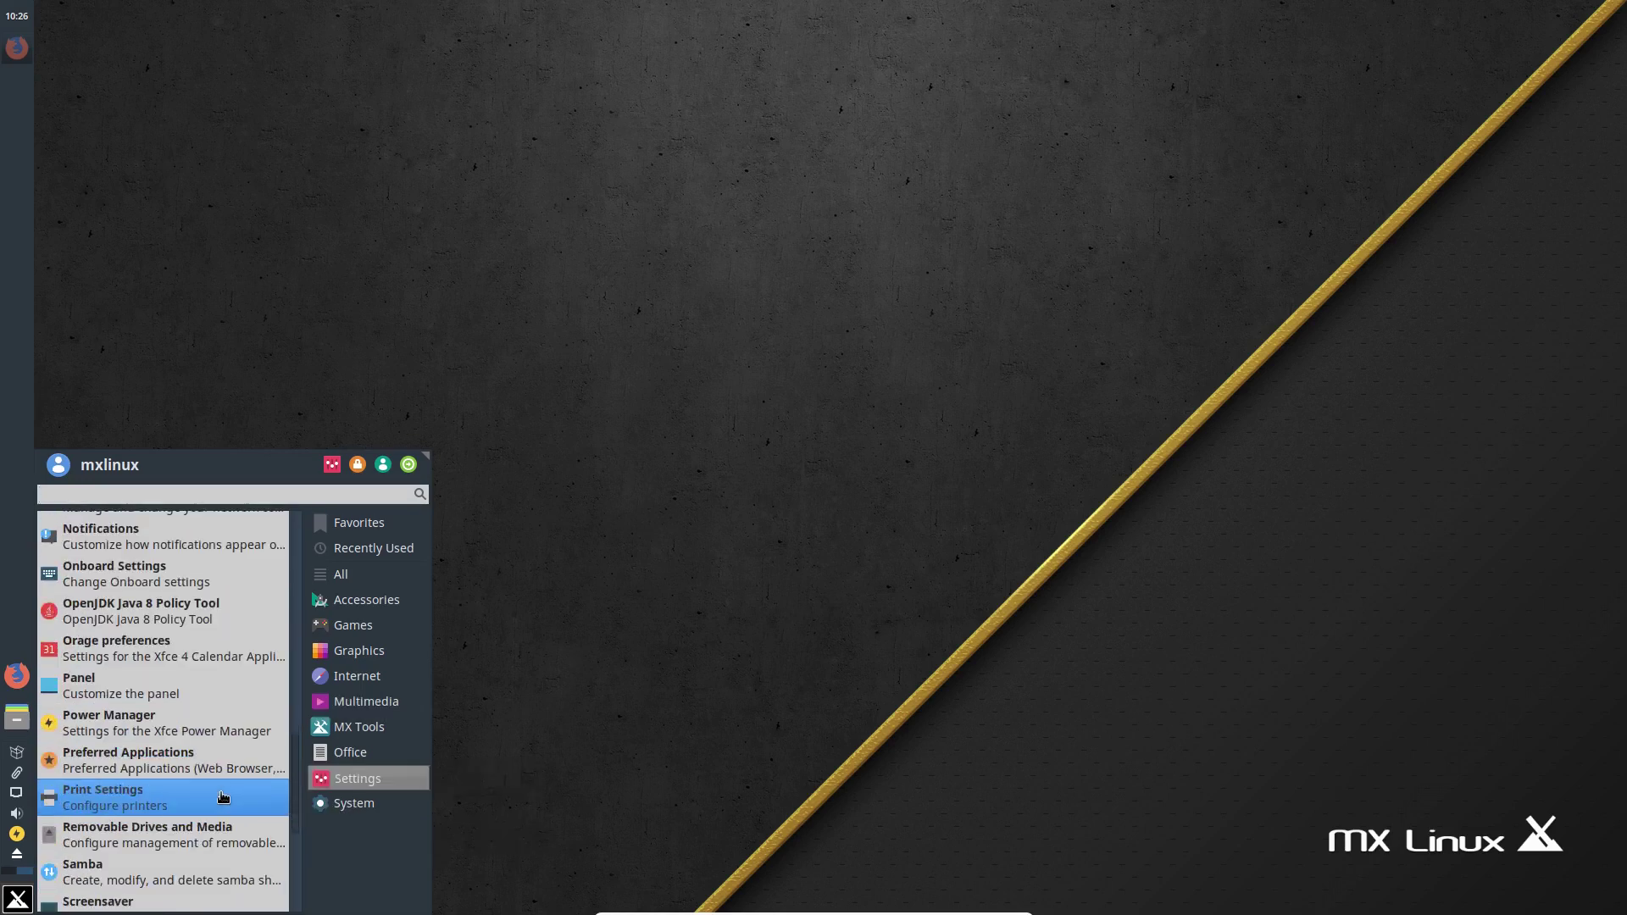
scroll(222, 797, down, 1)
scroll(223, 797, down, 7)
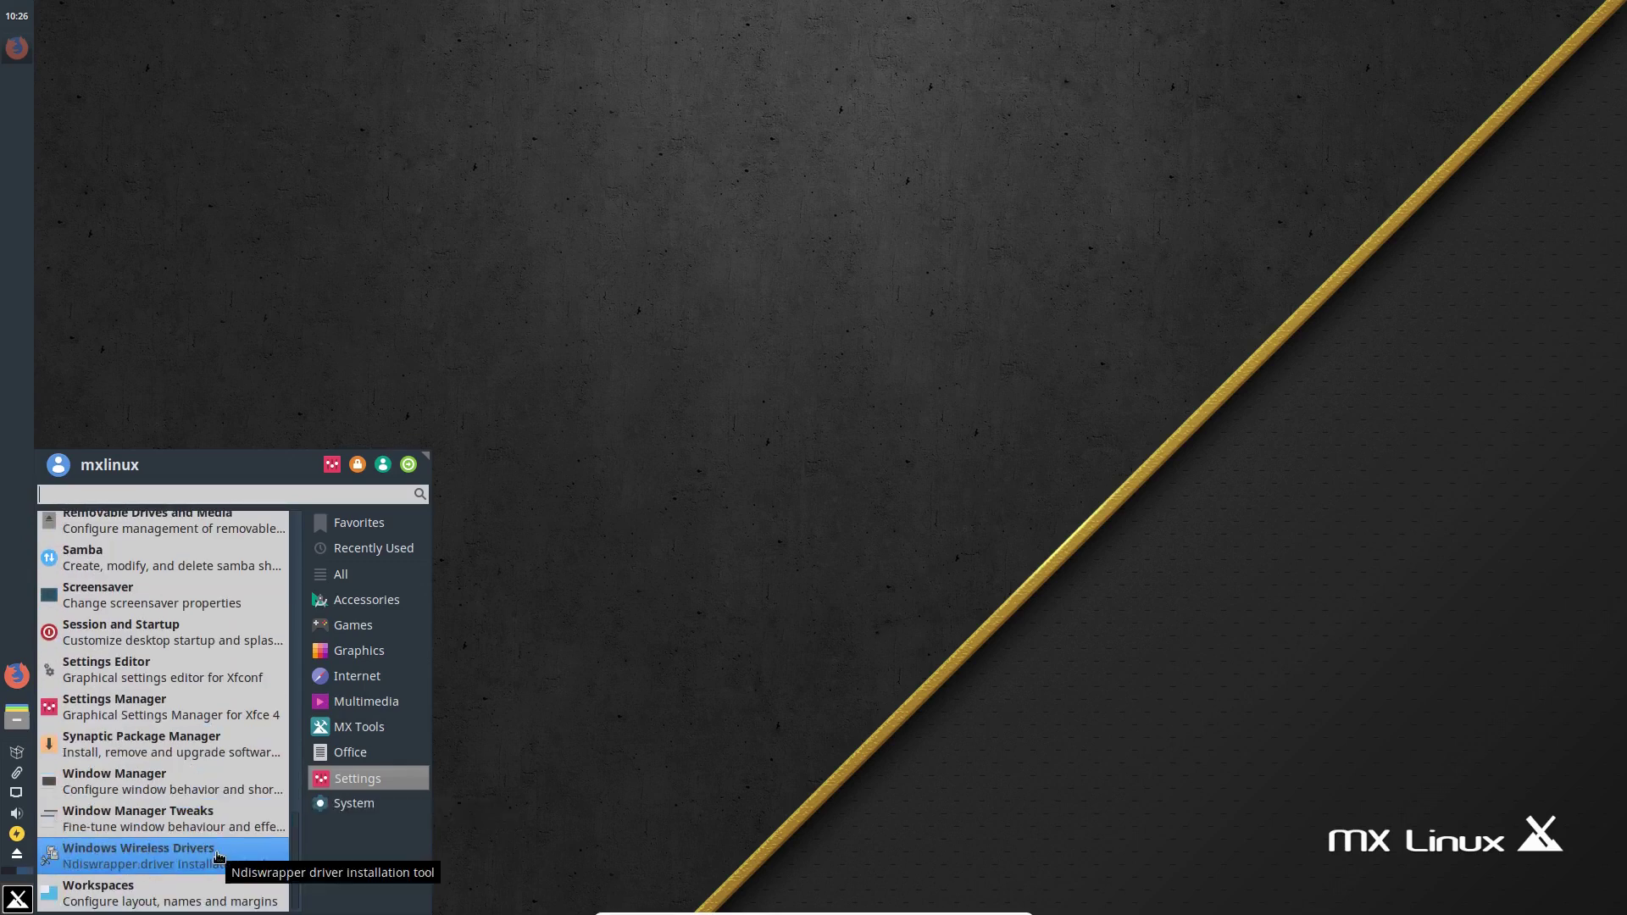
Look through the tools in the System category down to Xfce Terminal.
click(366, 806)
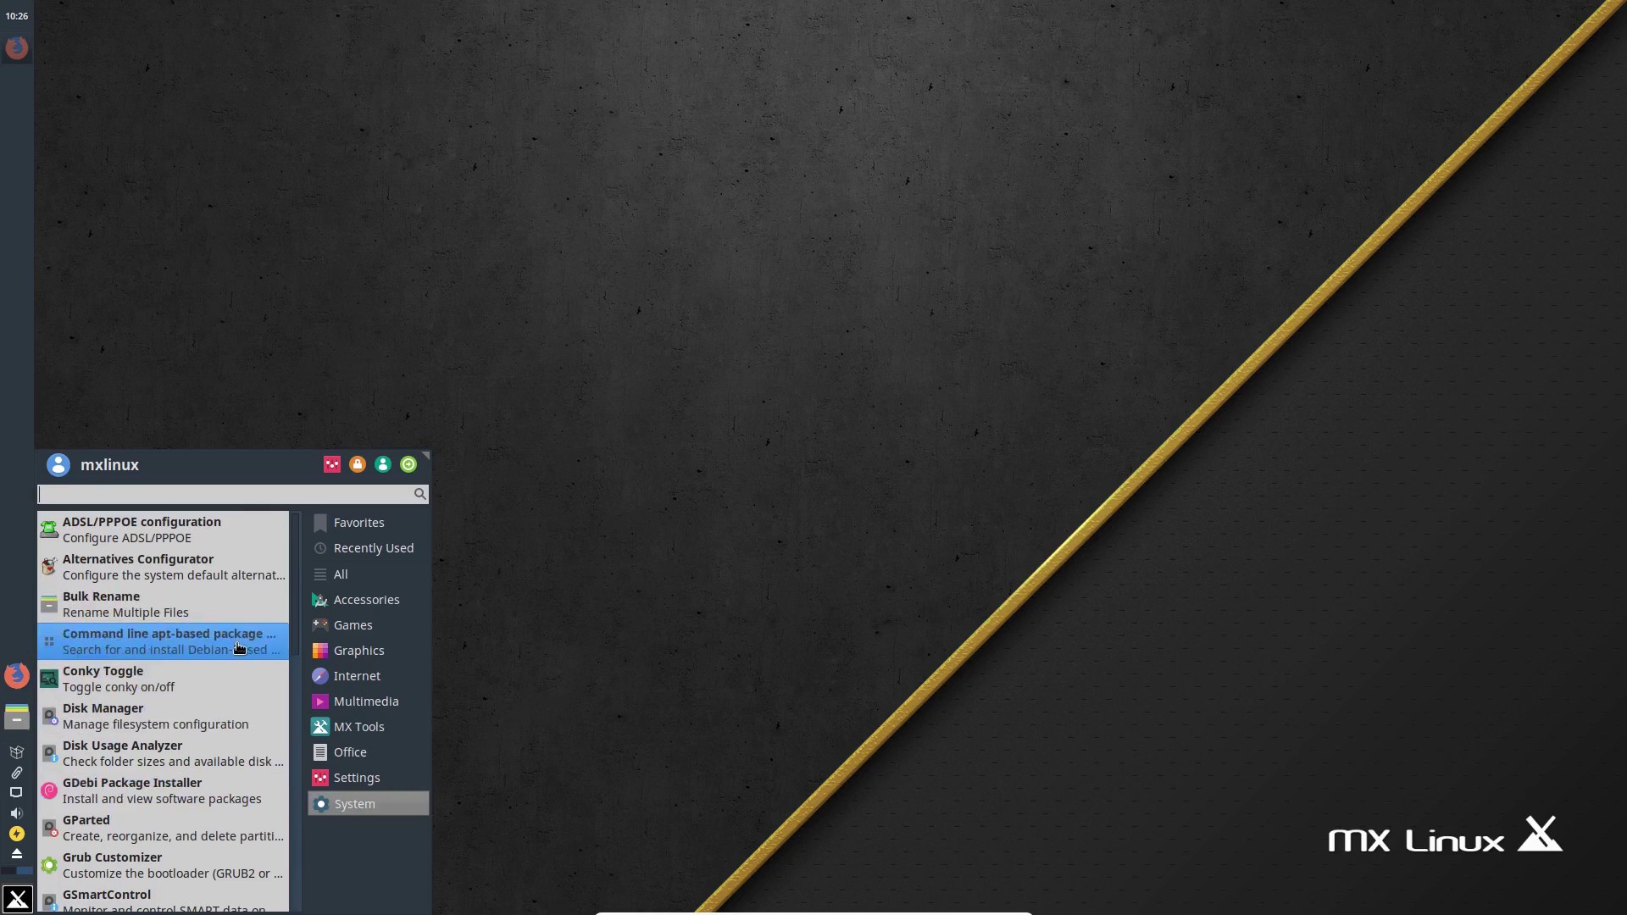
scroll(220, 761, down, 1)
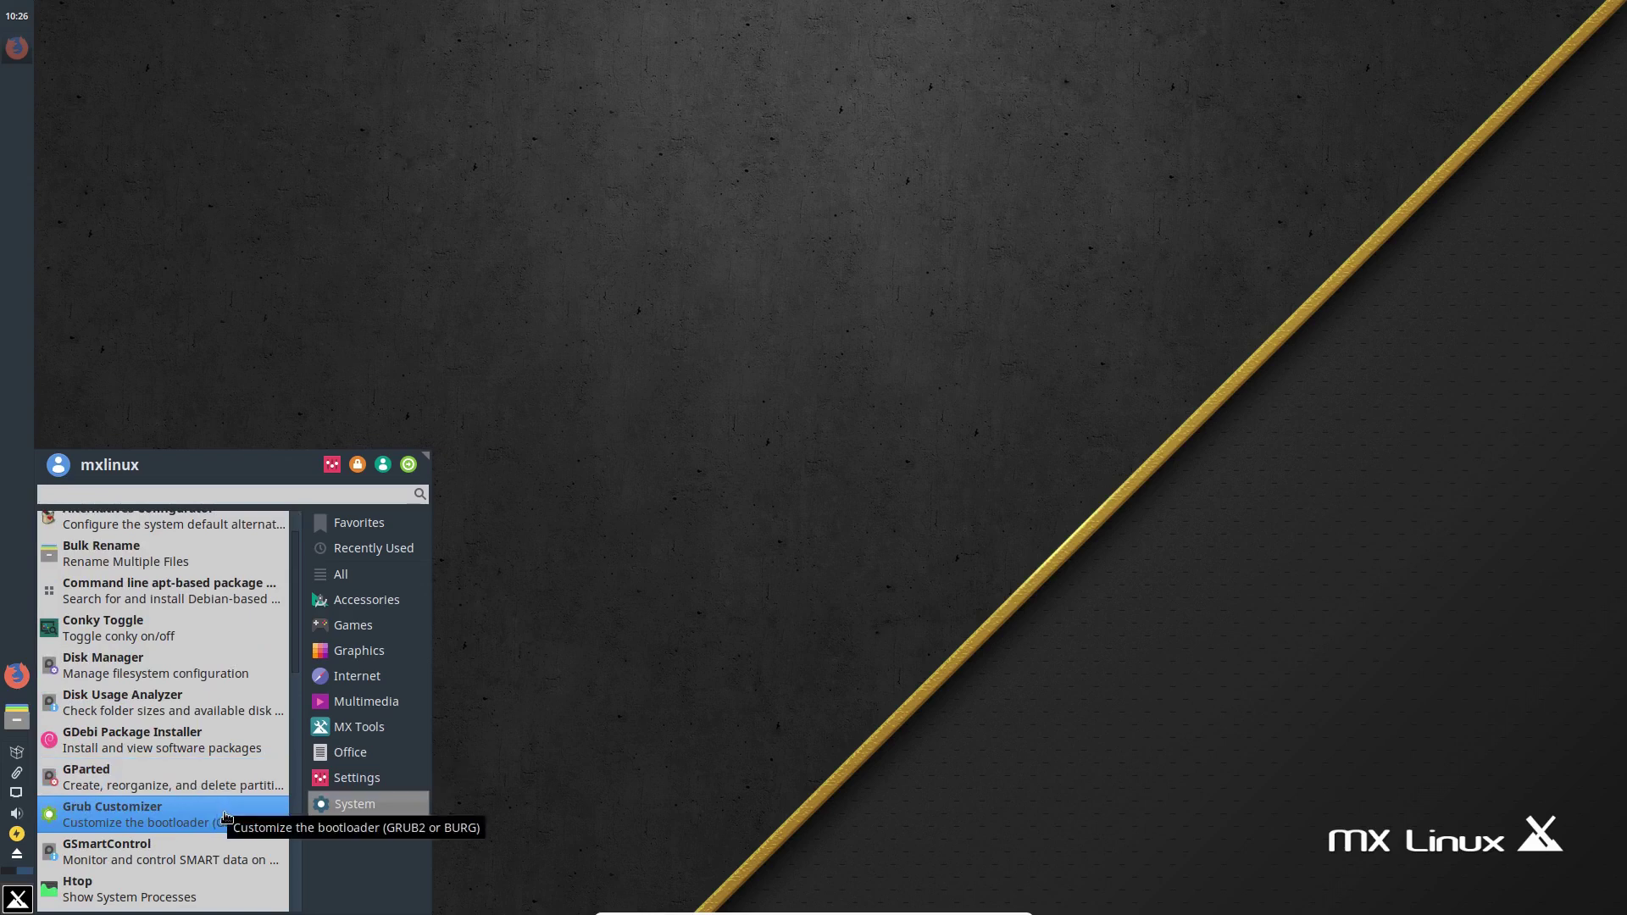
scroll(226, 819, down, 2)
scroll(227, 820, down, 6)
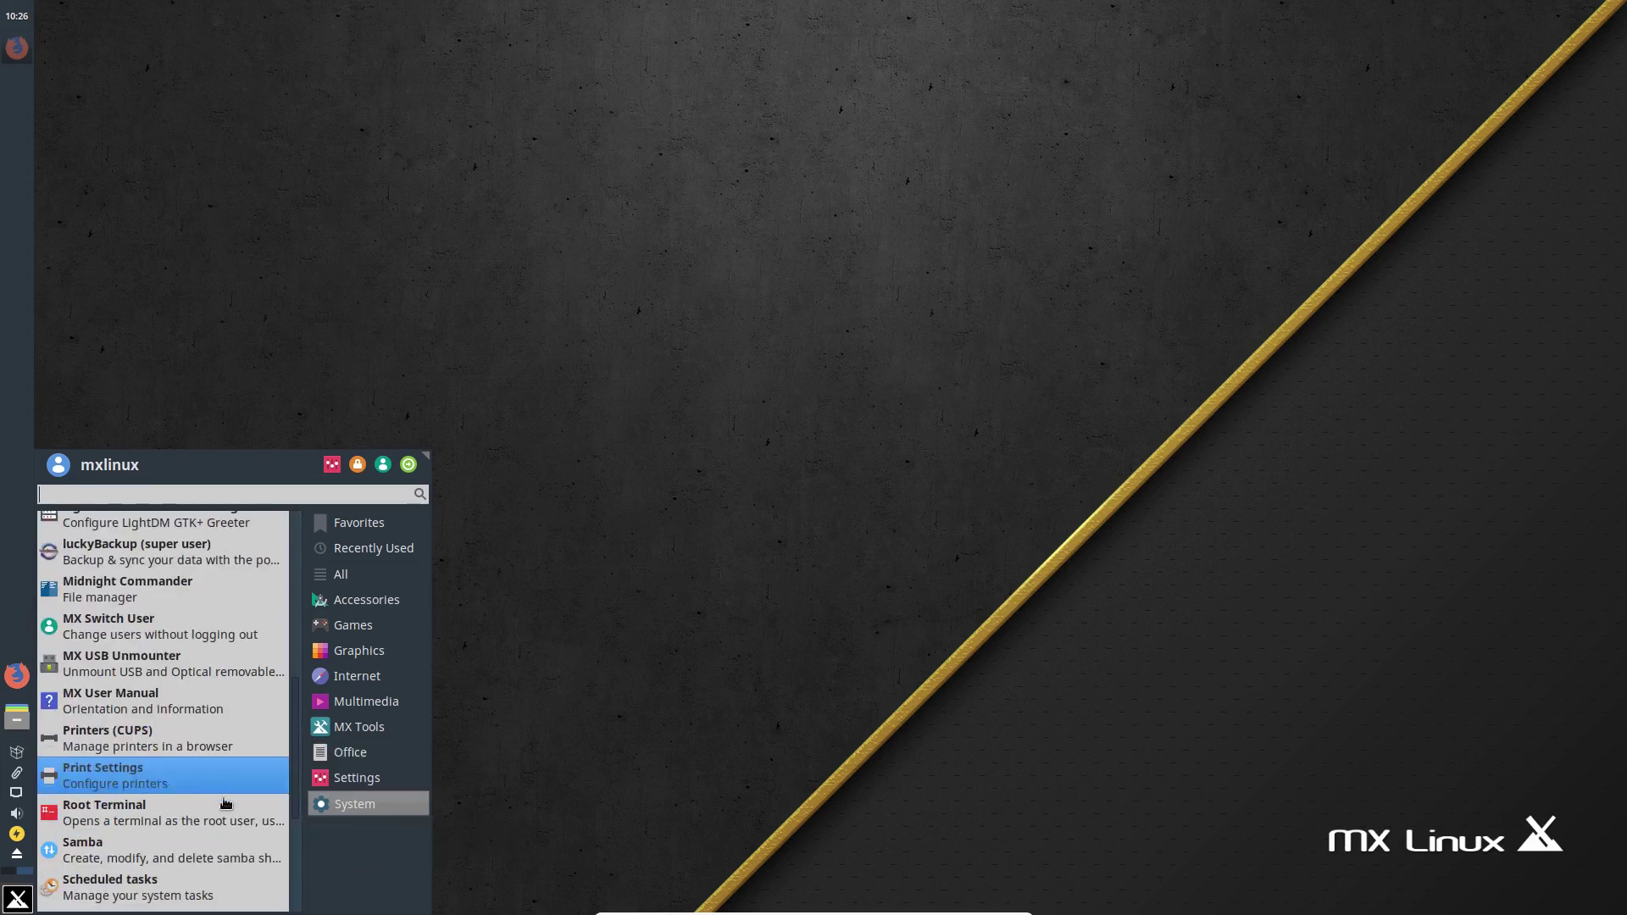
scroll(227, 843, down, 2)
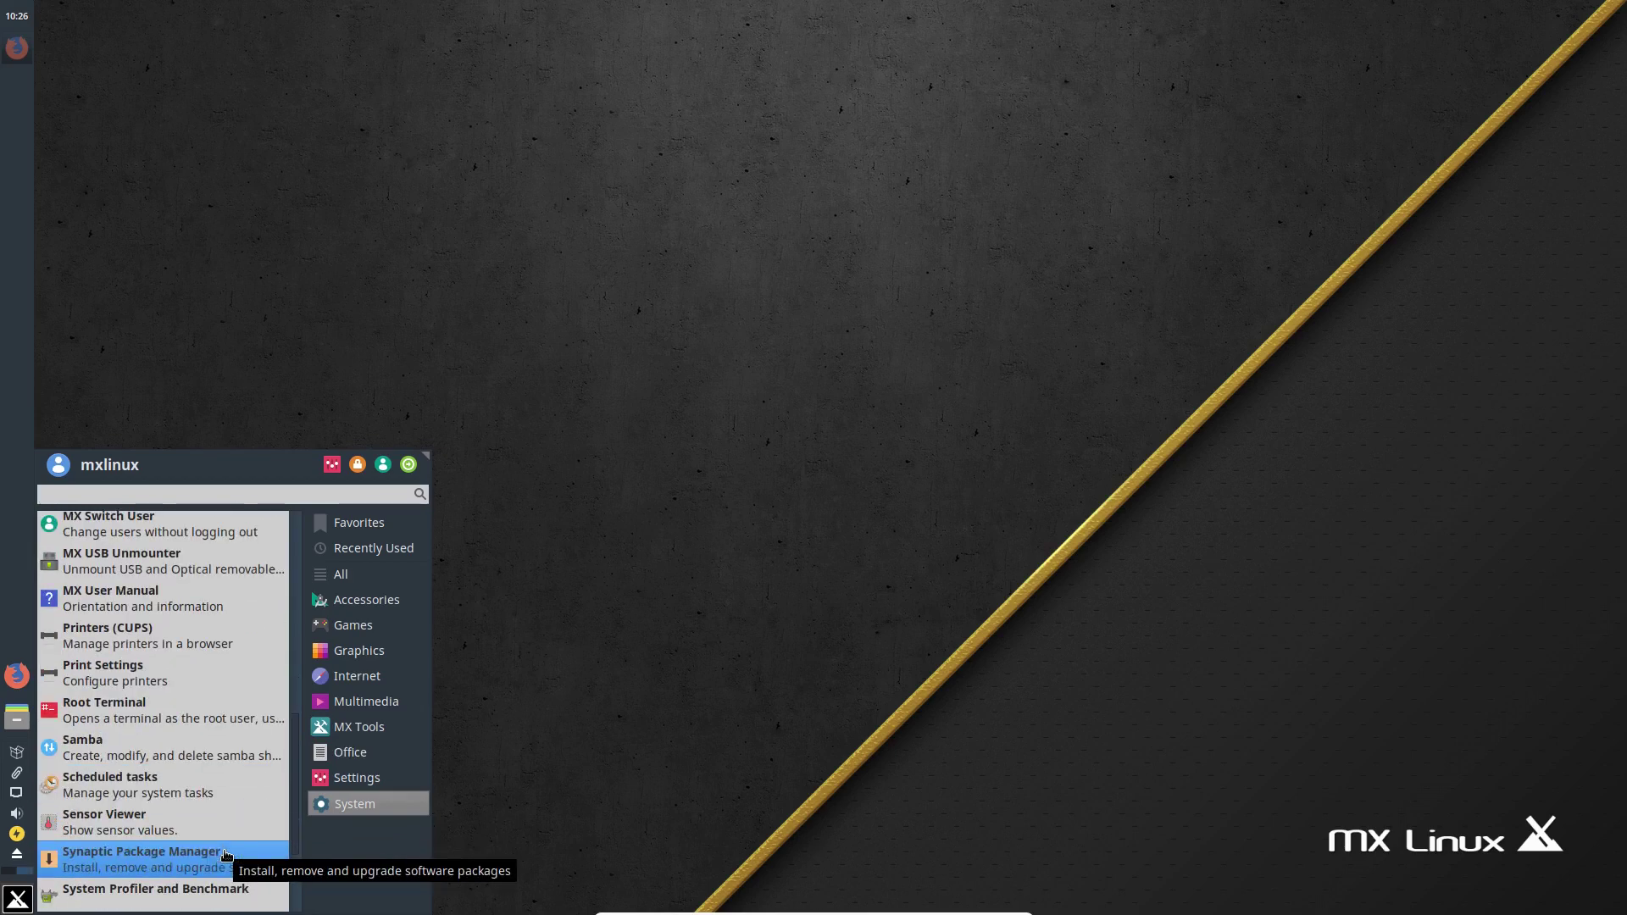
scroll(222, 797, down, 2)
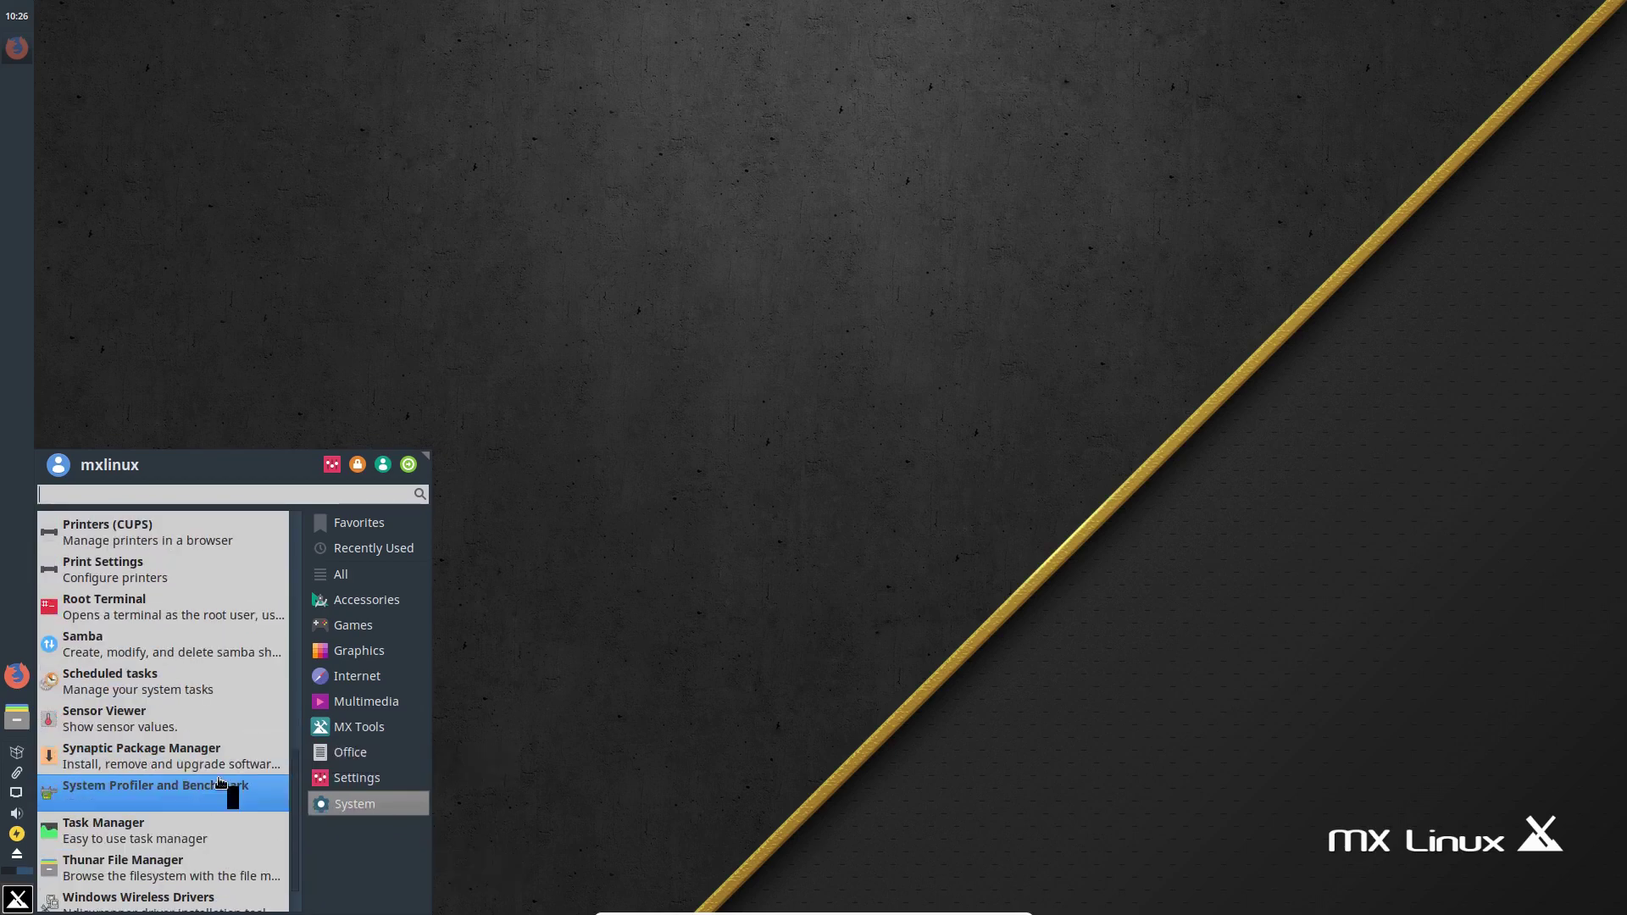
scroll(179, 809, down, 1)
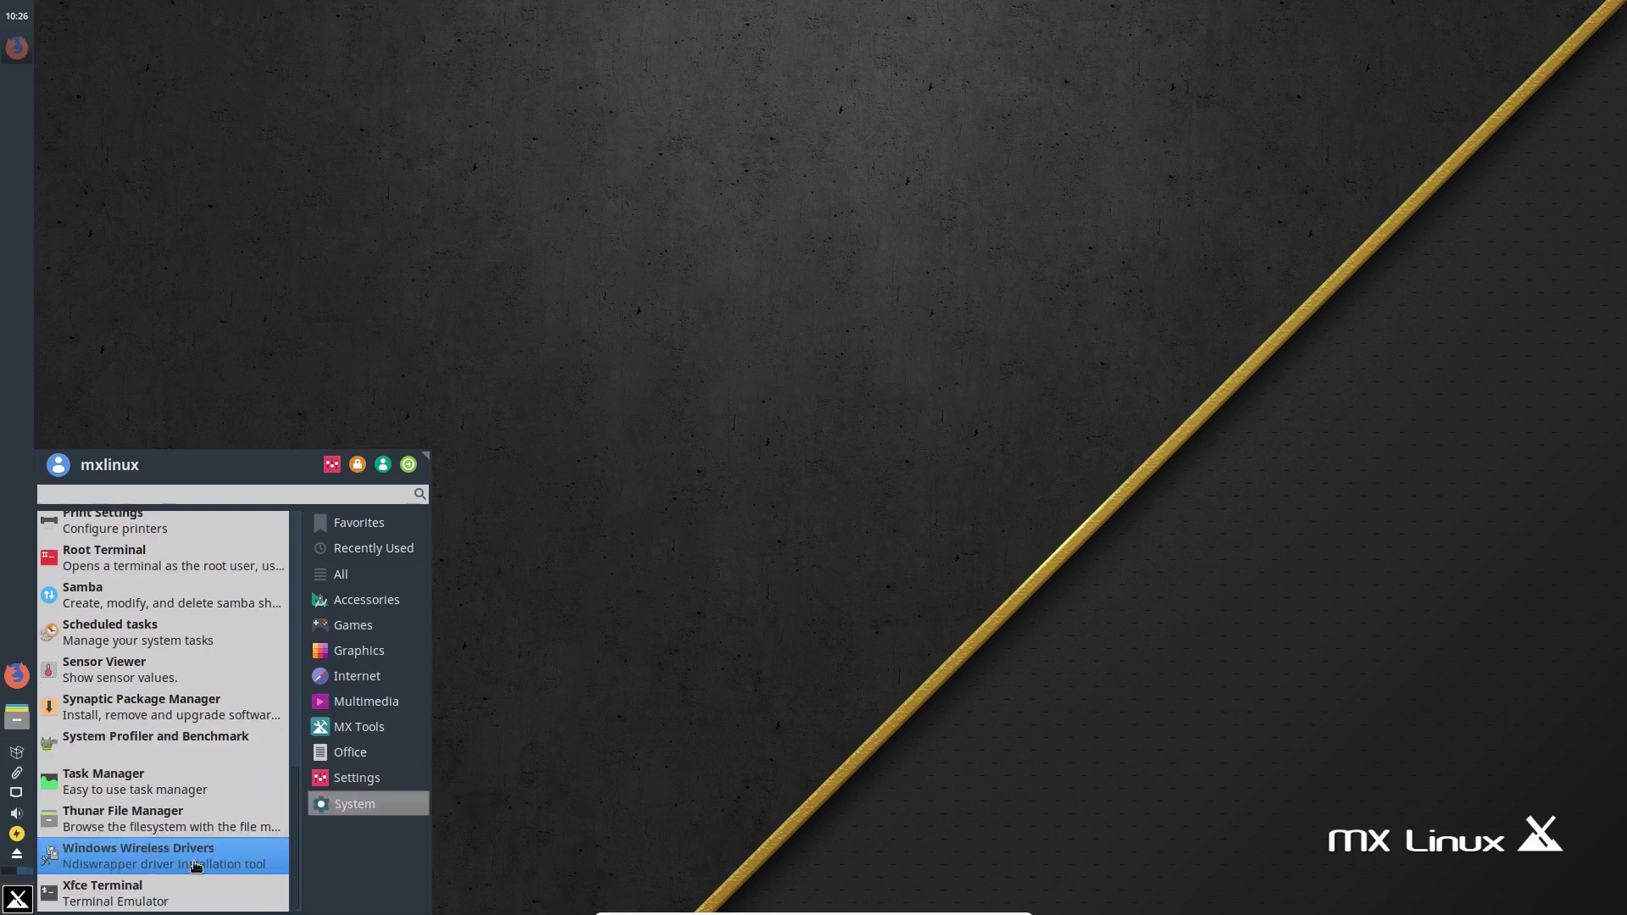
scroll(214, 847, up, 4)
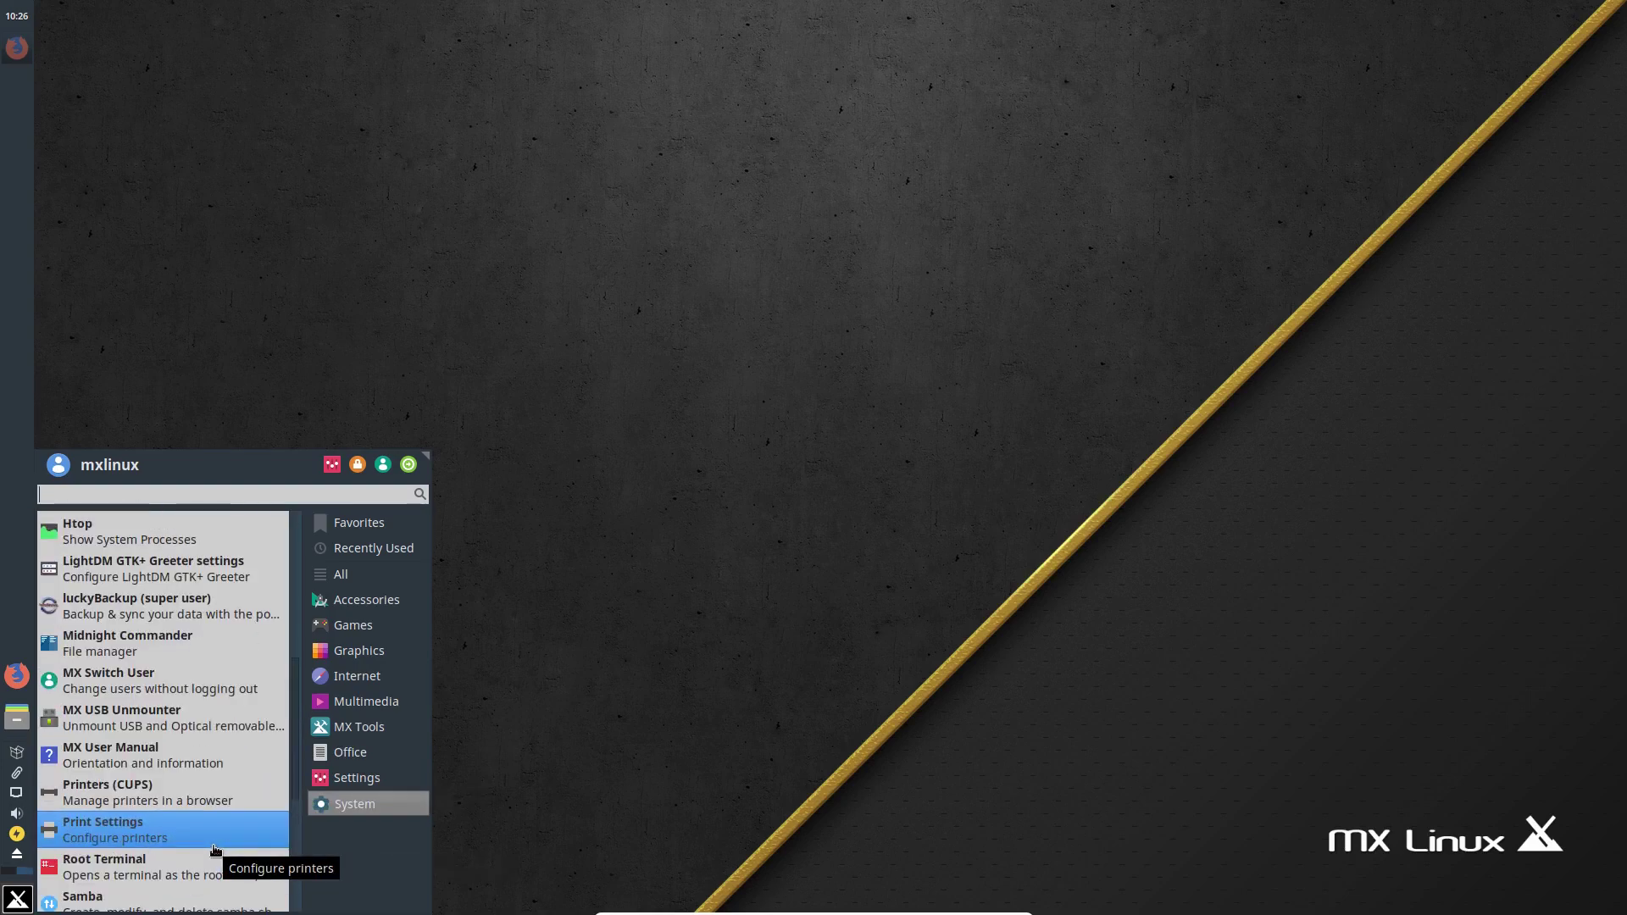
Open the Desktop settings for the background, menus and icons from the Settings category.
click(353, 693)
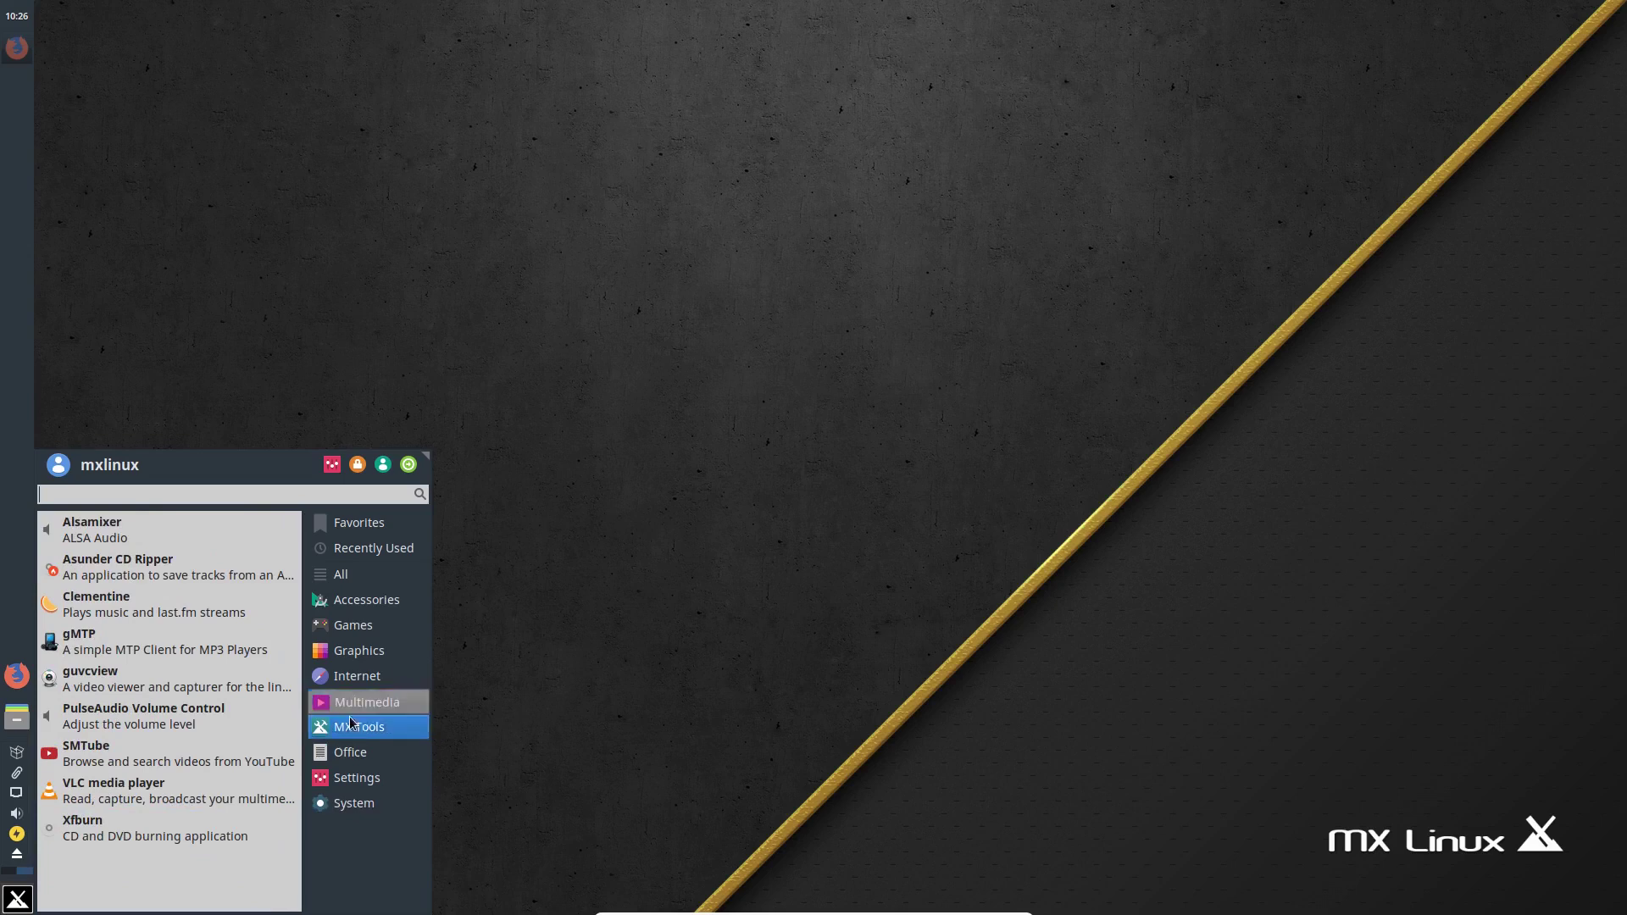
click(346, 760)
click(359, 778)
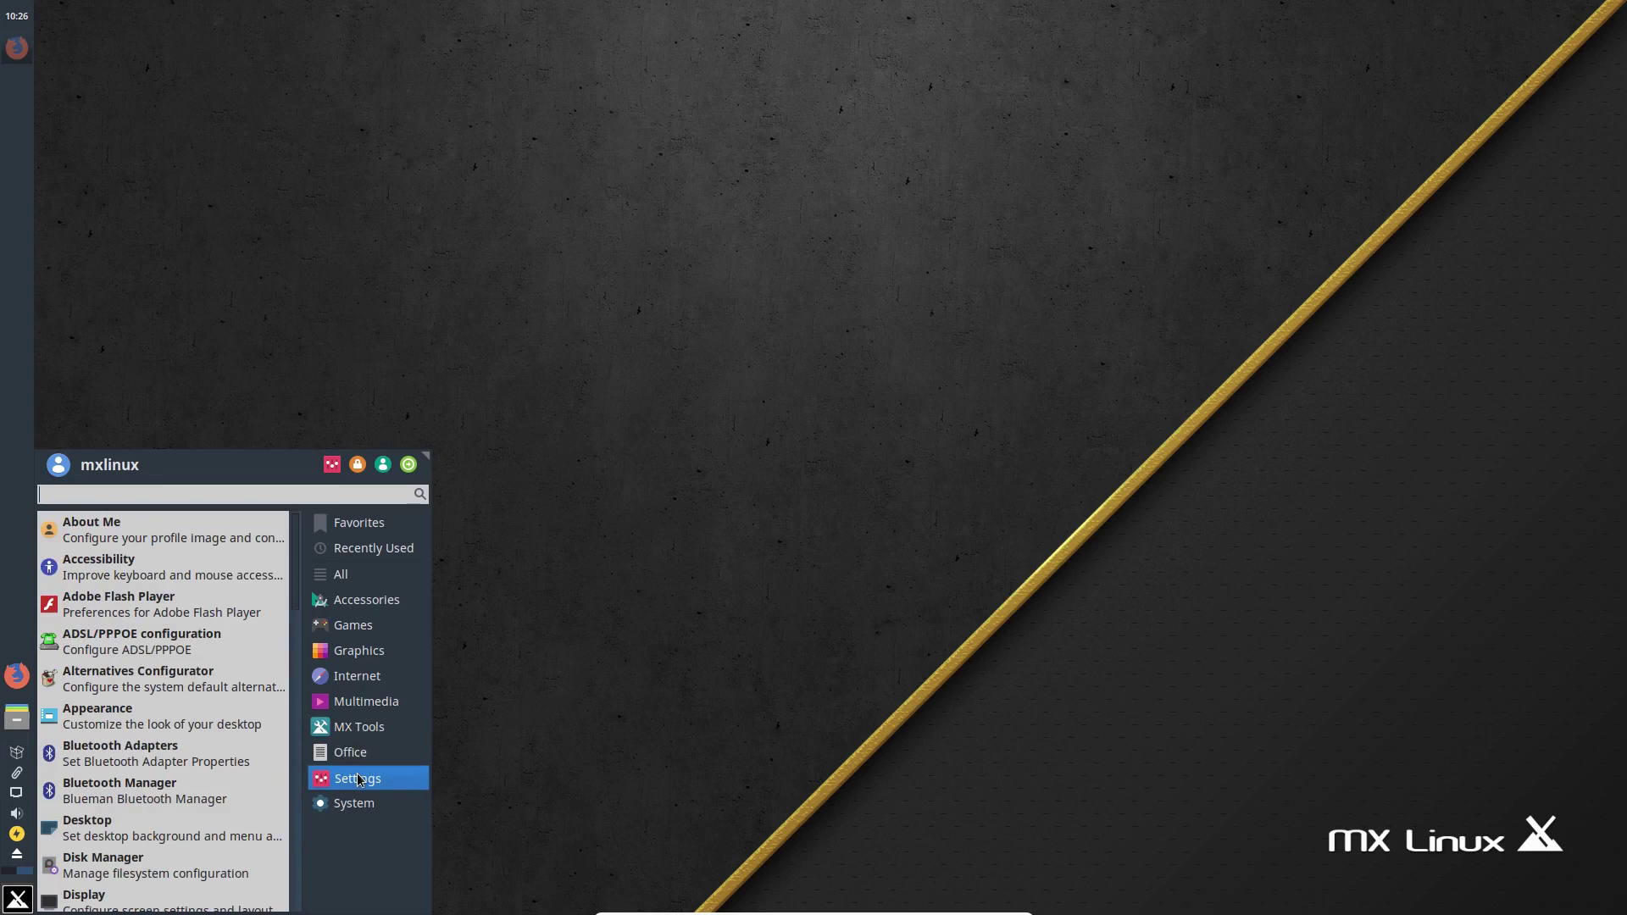
click(214, 829)
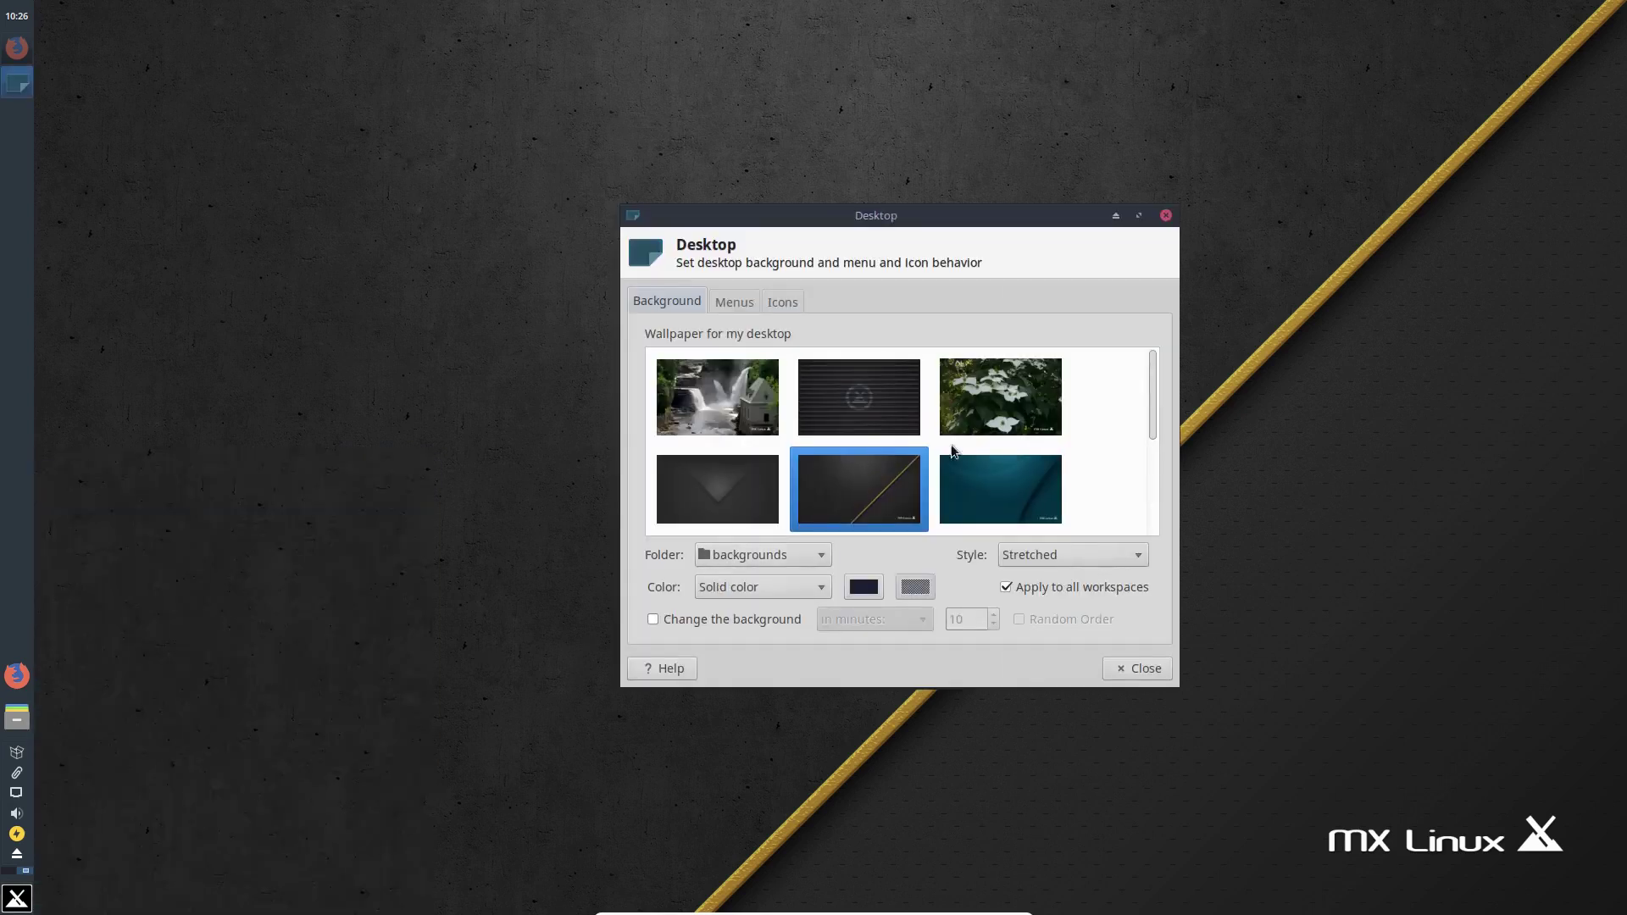
Browse the wallpapers and try the sunset lake, the night sky with the MX logo and the purple-green pattern as desktop background.
scroll(1052, 443, down, 2)
scroll(1053, 442, down, 1)
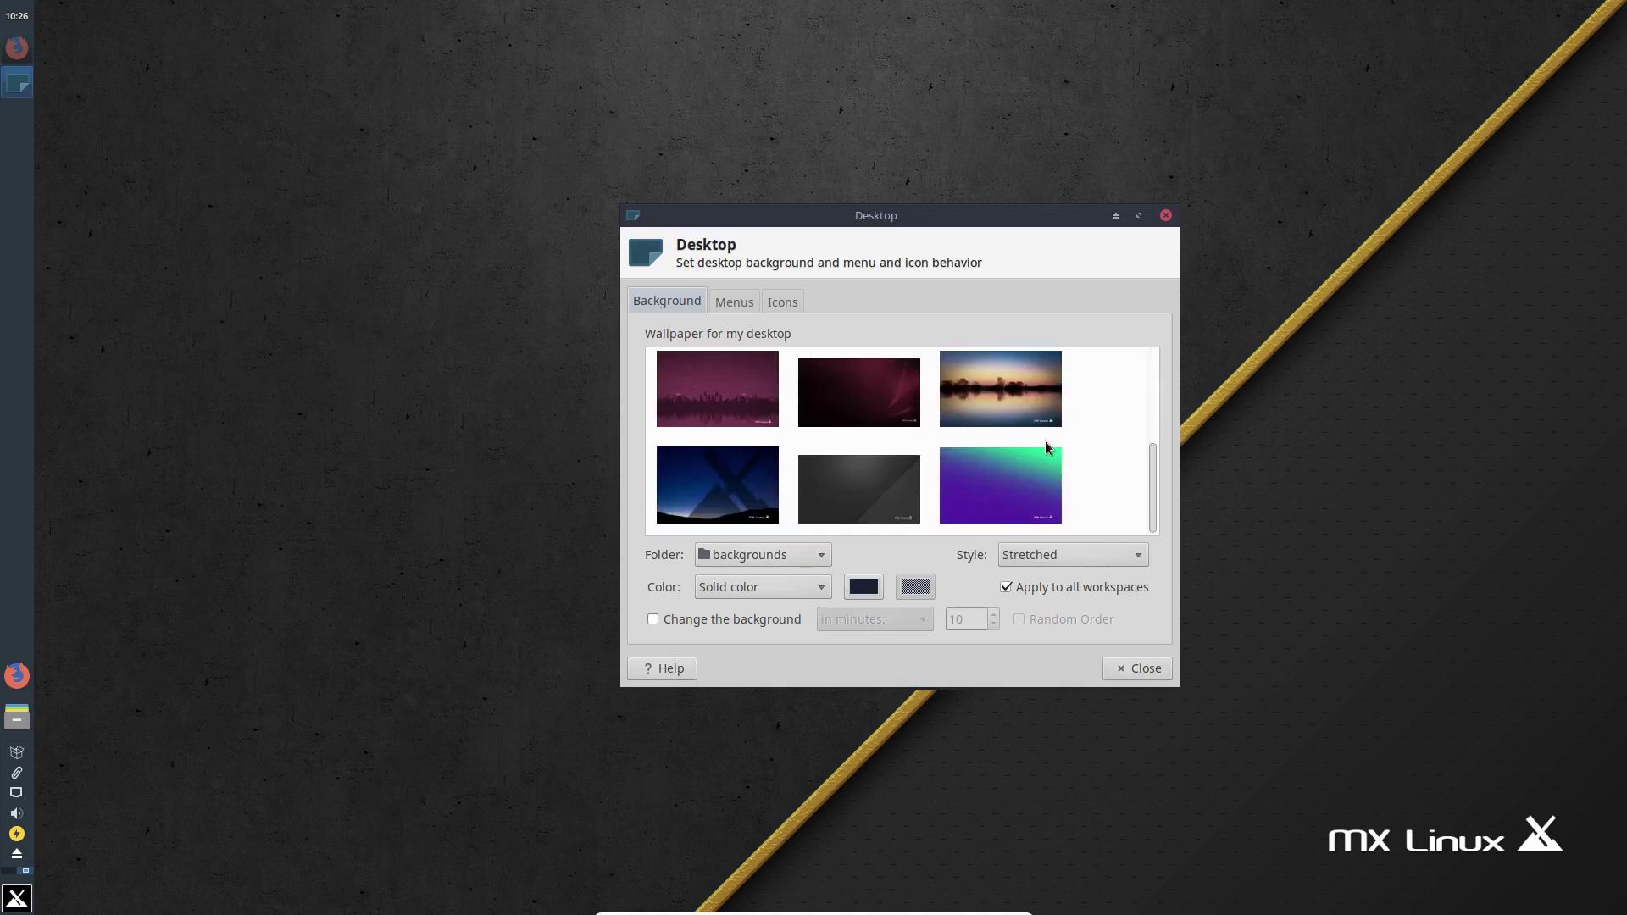
scroll(1045, 441, up, 3)
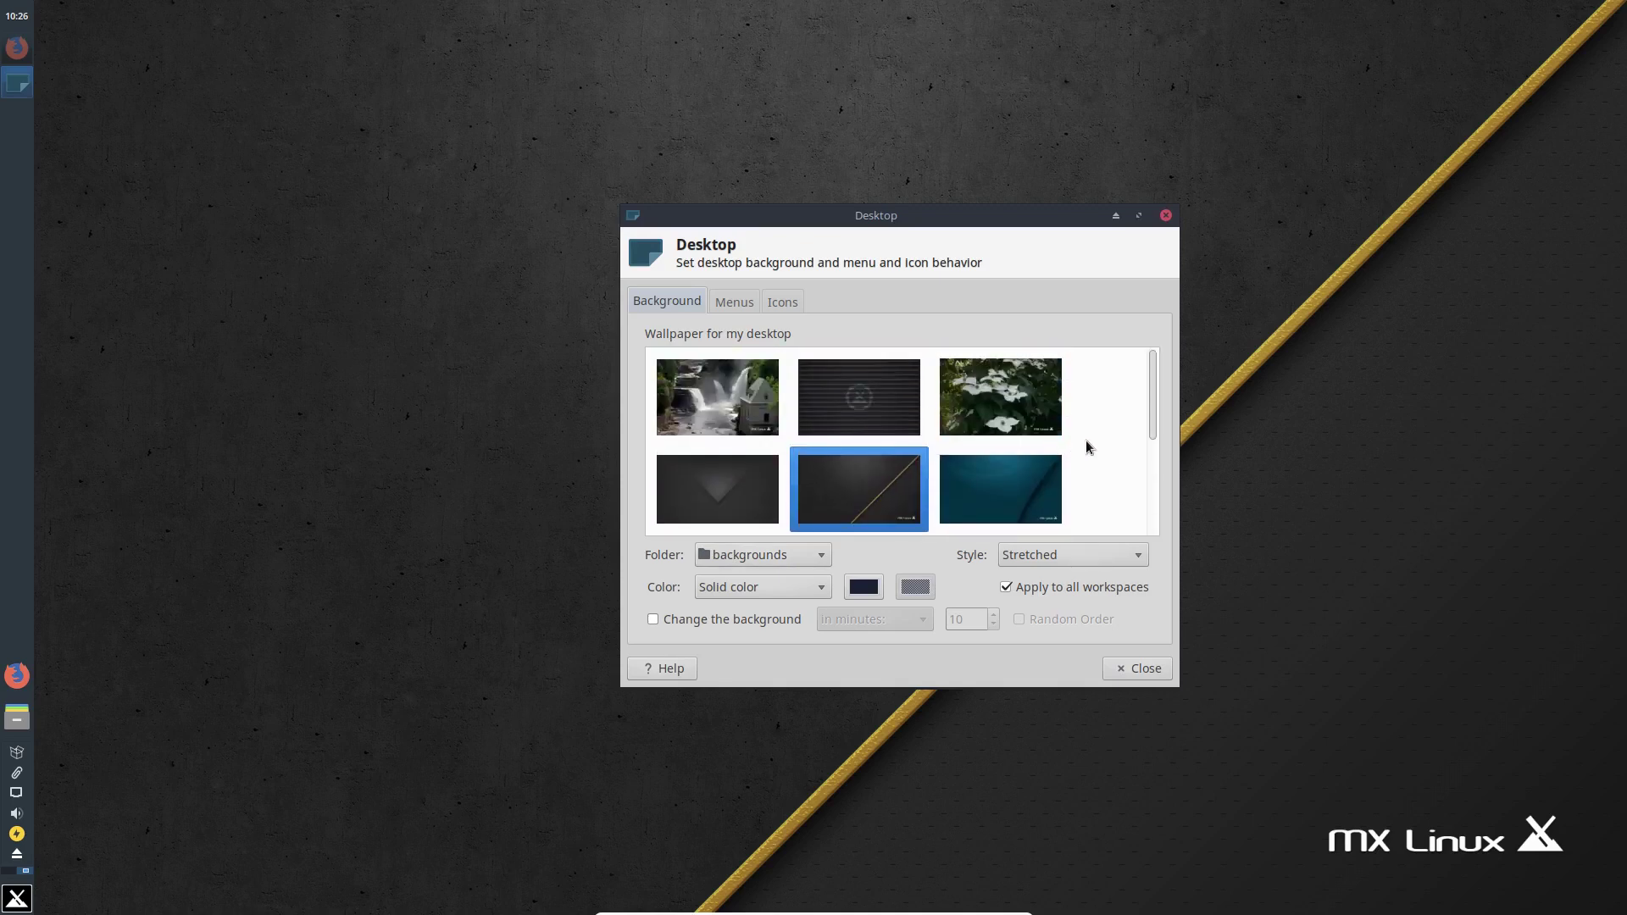
scroll(1086, 440, down, 3)
click(1005, 455)
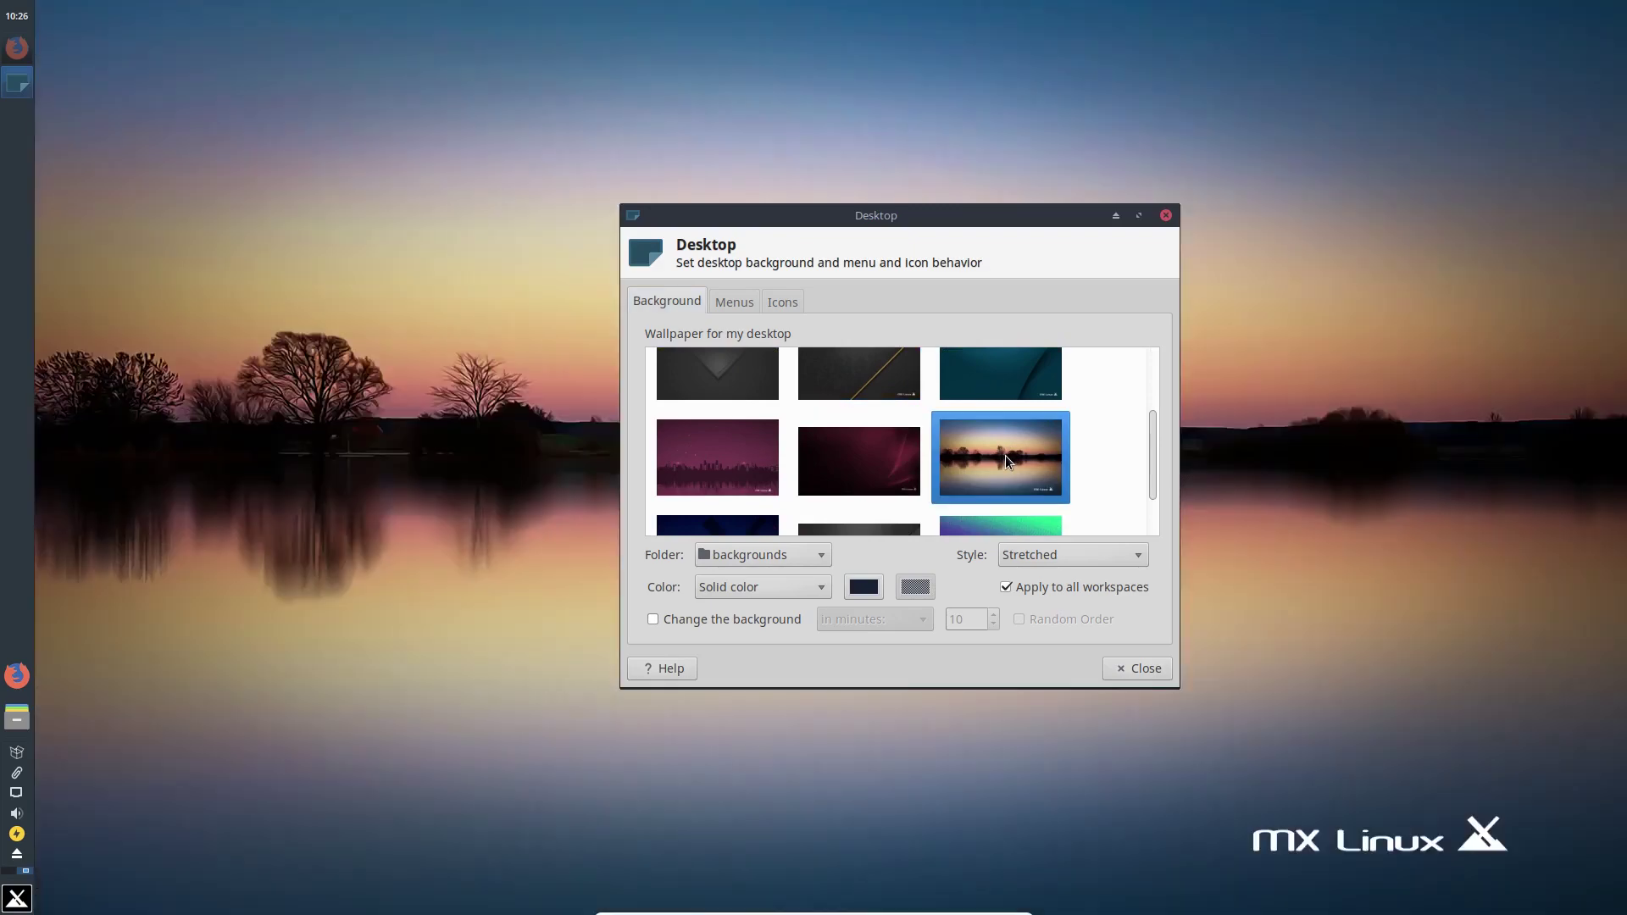
scroll(1034, 457, down, 1)
click(714, 506)
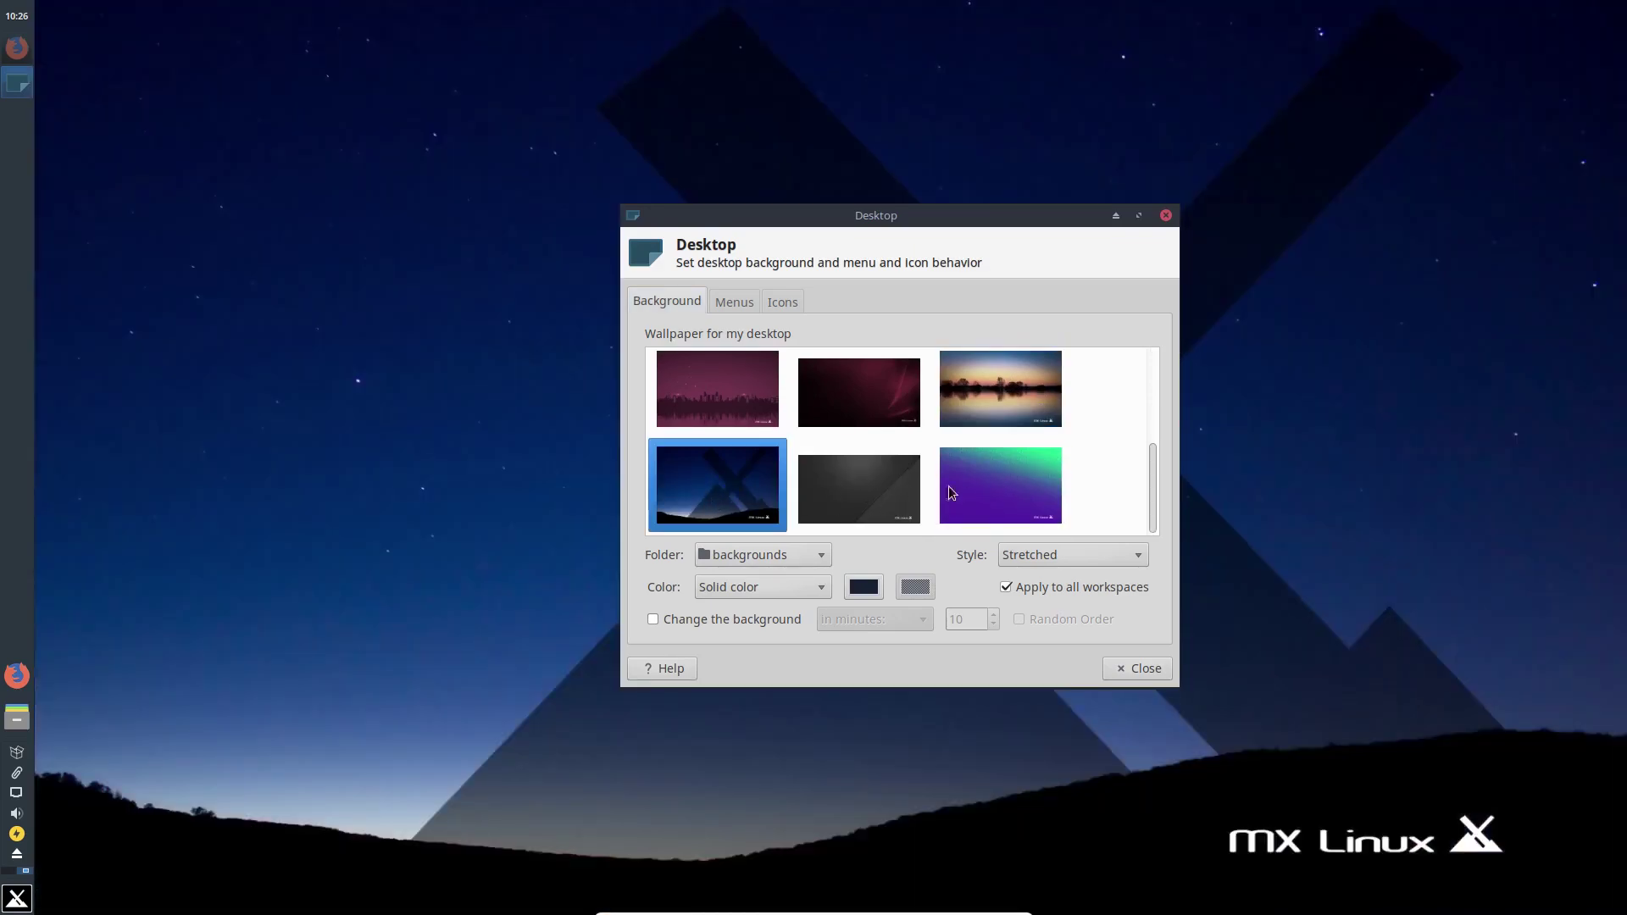
click(1020, 495)
Try the white flowers, the waterfall, the teal curves and the pink city skyline as desktop background.
scroll(1024, 492, up, 5)
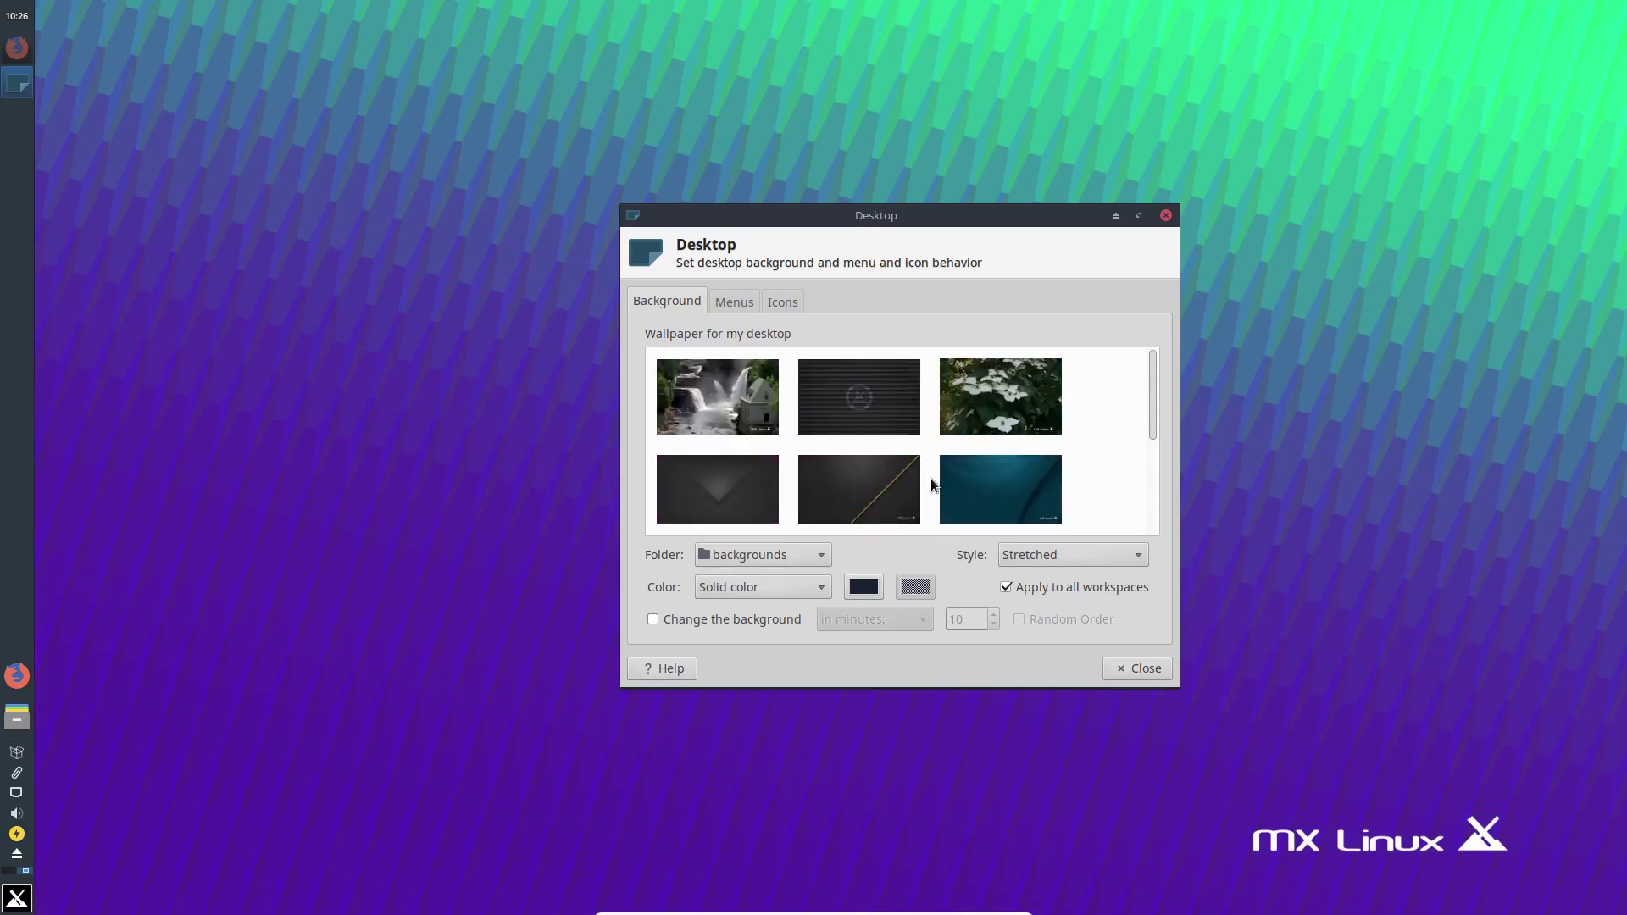
click(1014, 394)
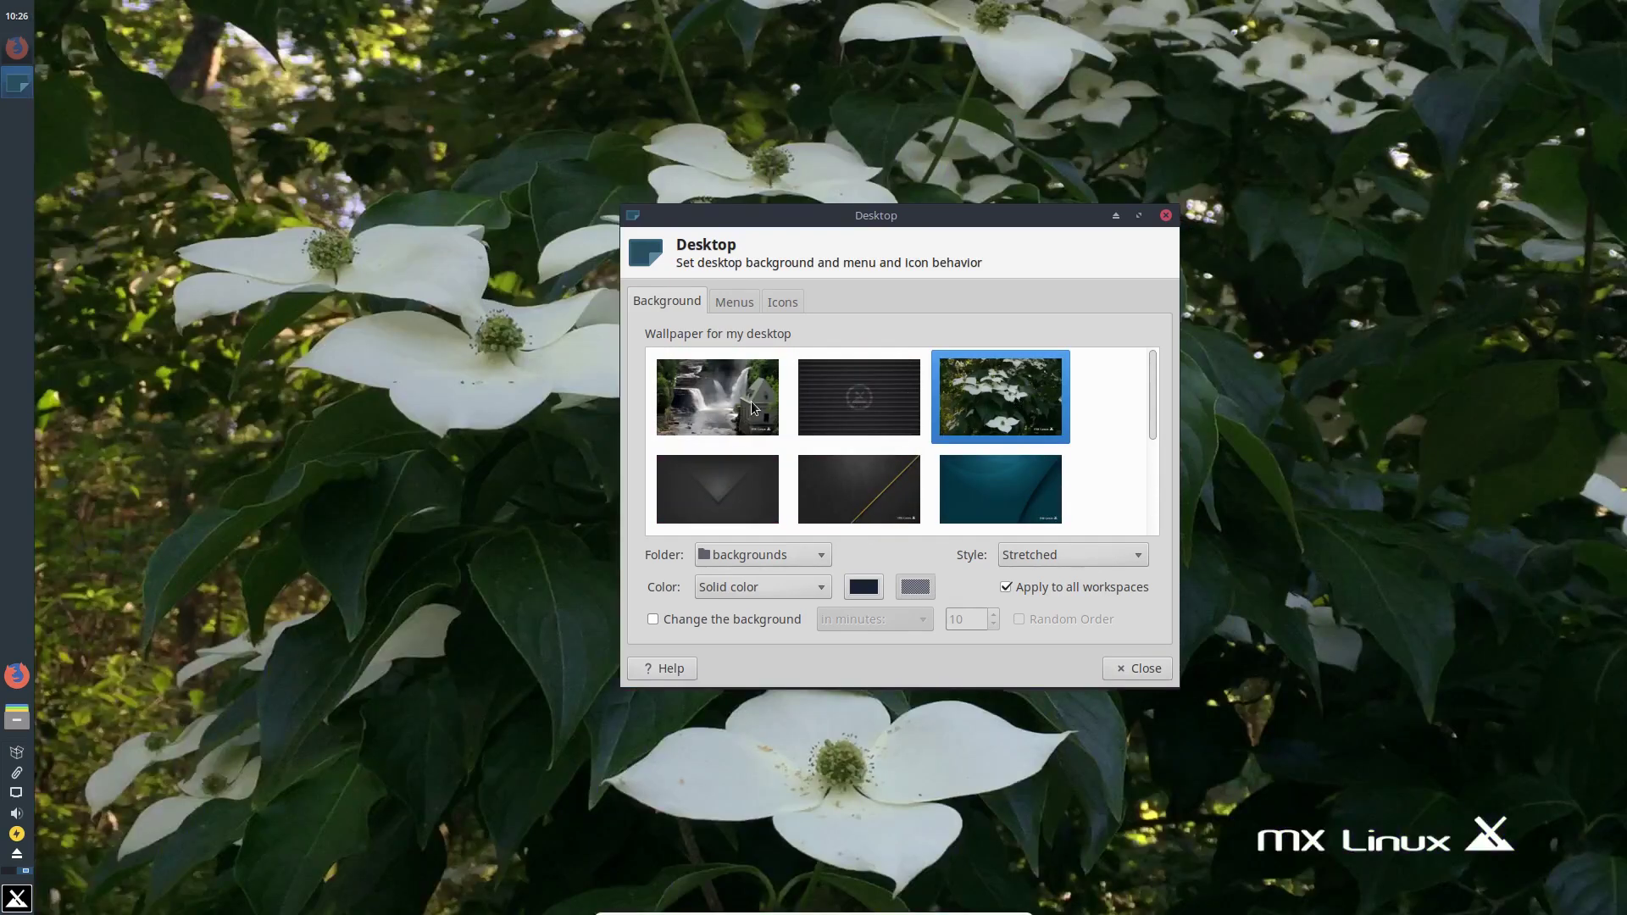
click(754, 408)
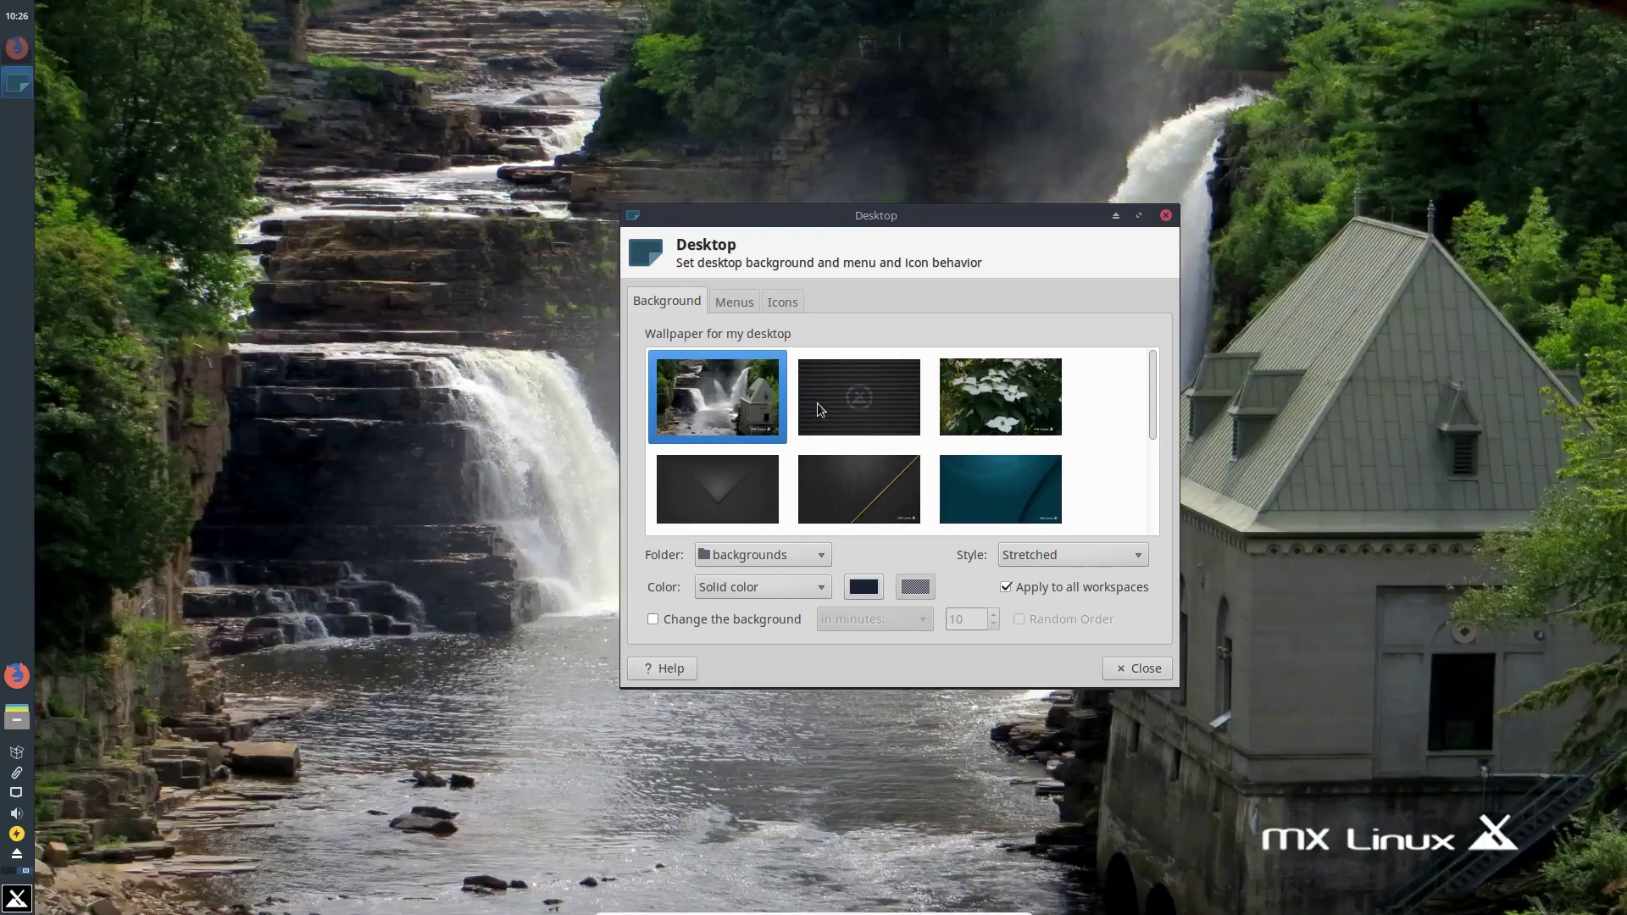
click(998, 491)
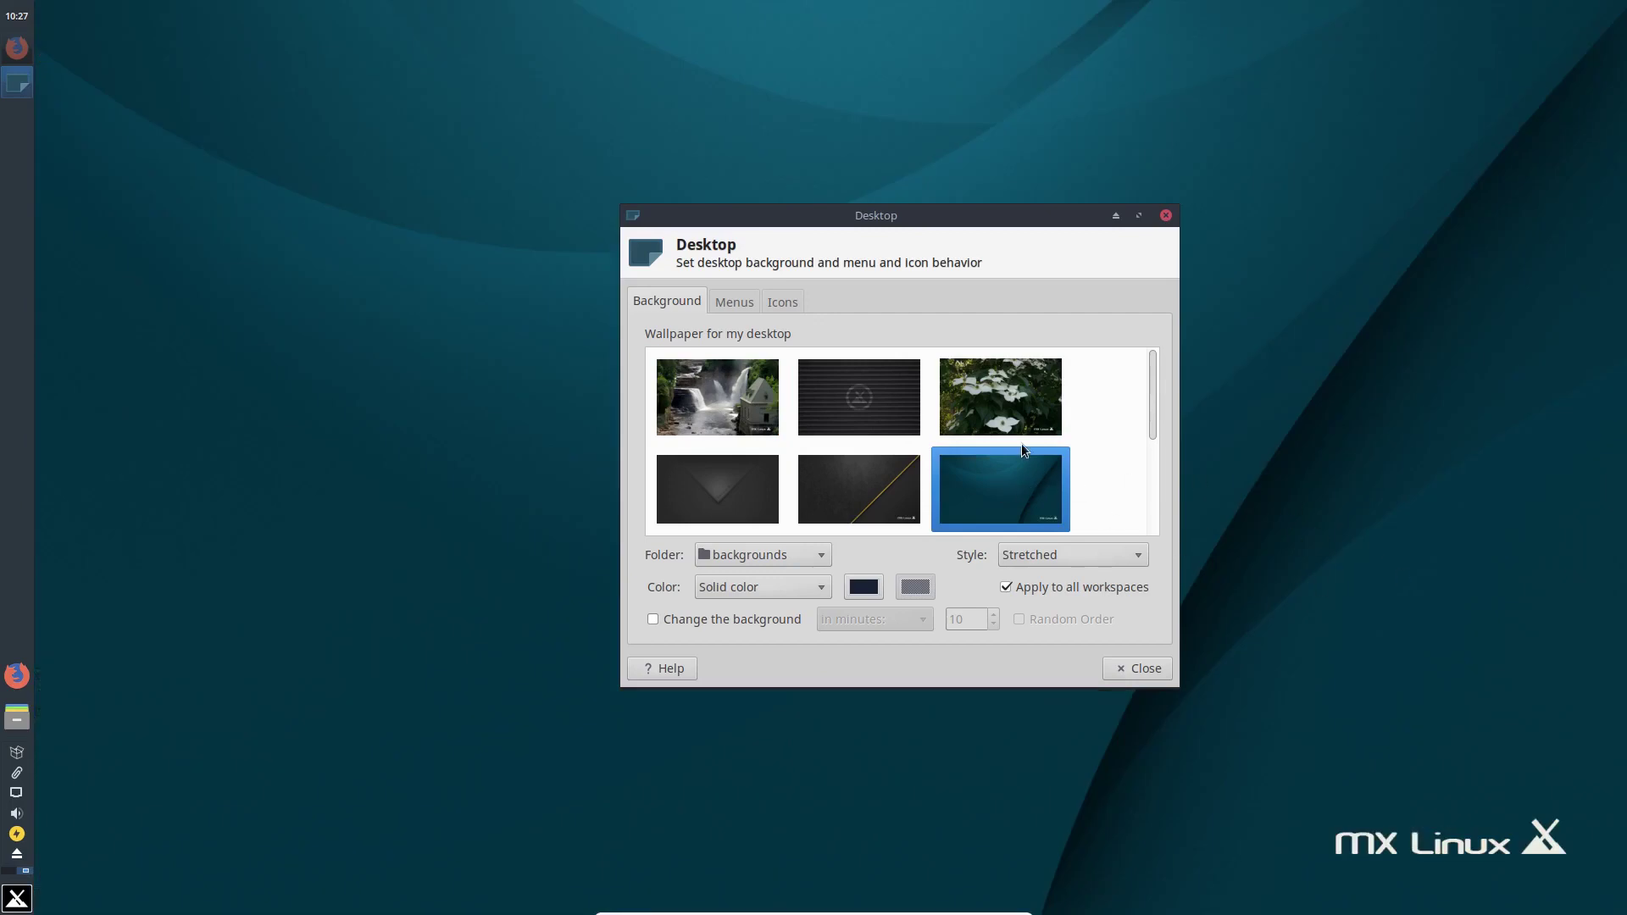
scroll(1023, 445, down, 3)
scroll(1060, 462, down, 2)
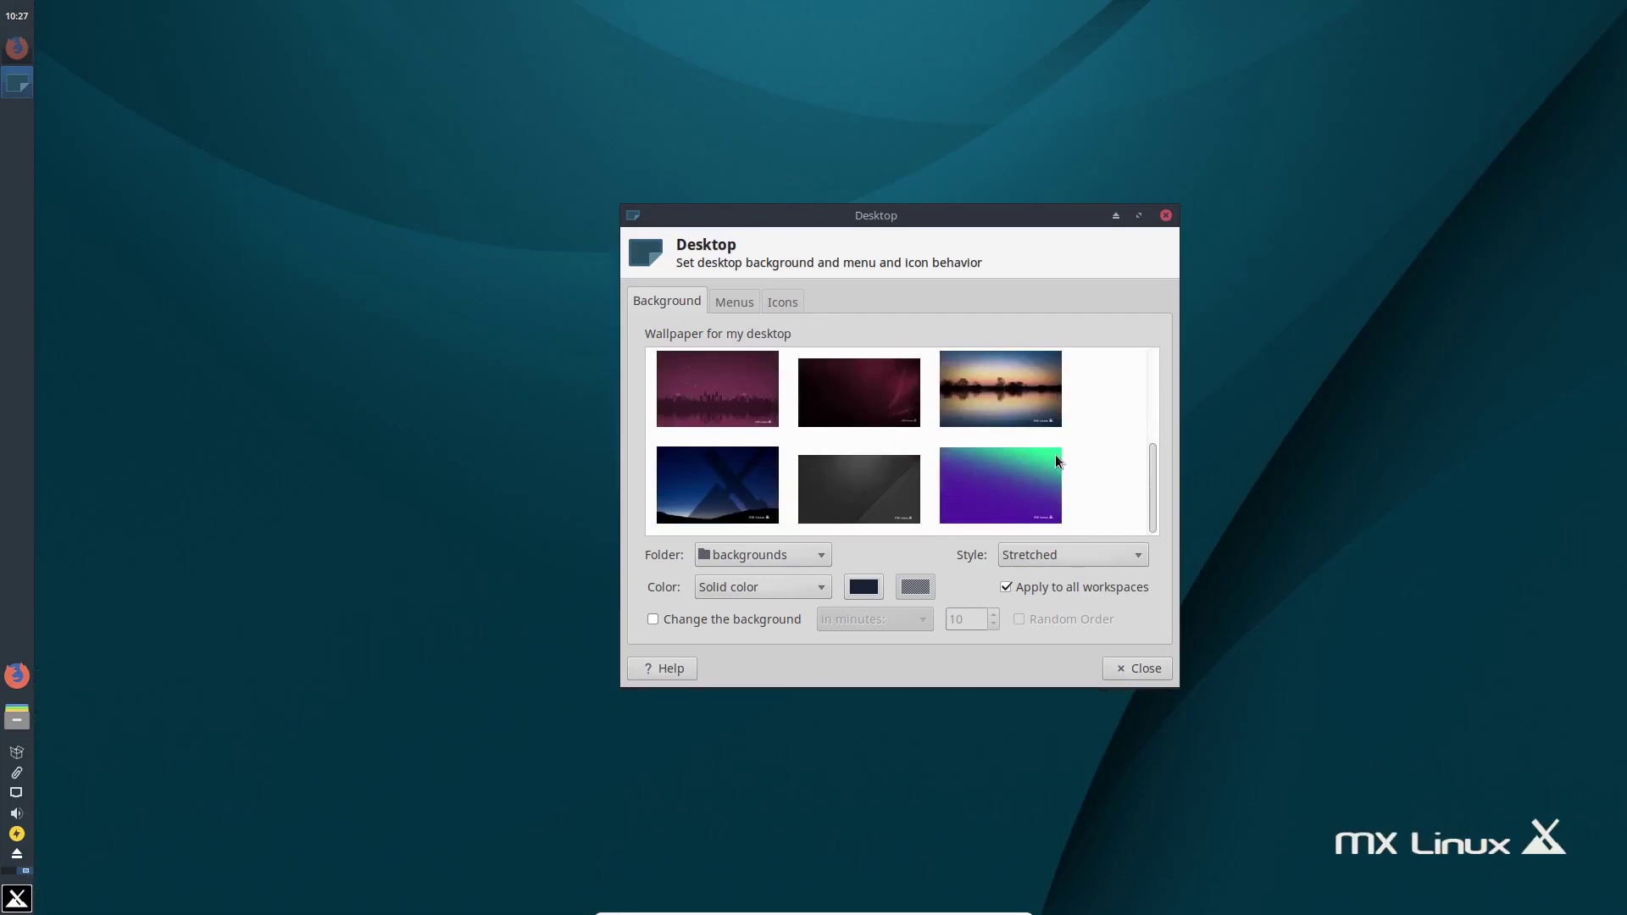
click(718, 395)
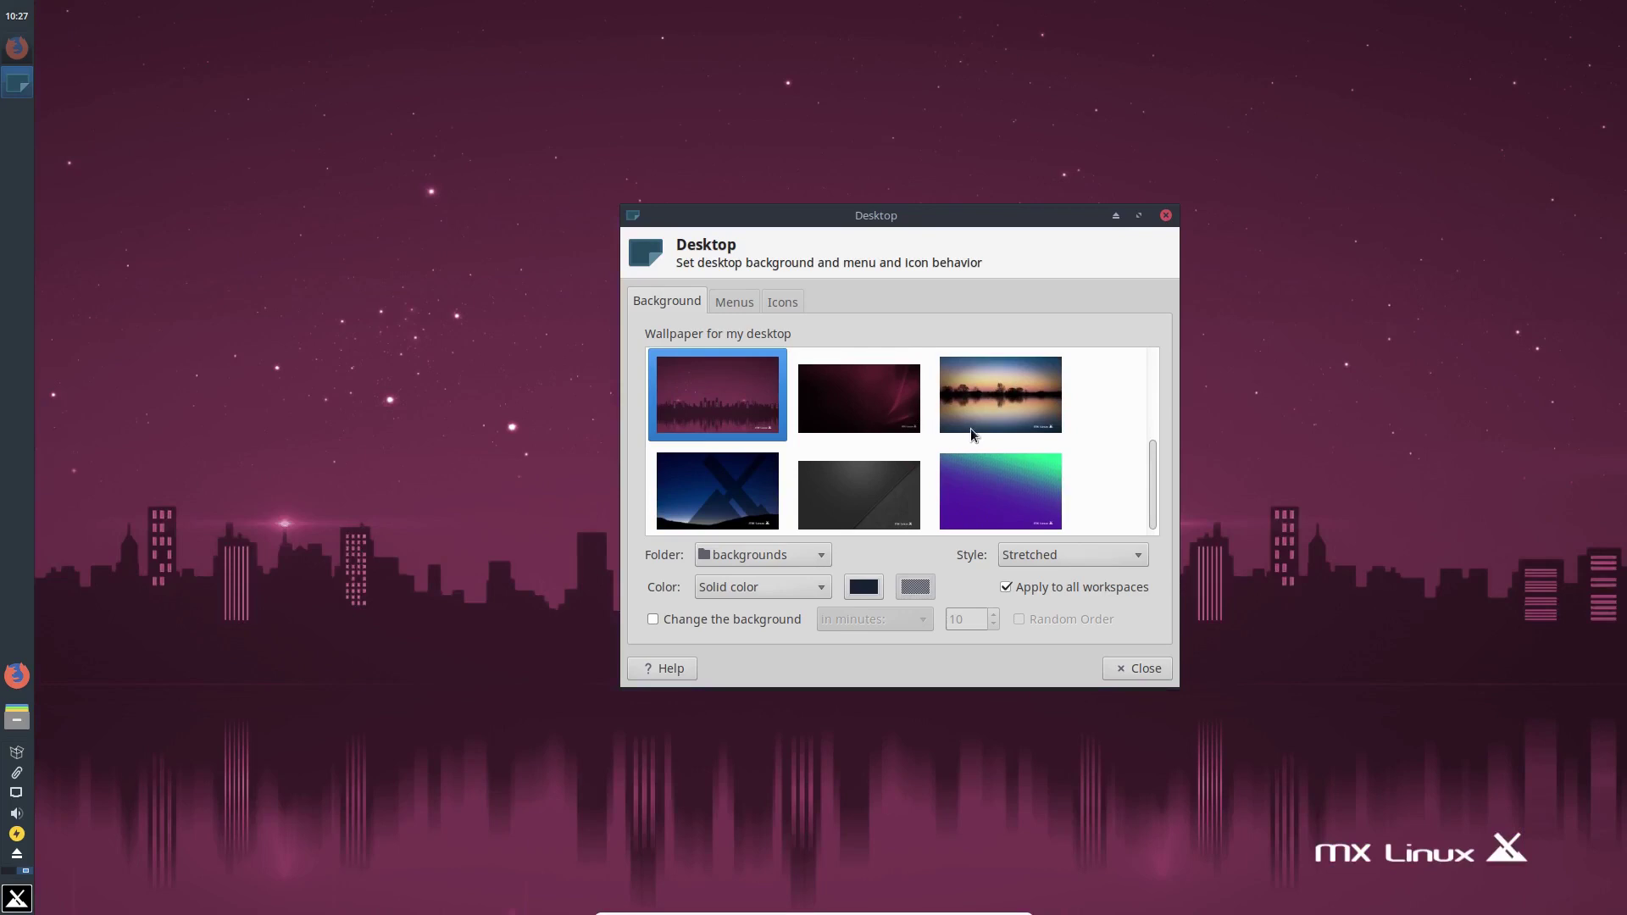
Set the dark blue night sky with the large MX logo as wallpaper and close the Desktop settings.
scroll(951, 429, down, 1)
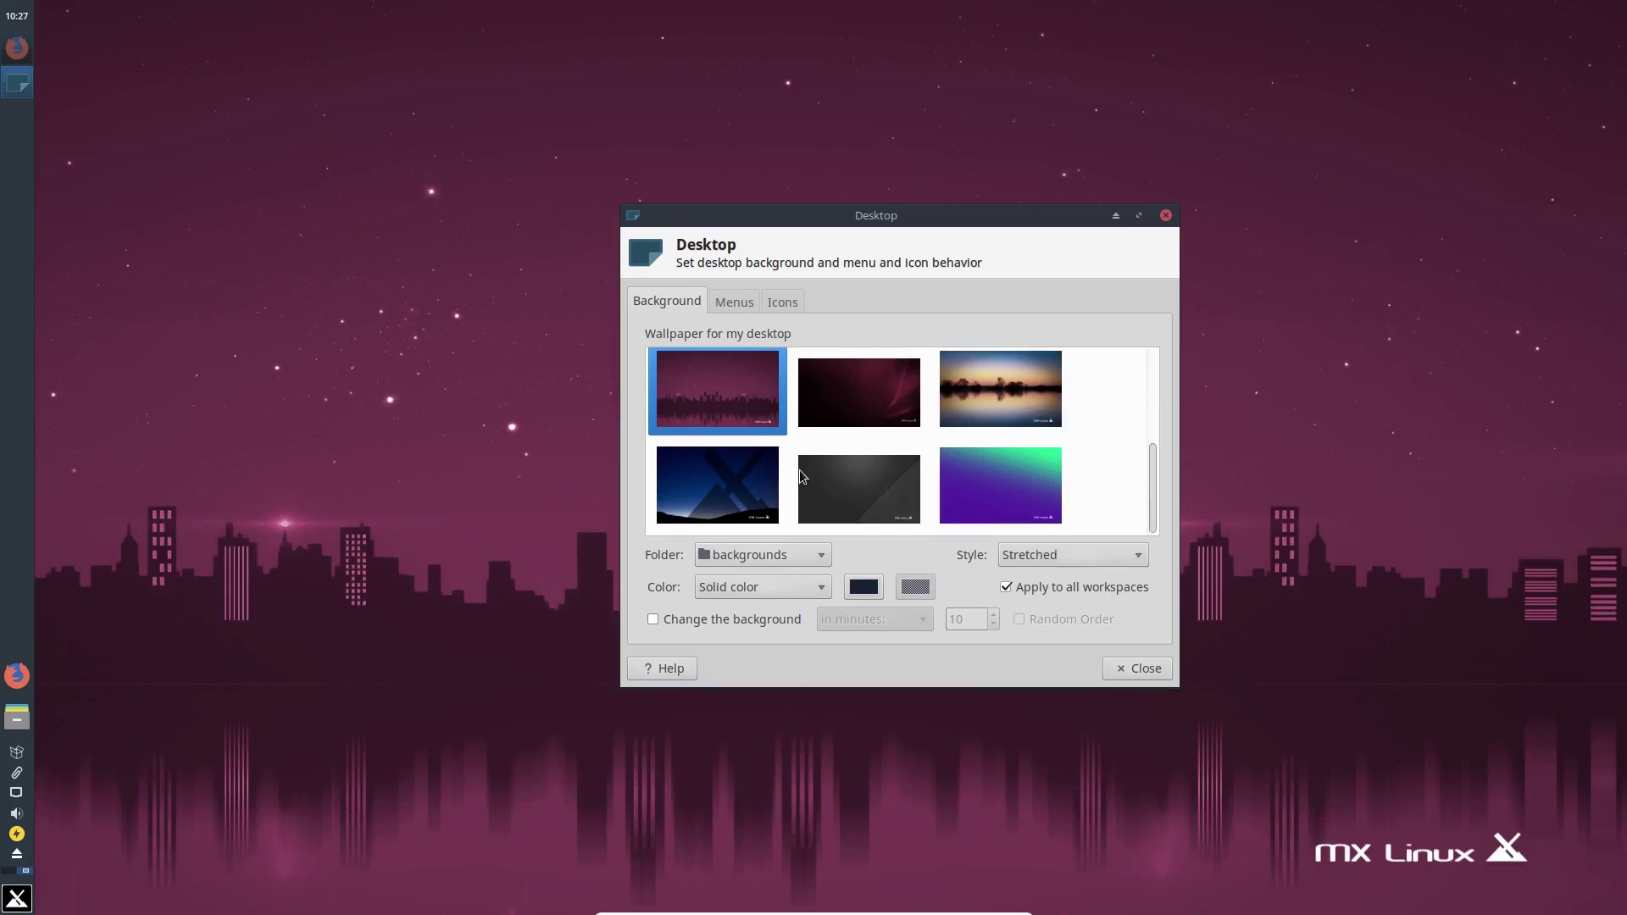
click(743, 476)
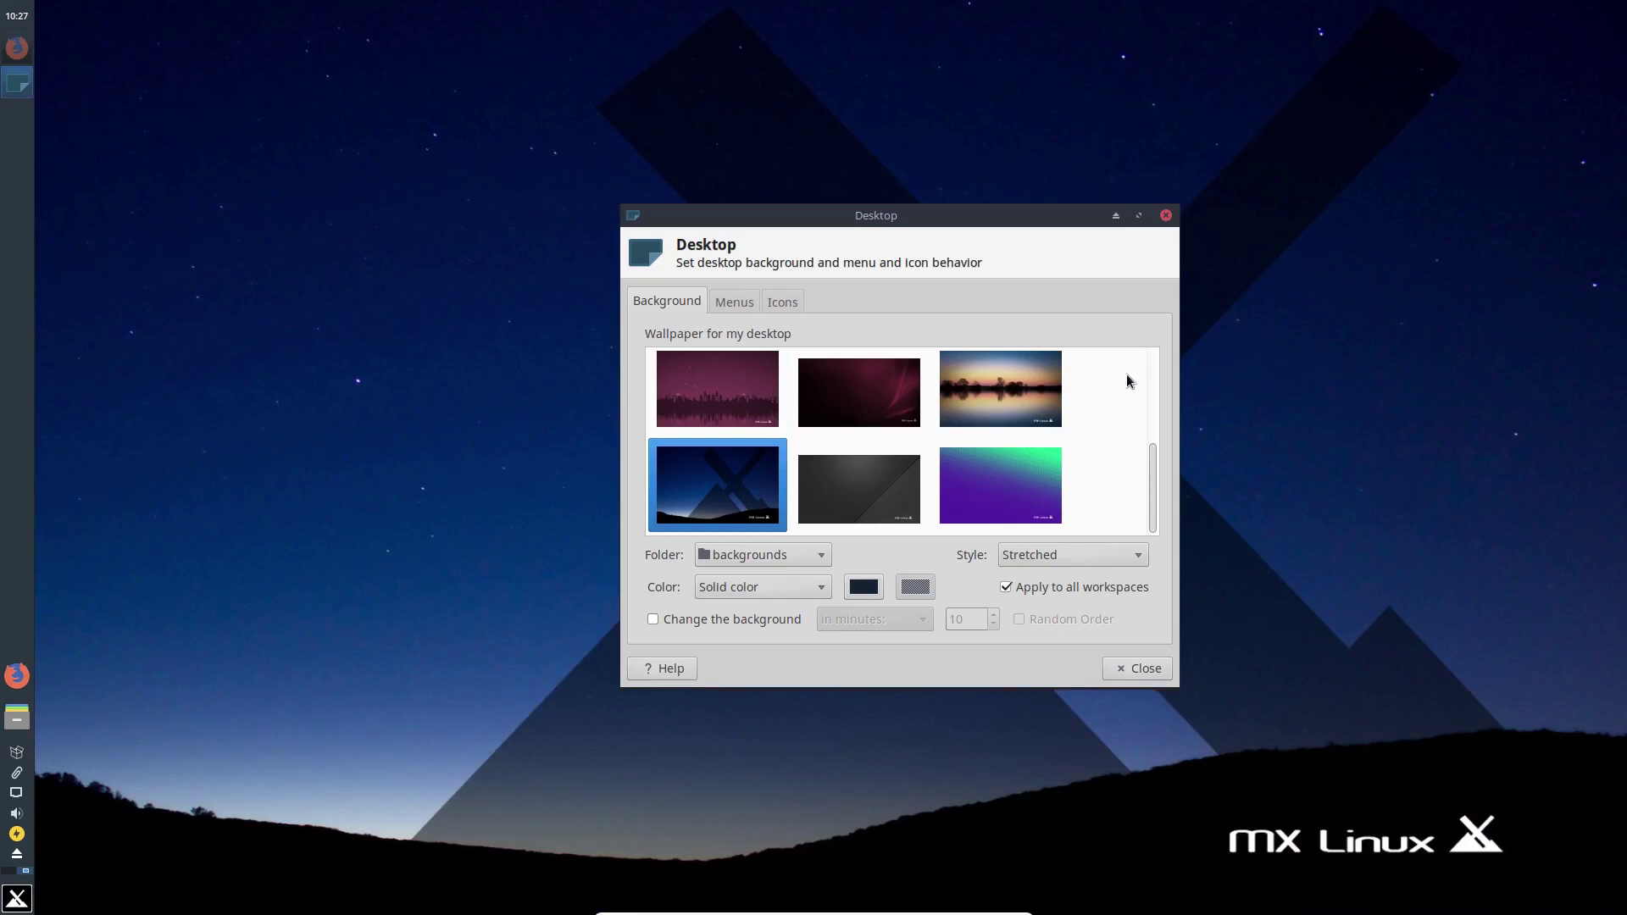
click(1168, 215)
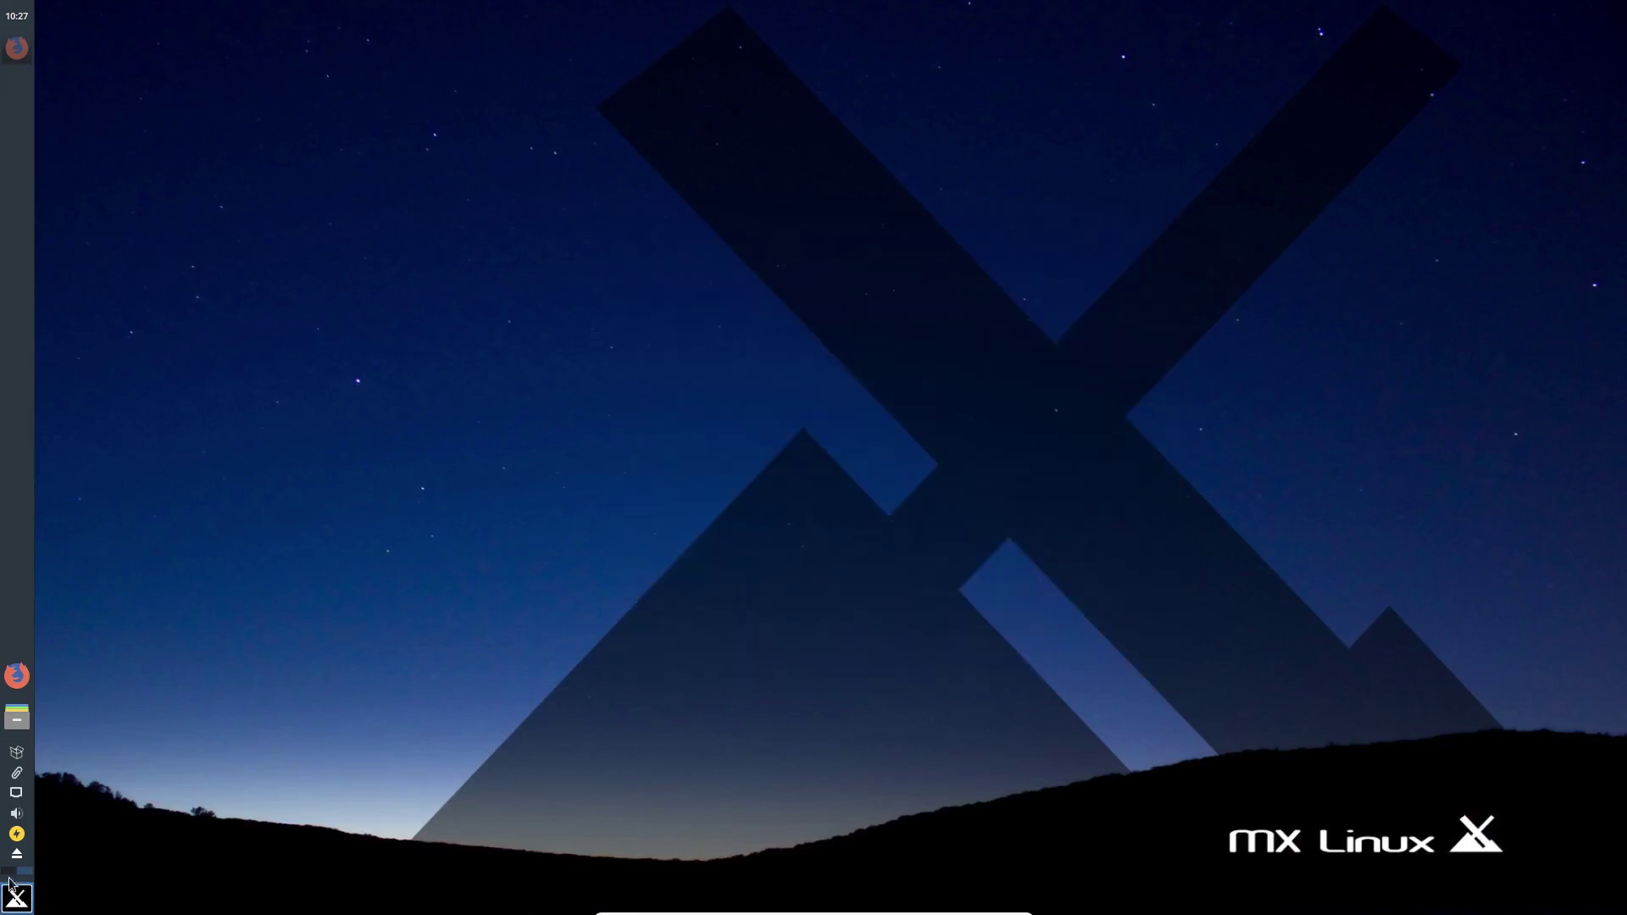
Look over the application categories and open Conky Manager from Accessories.
click(24, 900)
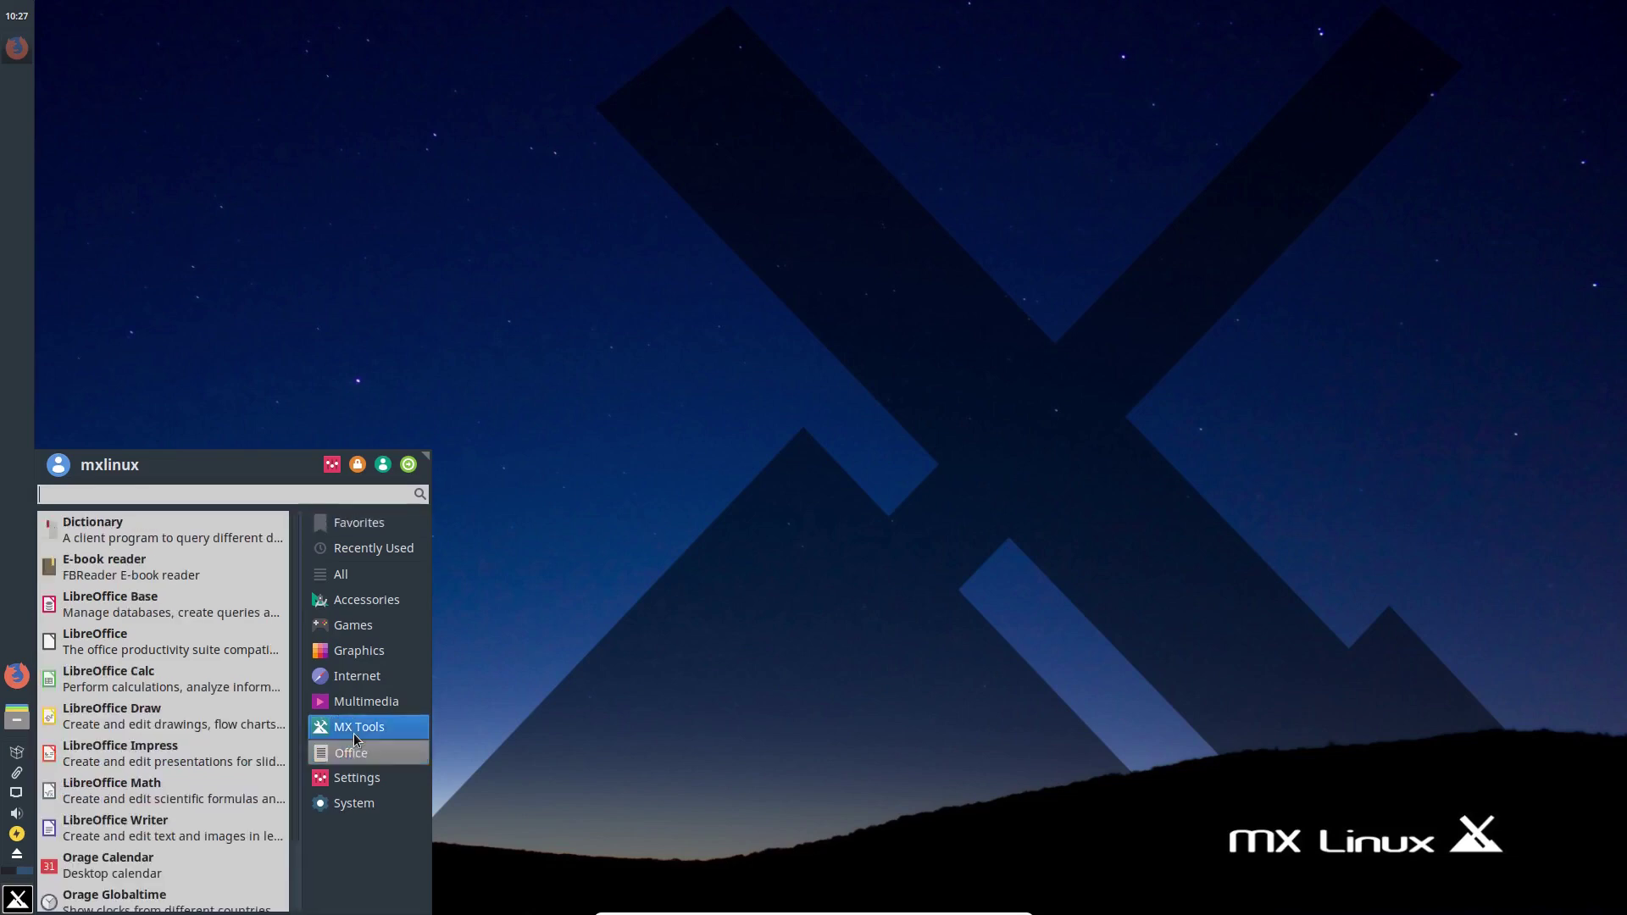
mouse_move(354, 734)
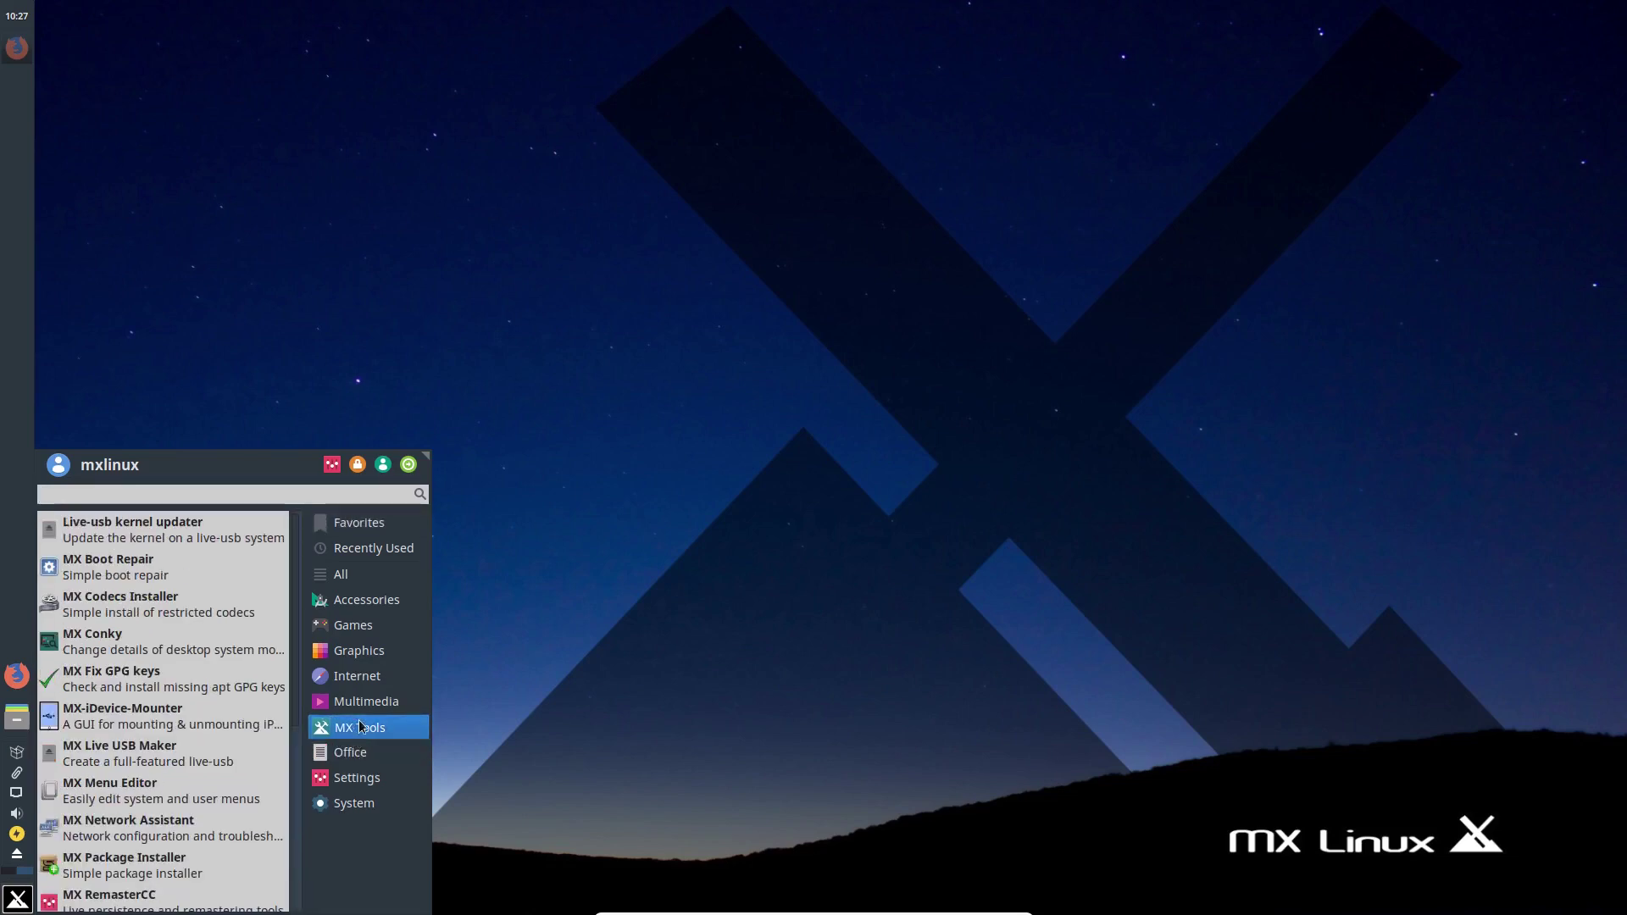
mouse_move(371, 654)
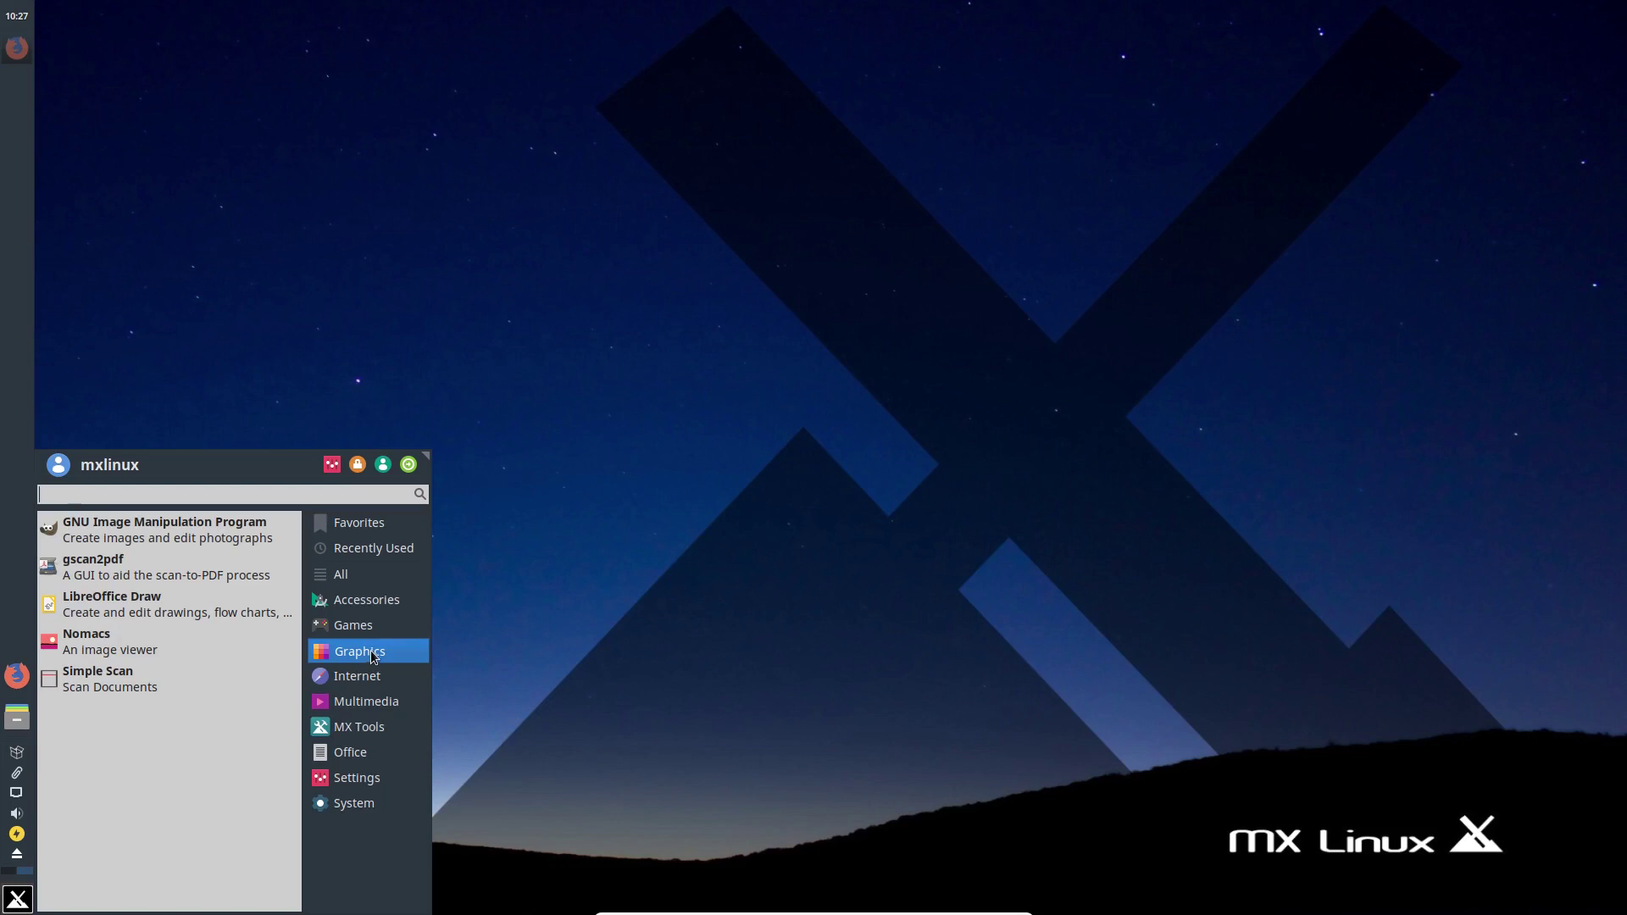
mouse_move(373, 602)
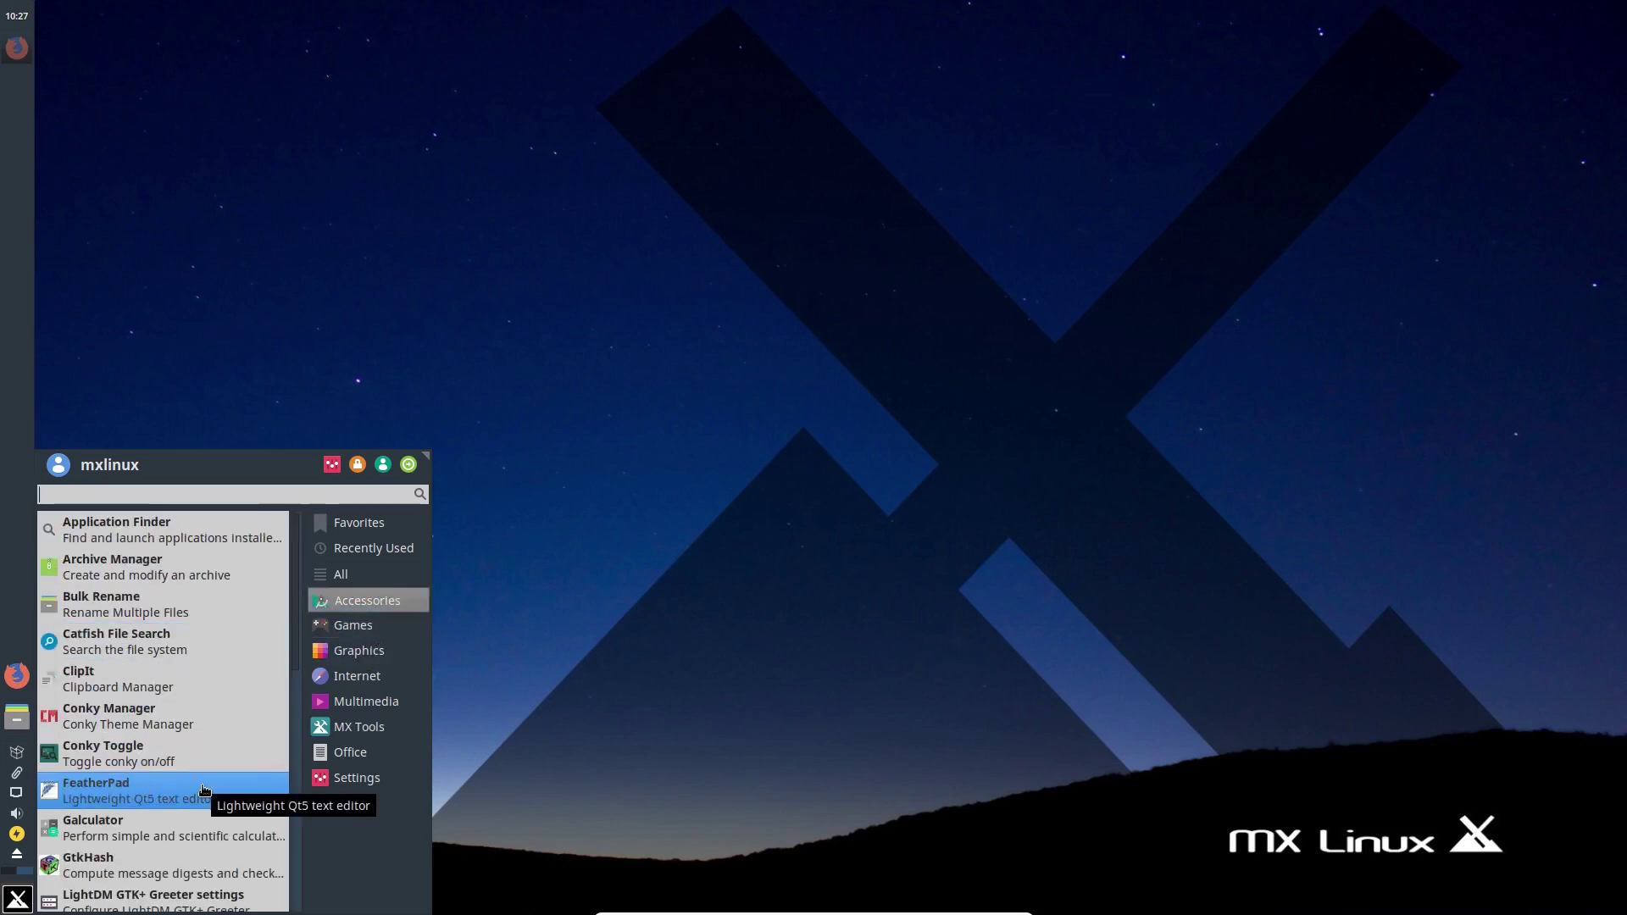
click(165, 728)
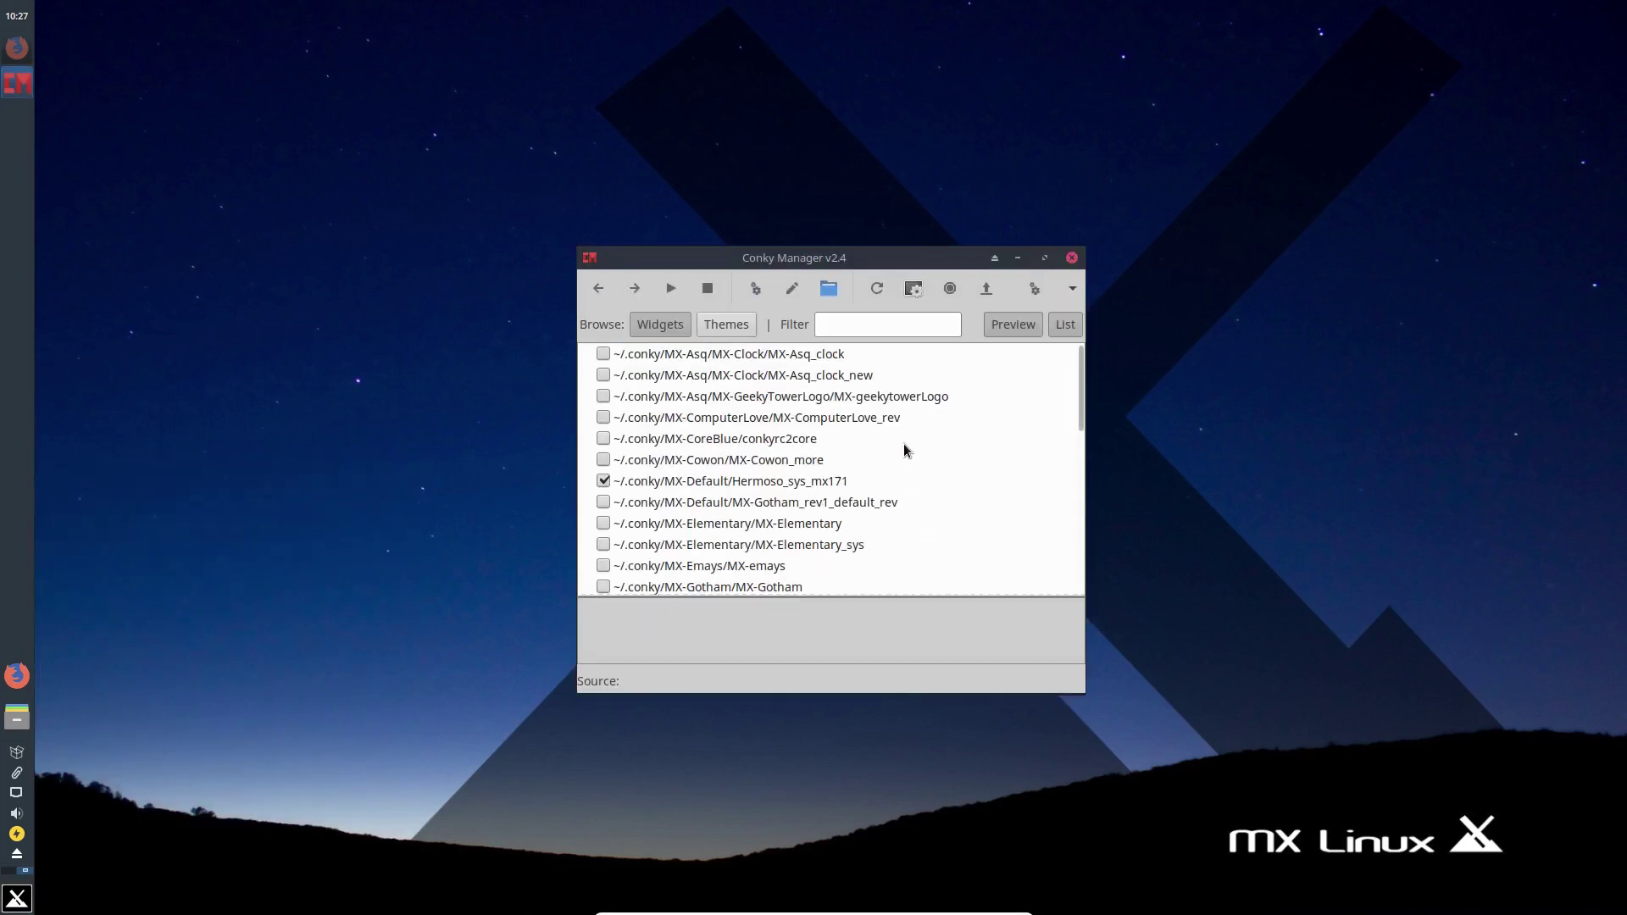
Show the Conky themes and examine the preview image of TronLegacy.cmtheme.
click(732, 326)
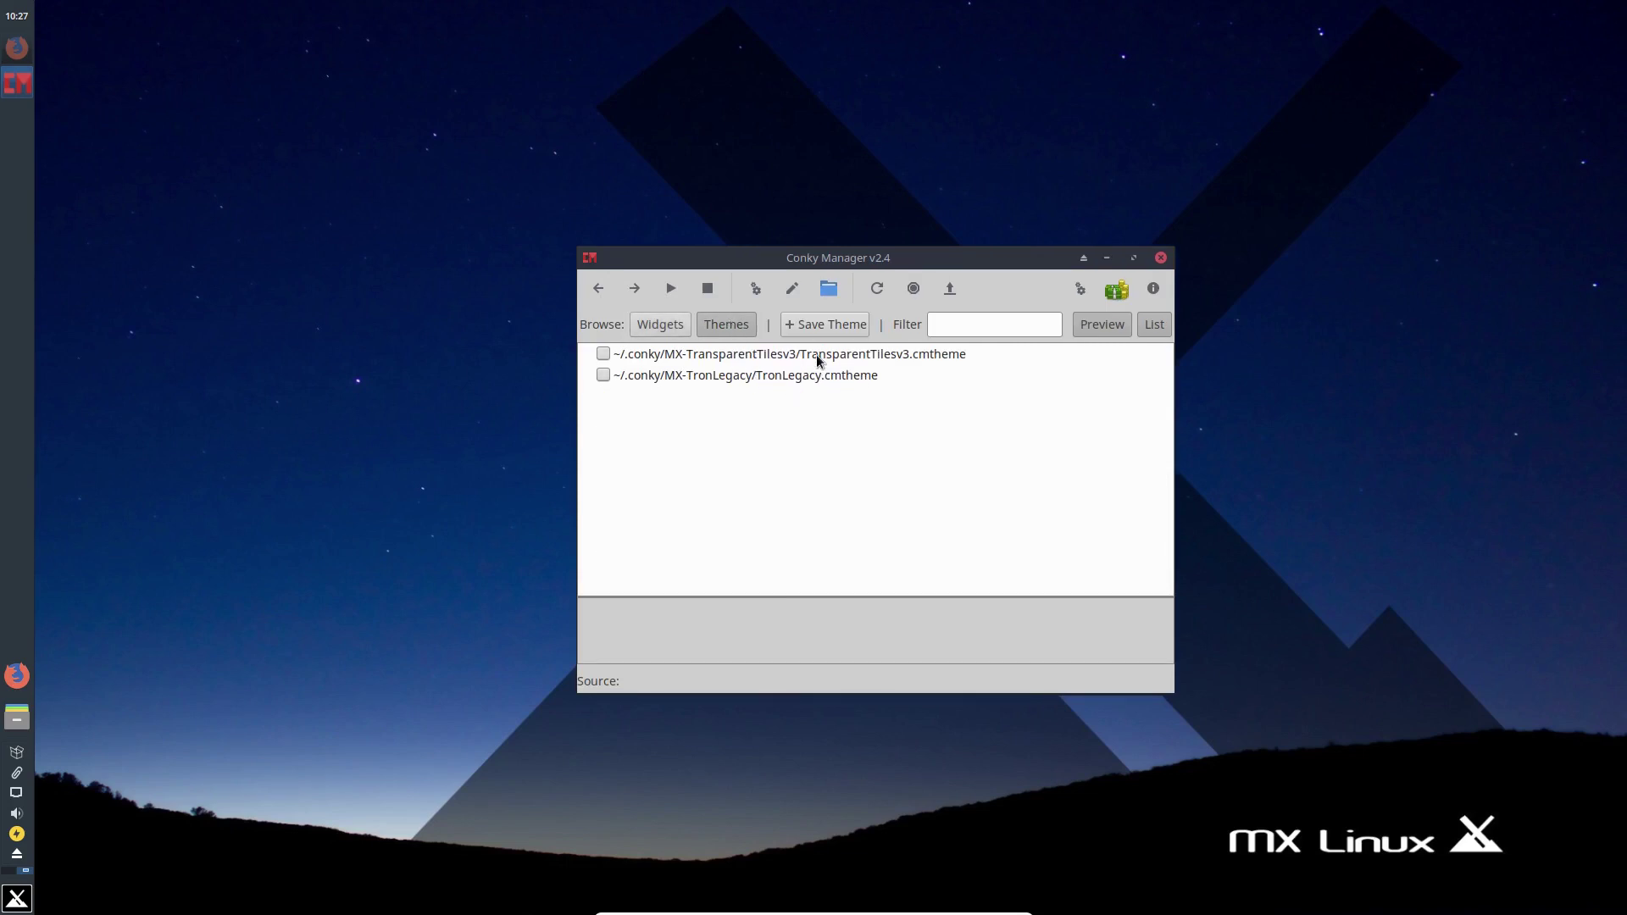
click(822, 382)
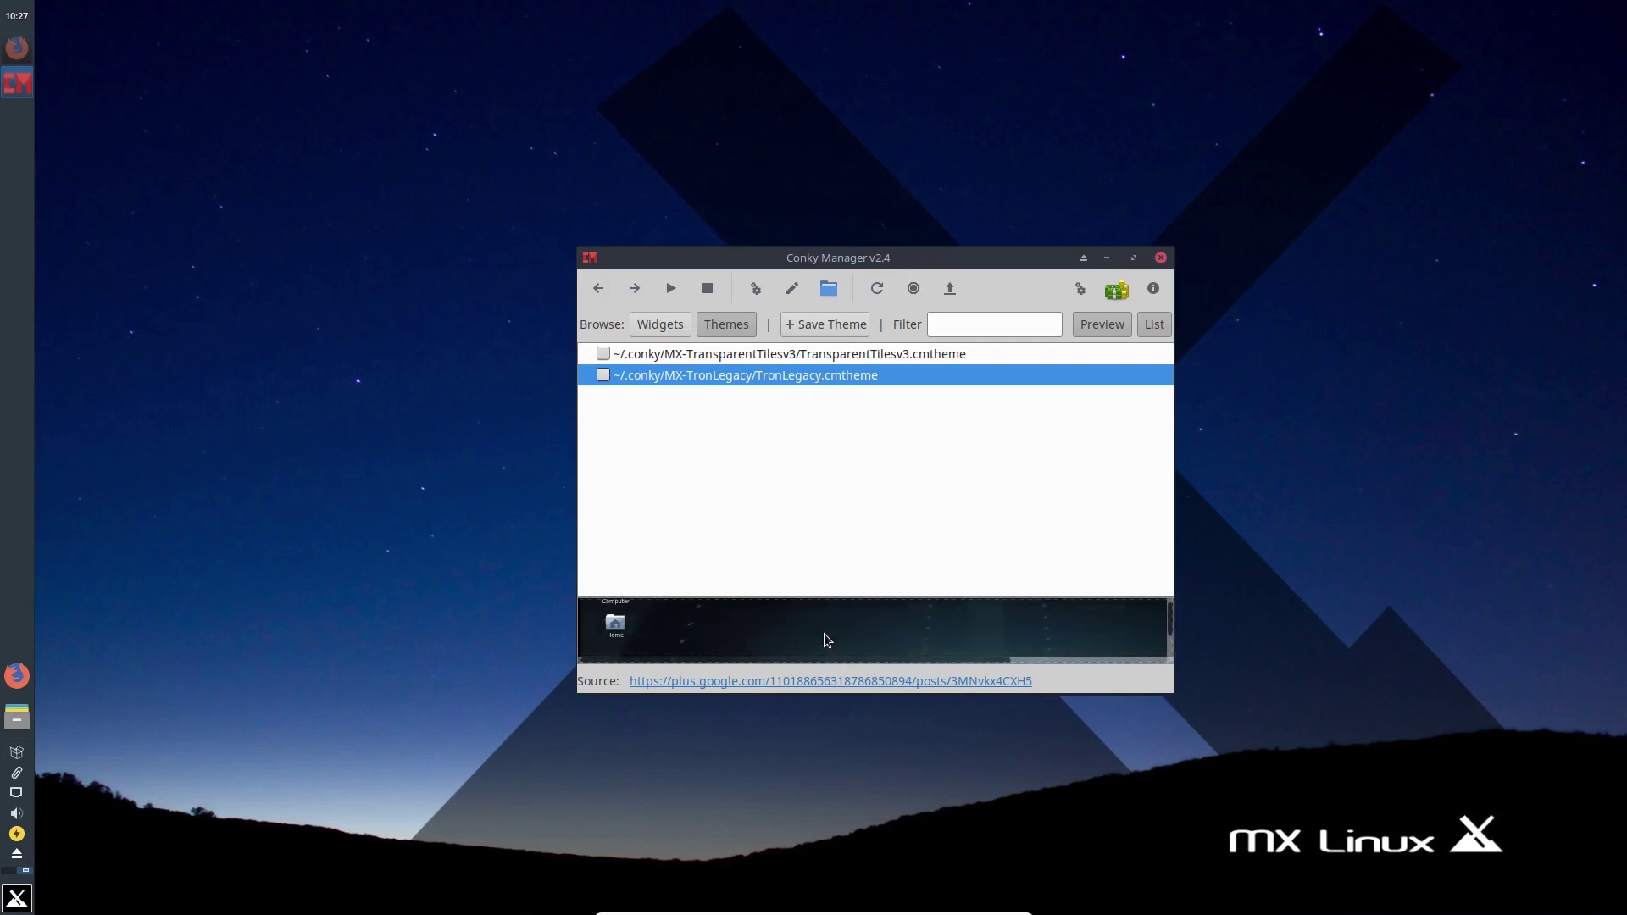
scroll(853, 612, right, 5)
scroll(857, 616, down, 5)
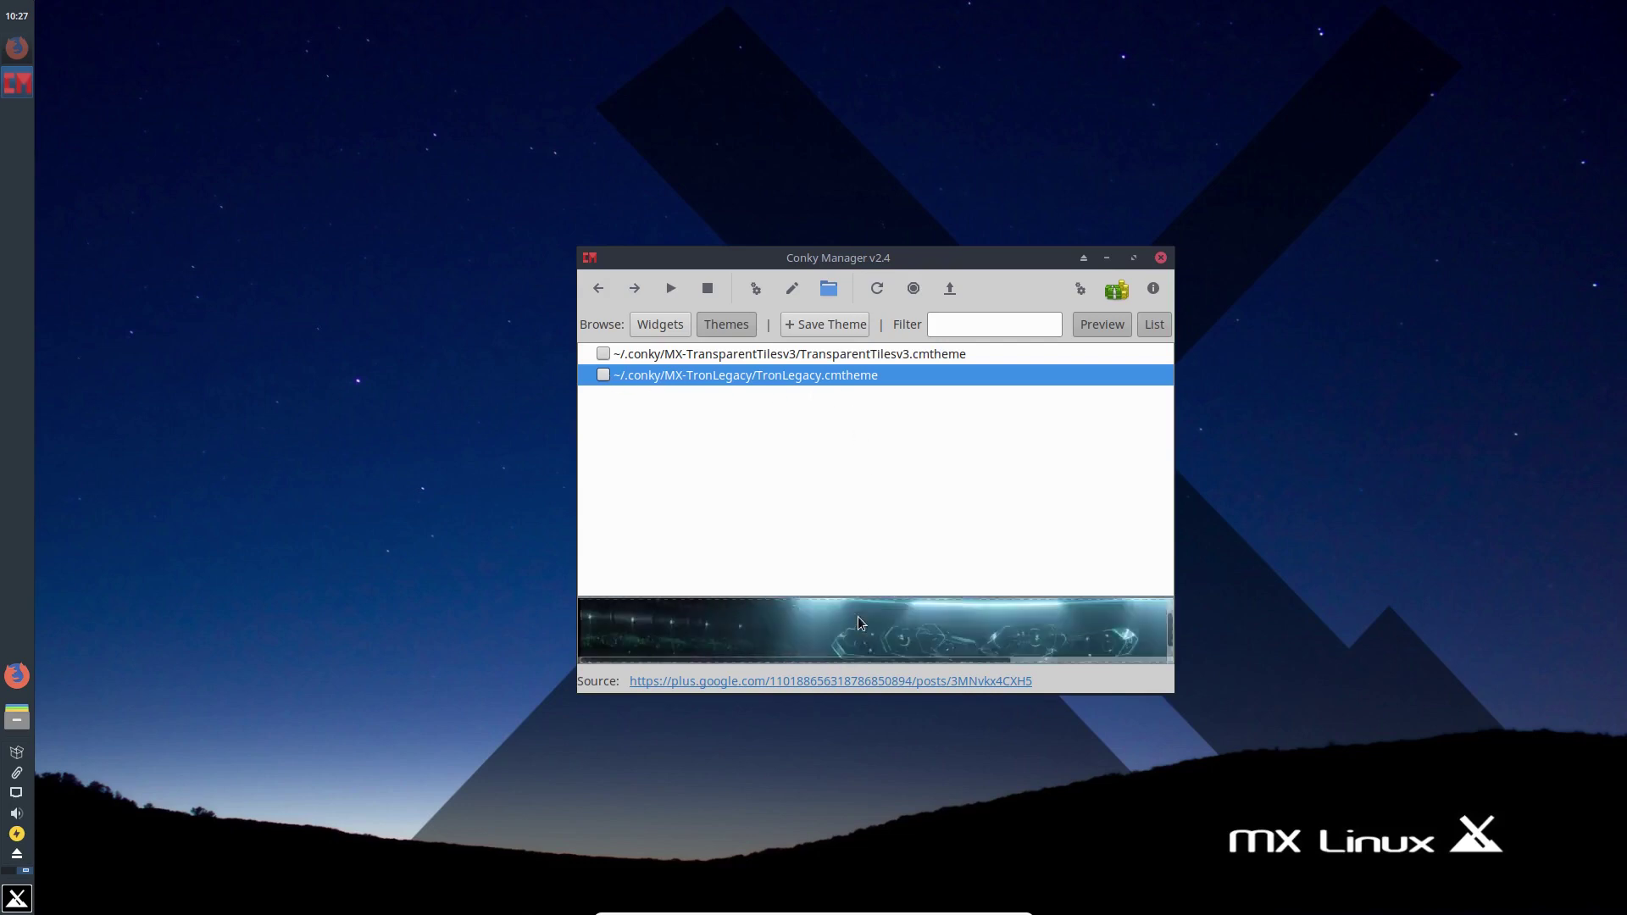
Enable the TronLegacy.cmtheme theme, switch the preview off and on again, and close Conky Manager.
click(1102, 325)
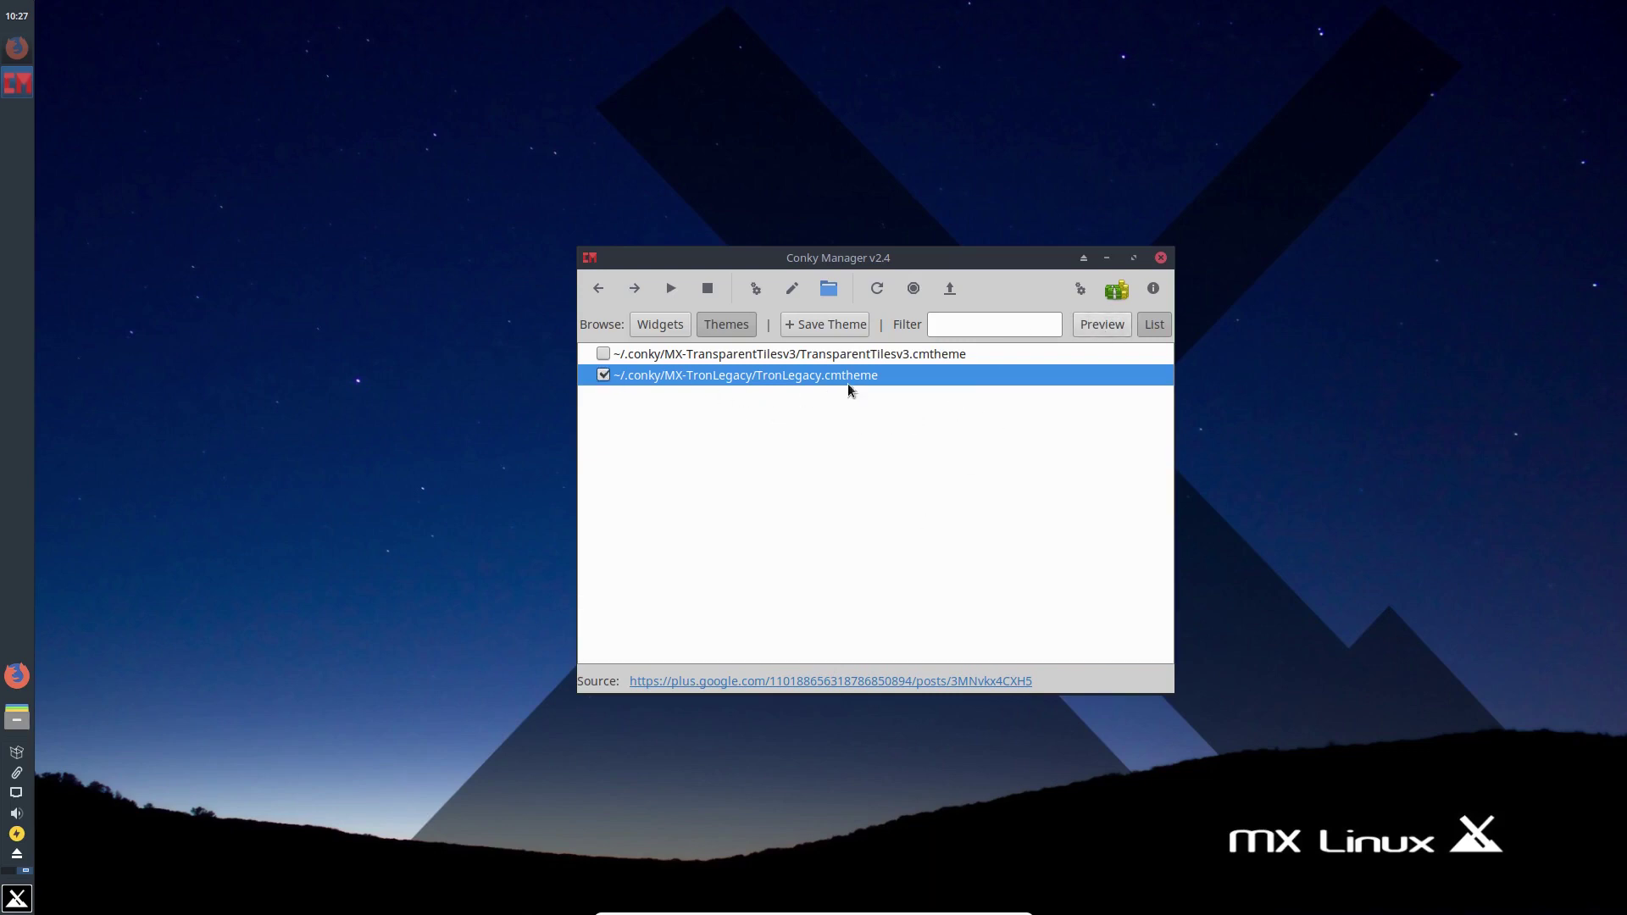
click(1108, 324)
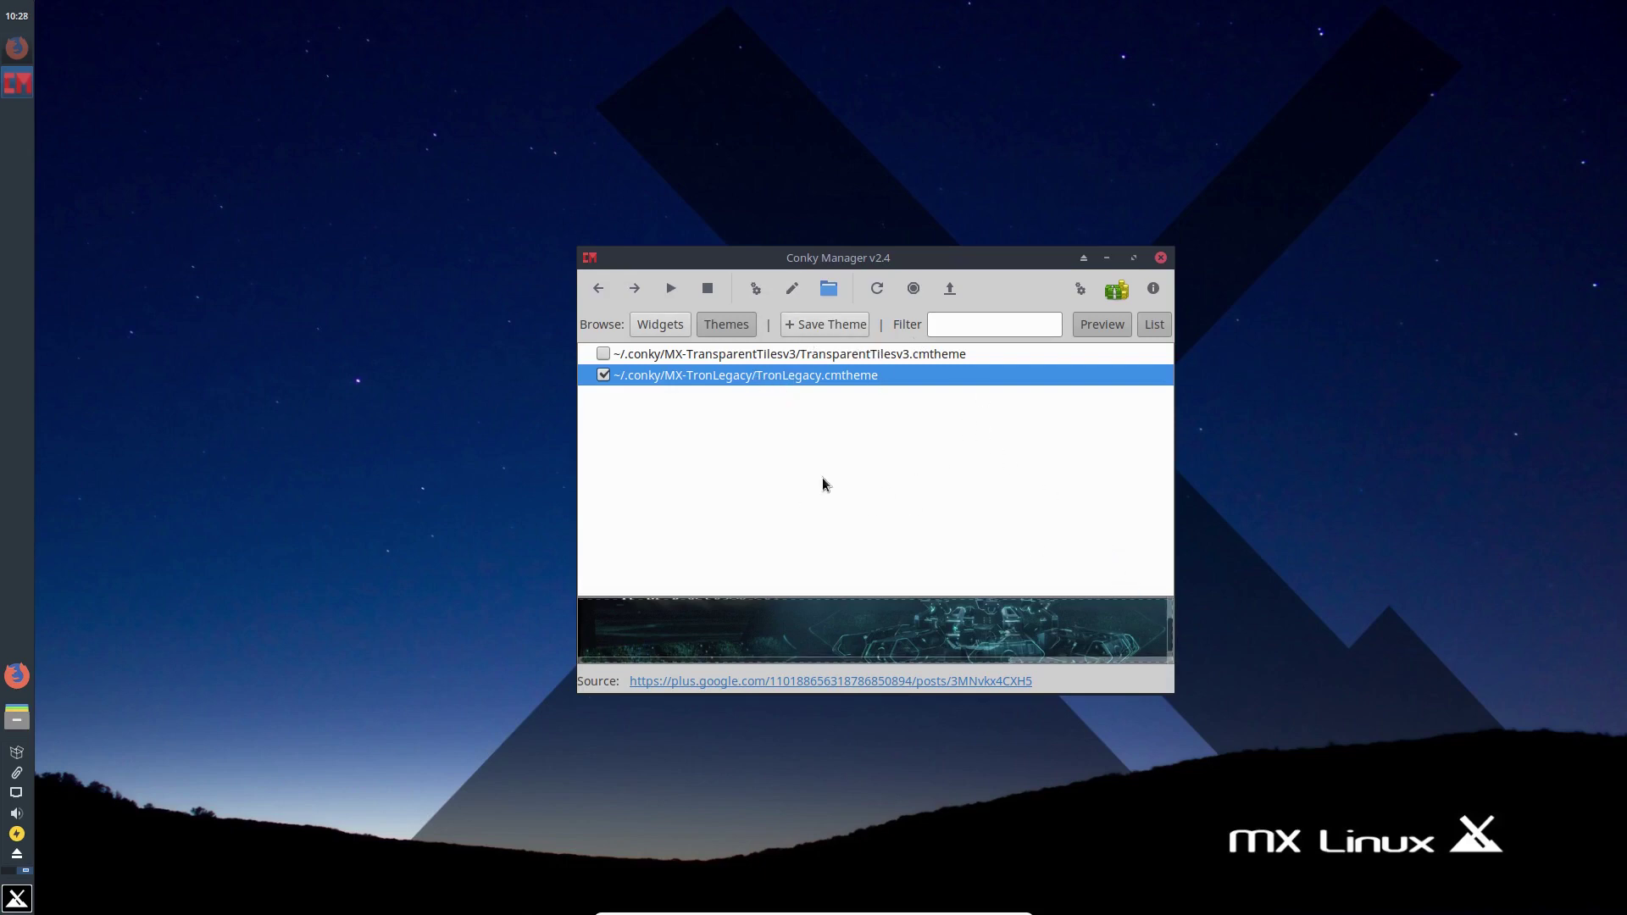
click(1161, 258)
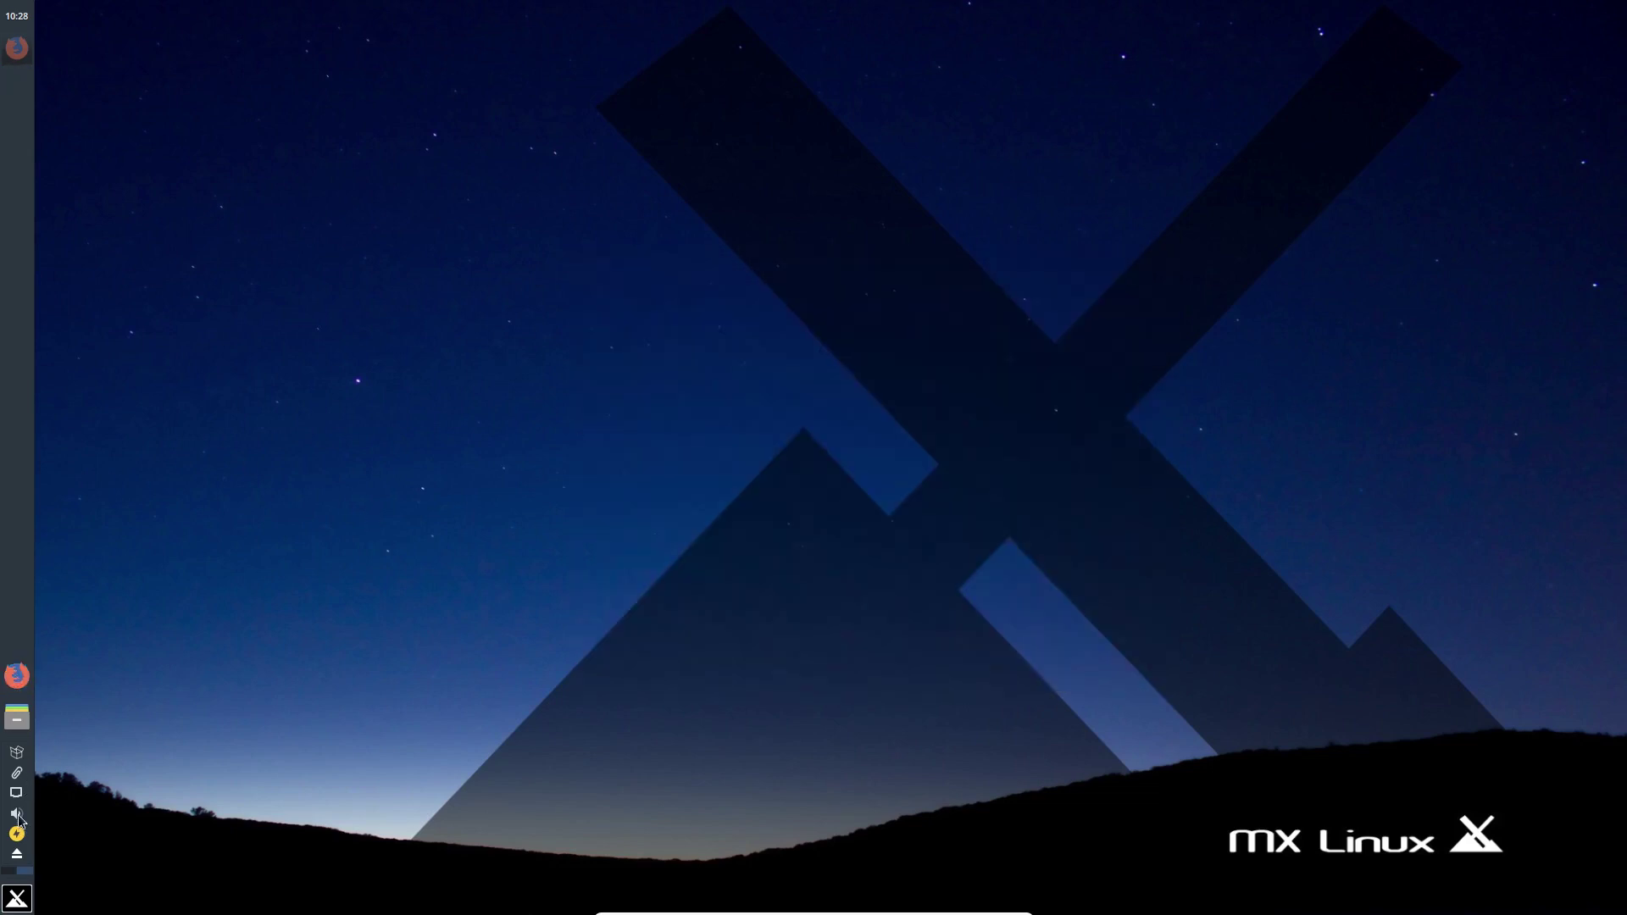
Open the Task Manager from the favorites and move its window away from the corner of the desktop.
click(13, 900)
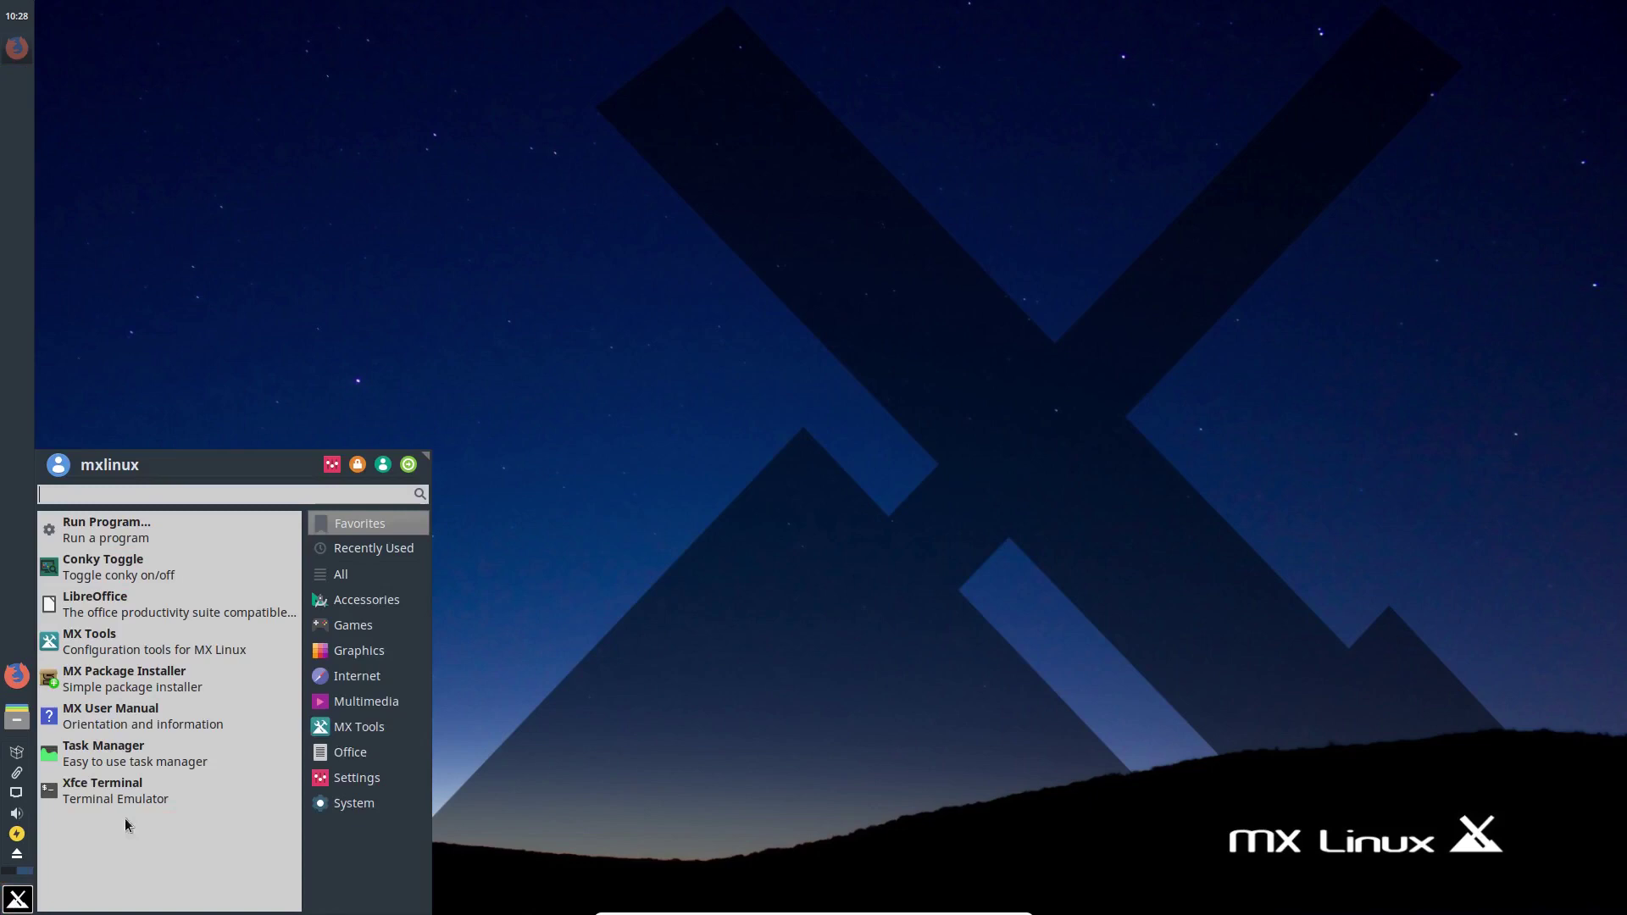
click(167, 763)
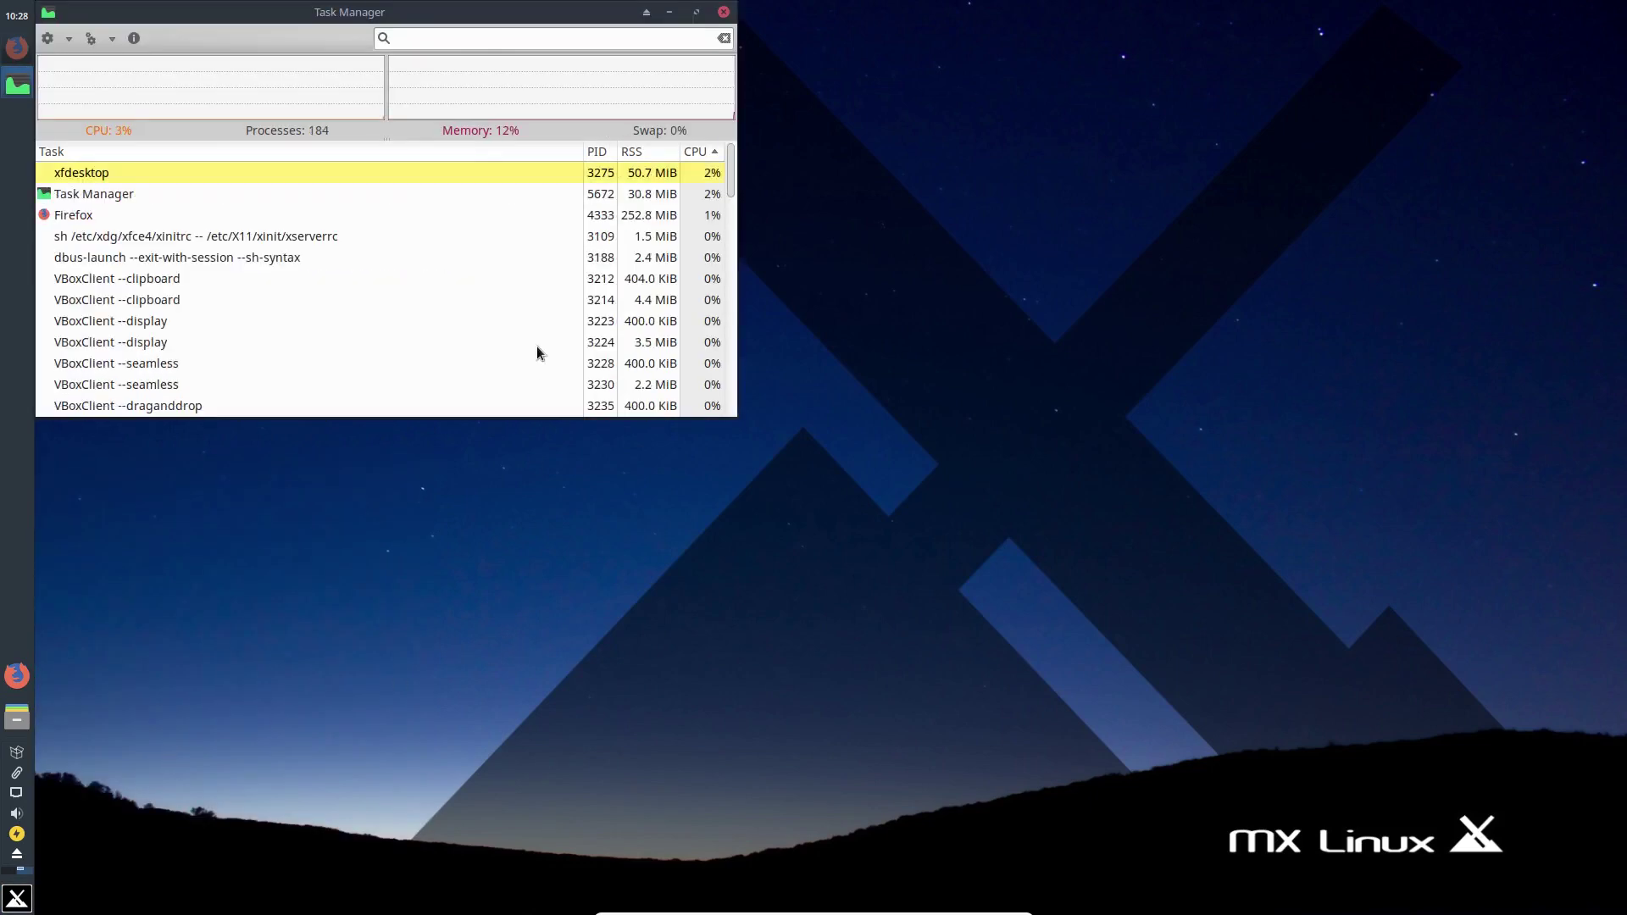
drag(127, 107, 213, 202)
Examine the running processes and the CPU and memory usage in the Task Manager, and close it.
scroll(309, 356, down, 5)
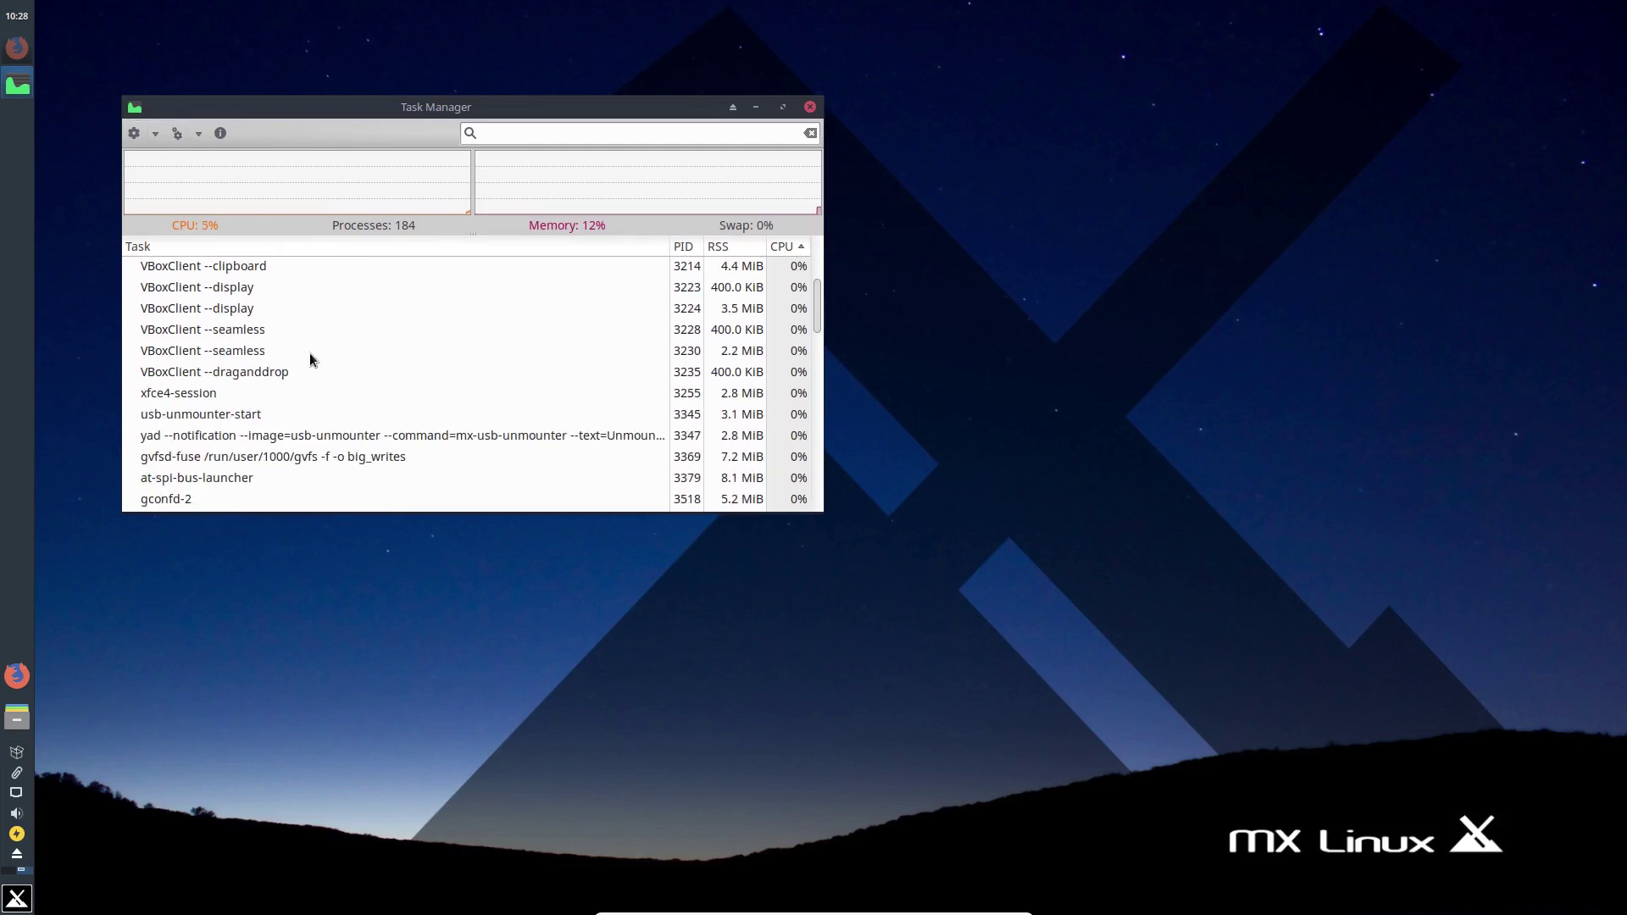
scroll(310, 356, down, 5)
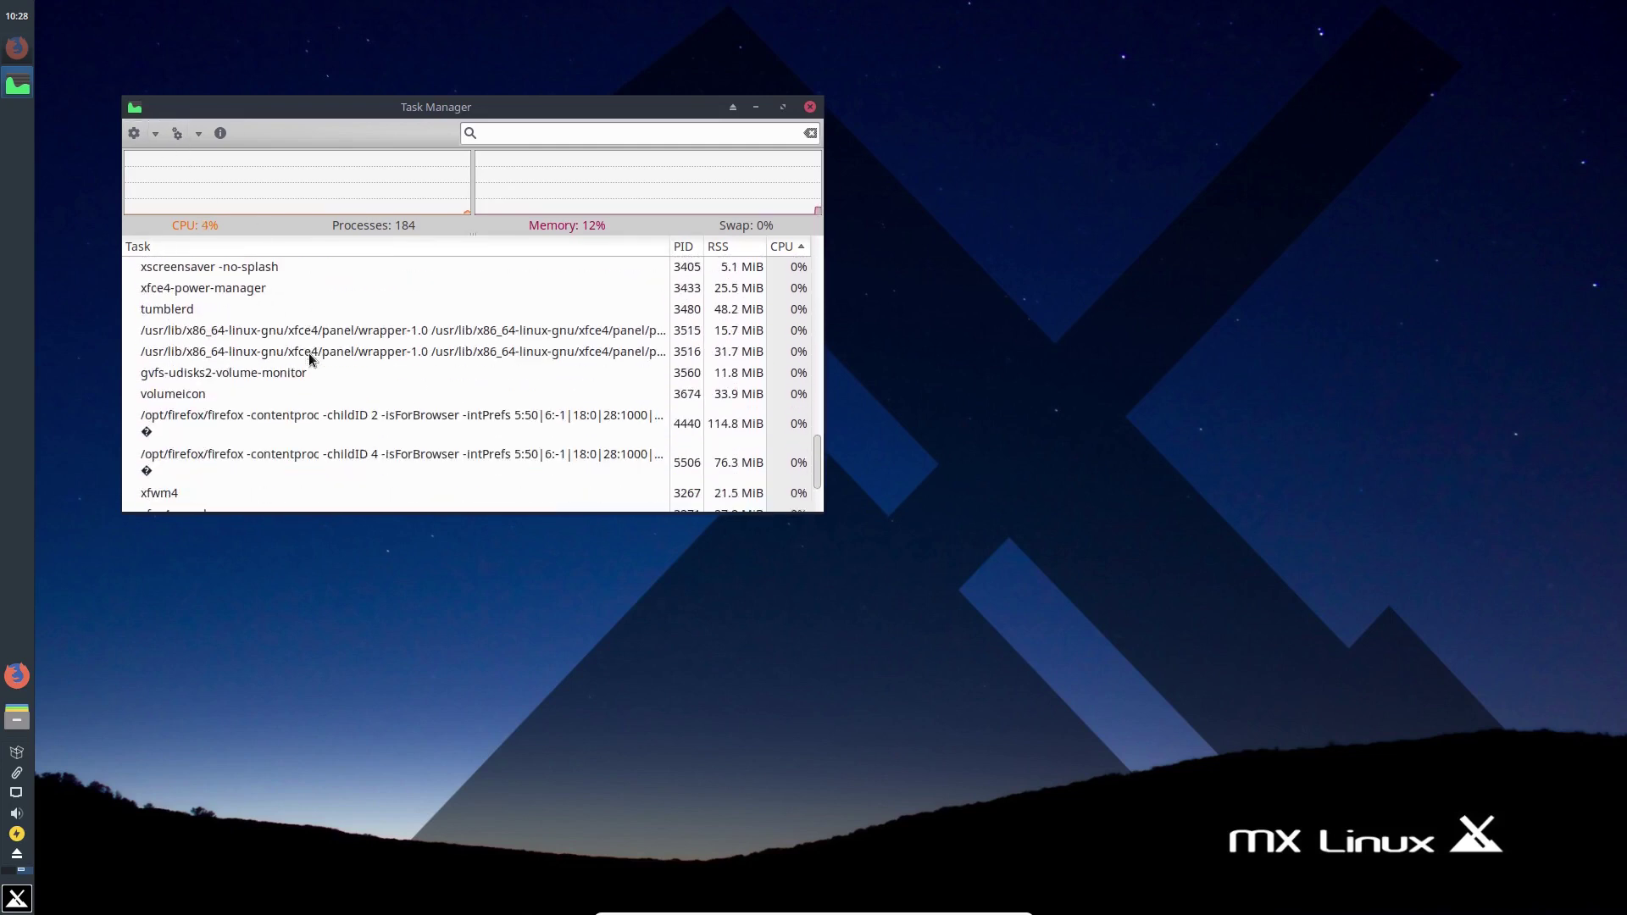
scroll(273, 391, up, 2)
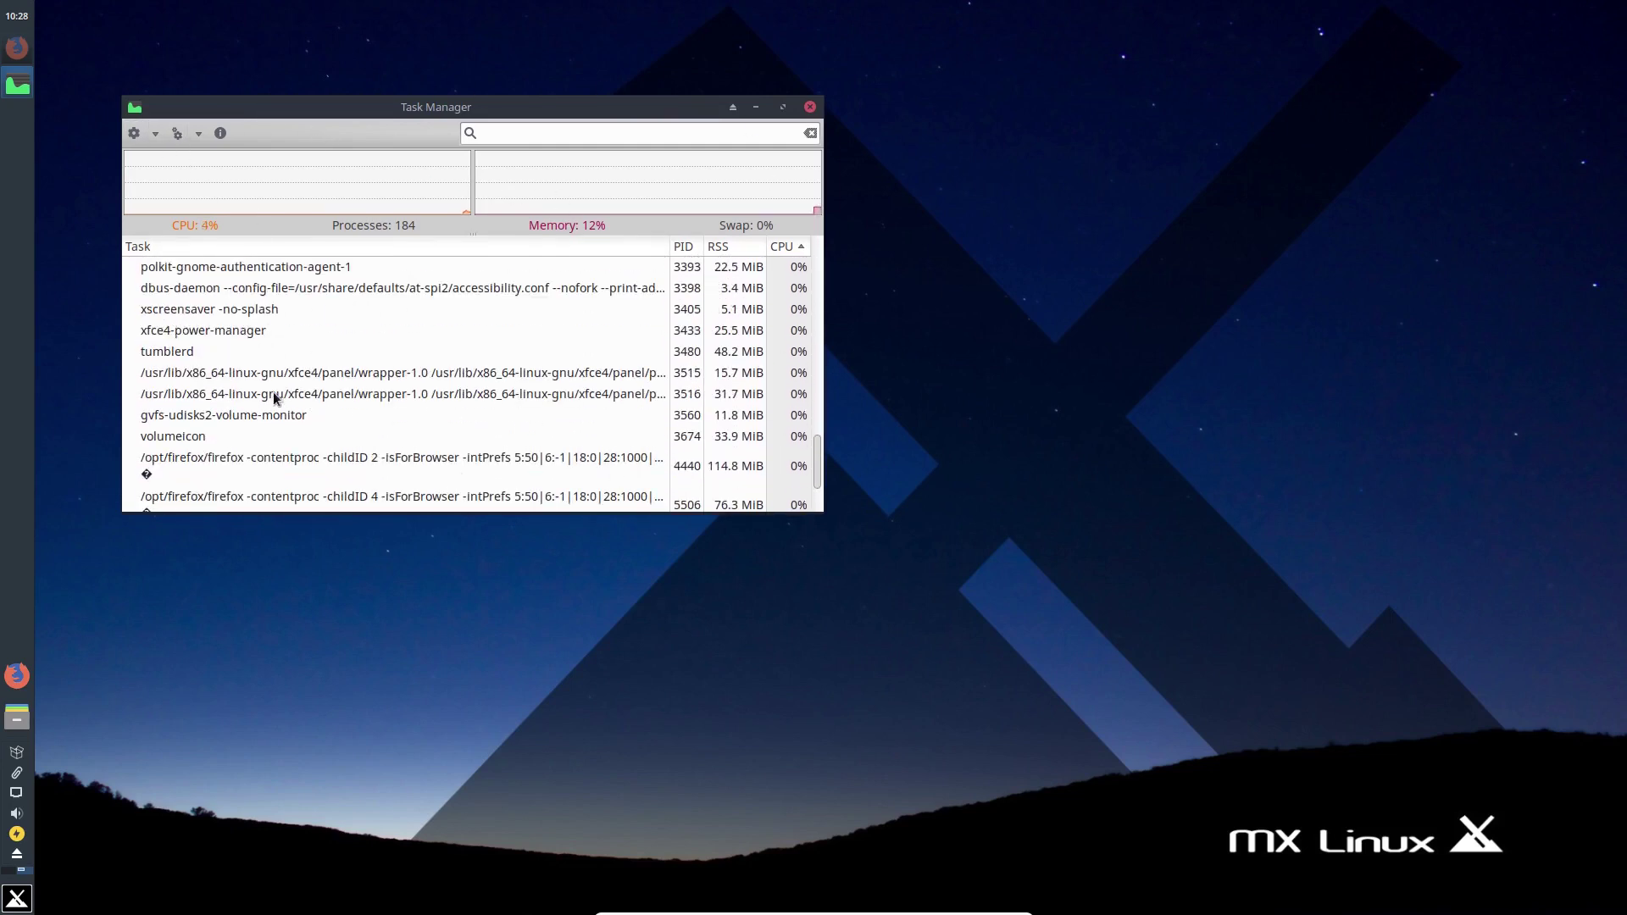
scroll(273, 391, down, 1)
scroll(381, 373, up, 1)
scroll(396, 292, down, 1)
scroll(396, 292, down, 1)
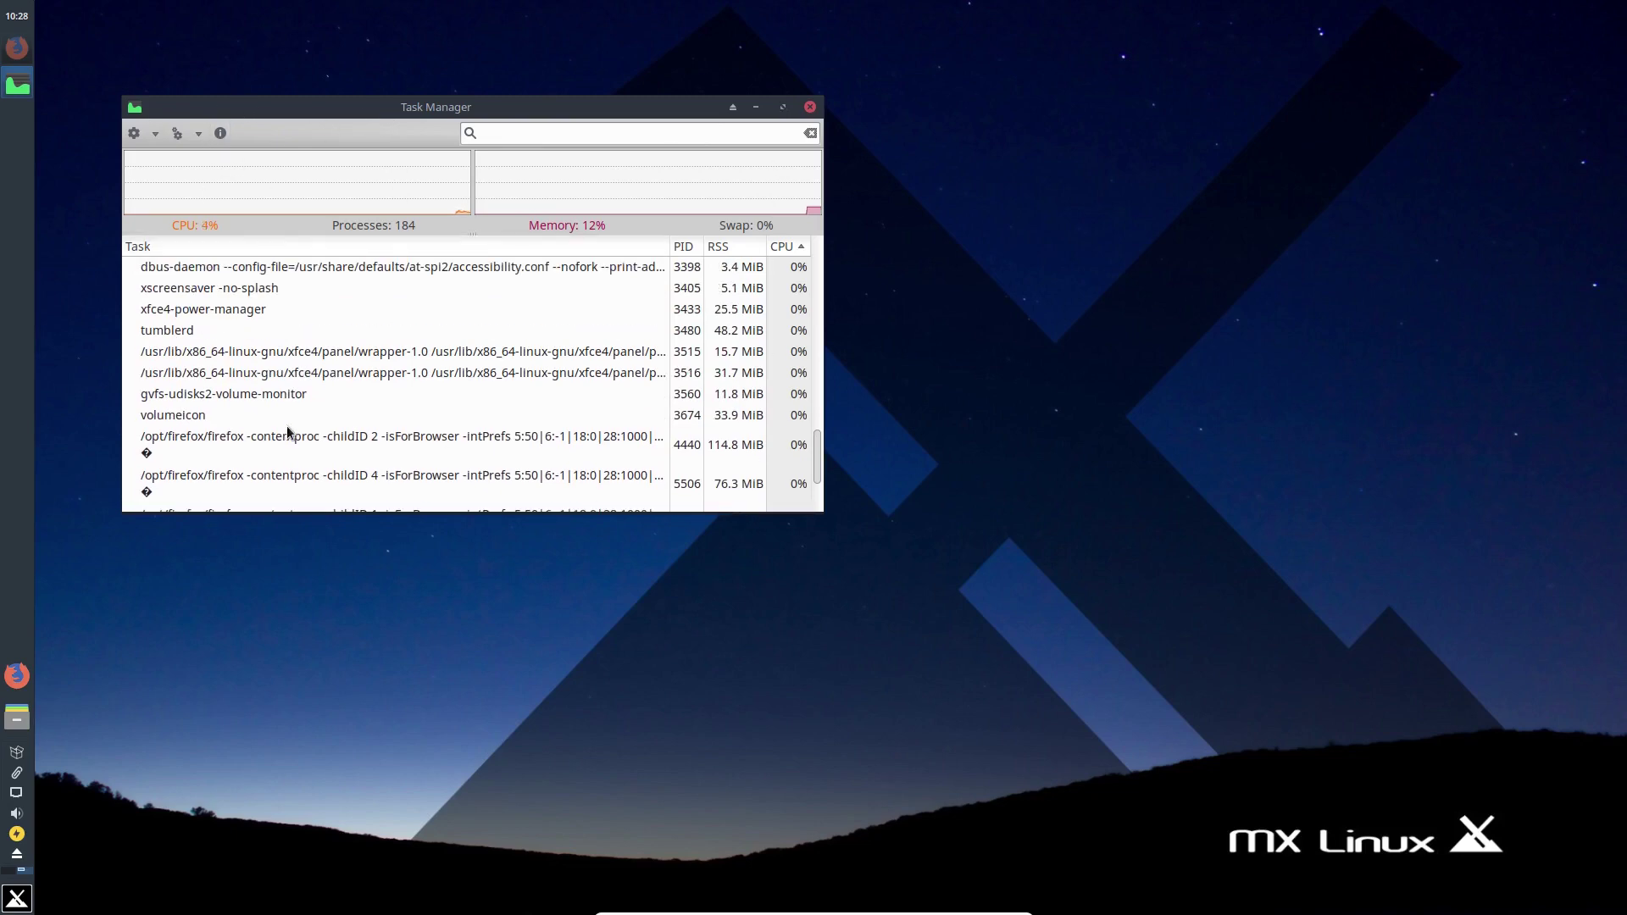
drag(814, 453, 814, 246)
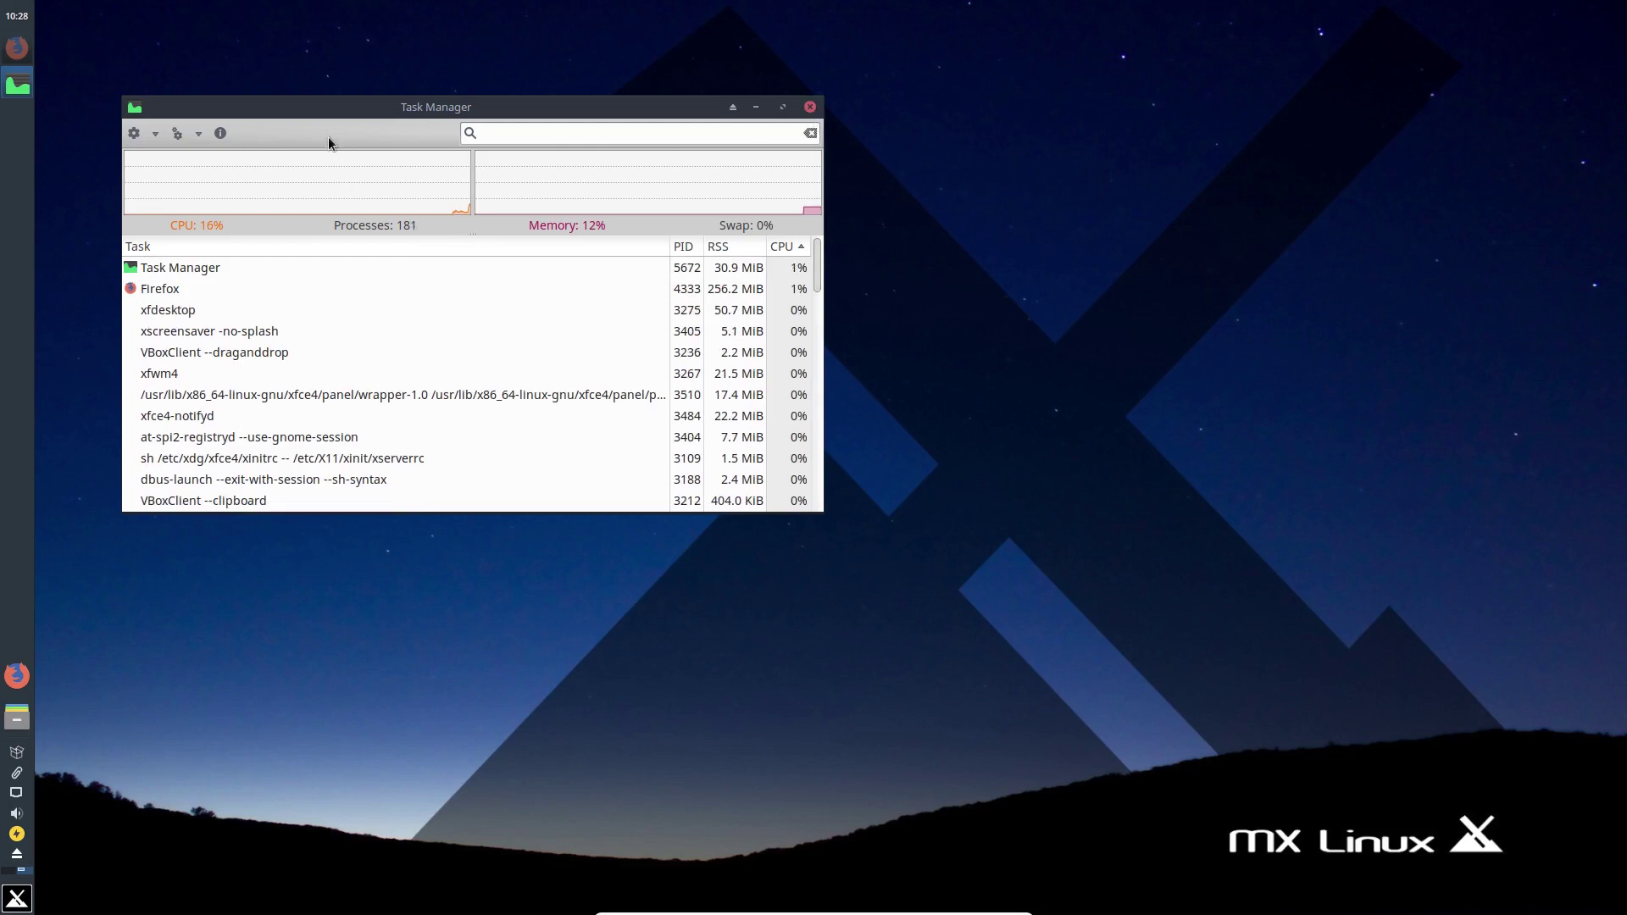
click(810, 109)
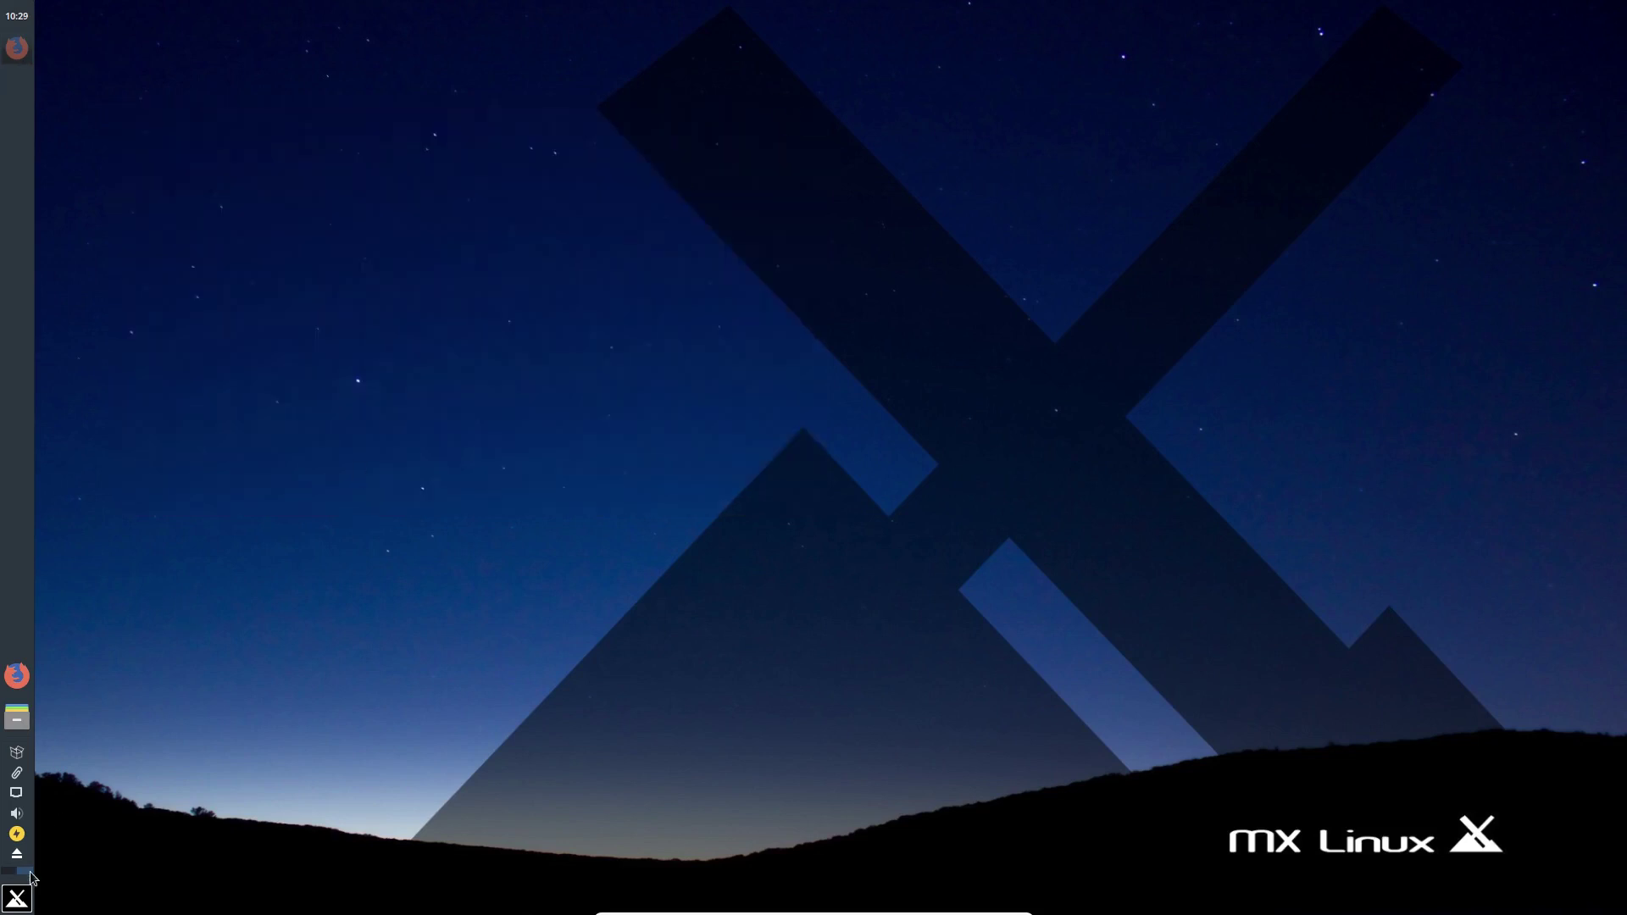
Open the MX Tools window from the favorites to view its utilities, and bring up the favorite applications again.
click(25, 900)
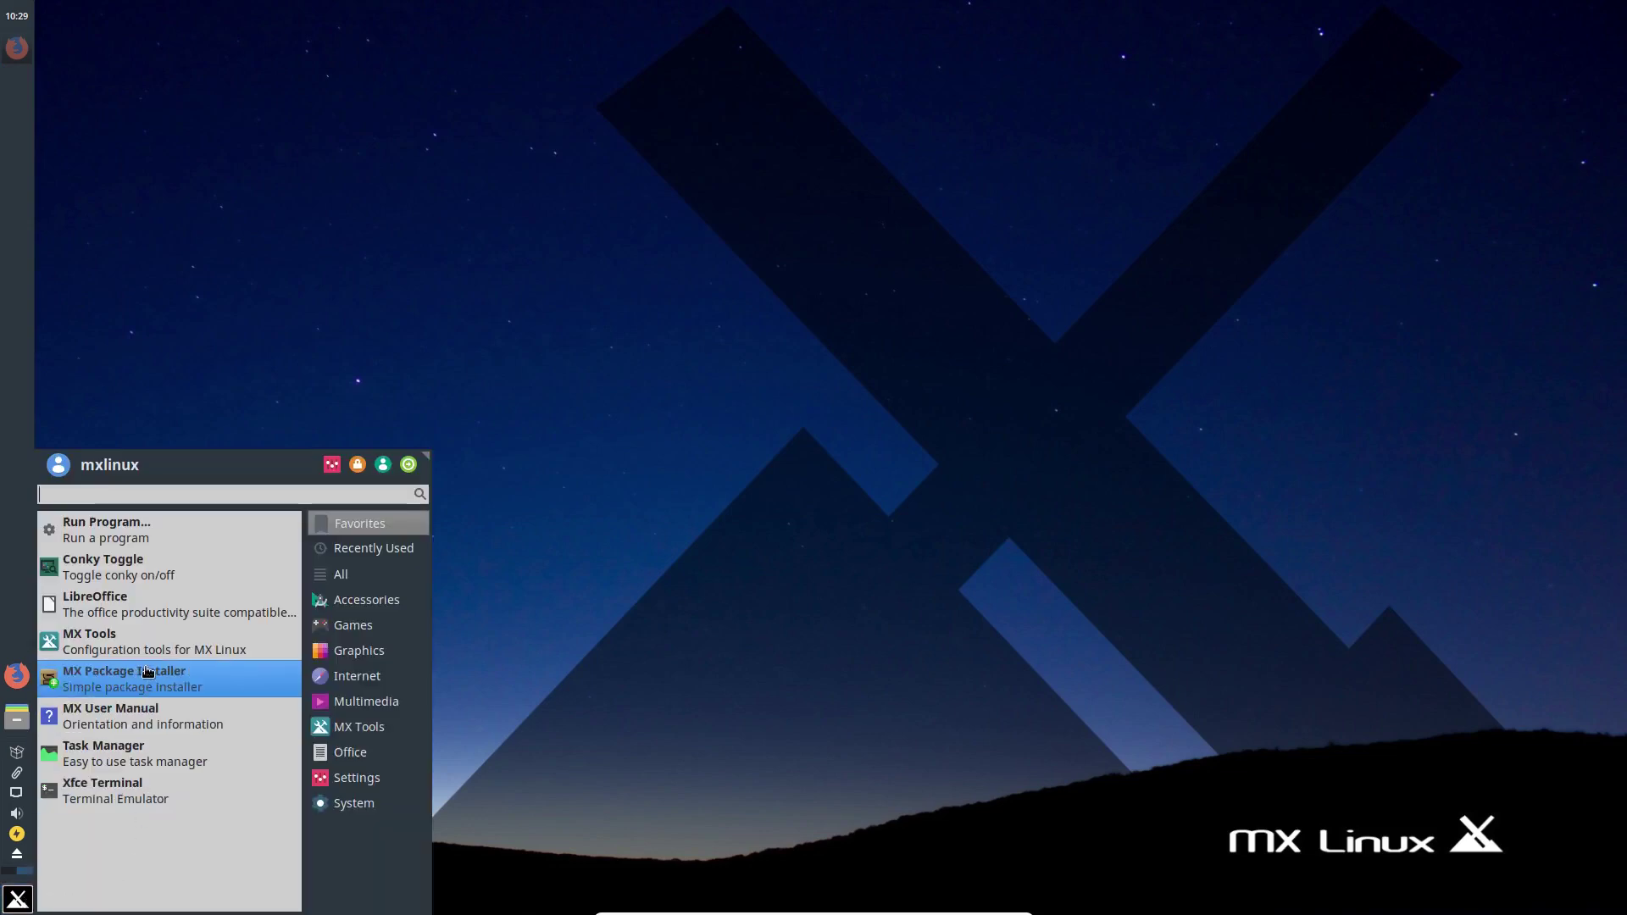
click(161, 646)
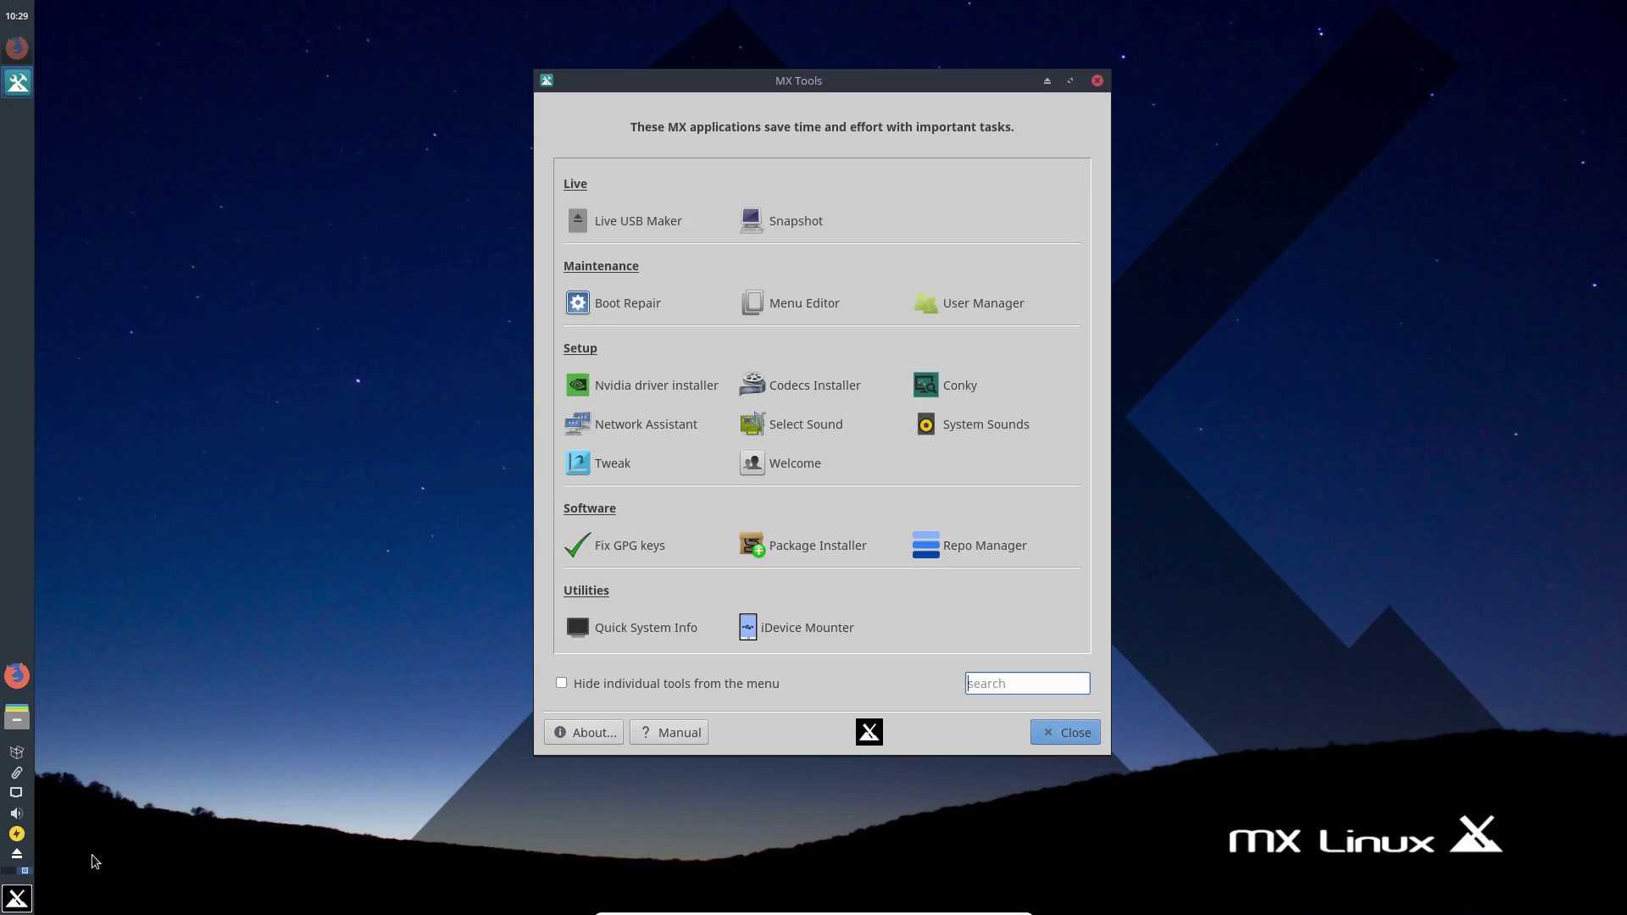
click(17, 900)
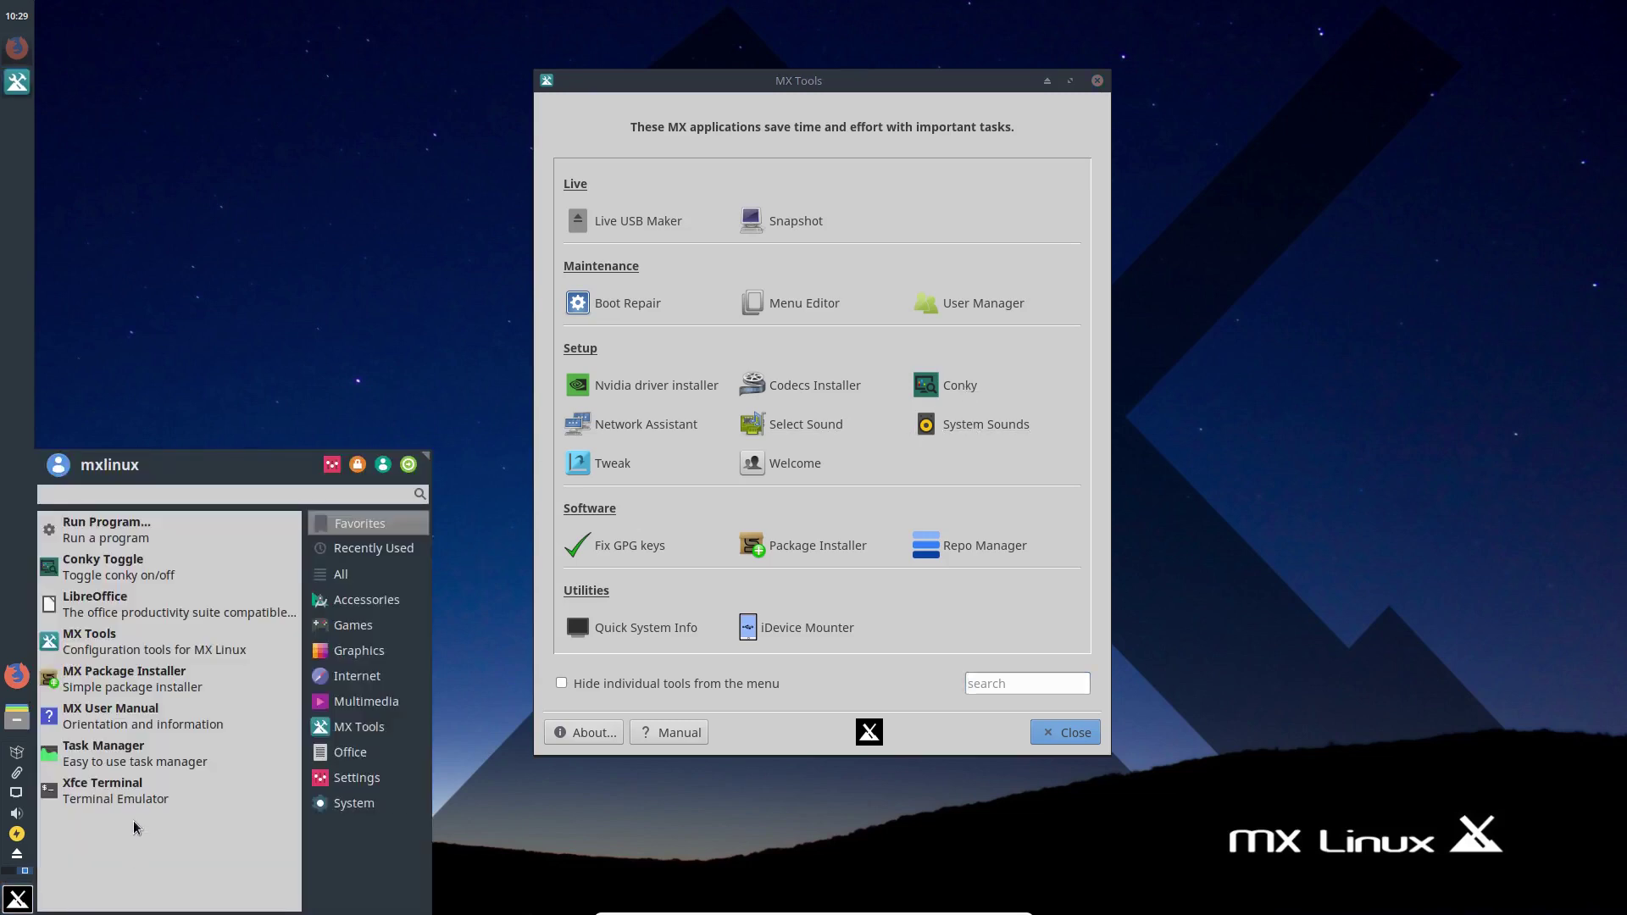
Browse the applications in the Settings category, including Appearance, Desktop and Display, and dismiss the application list.
click(374, 786)
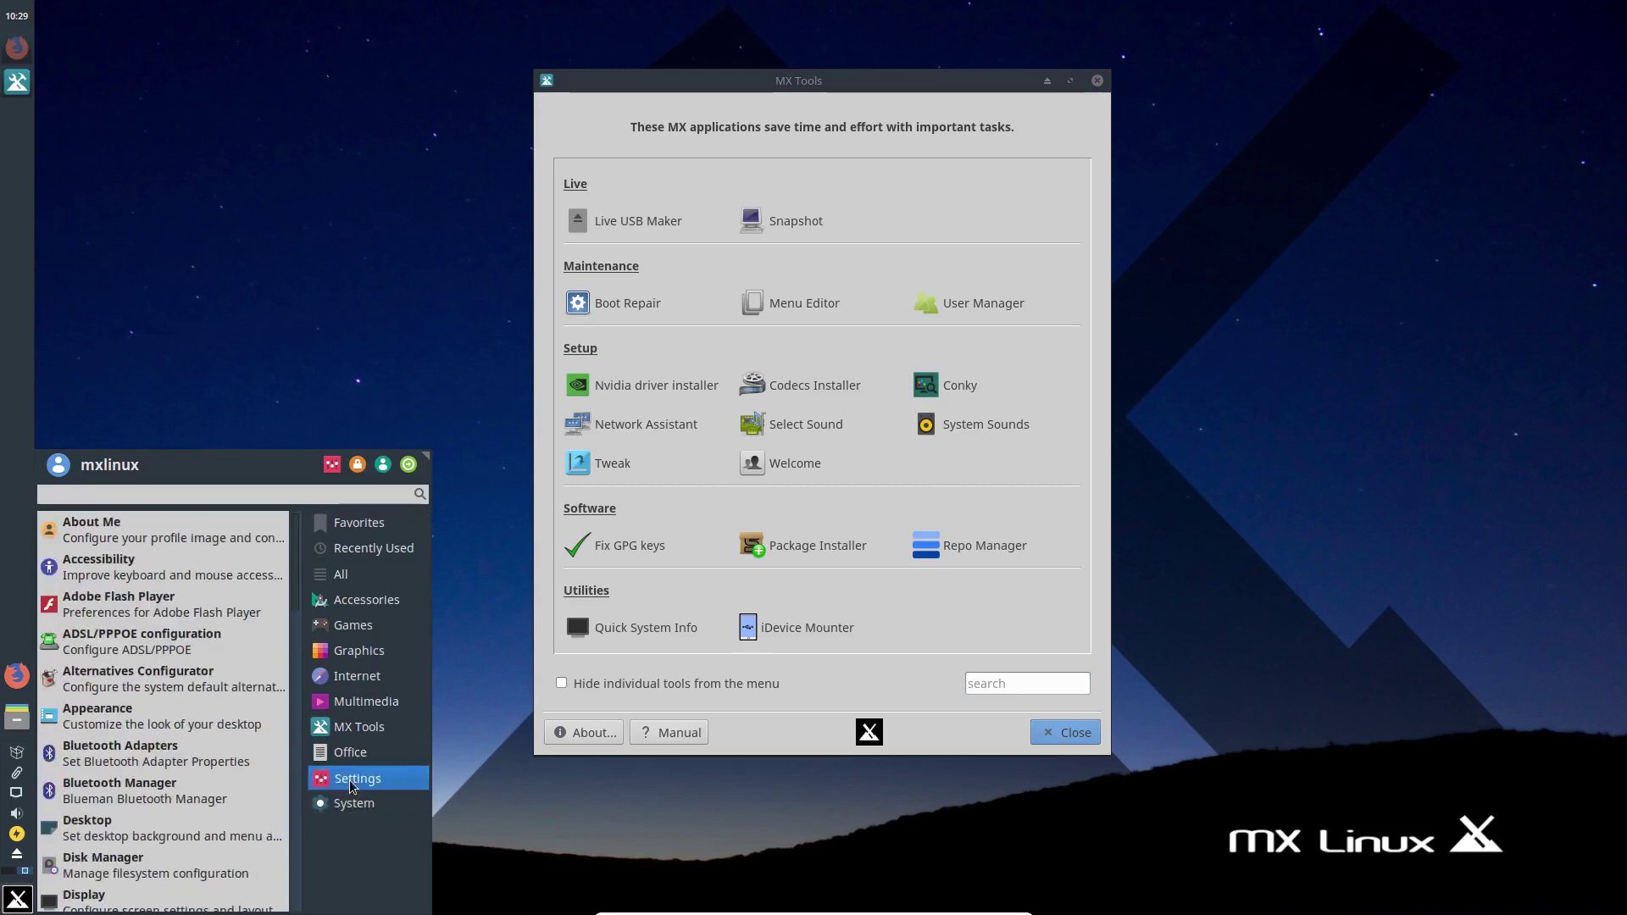
scroll(169, 744, down, 2)
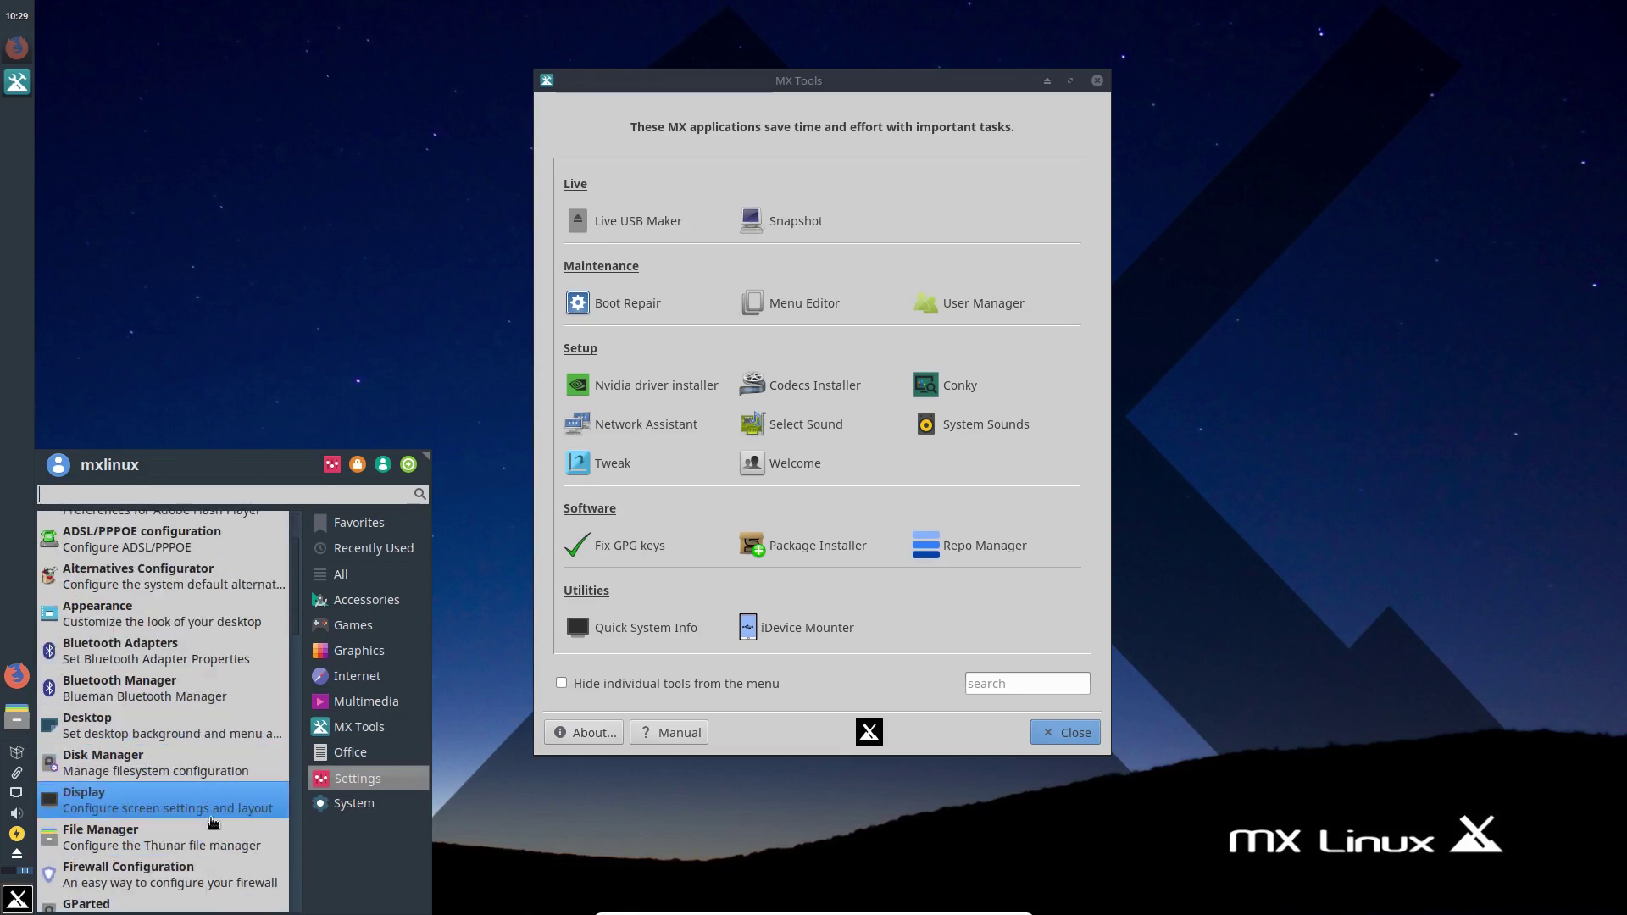
click(970, 608)
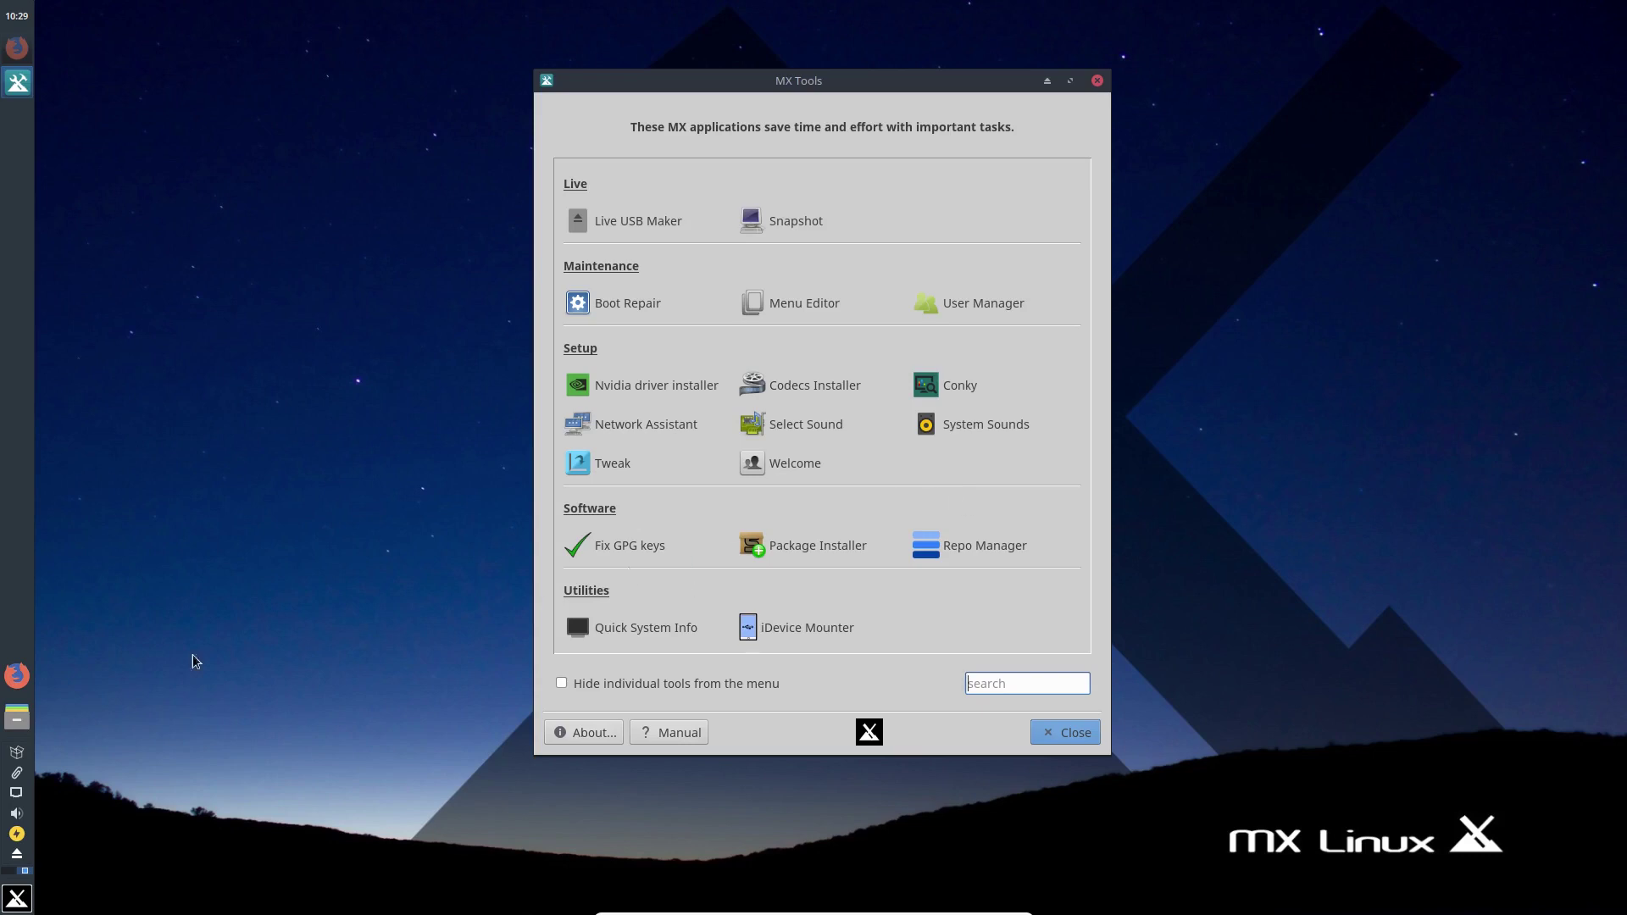
Launch Conky from MX Tools, dismiss its data update notice and config file selection without choosing a file, and close MX Tools.
click(956, 383)
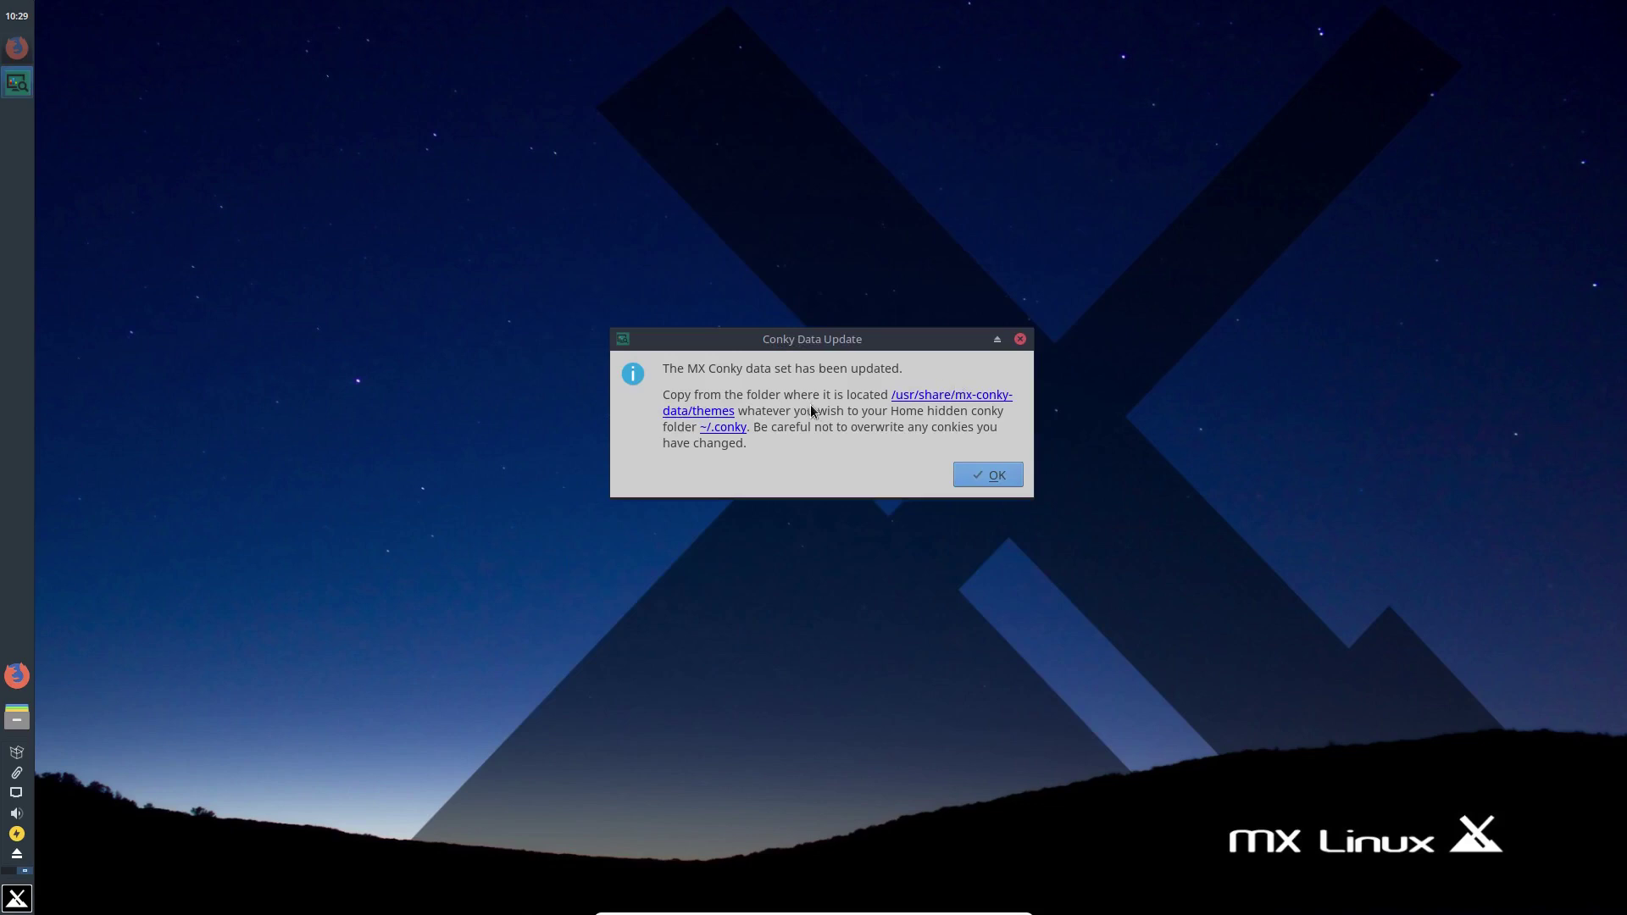
click(1020, 340)
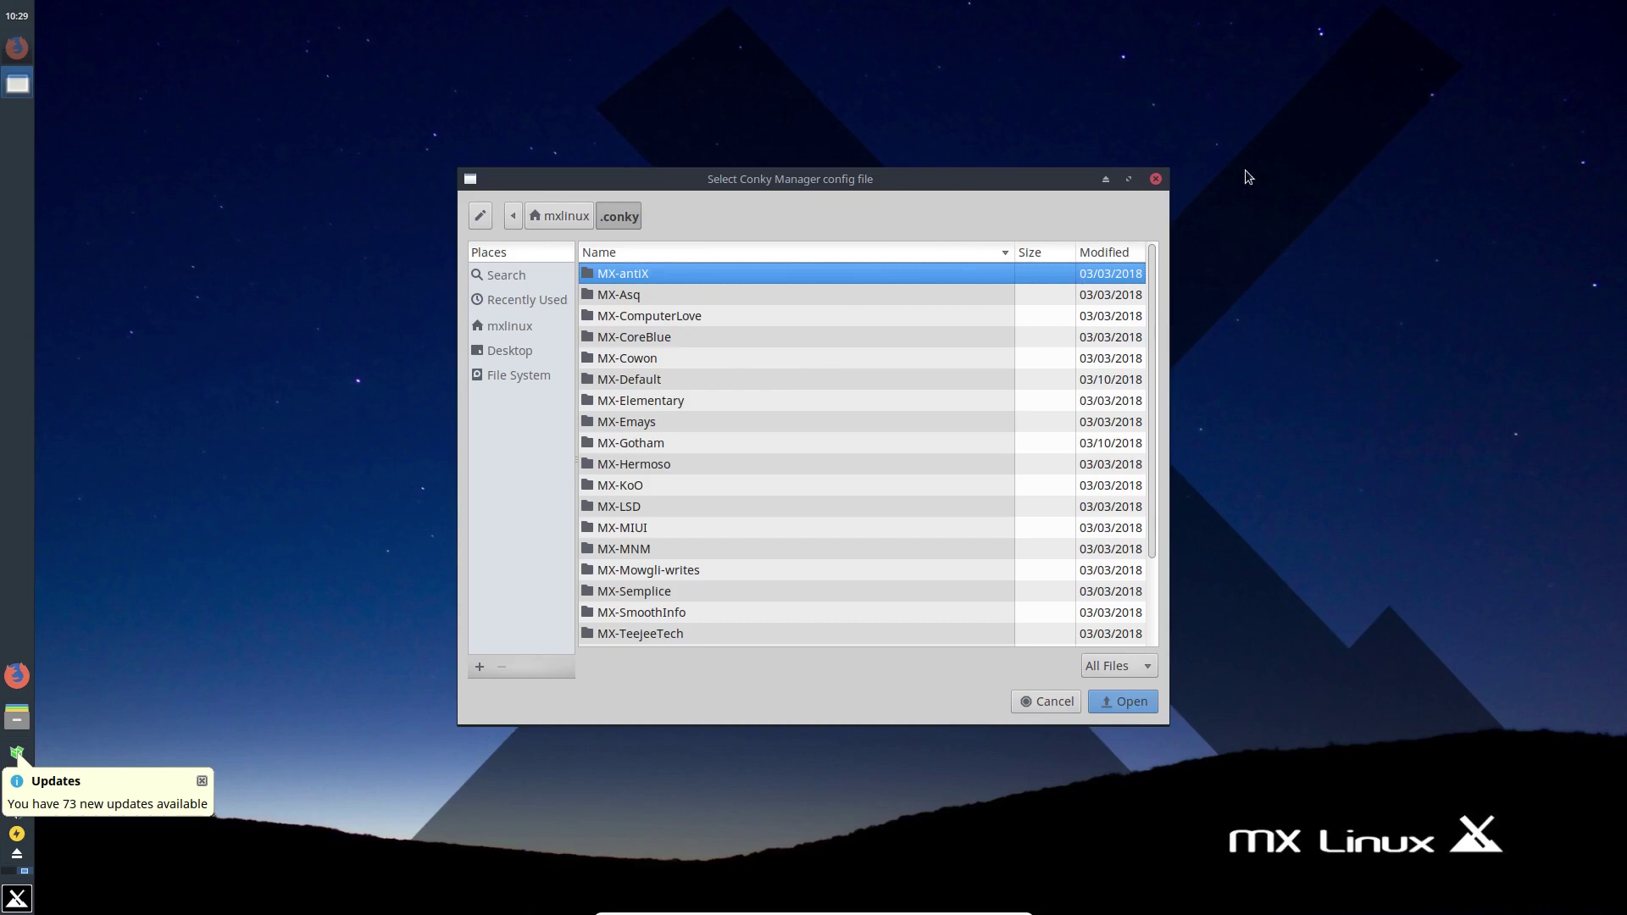
click(1157, 177)
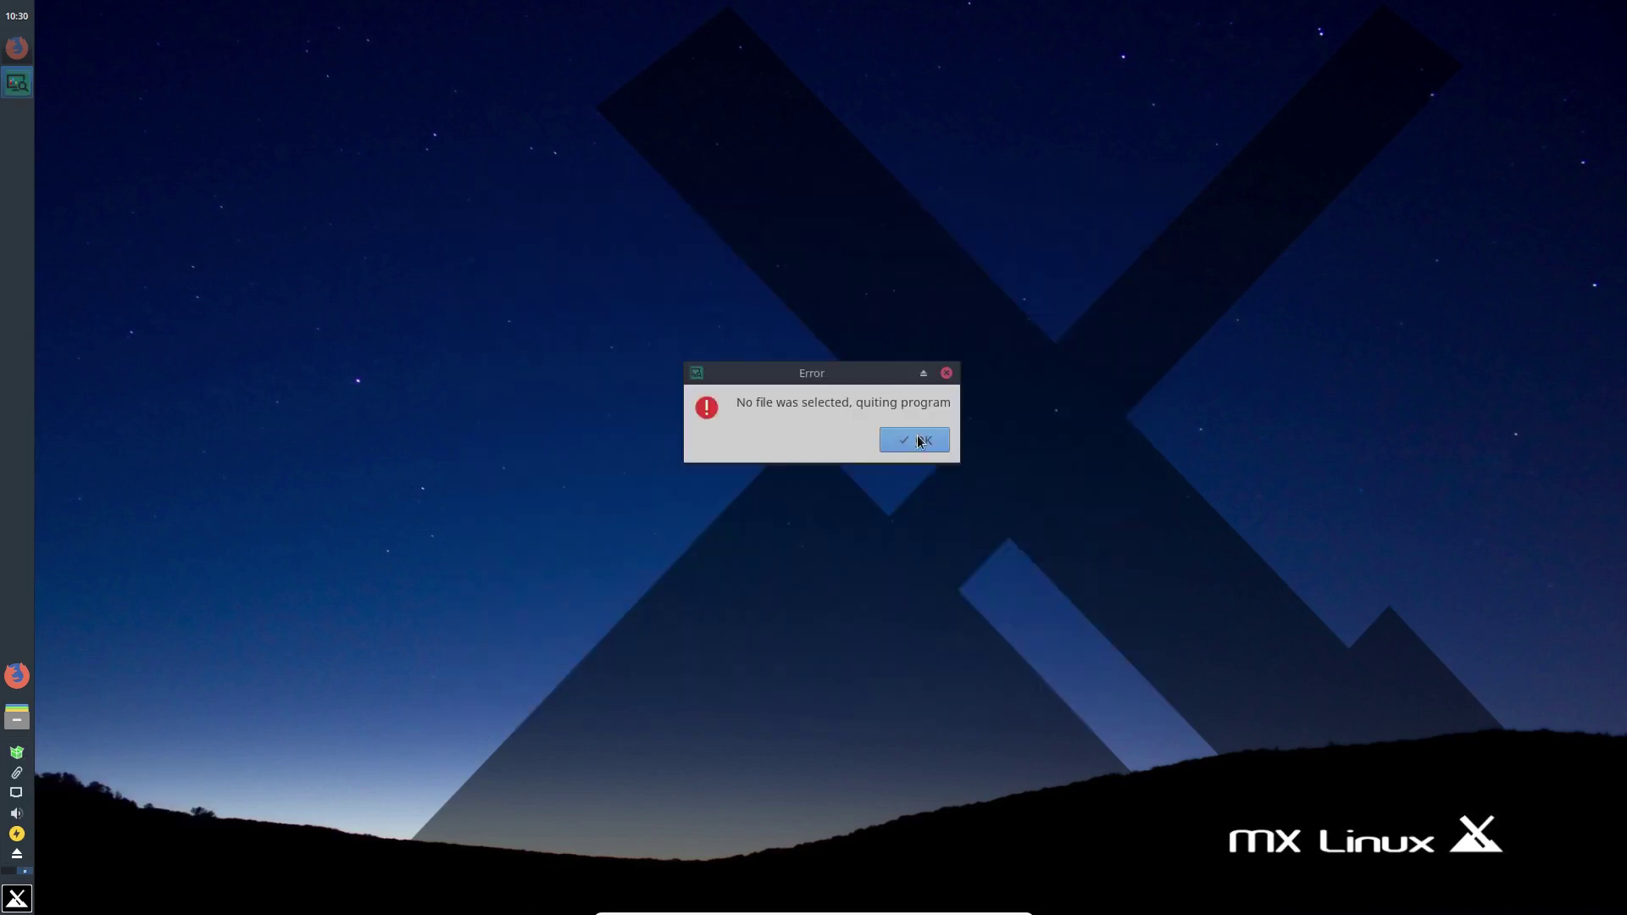
click(920, 442)
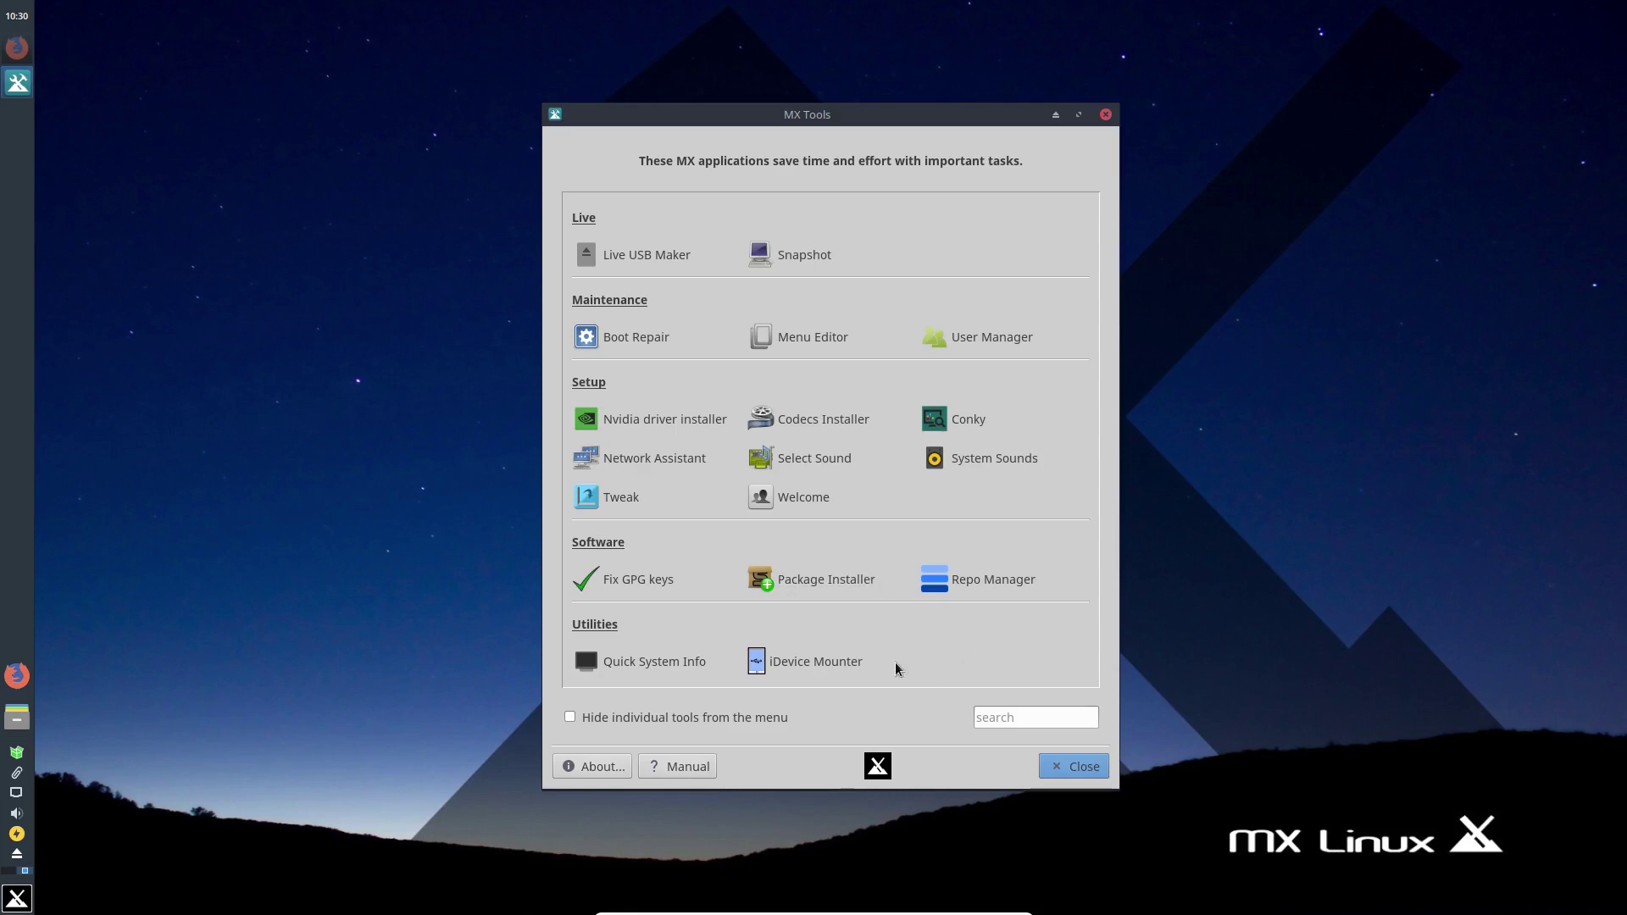
click(1107, 116)
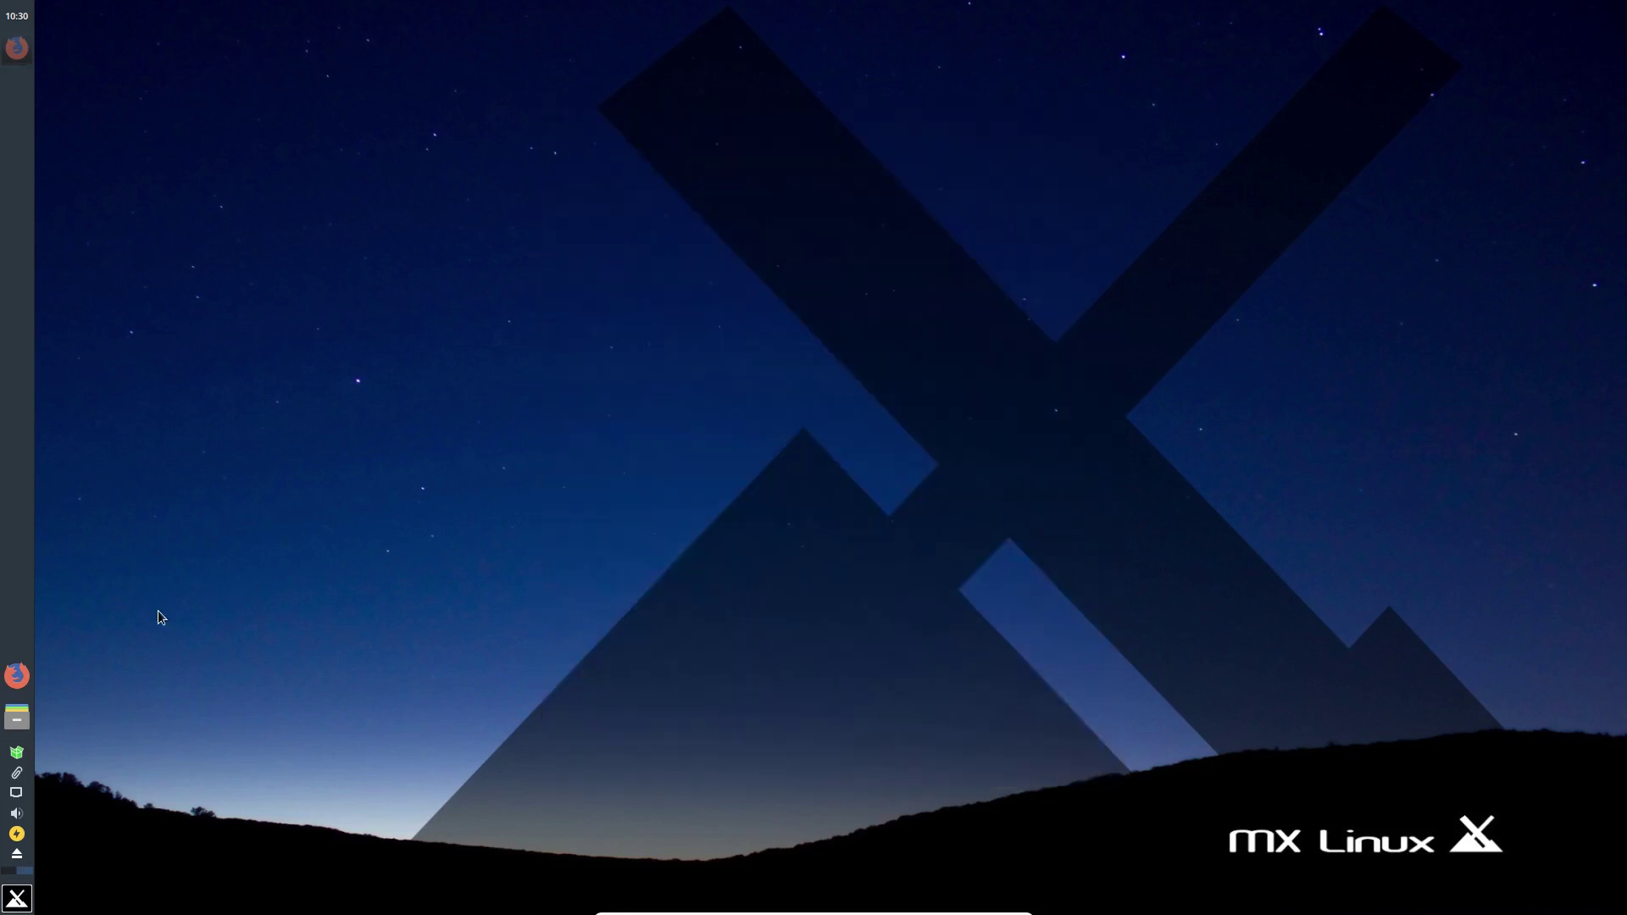
Open the Appearance settings from the list of all applications, move the window aside to view the available styles, and close it.
click(18, 901)
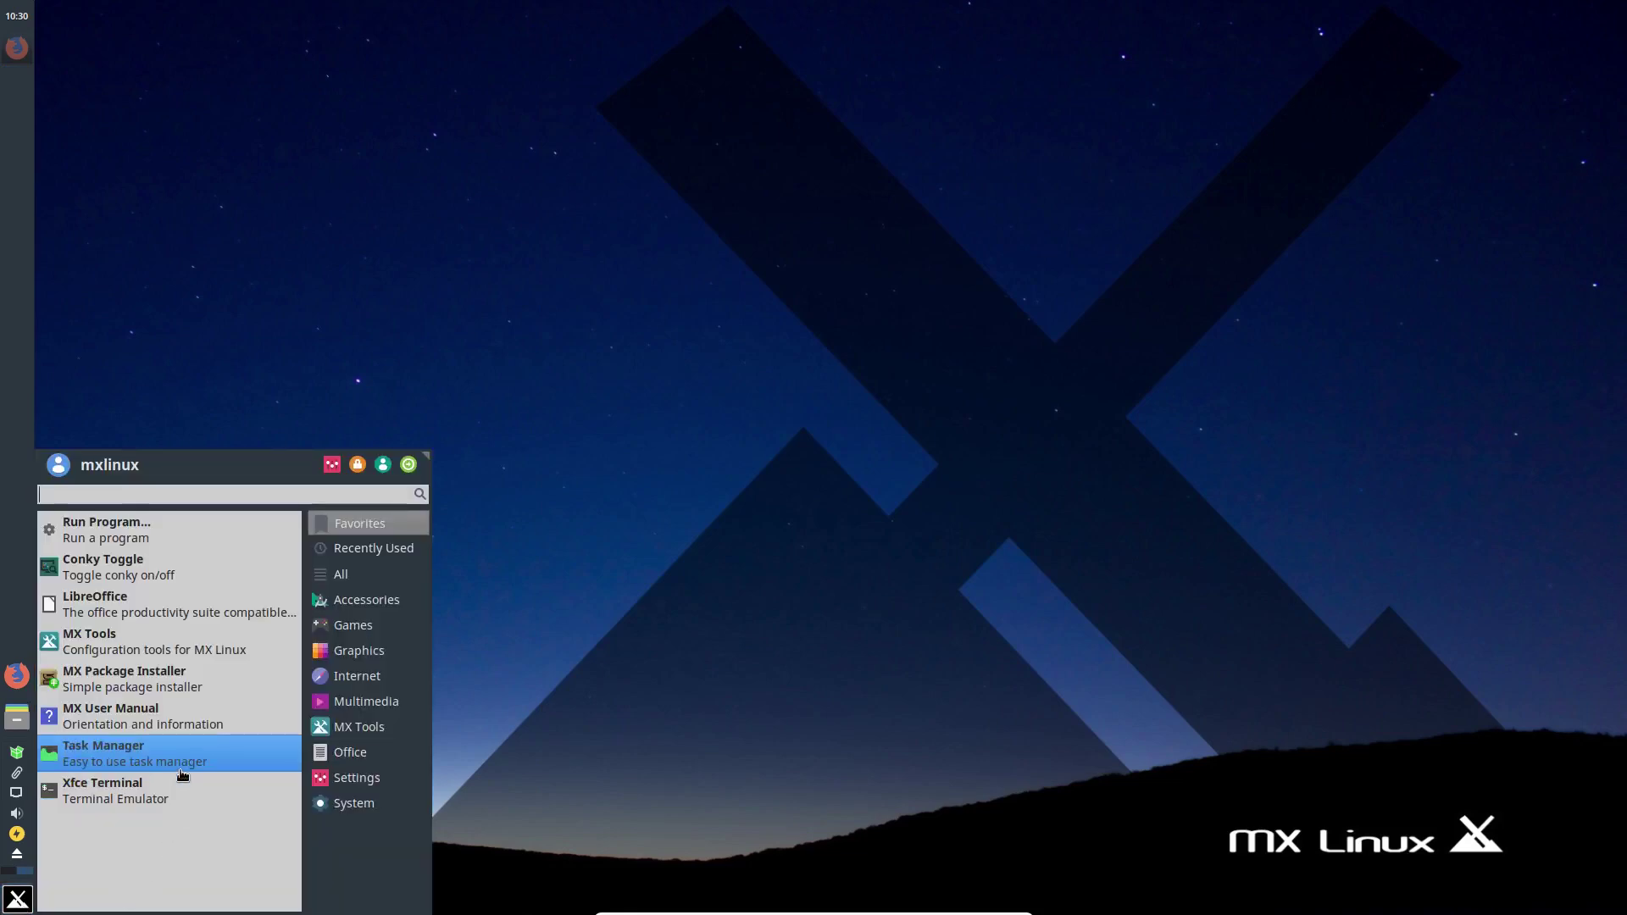
click(370, 697)
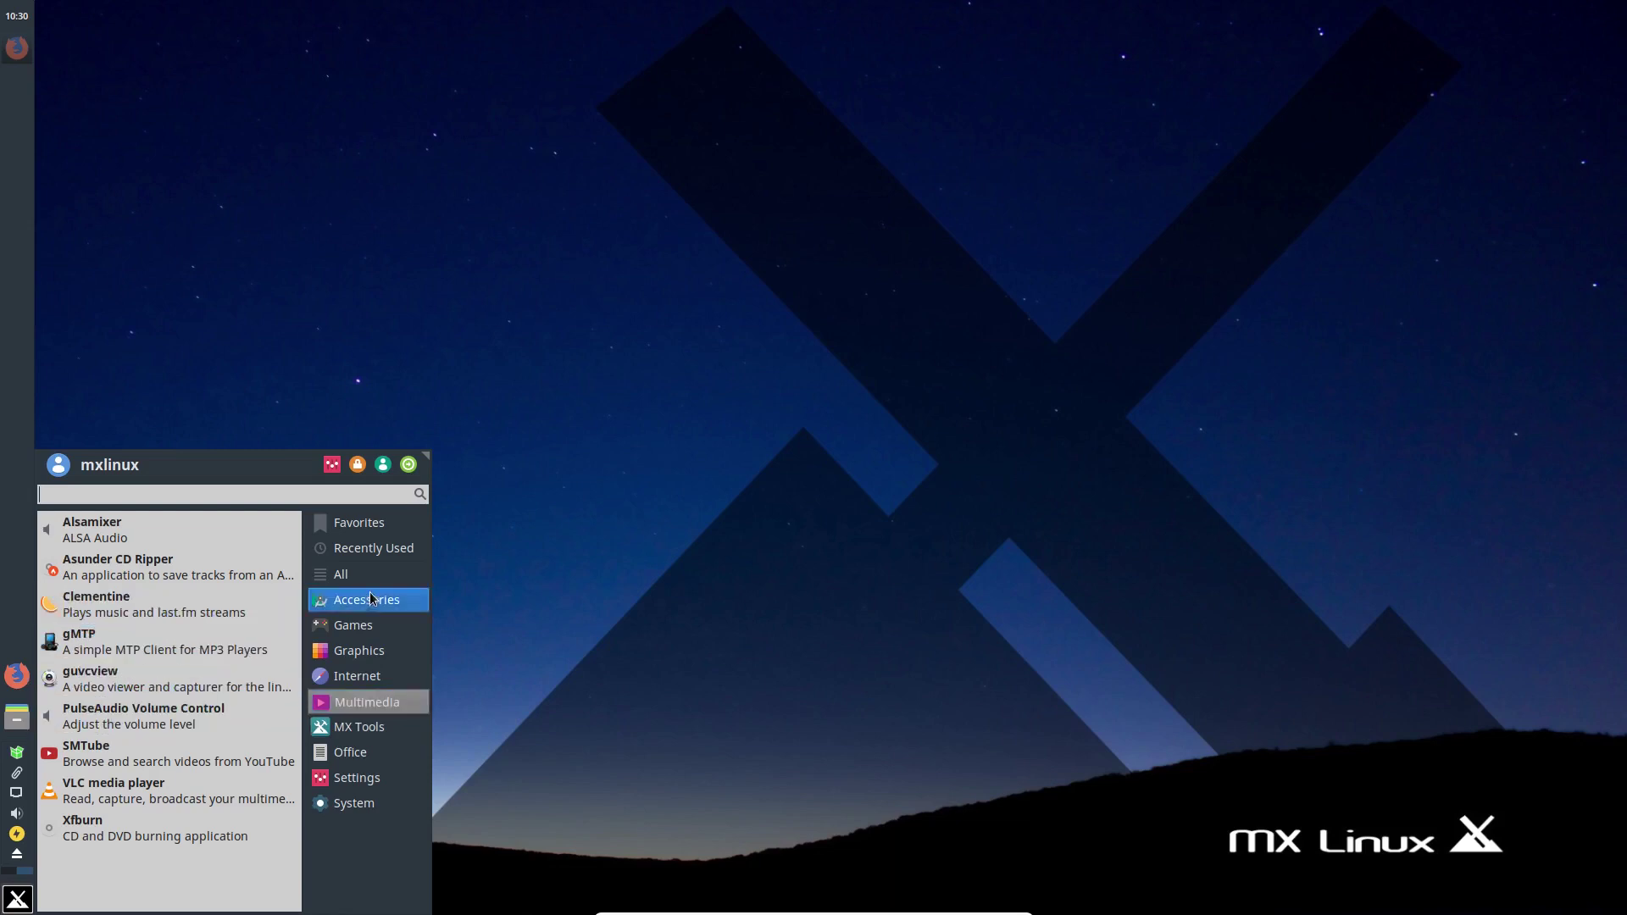
click(343, 575)
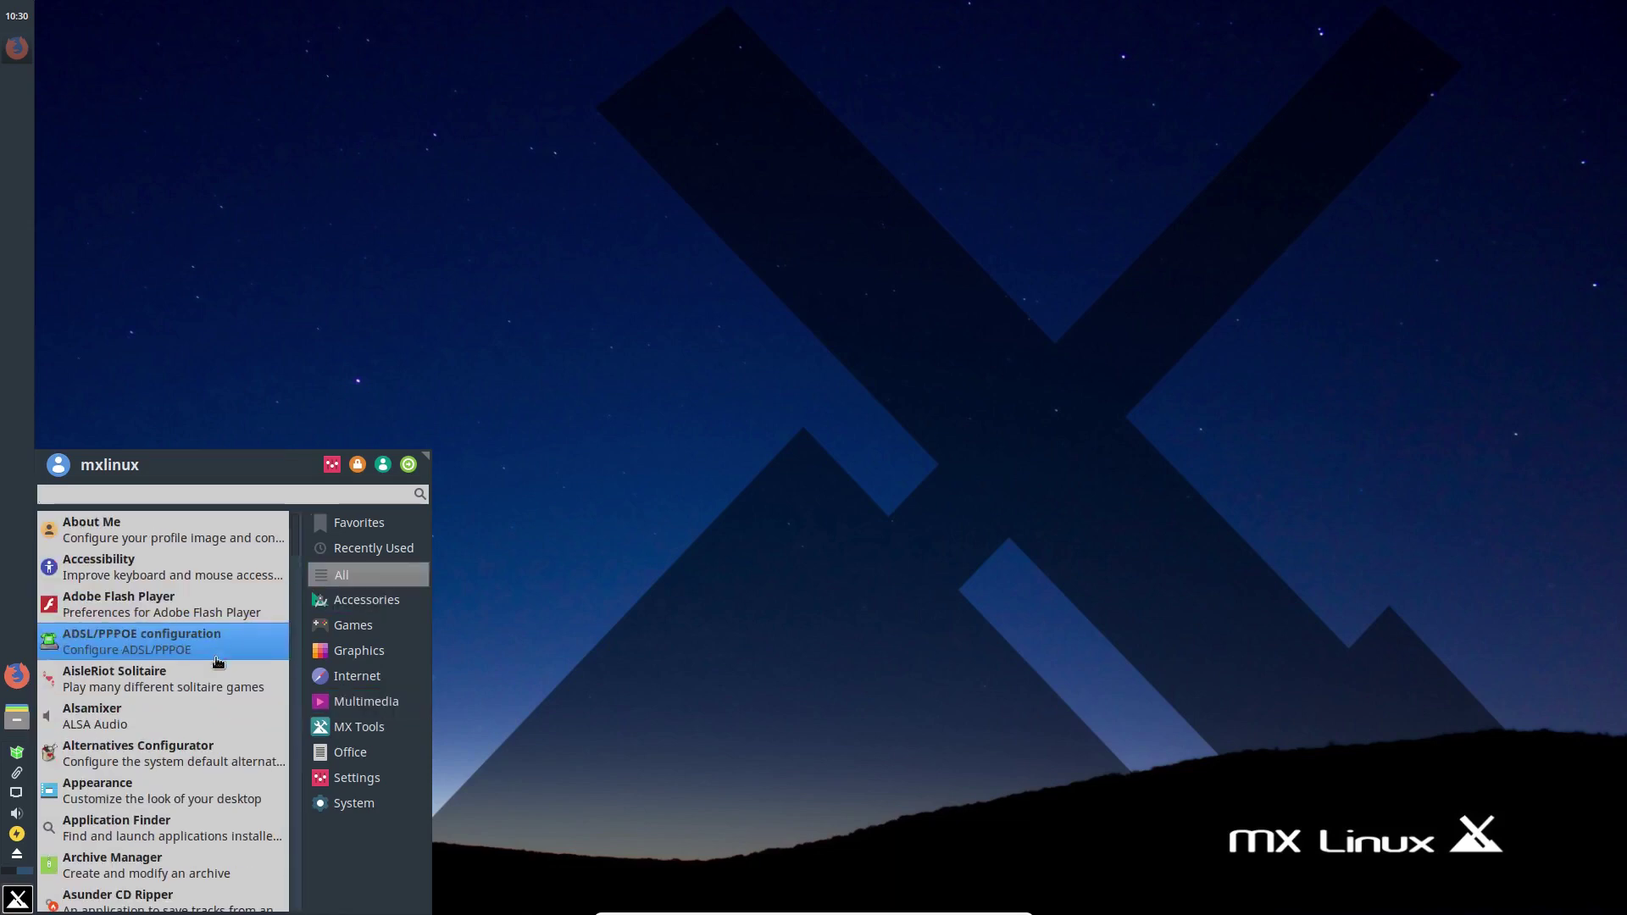
click(219, 790)
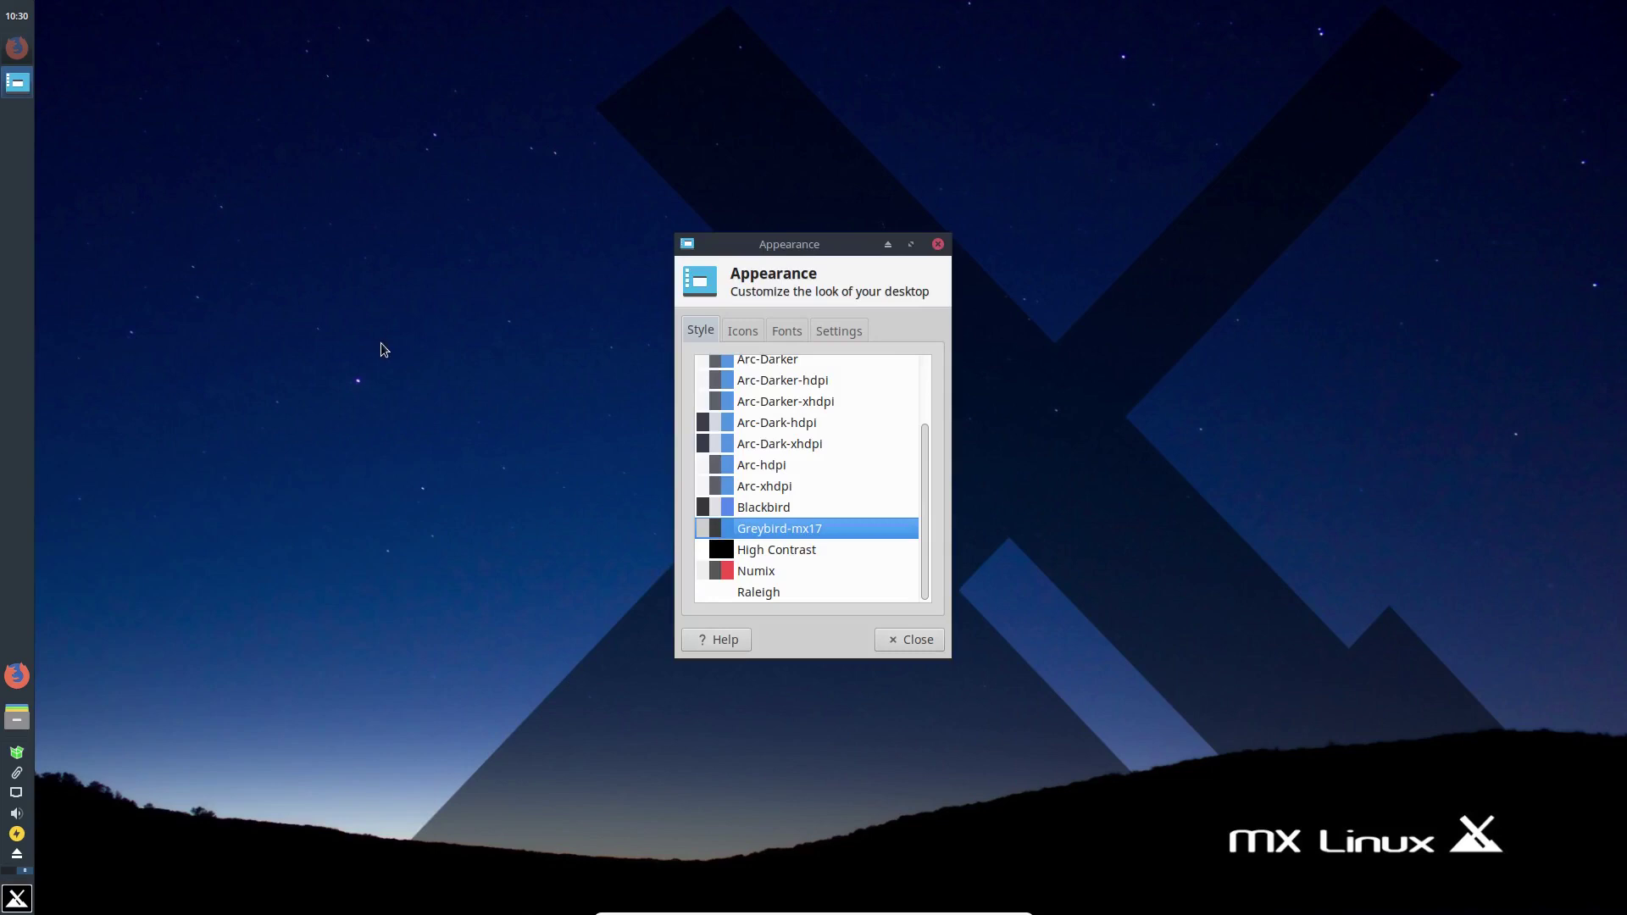
drag(807, 246, 1083, 205)
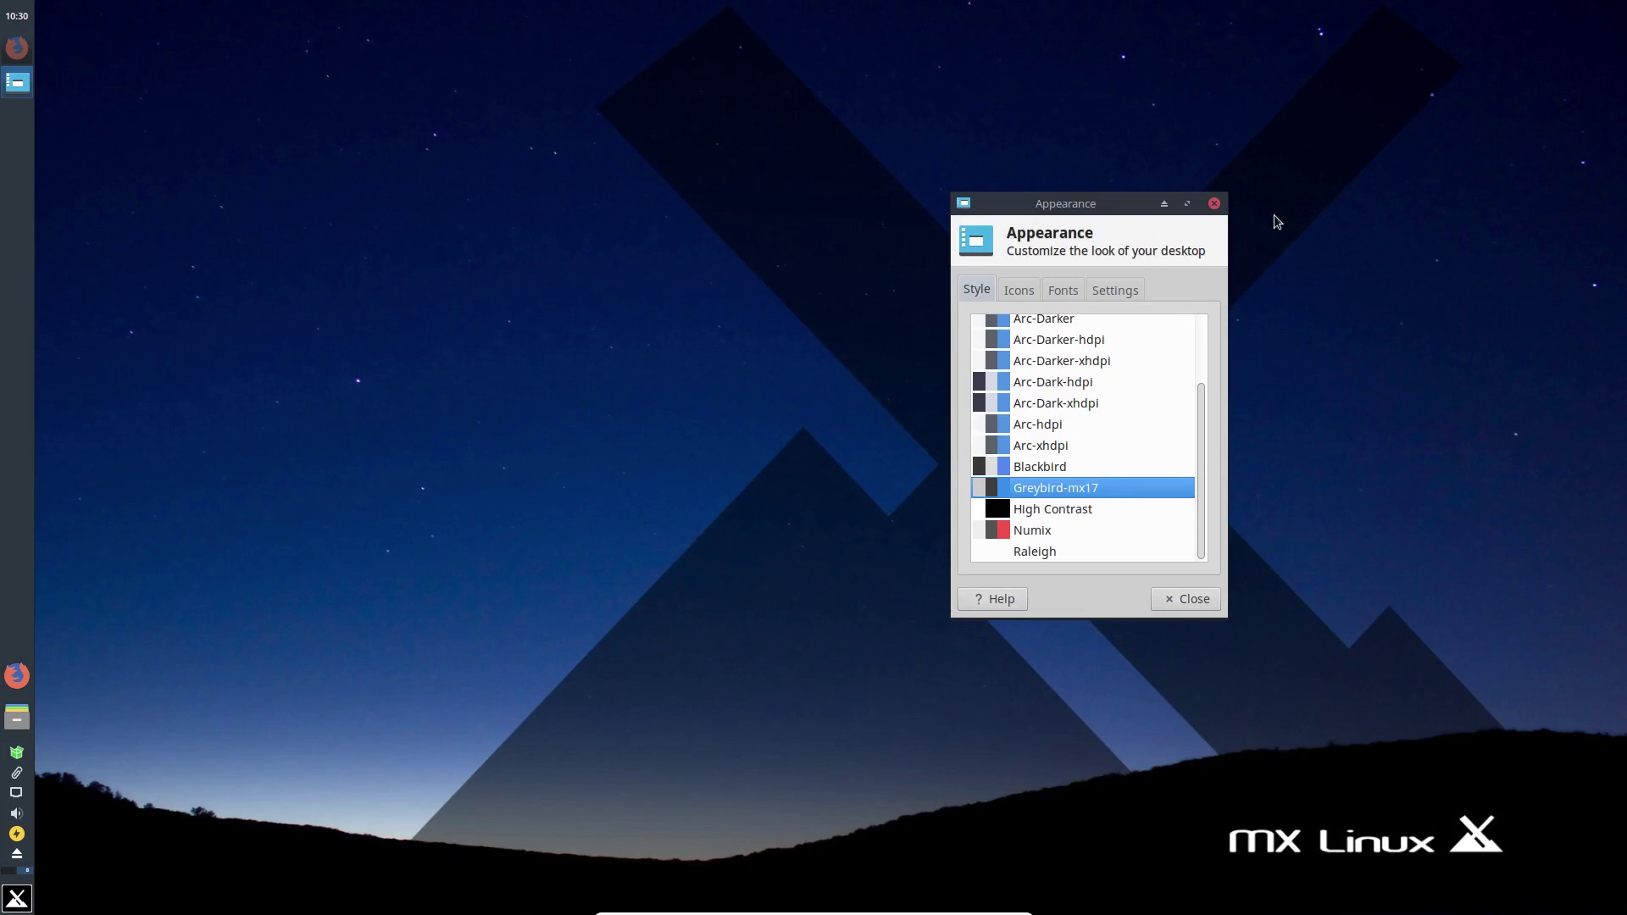
click(1214, 204)
Open SMTube from the Multimedia applications, look through its popular videos, and move its window away from the corner of the desktop.
click(17, 899)
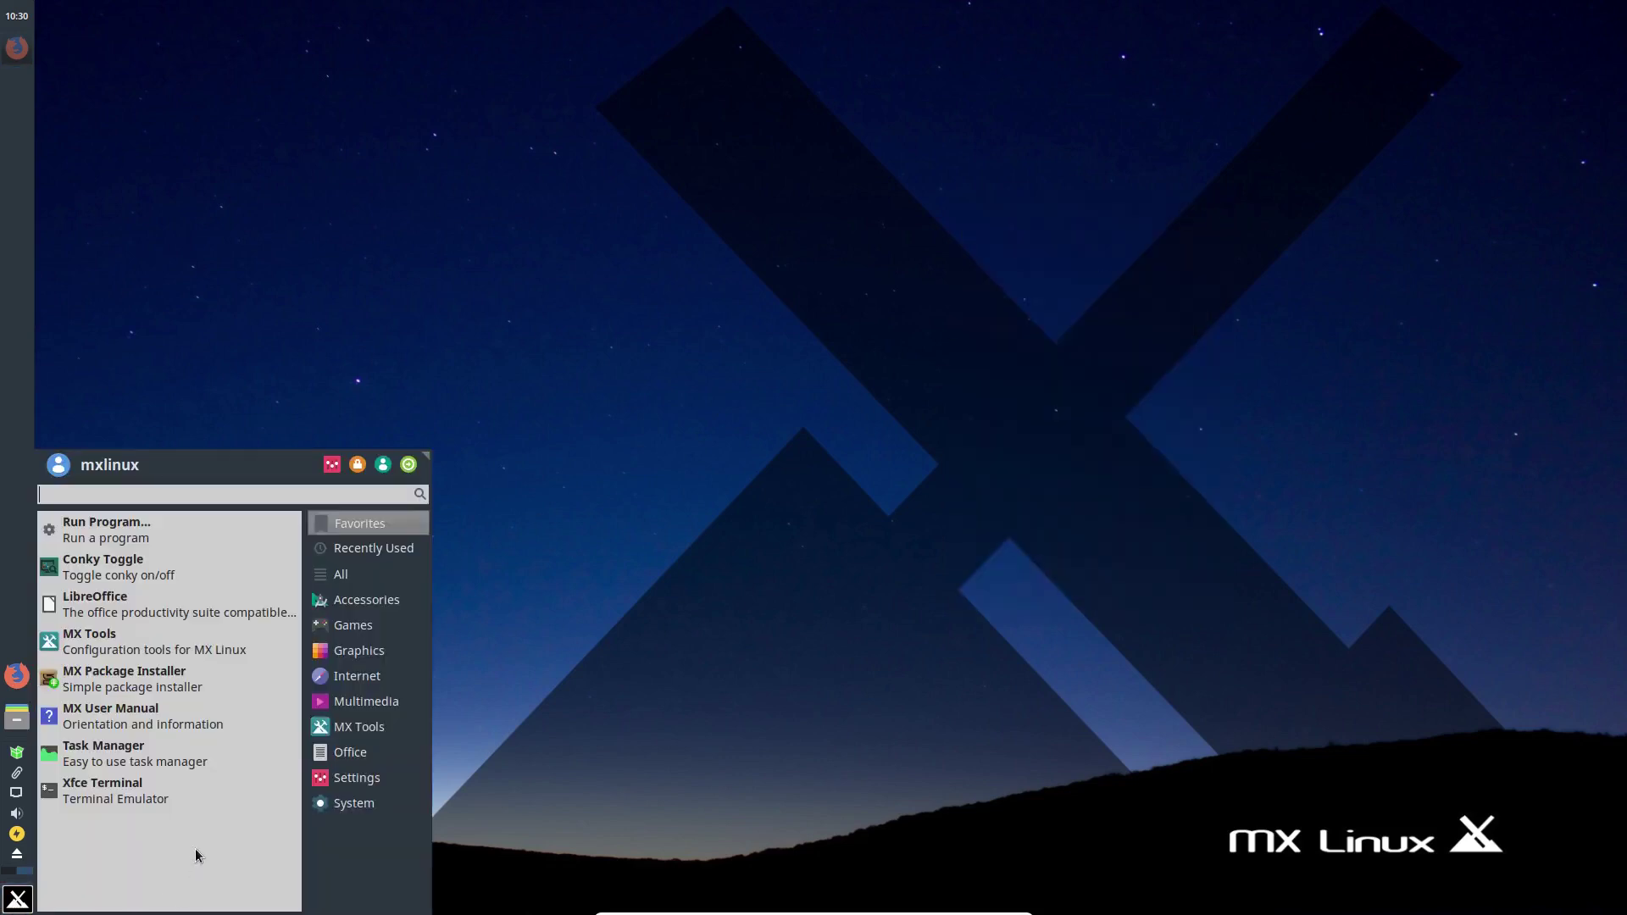
click(373, 702)
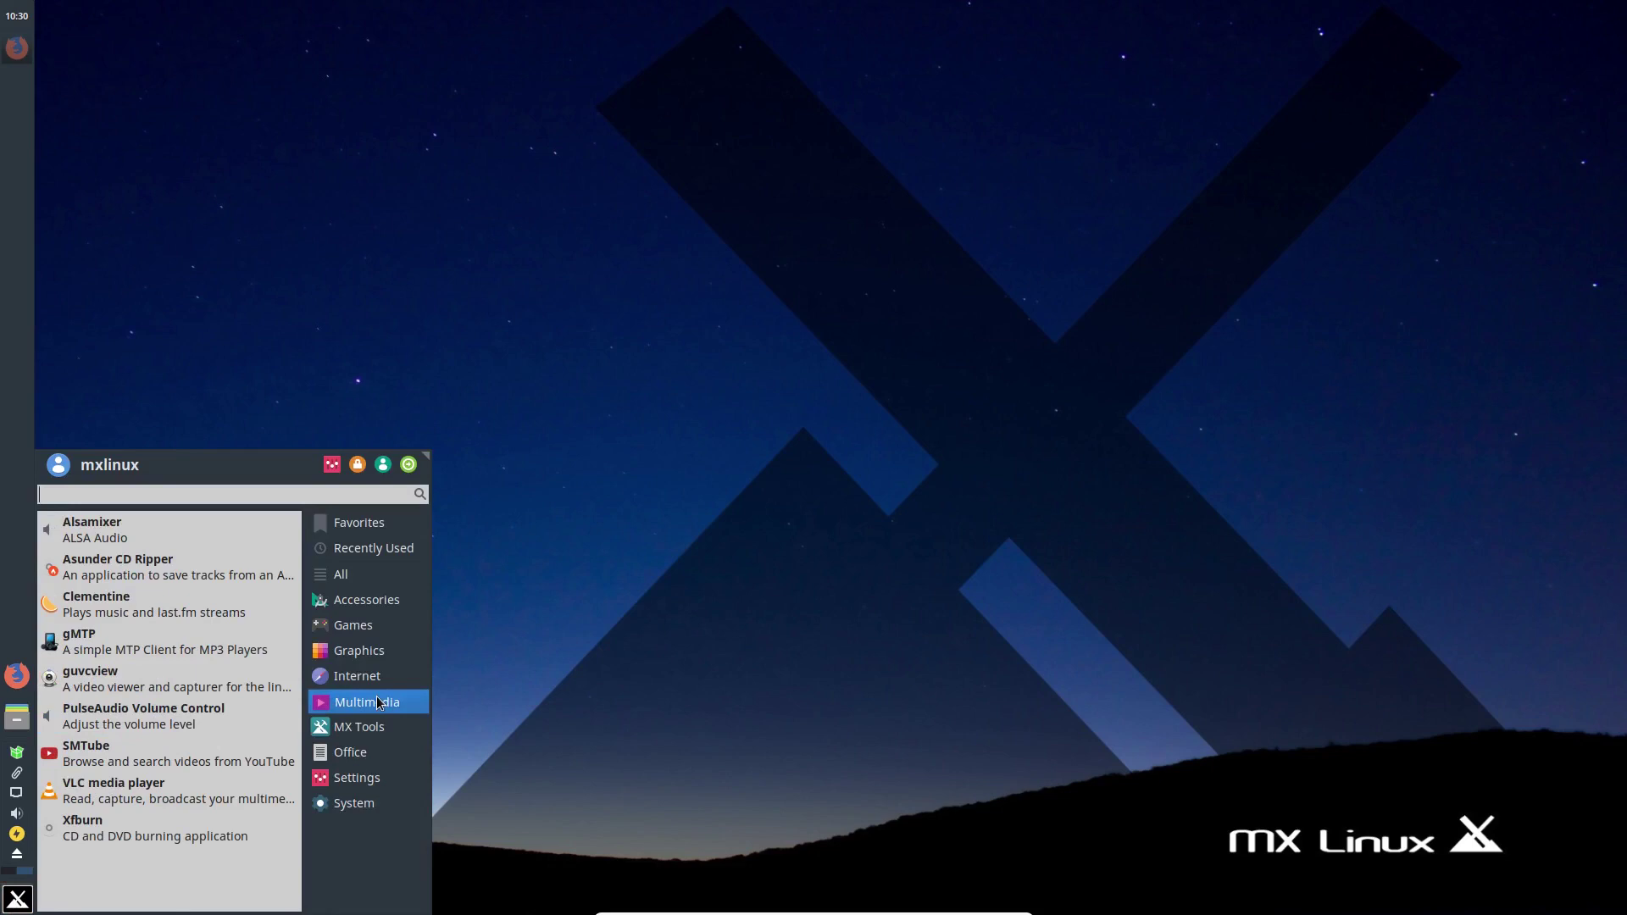
click(195, 756)
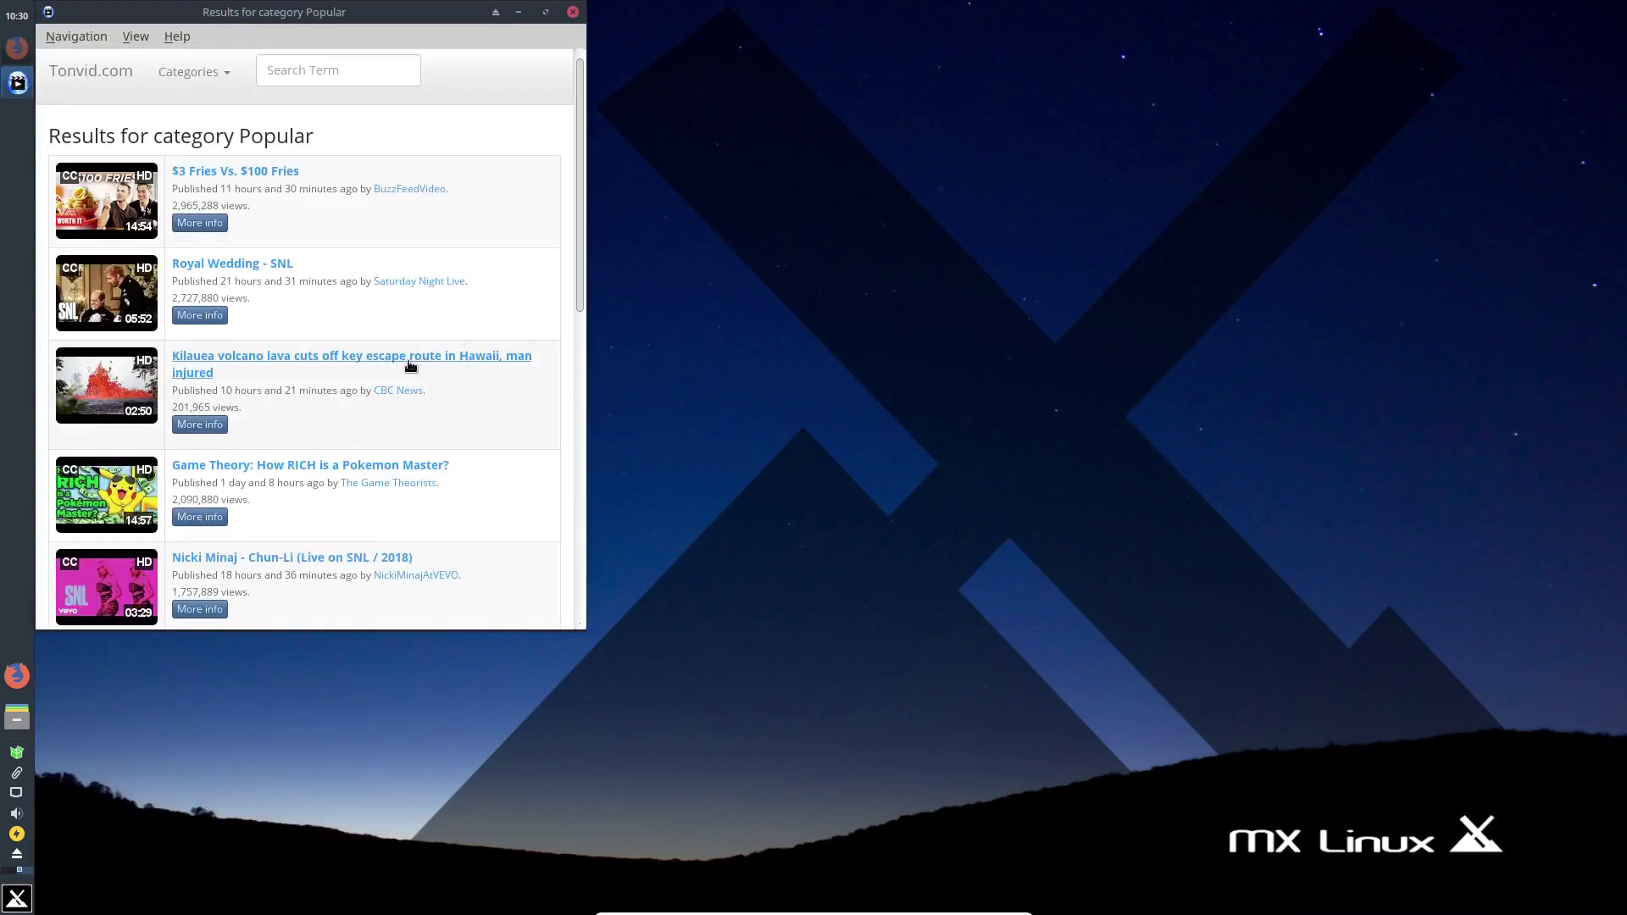
scroll(410, 364, down, 5)
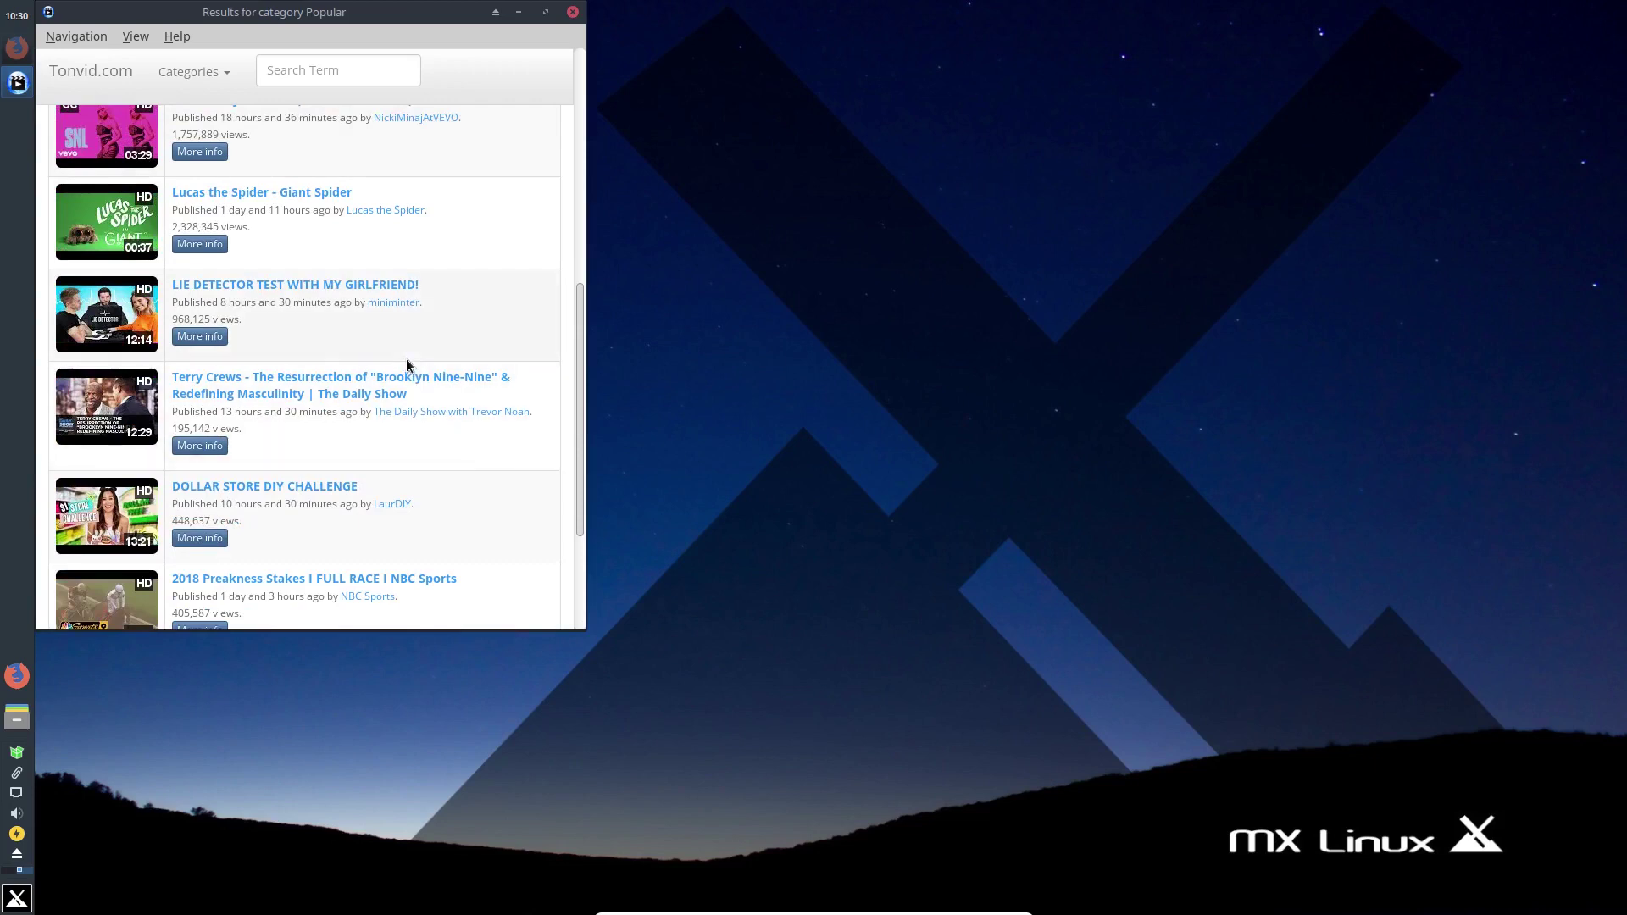
scroll(405, 364, down, 2)
drag(410, 14, 661, 105)
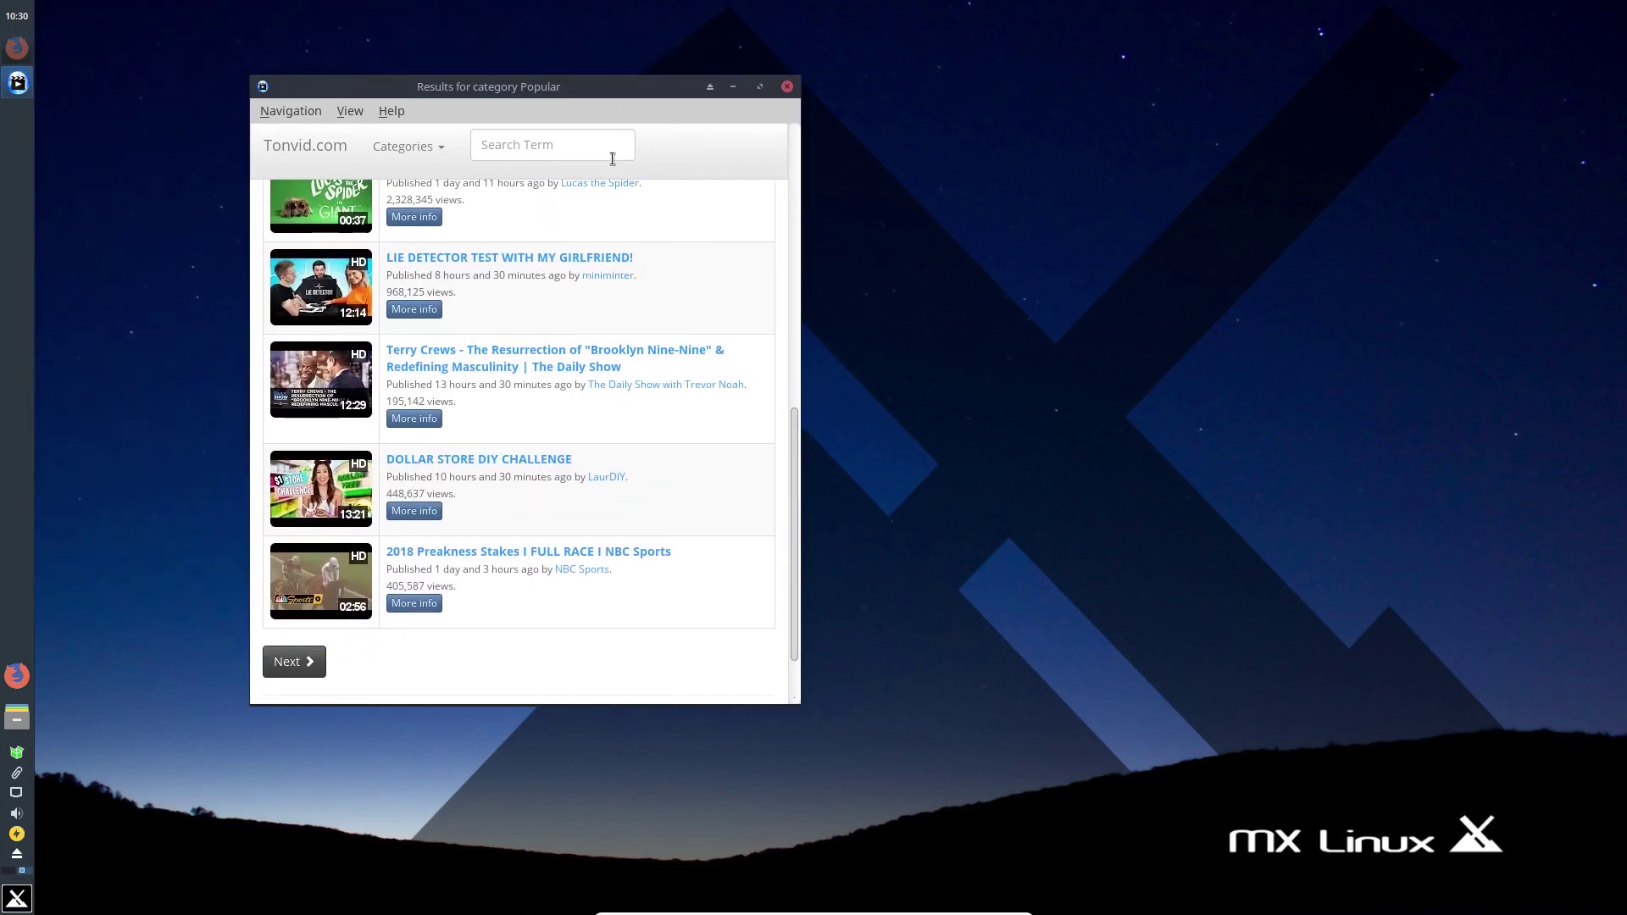
Examine the applications in the Office and System categories, and dismiss the application list.
click(17, 899)
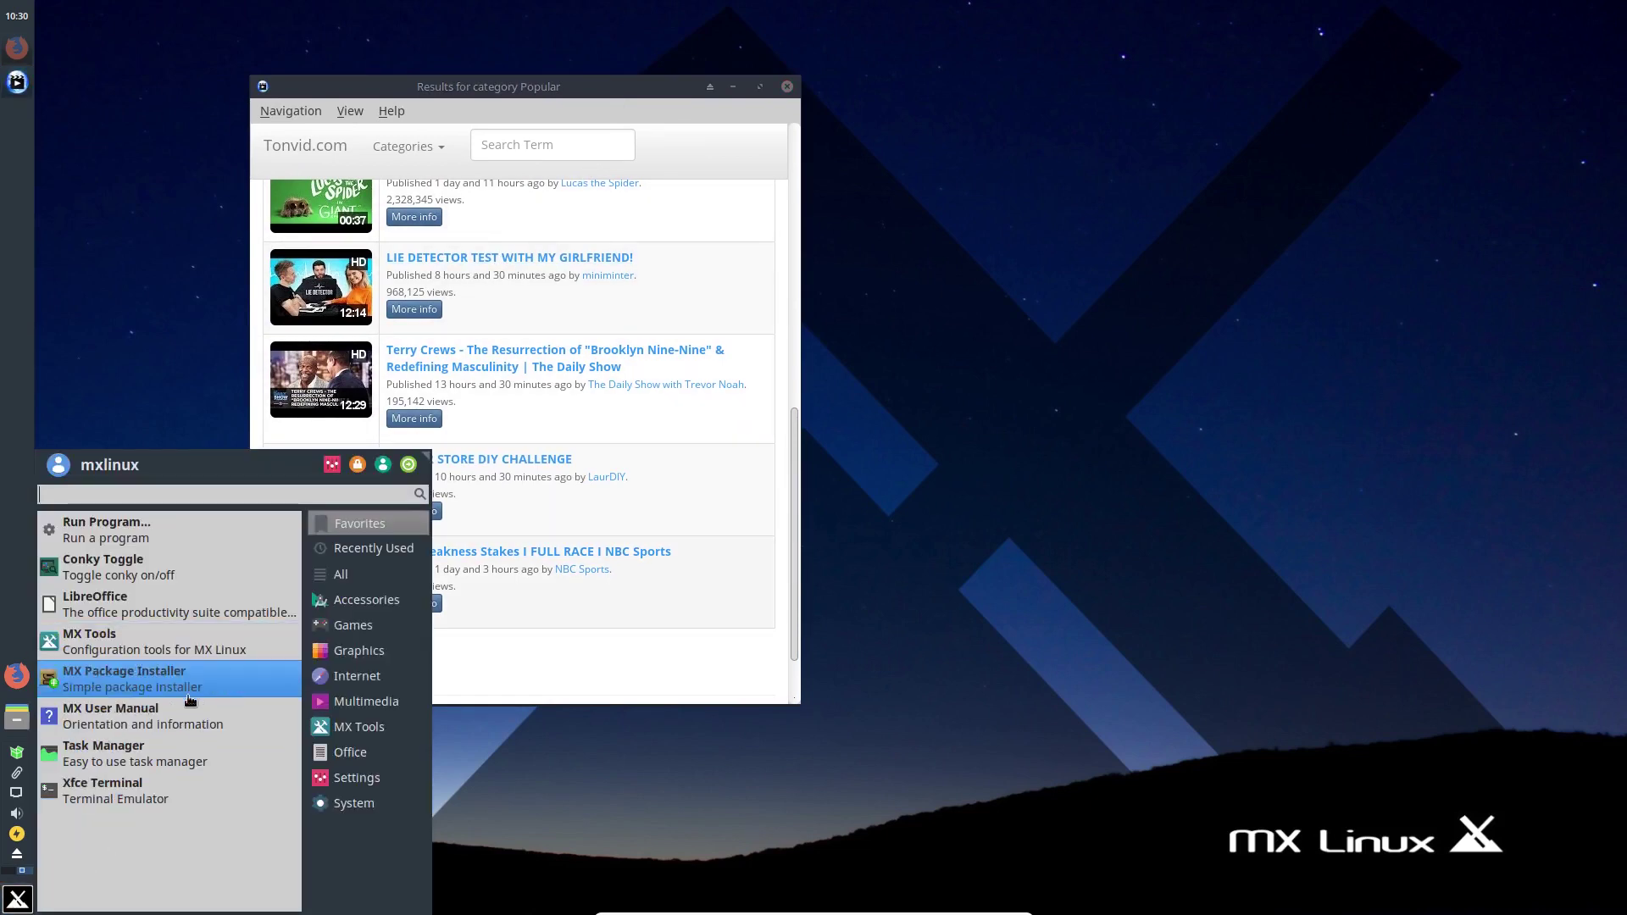
click(351, 753)
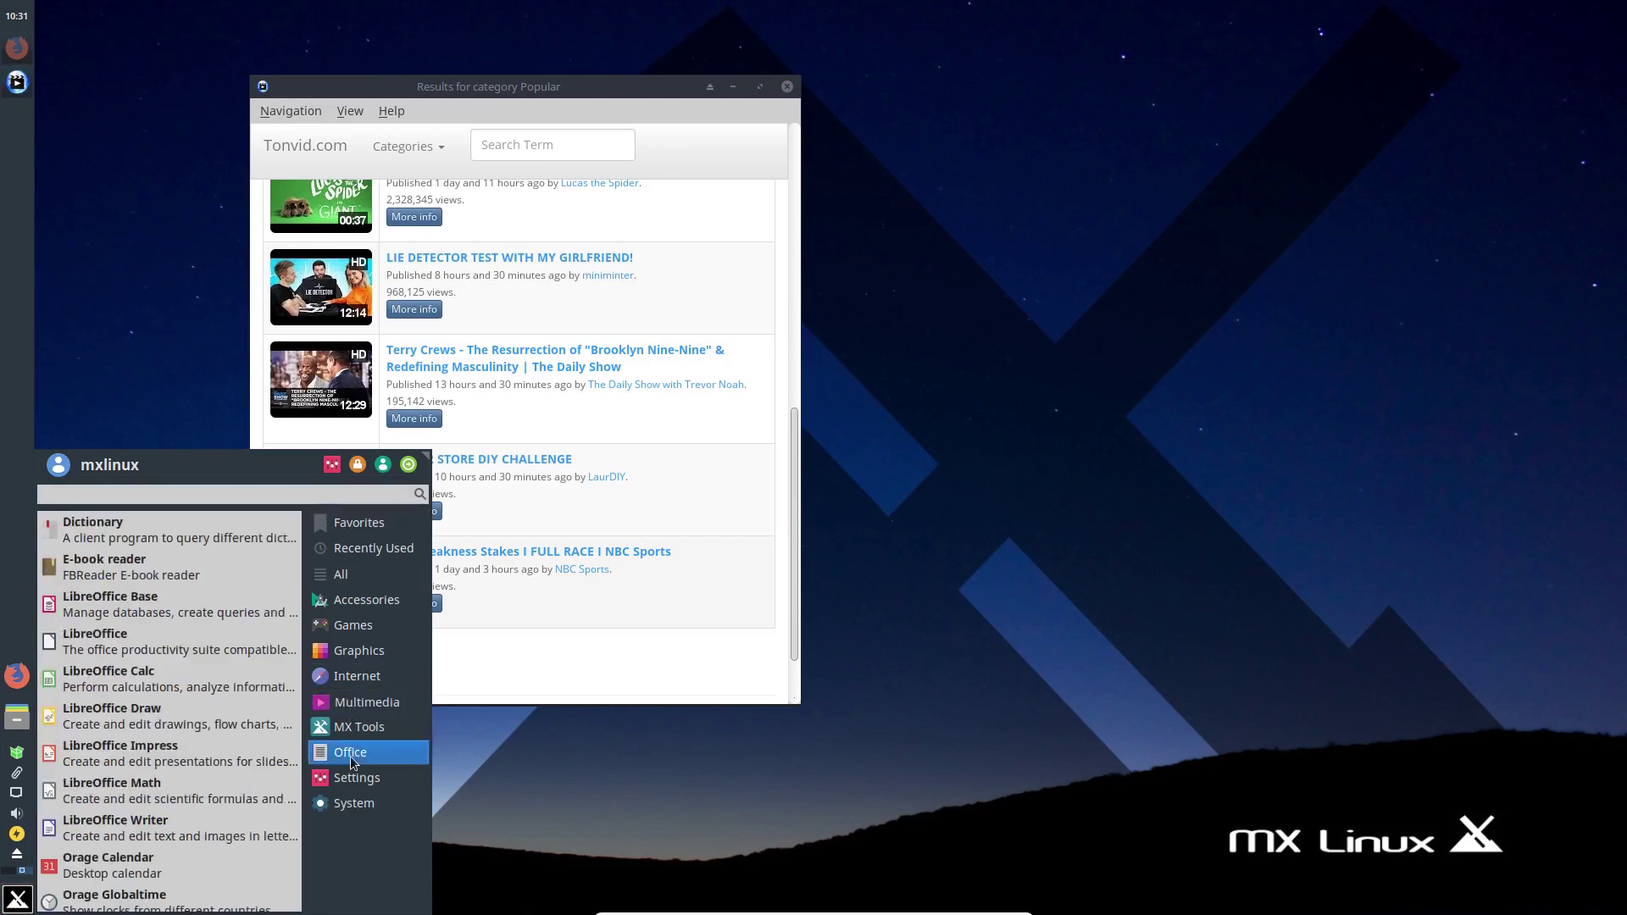
scroll(254, 780, down, 2)
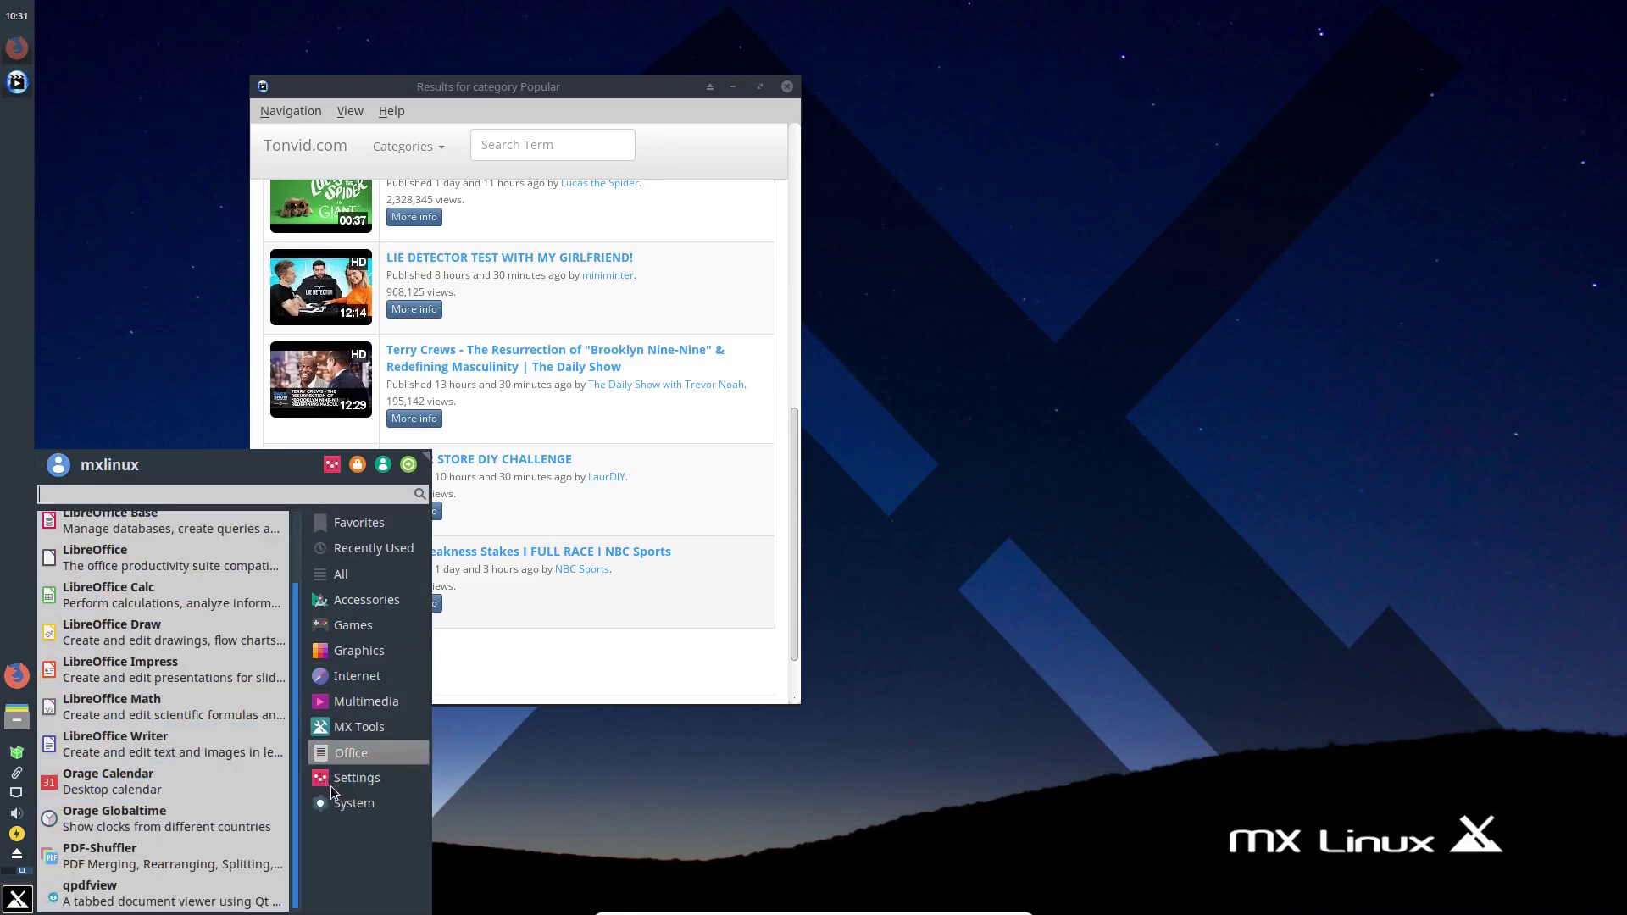
mouse_move(339, 803)
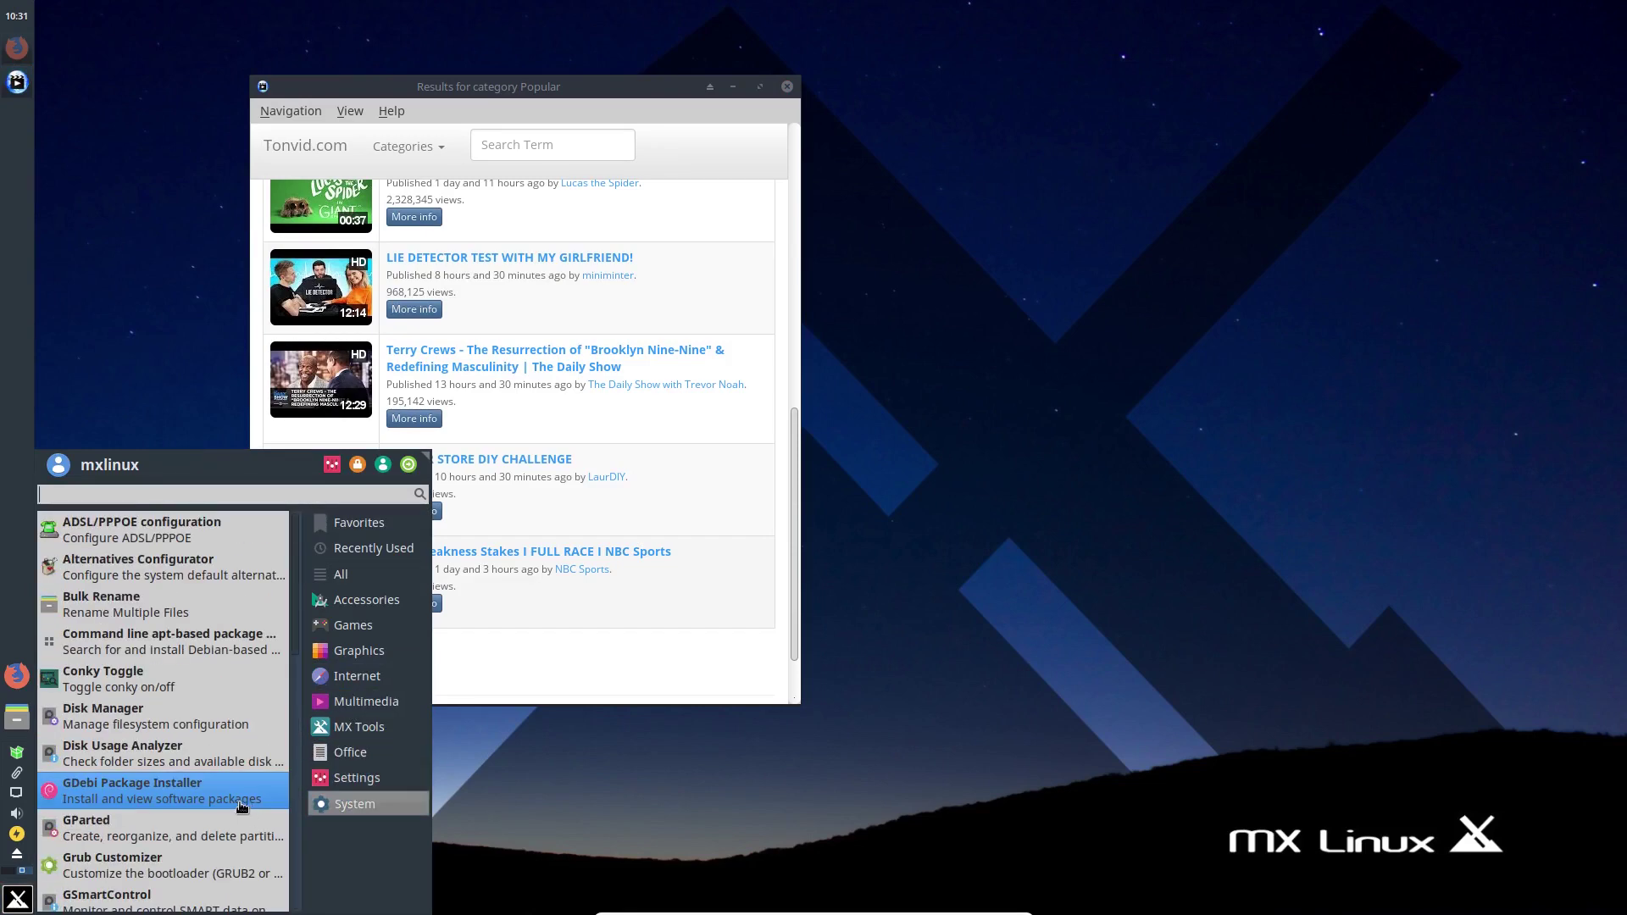
scroll(242, 805, down, 6)
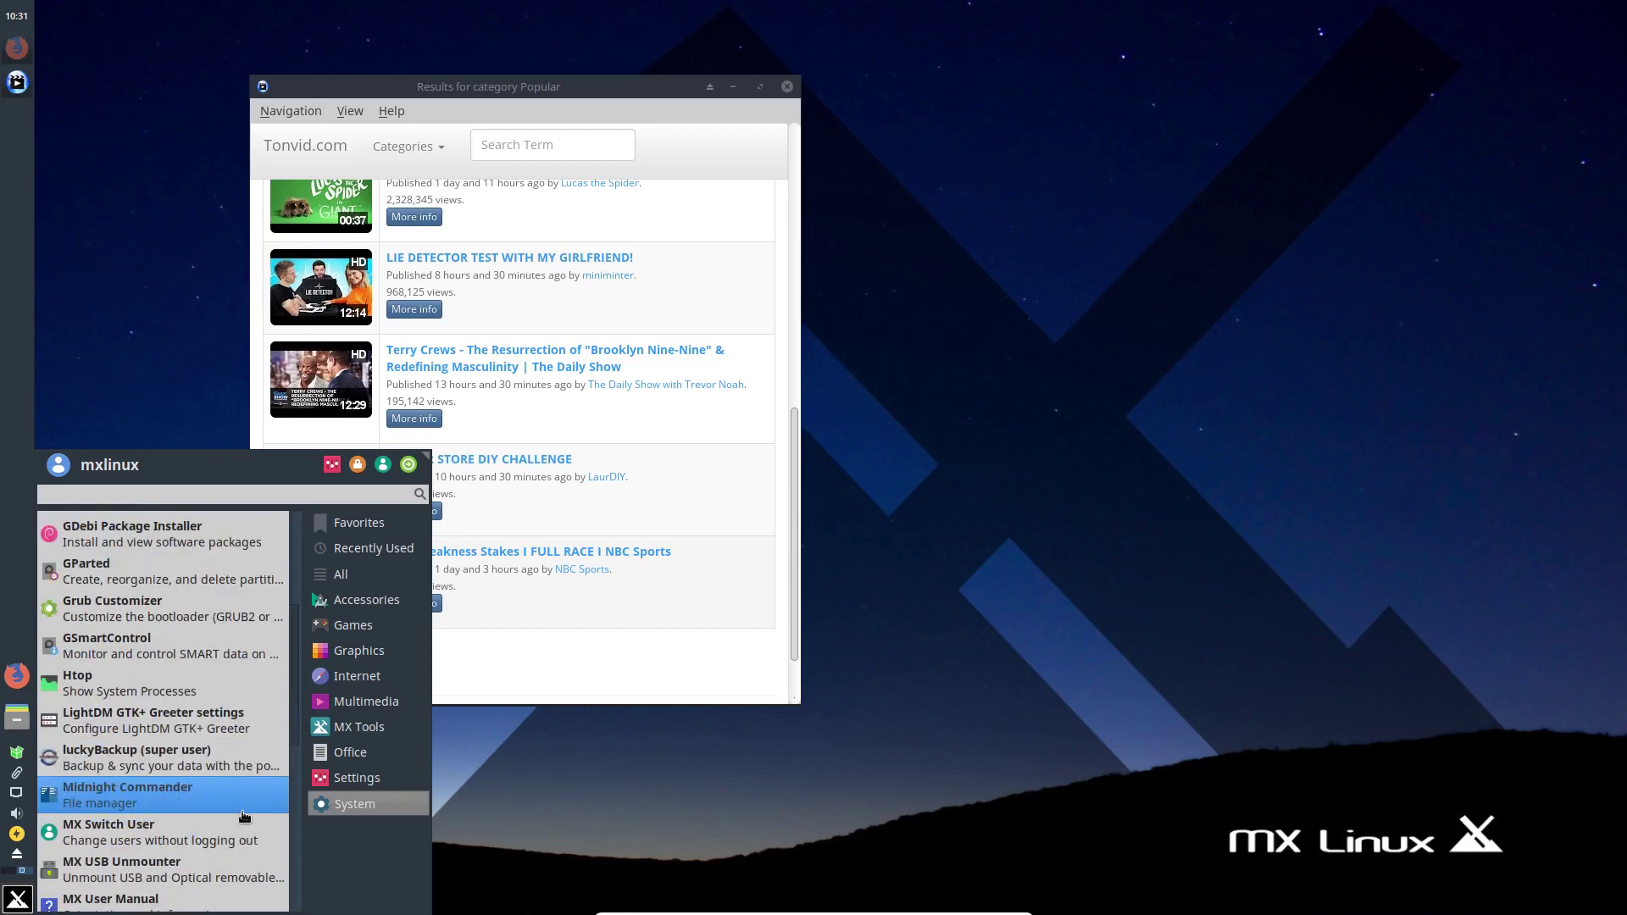
scroll(245, 816, down, 11)
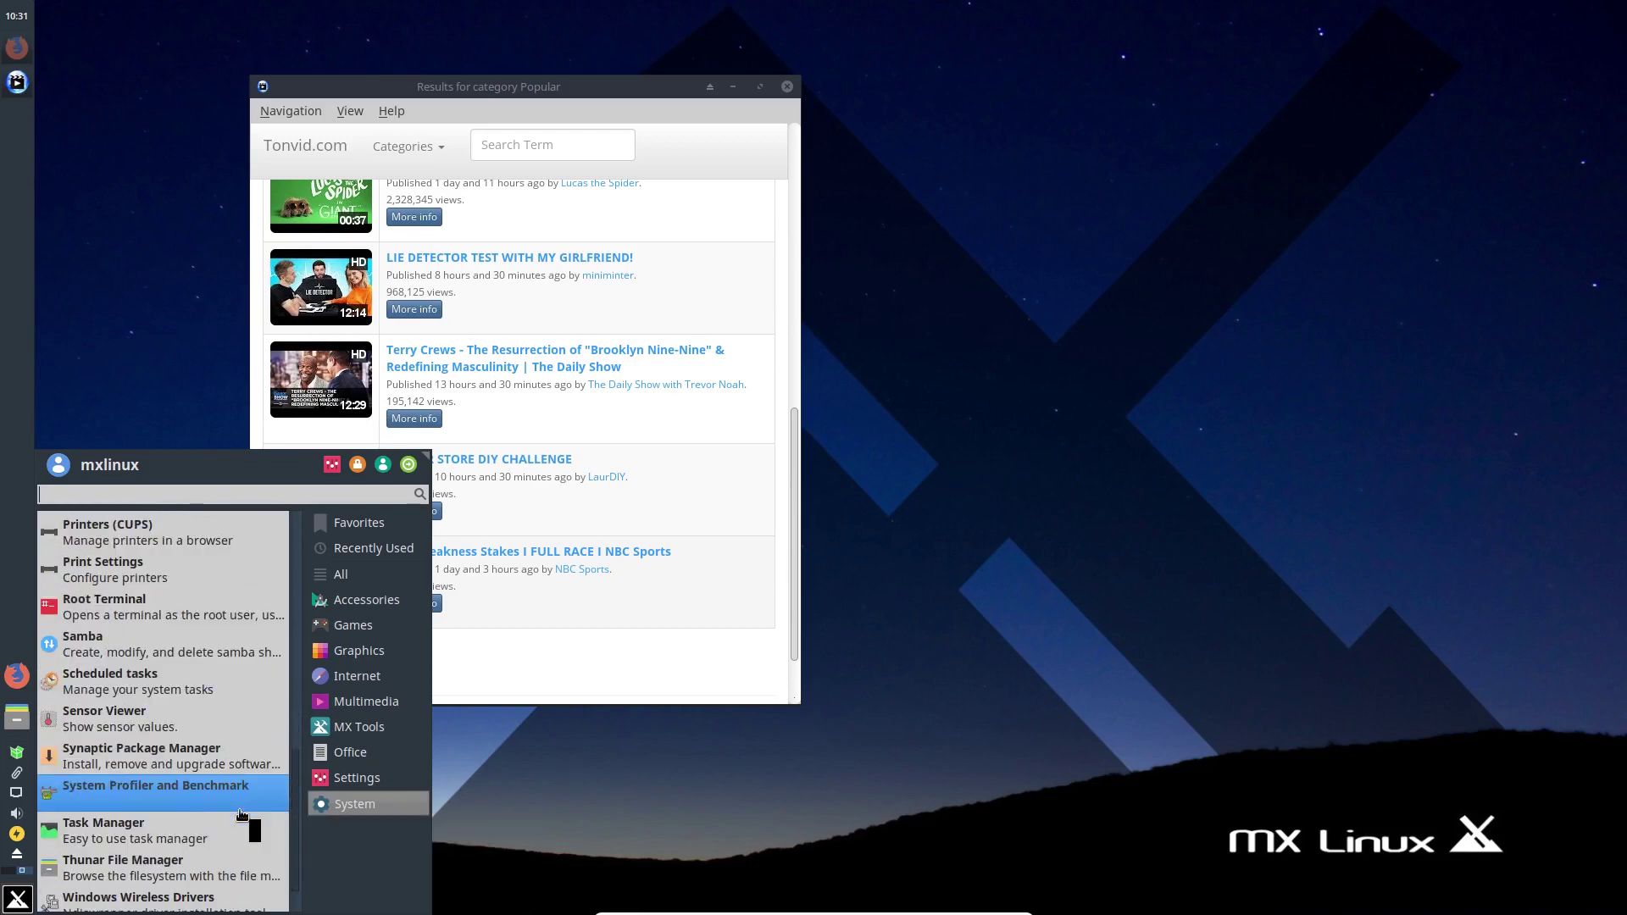
scroll(242, 818, down, 1)
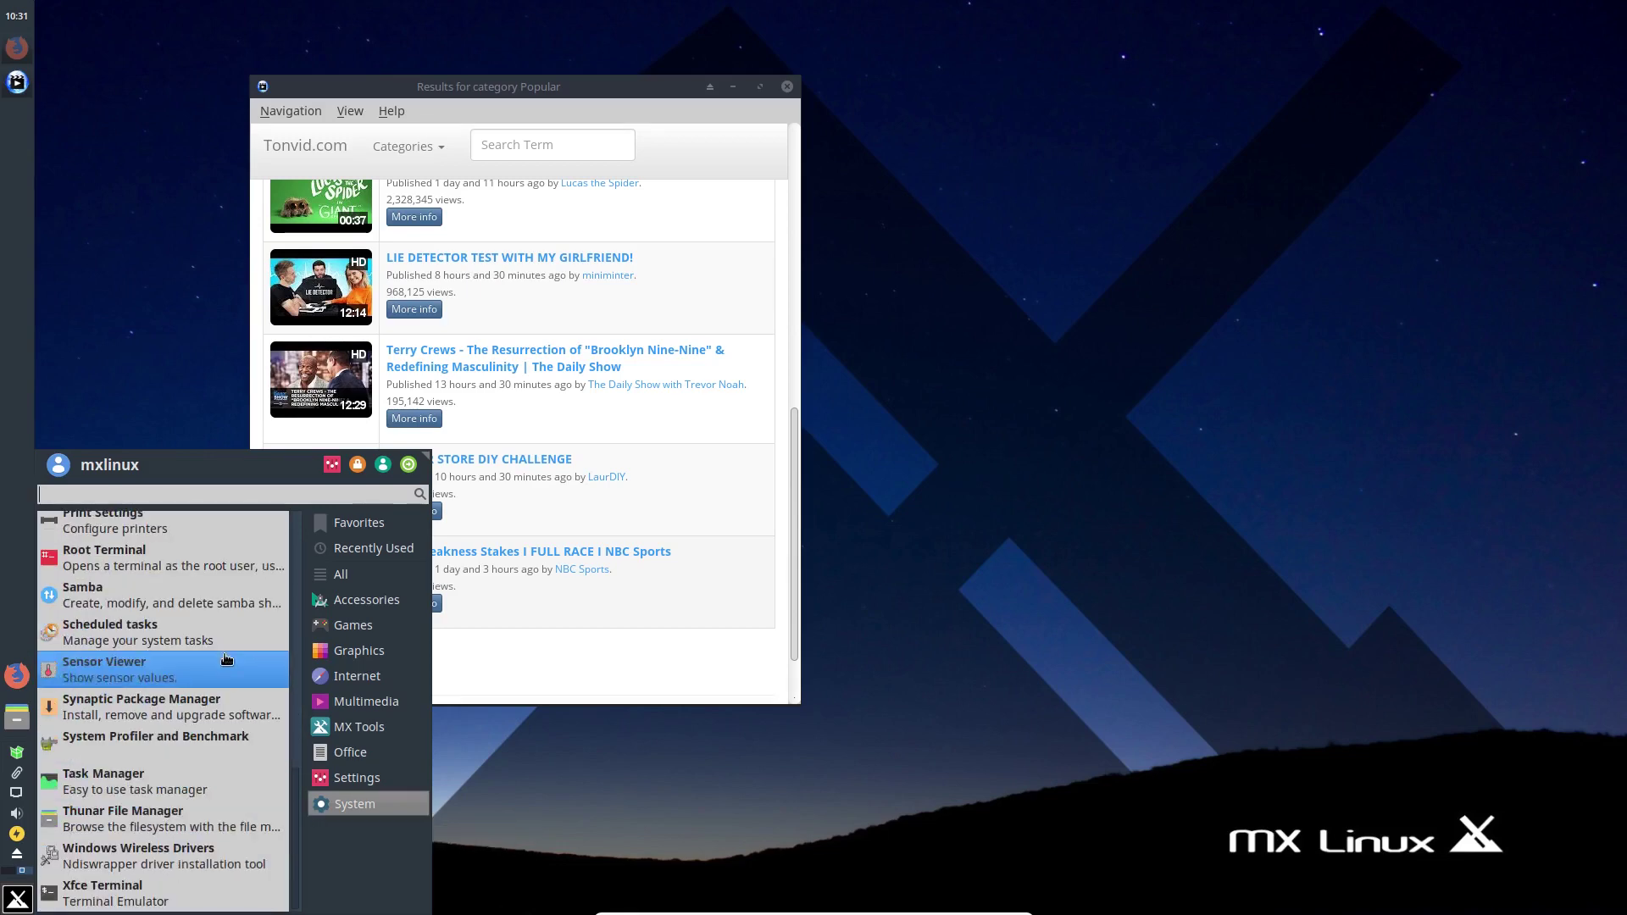
scroll(223, 645, up, 1)
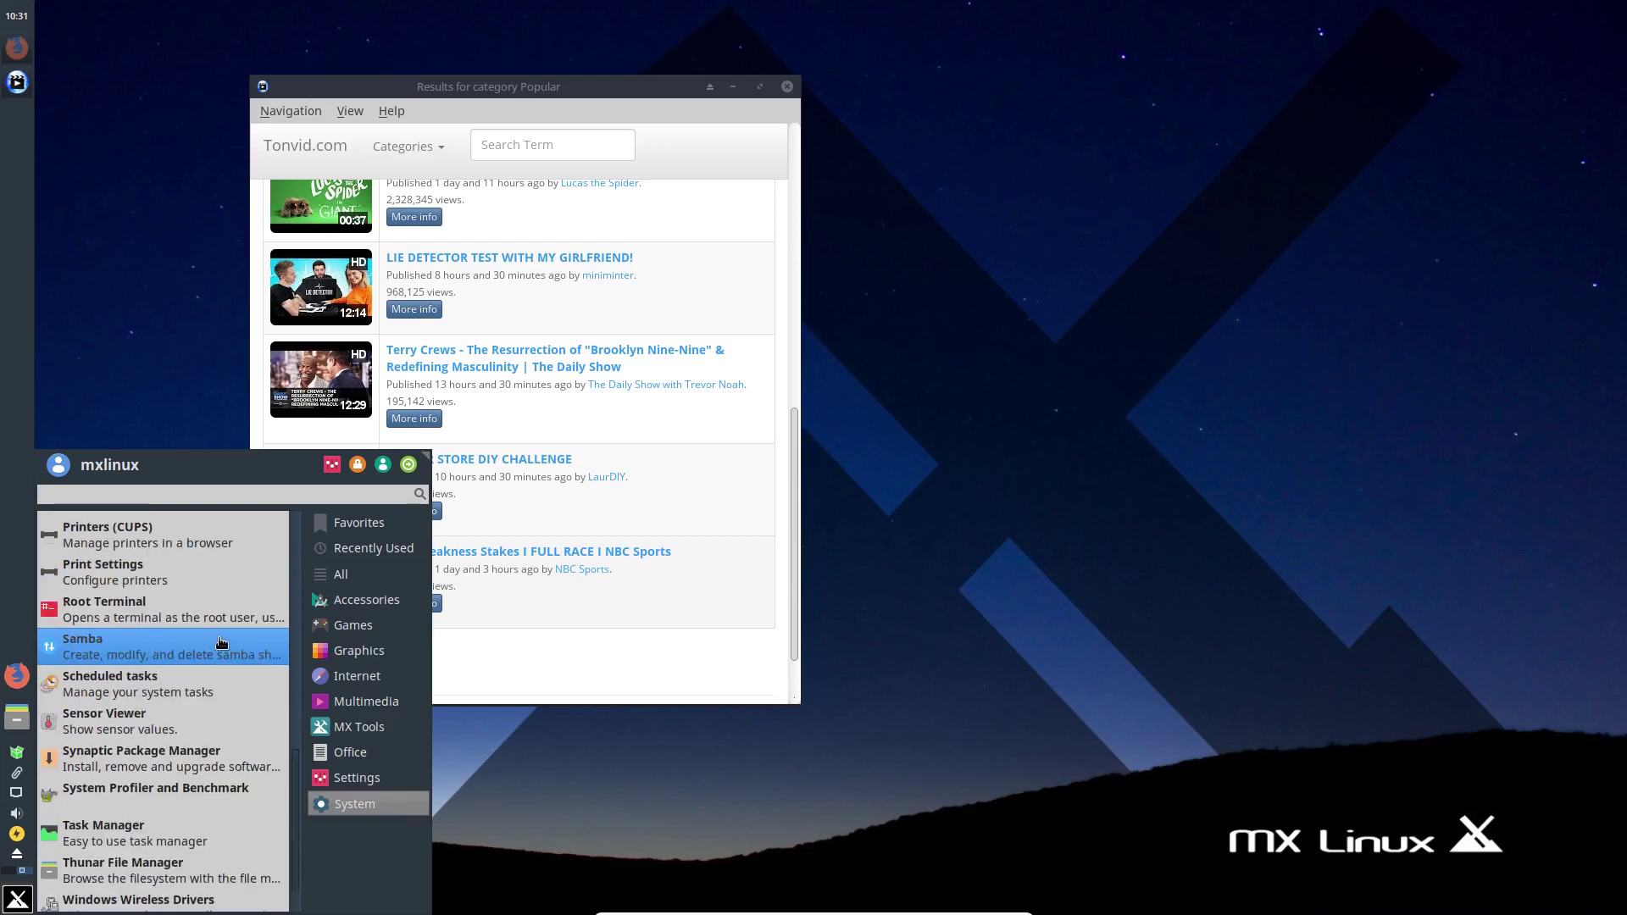
click(529, 82)
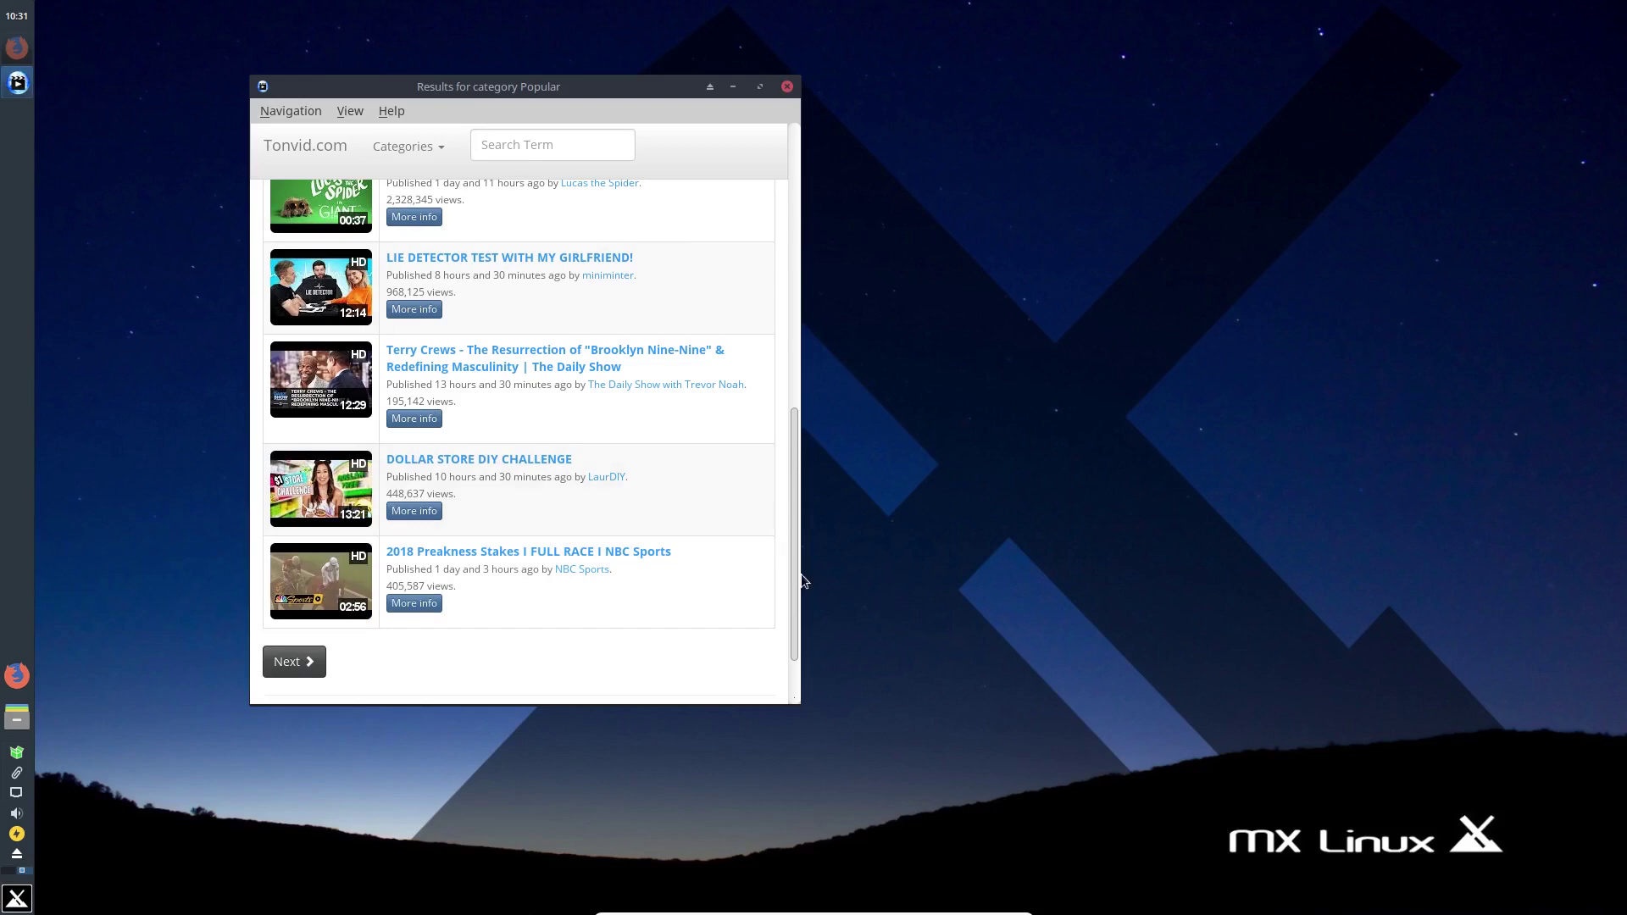
Close the SMTube window, and view the options in the desktop's context menu before dismissing it.
mouse_move(797, 575)
mouse_down()
mouse_move(795, 277)
mouse_move(802, 551)
mouse_up()
click(786, 88)
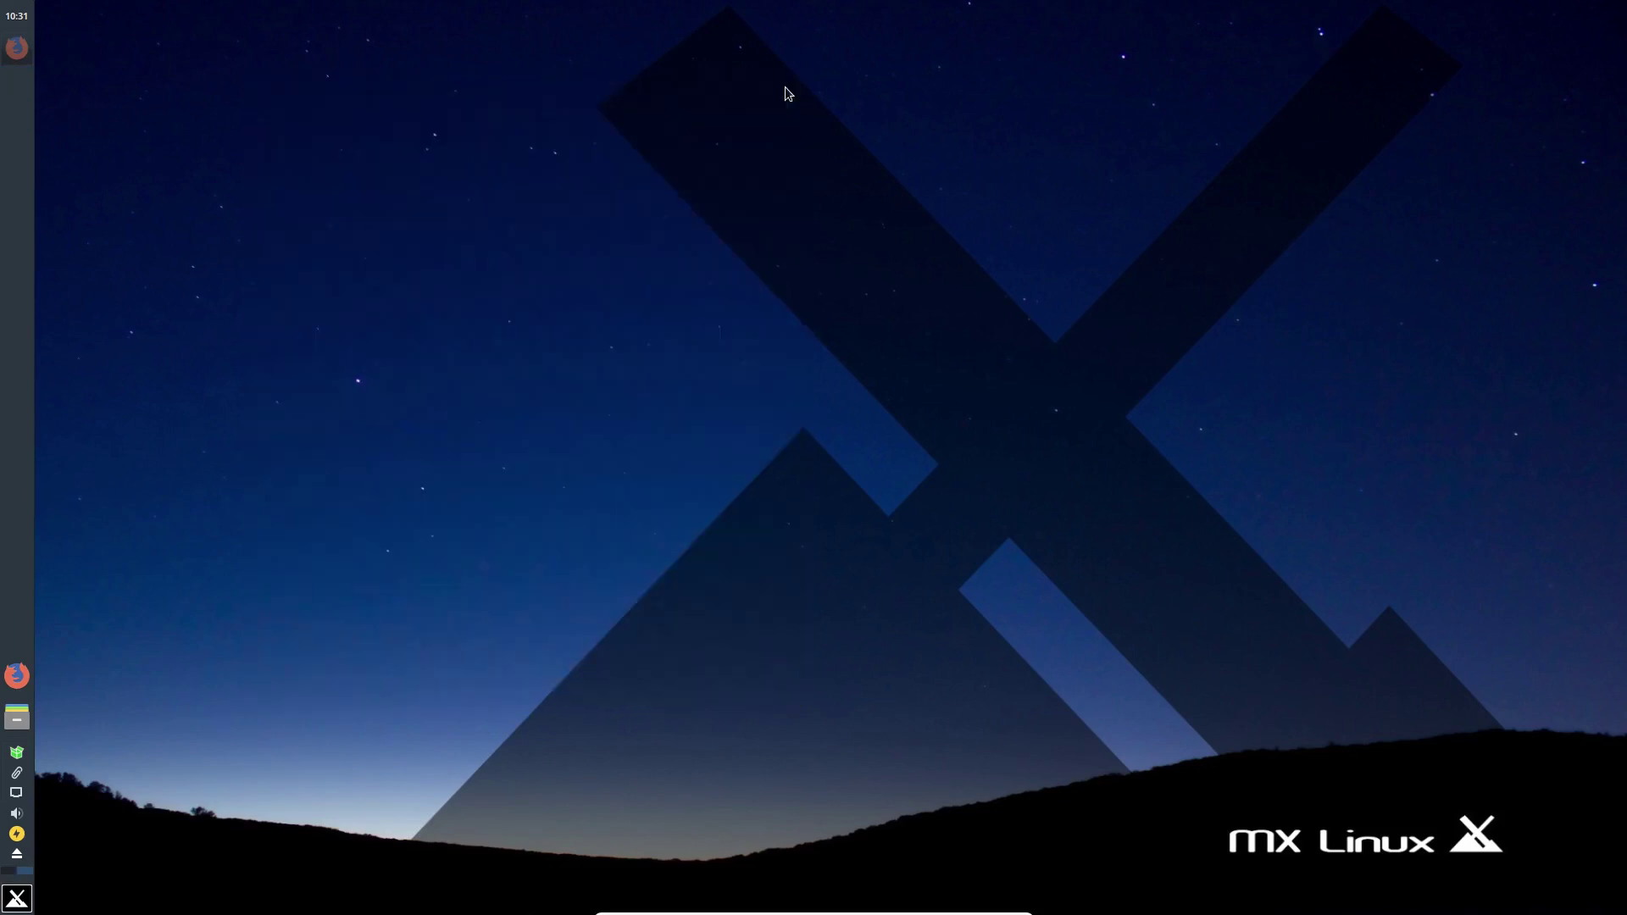
right_click(843, 492)
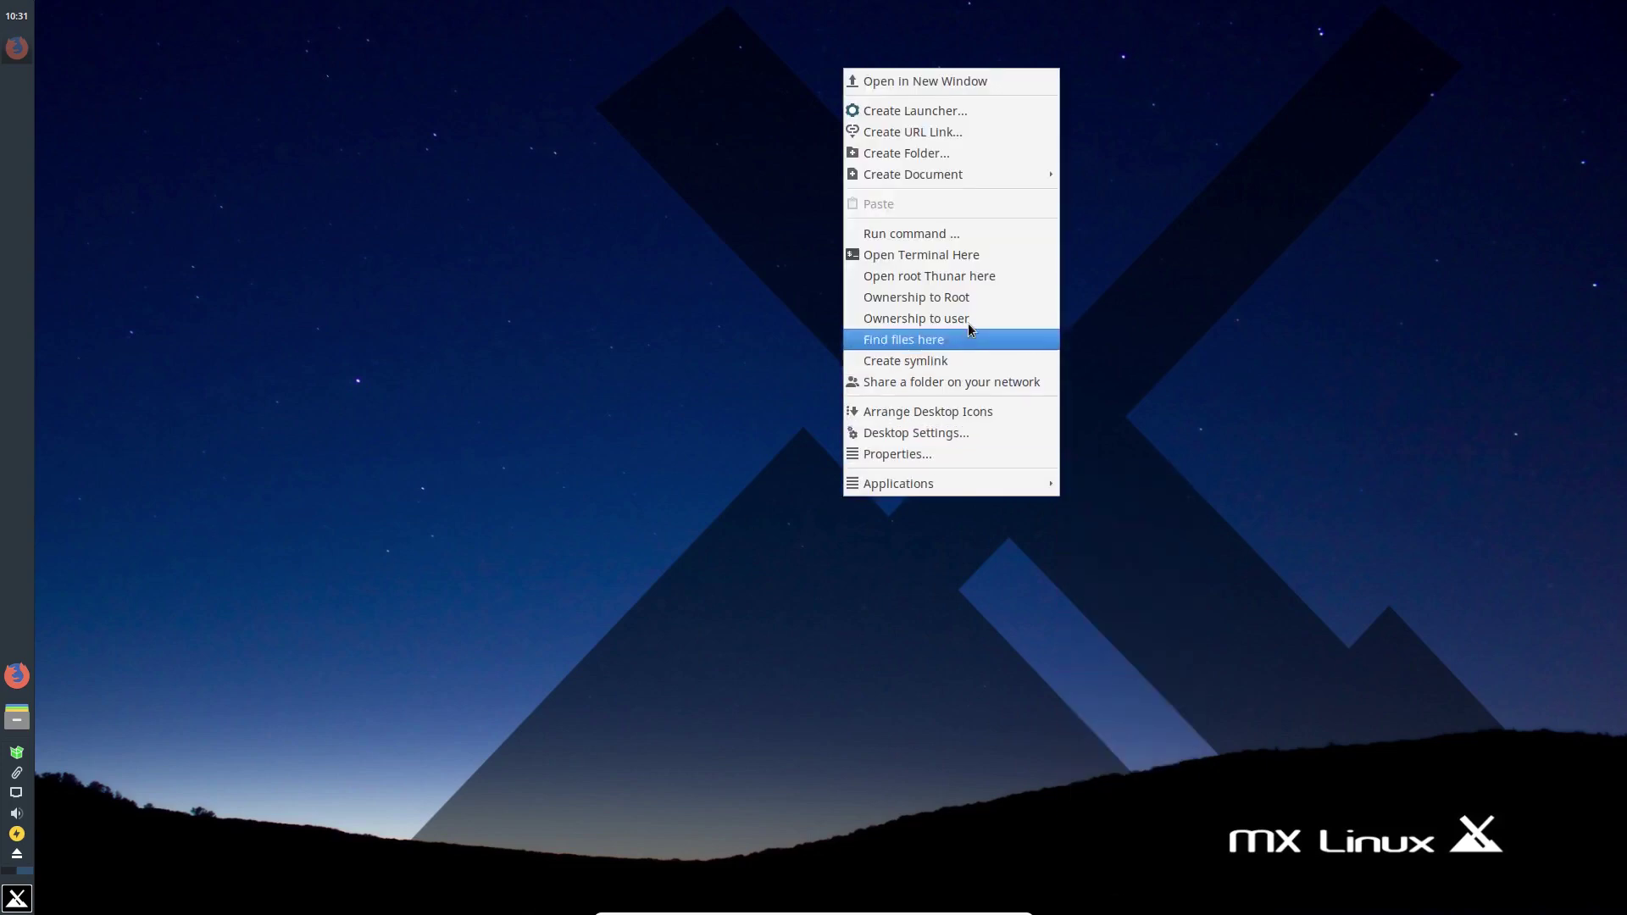
click(1255, 324)
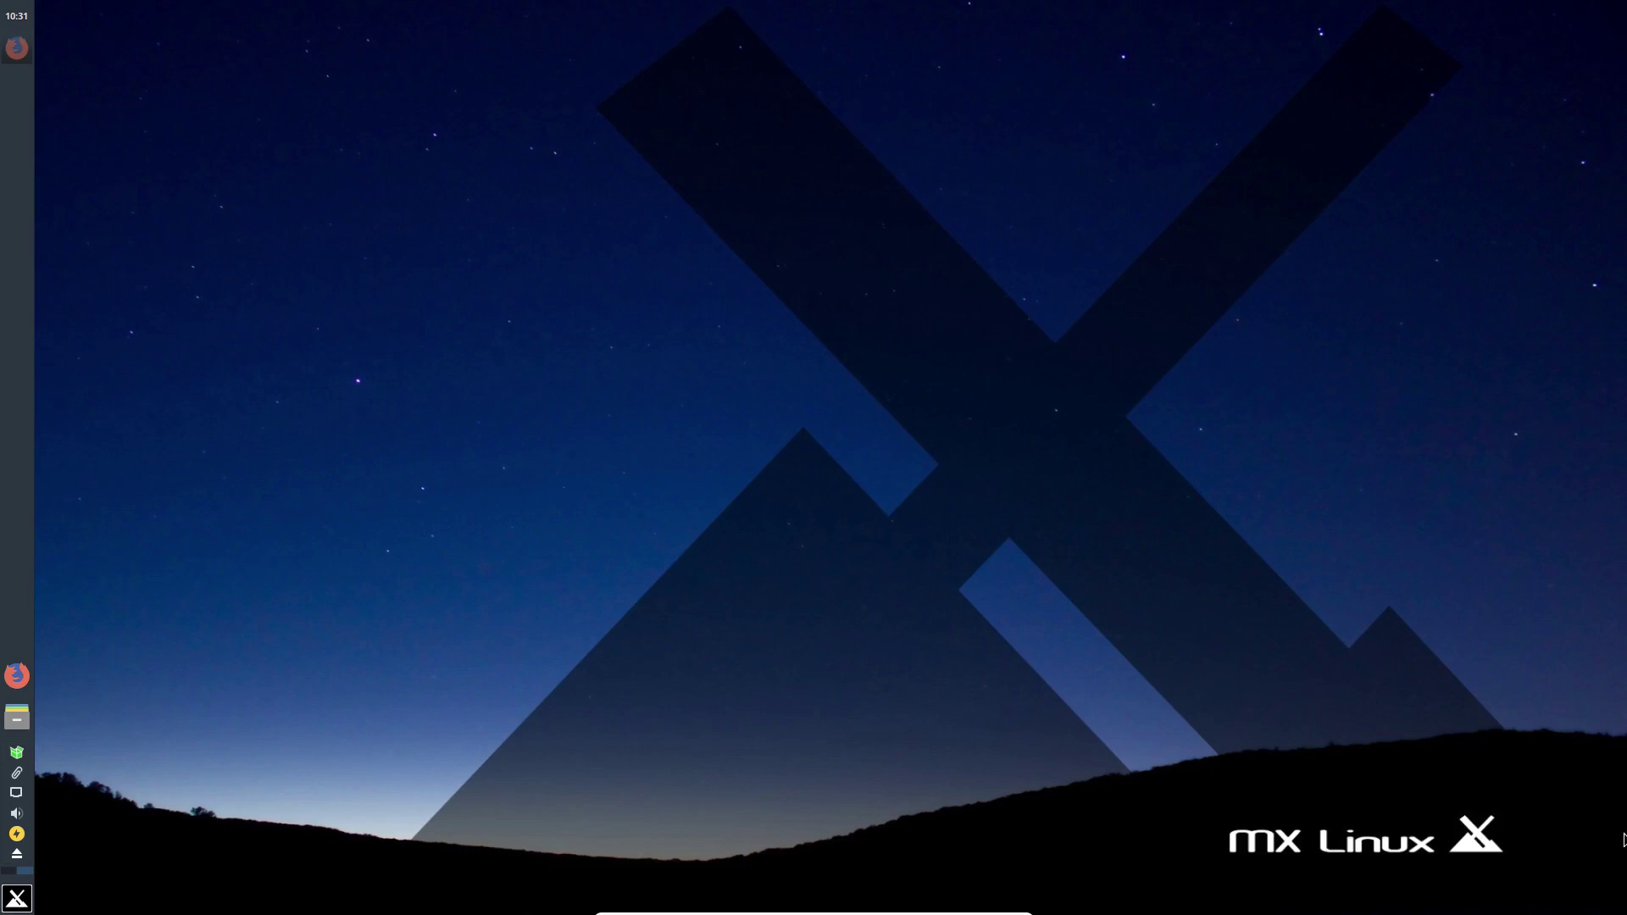